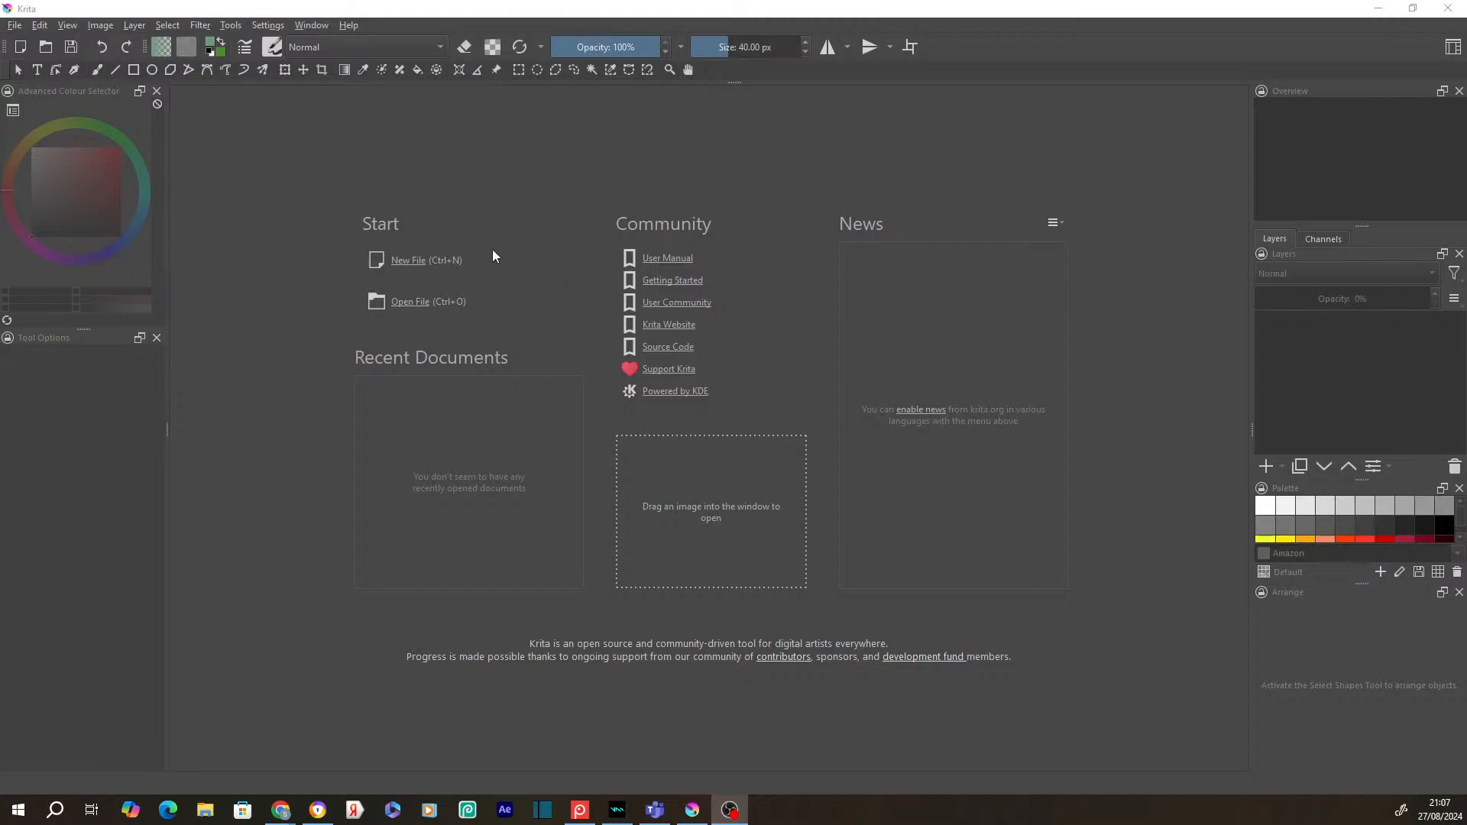
Step: Start a new file, browse the animation and design templates, and return to the custom document settings
click(416, 261)
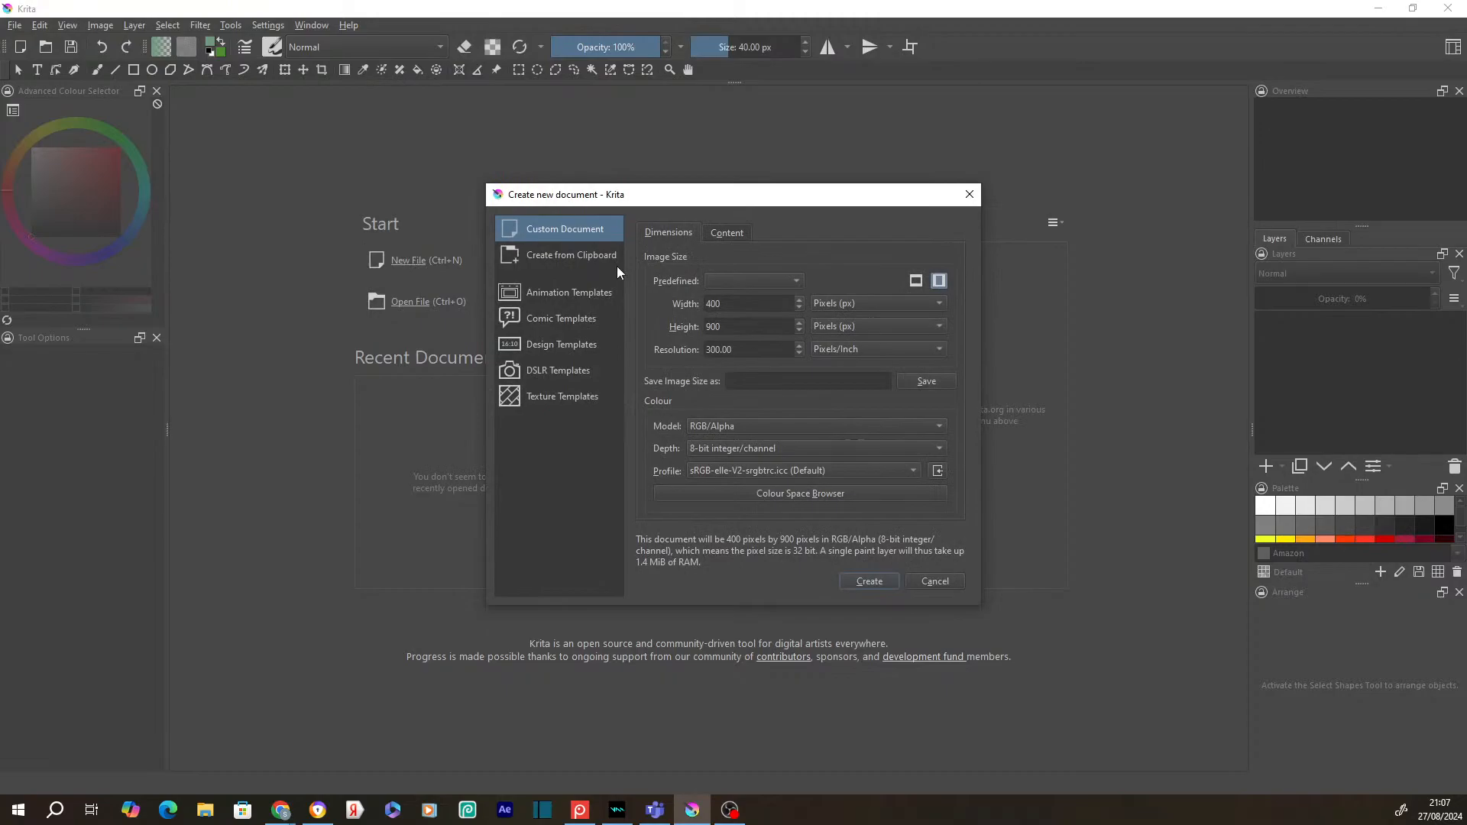
click(573, 293)
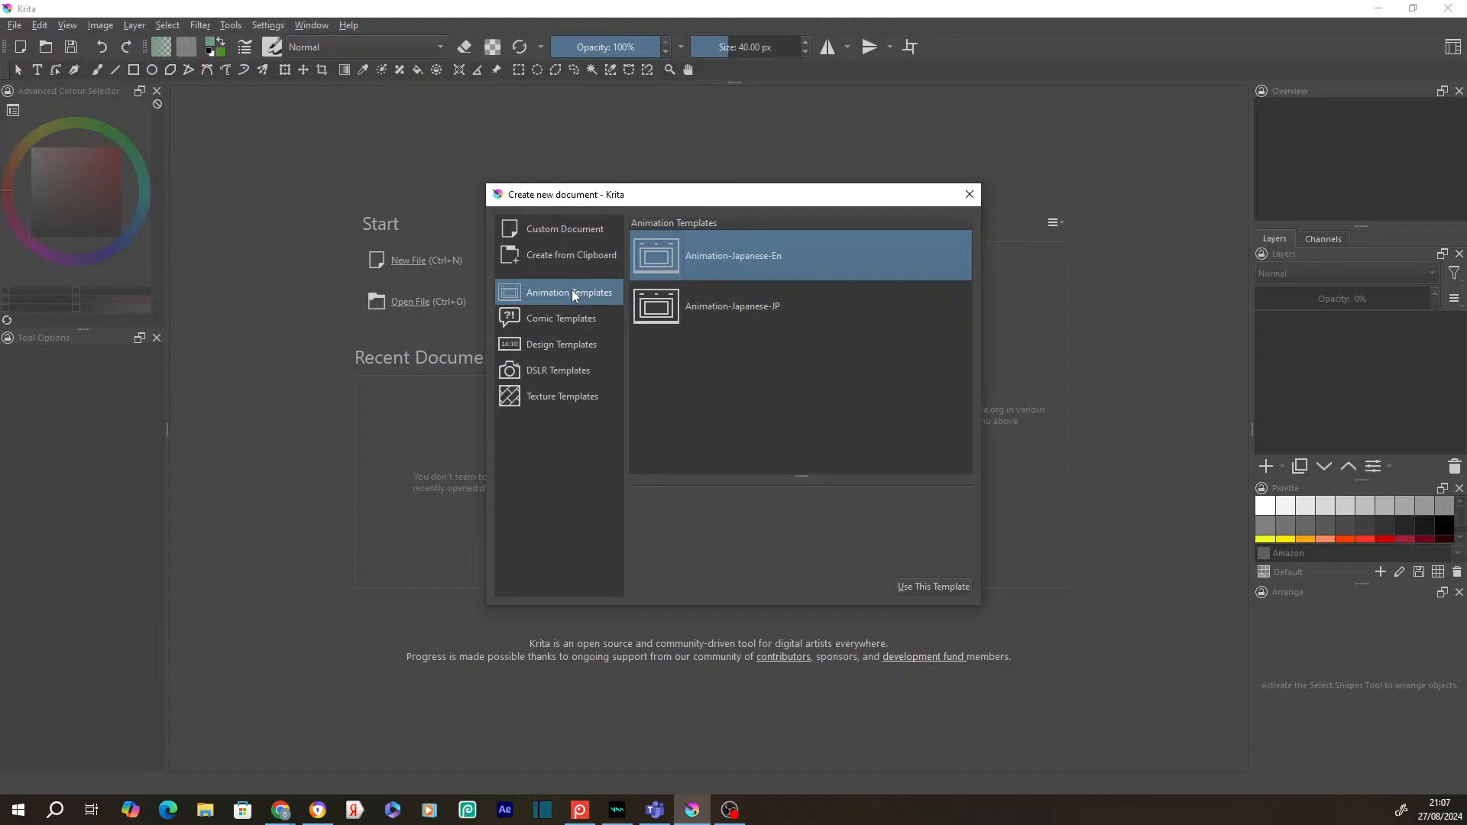
click(570, 345)
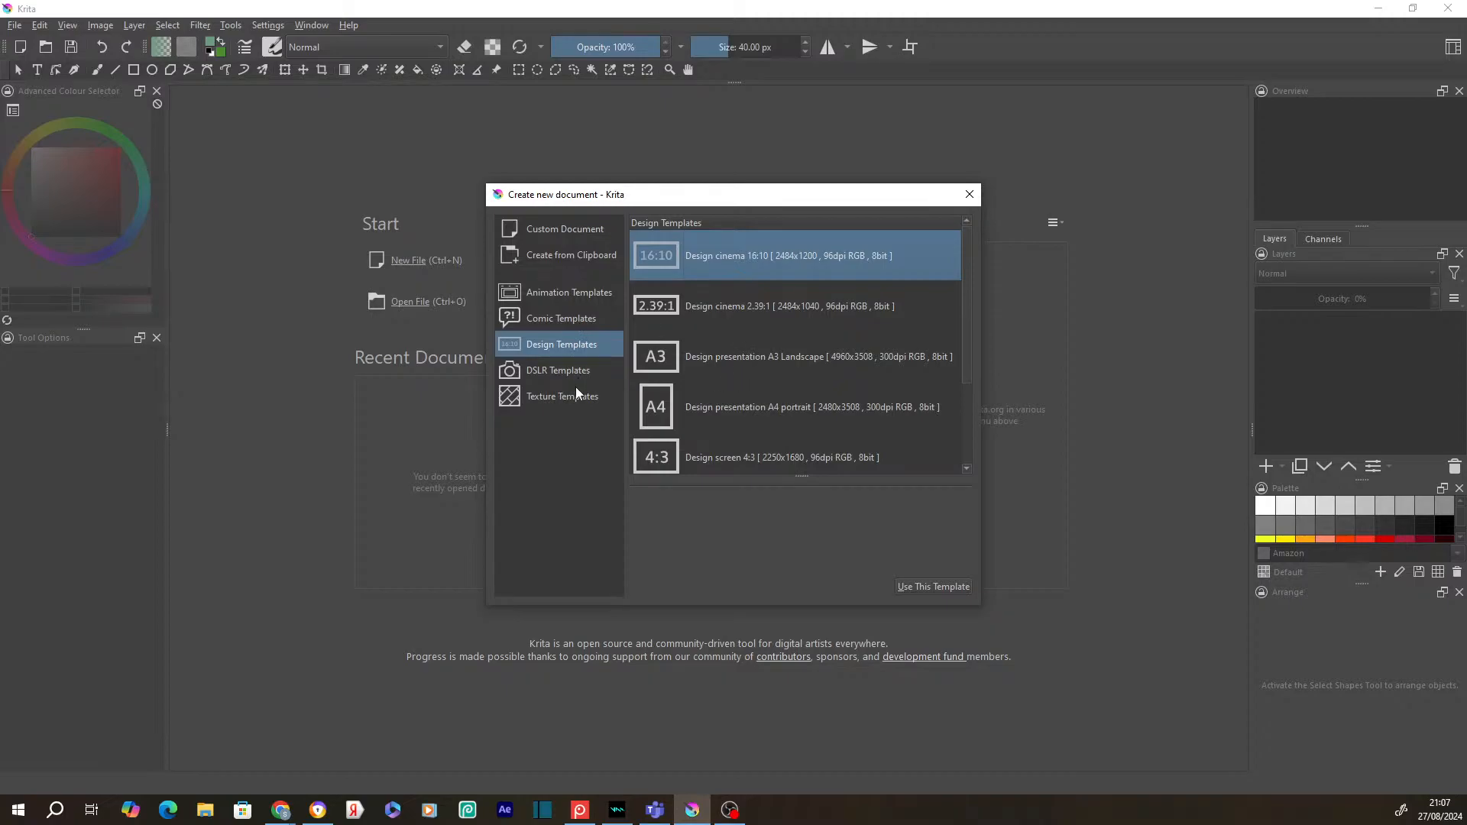
click(575, 242)
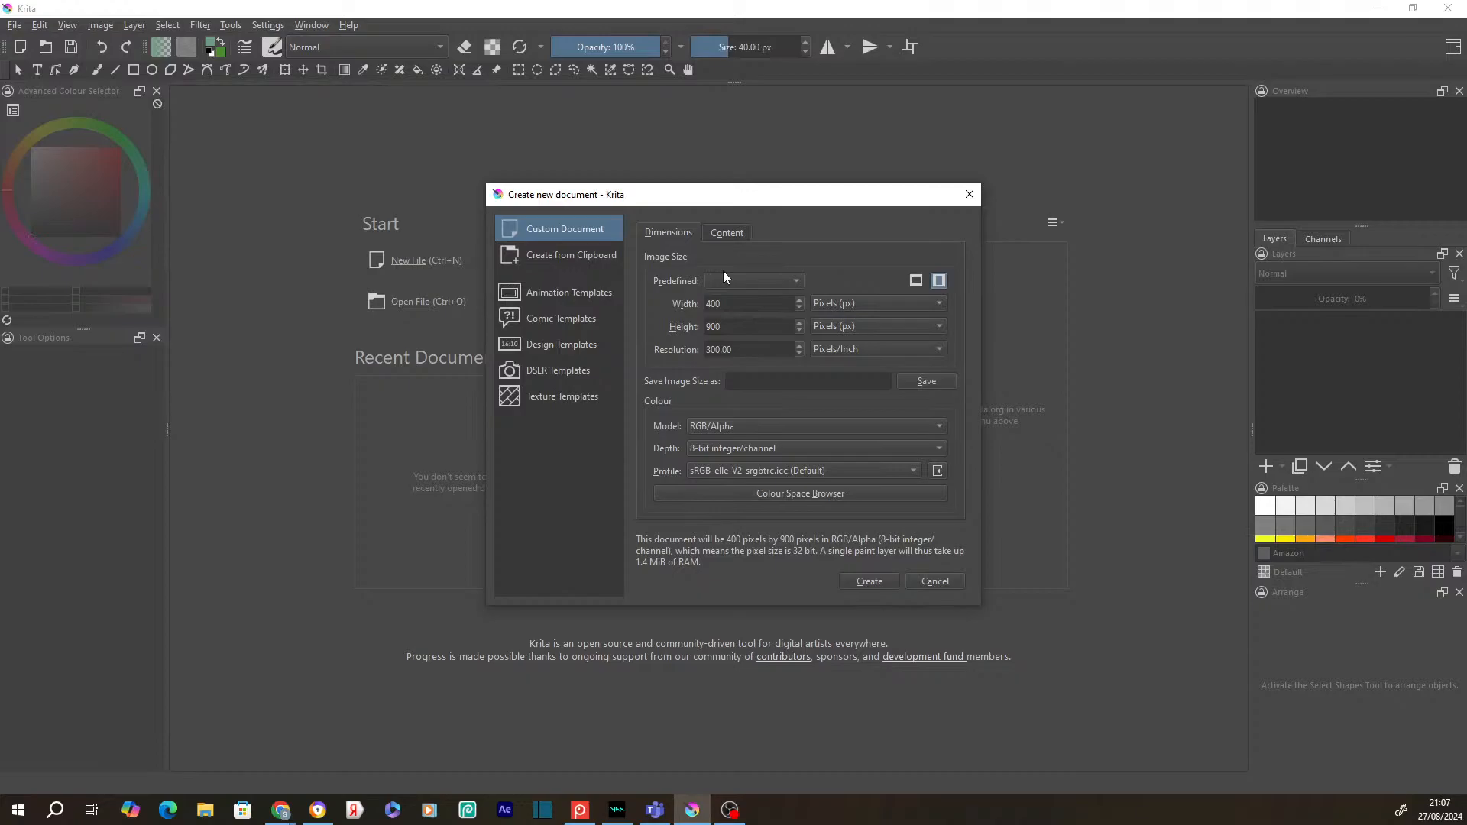
Step: Set the new document's size to 1000 px wide by 1500 px high
drag(733, 310, 680, 300)
text(1000)
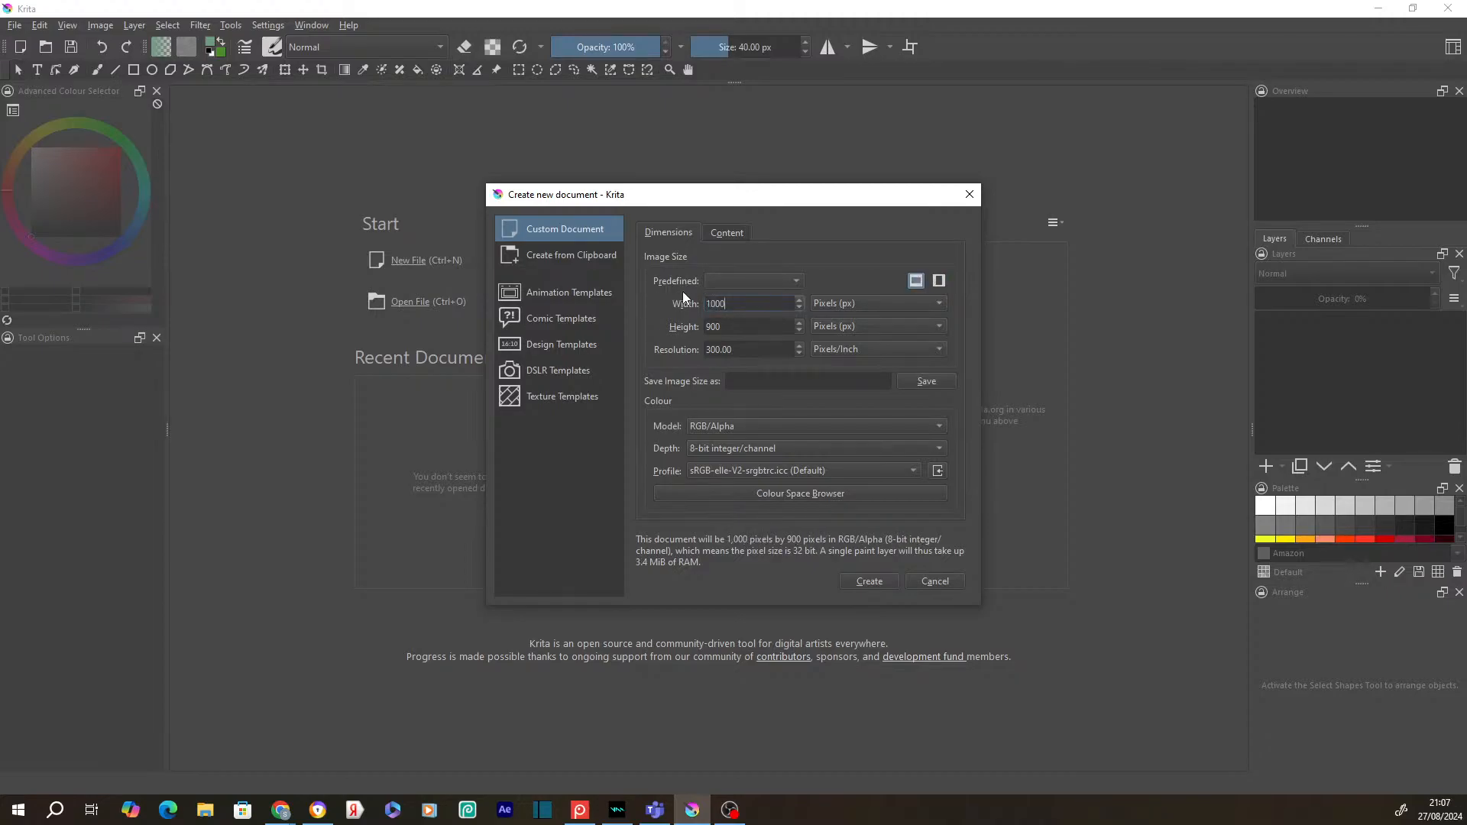
click(735, 326)
drag(740, 327, 661, 324)
text(15)
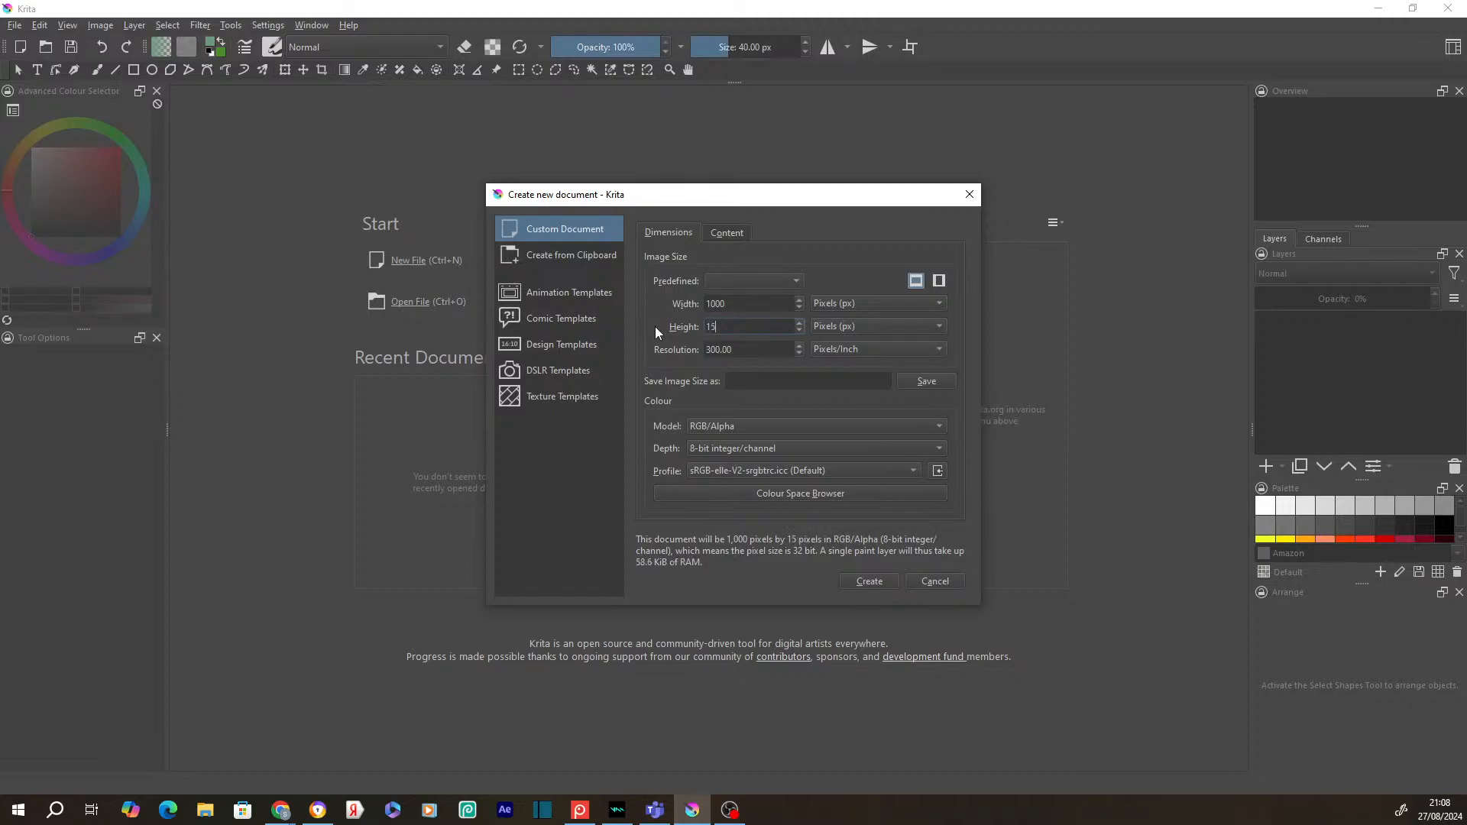
text(00)
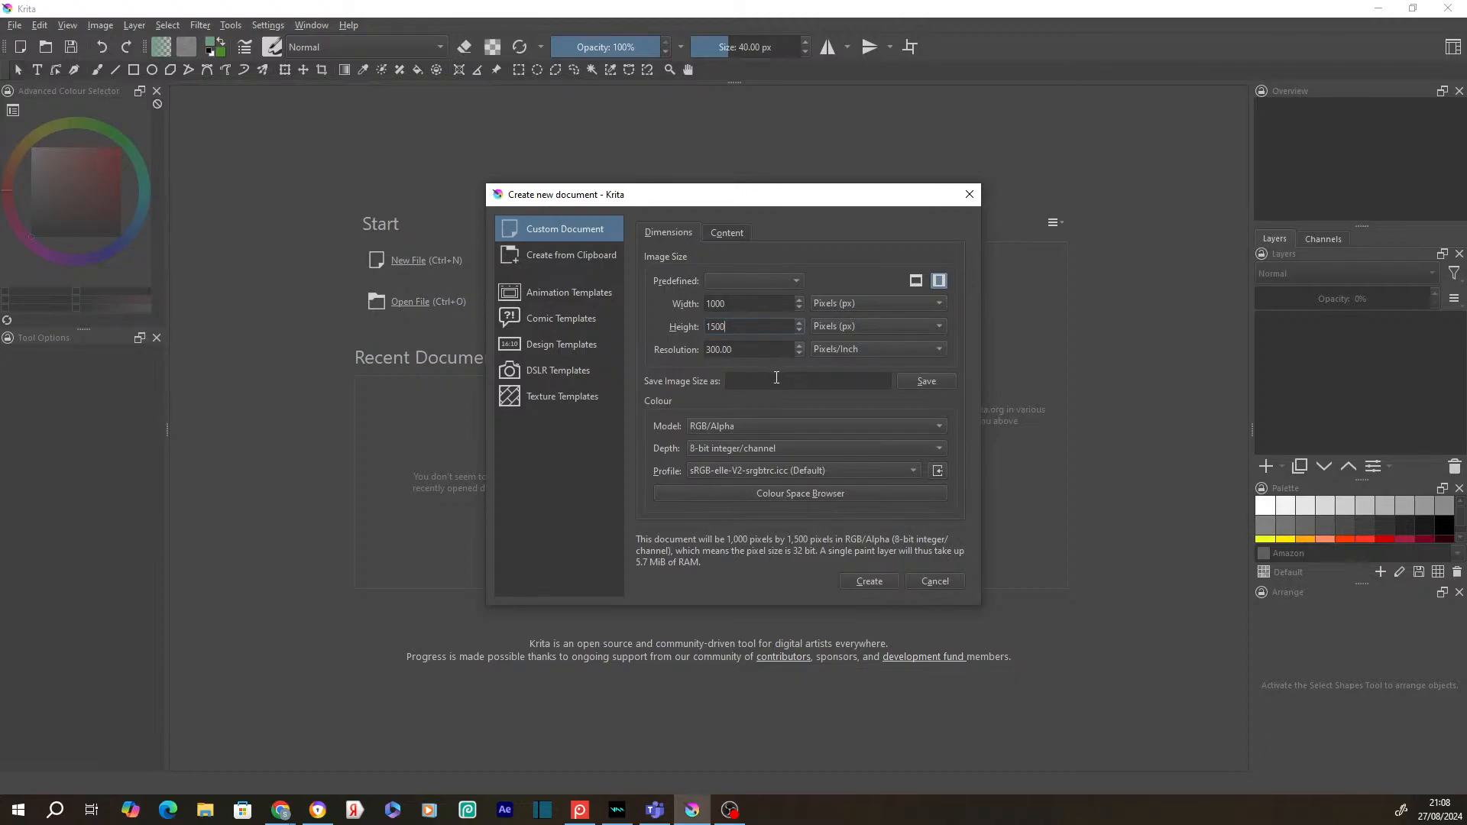
Step: Review the colour model choices, keep RGB/Alpha, and create the document
click(770, 429)
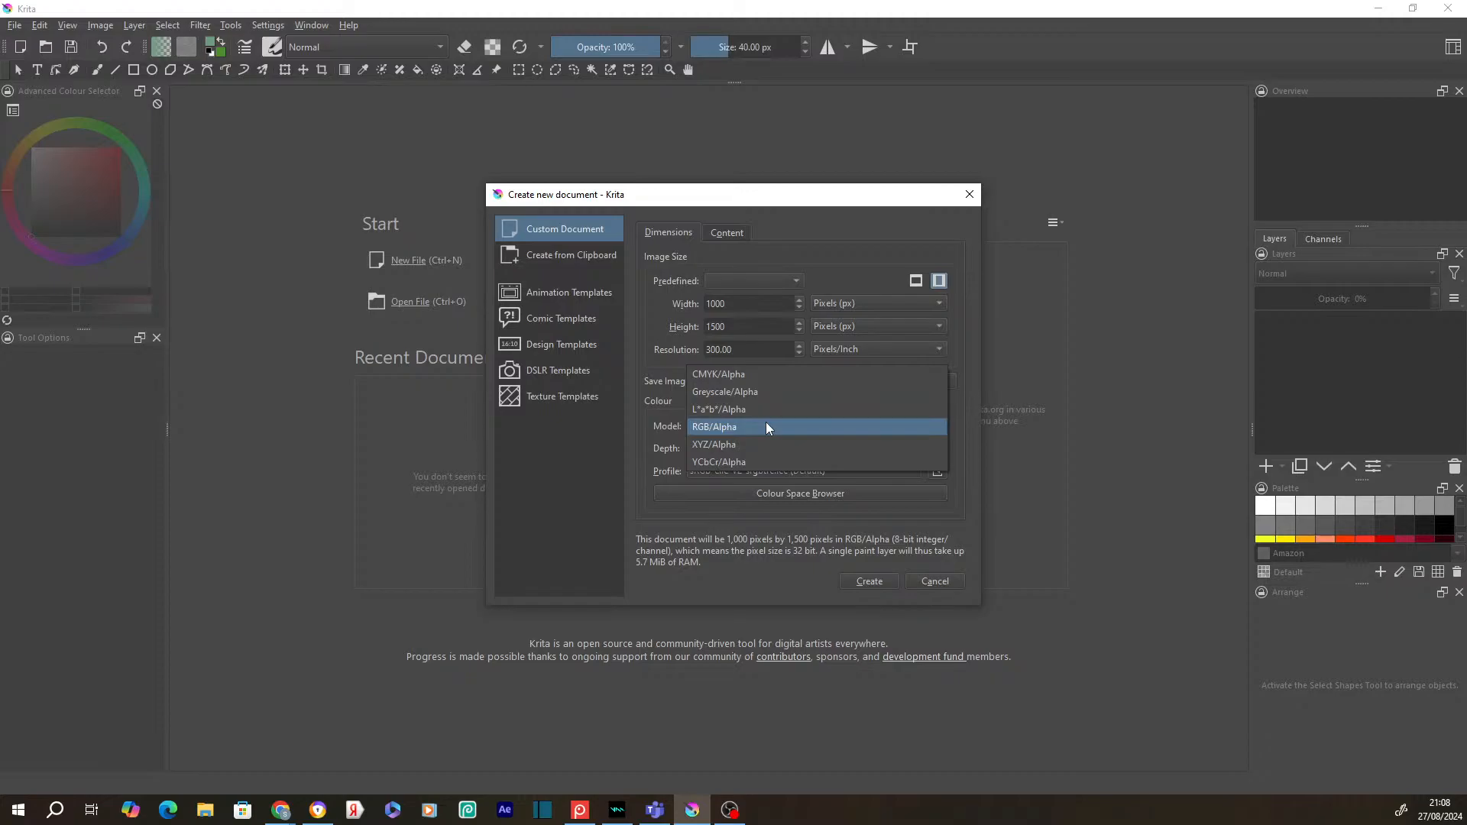
click(677, 437)
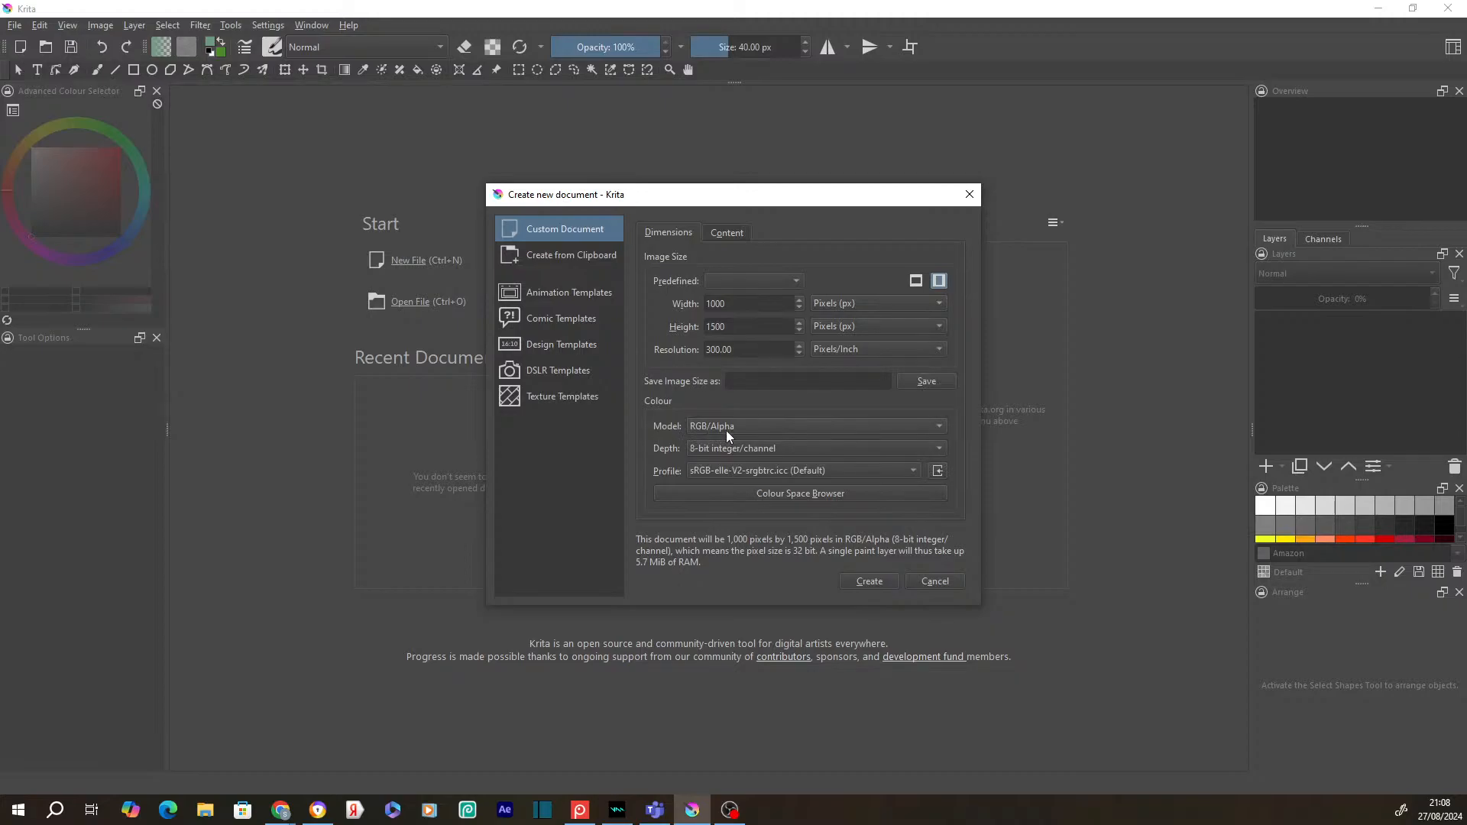
click(726, 430)
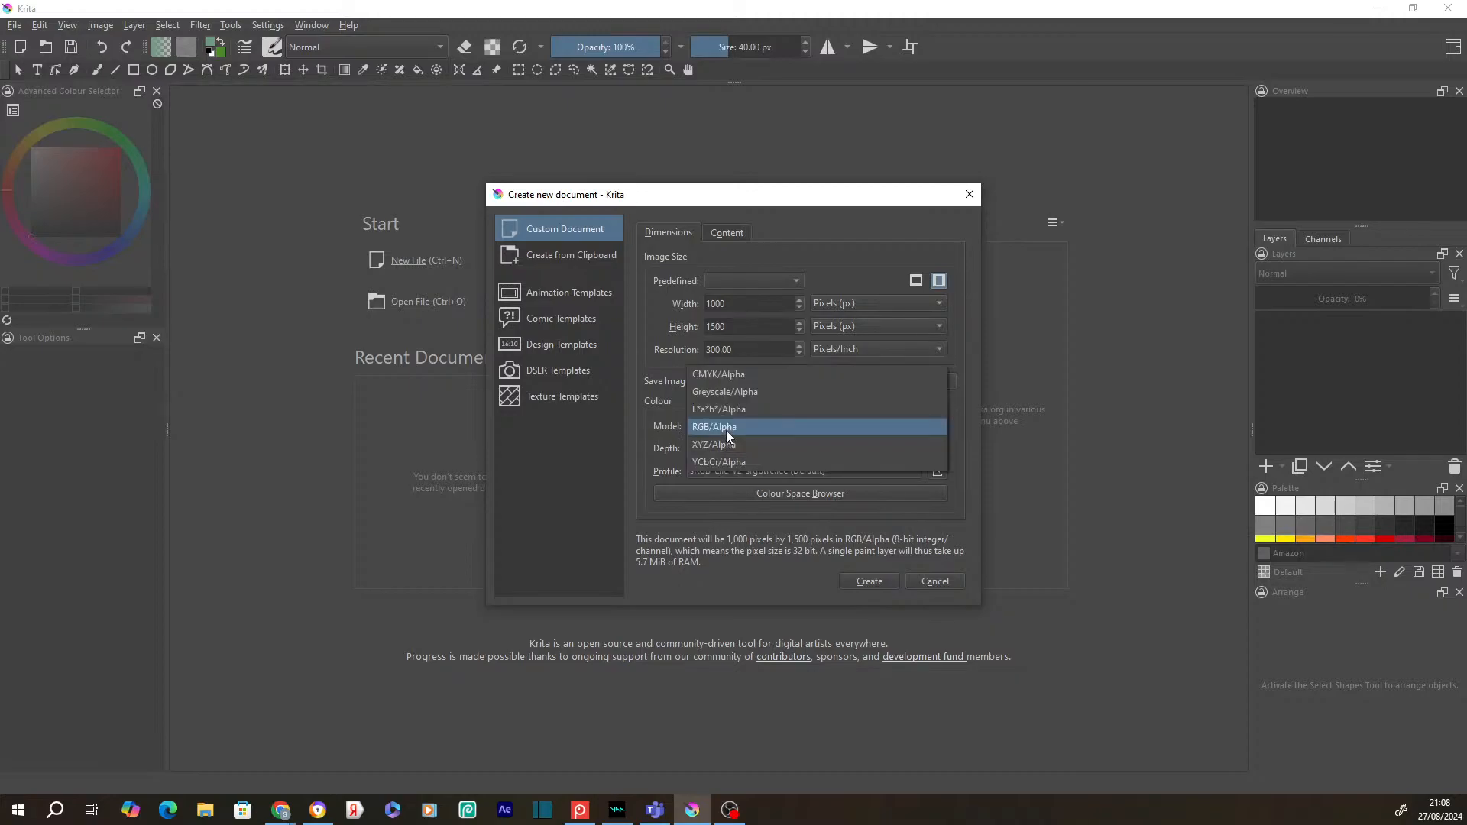
click(672, 434)
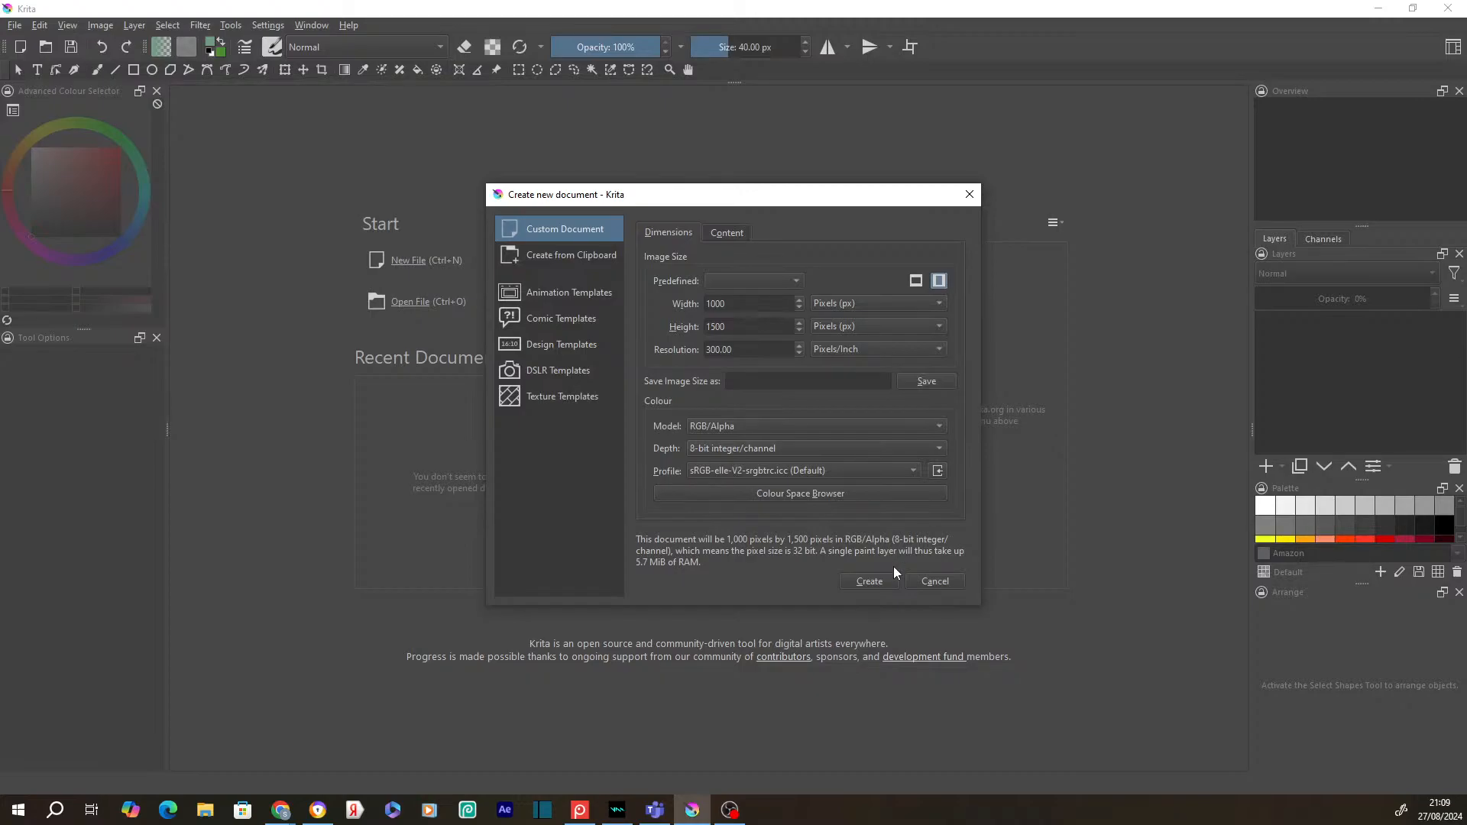
click(873, 579)
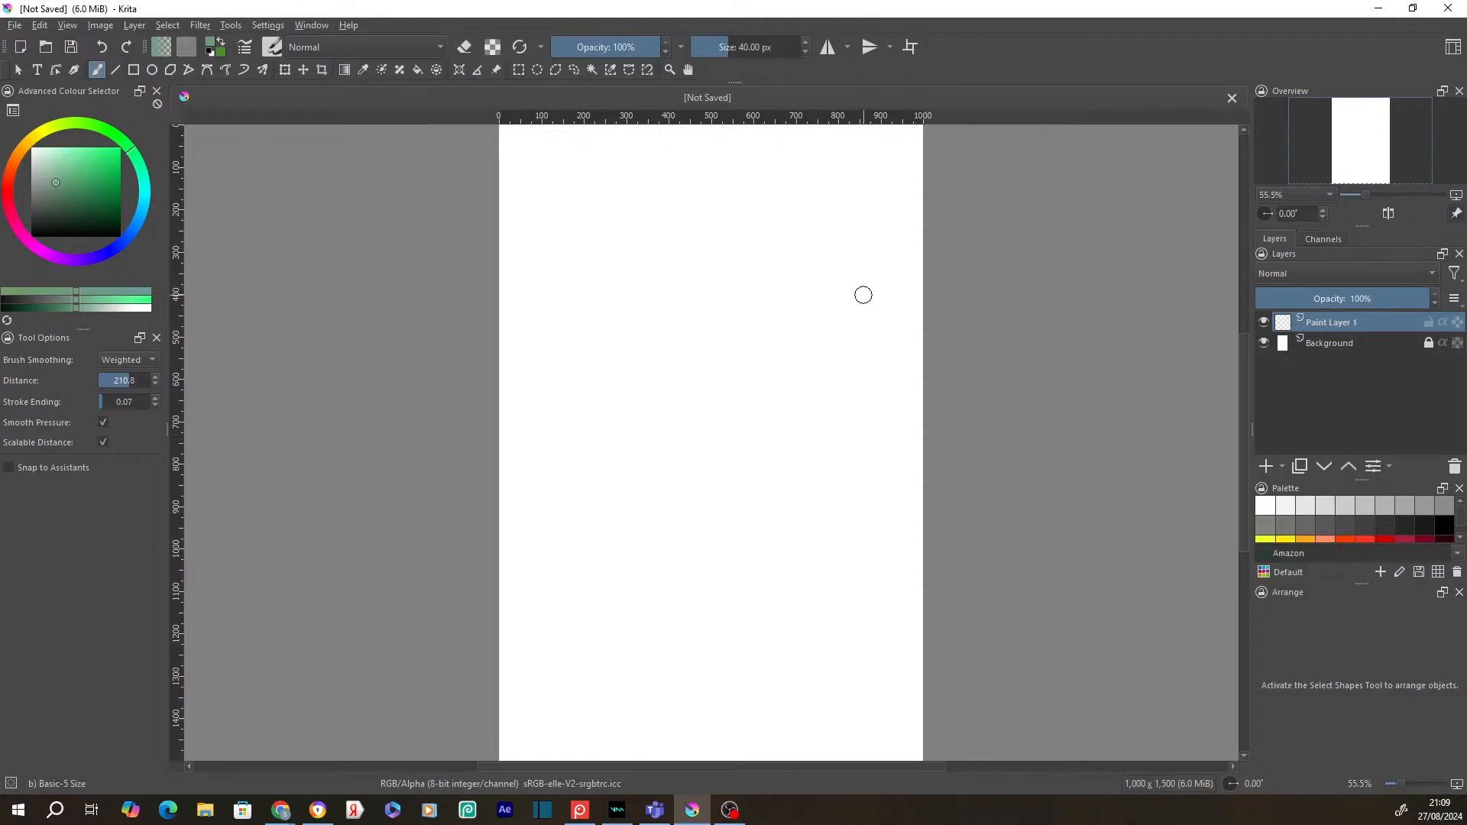
Step: Start resizing the canvas to 1200 px wide, trying the middle-right, middle-left and centre anchors
click(102, 26)
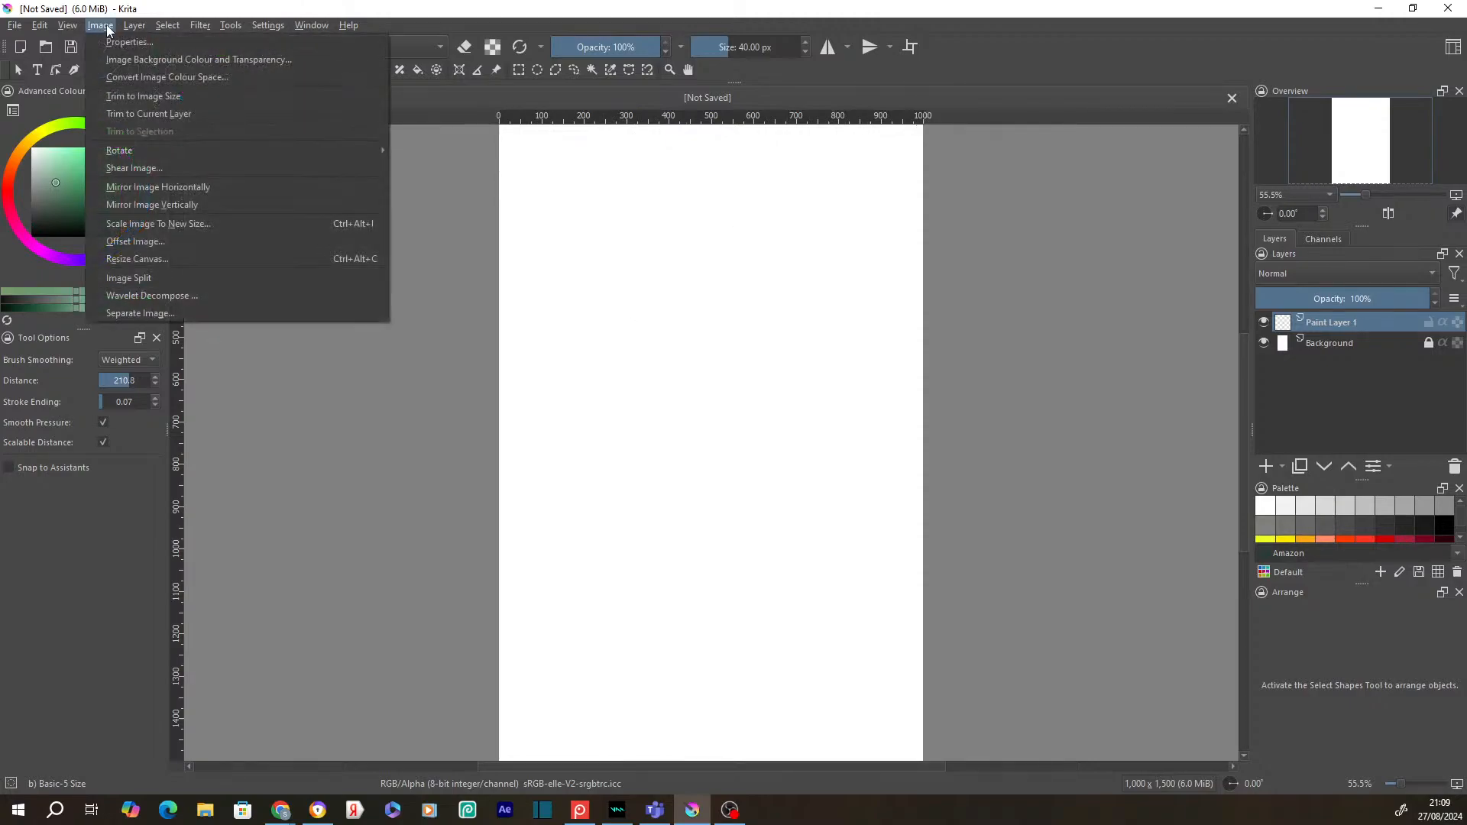
click(160, 259)
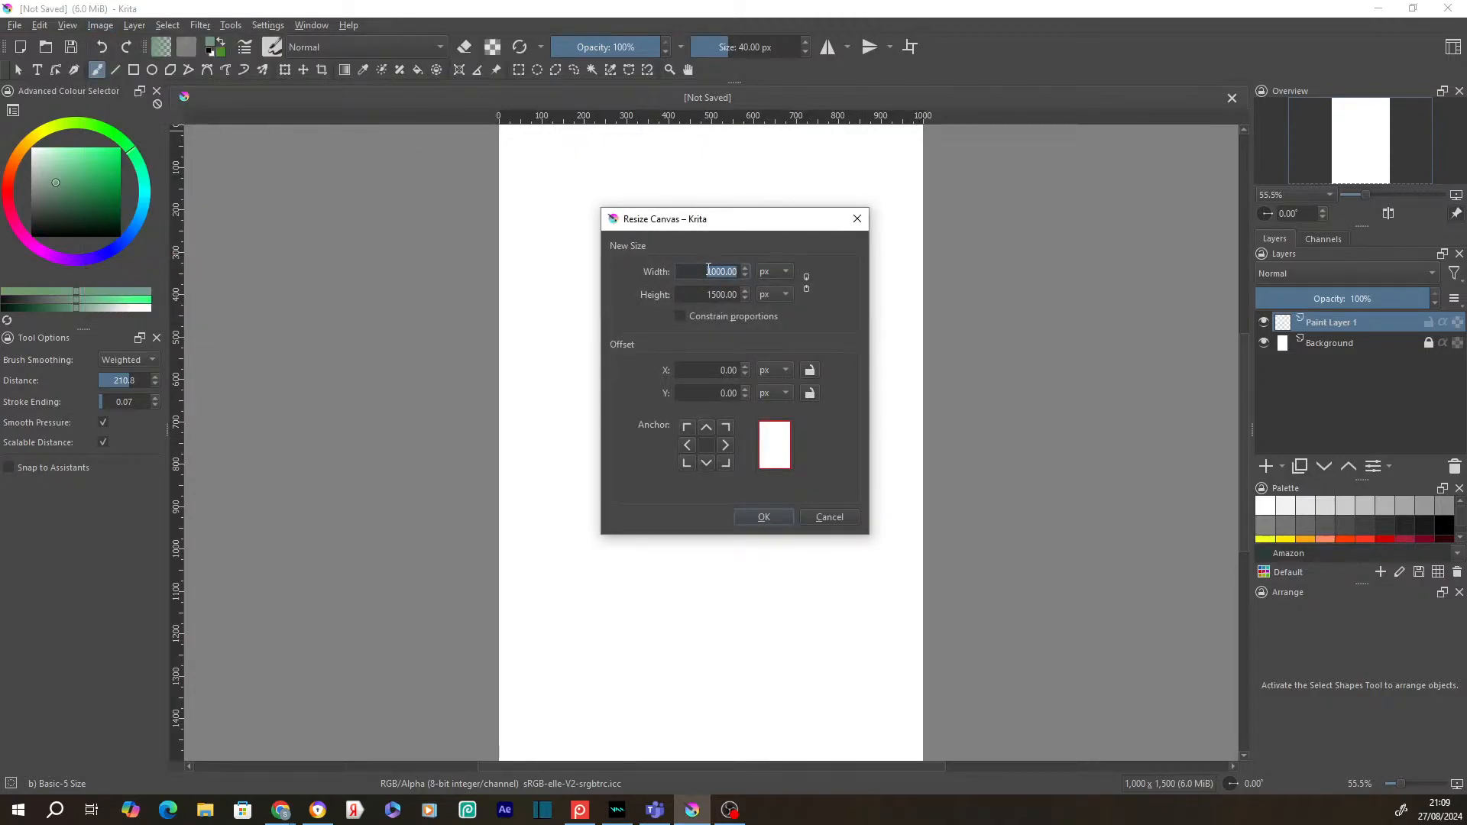
text(1200)
click(726, 446)
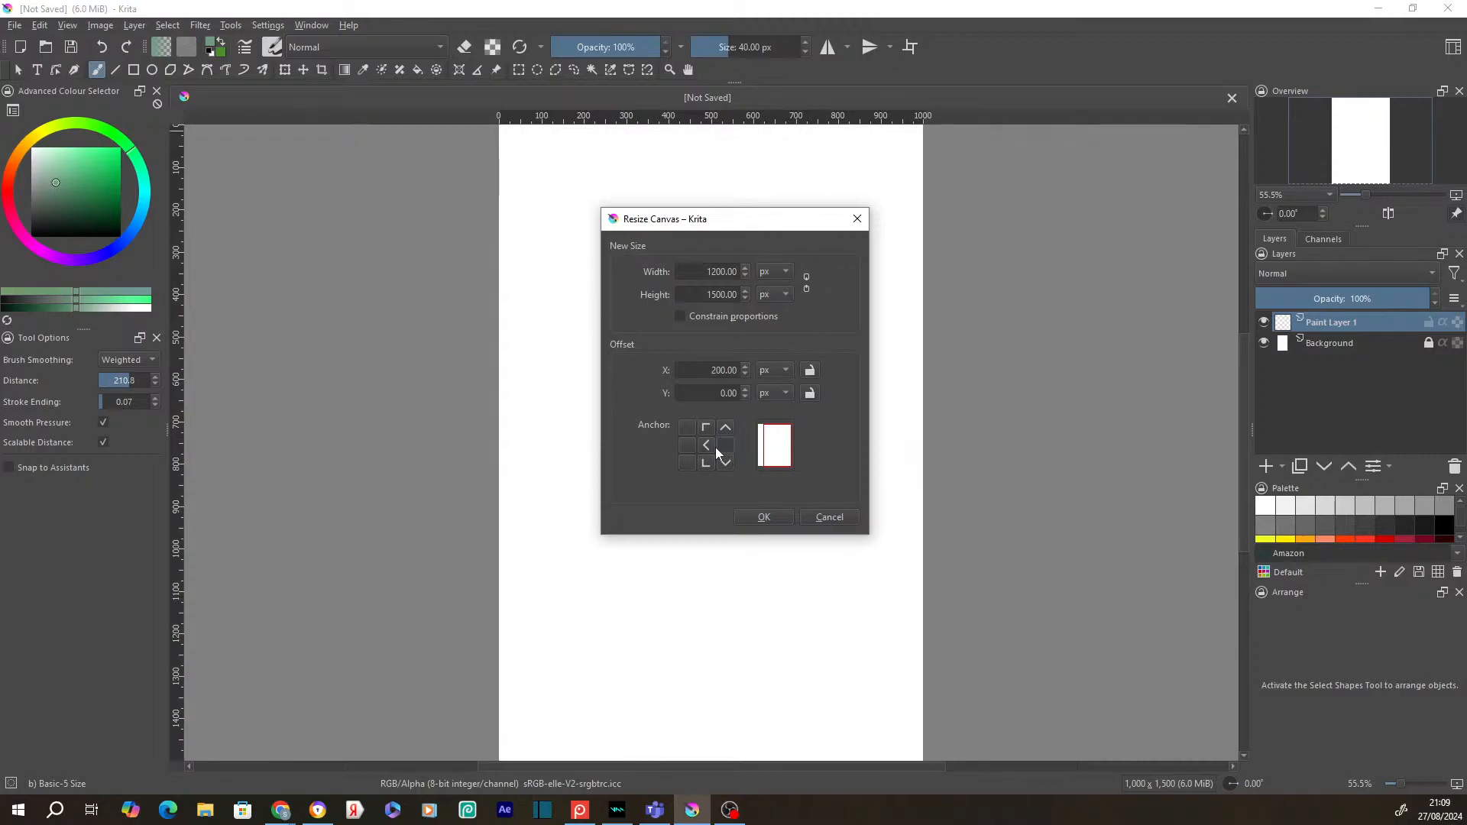
click(687, 446)
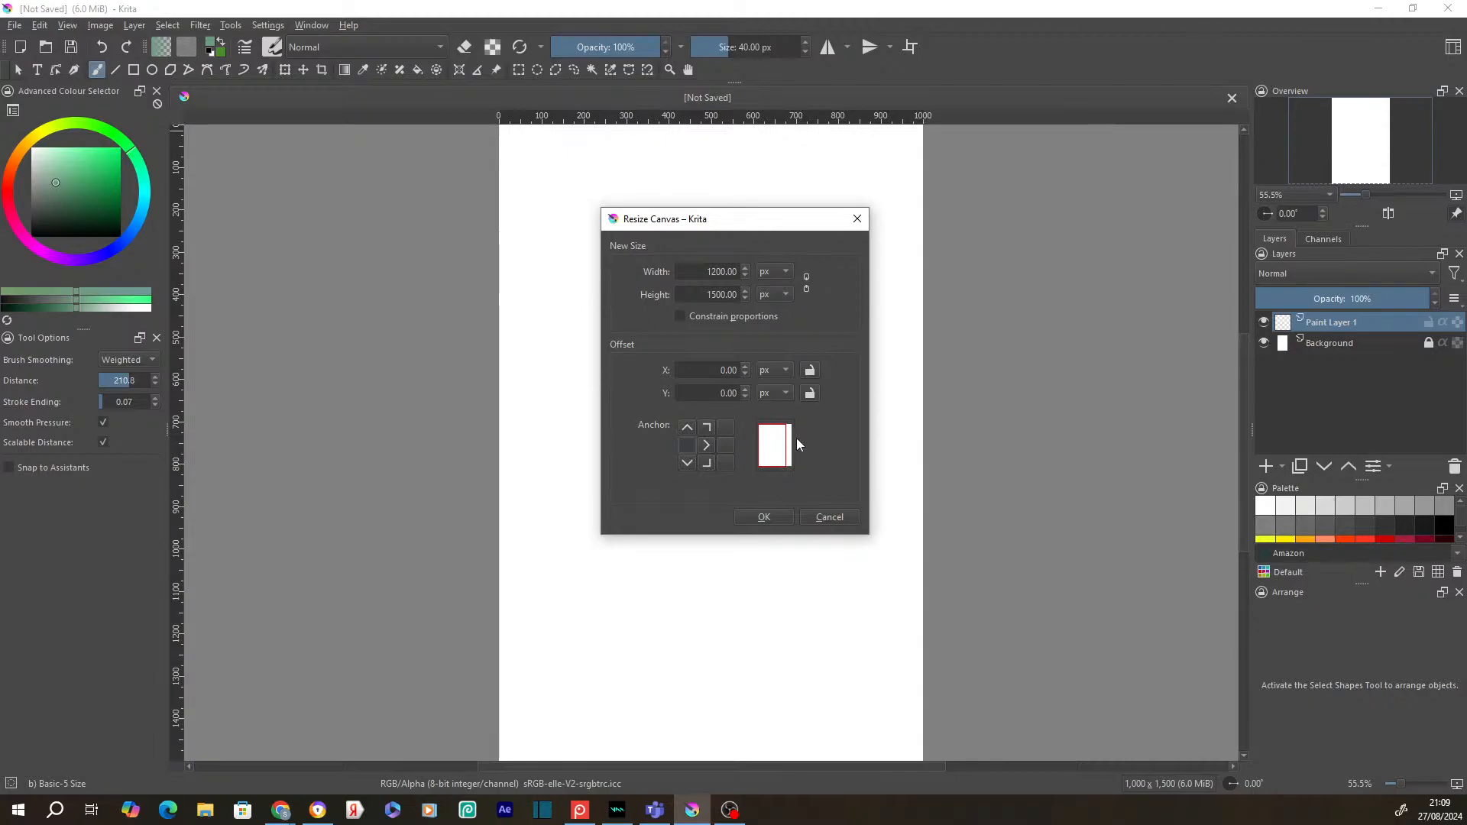
click(707, 444)
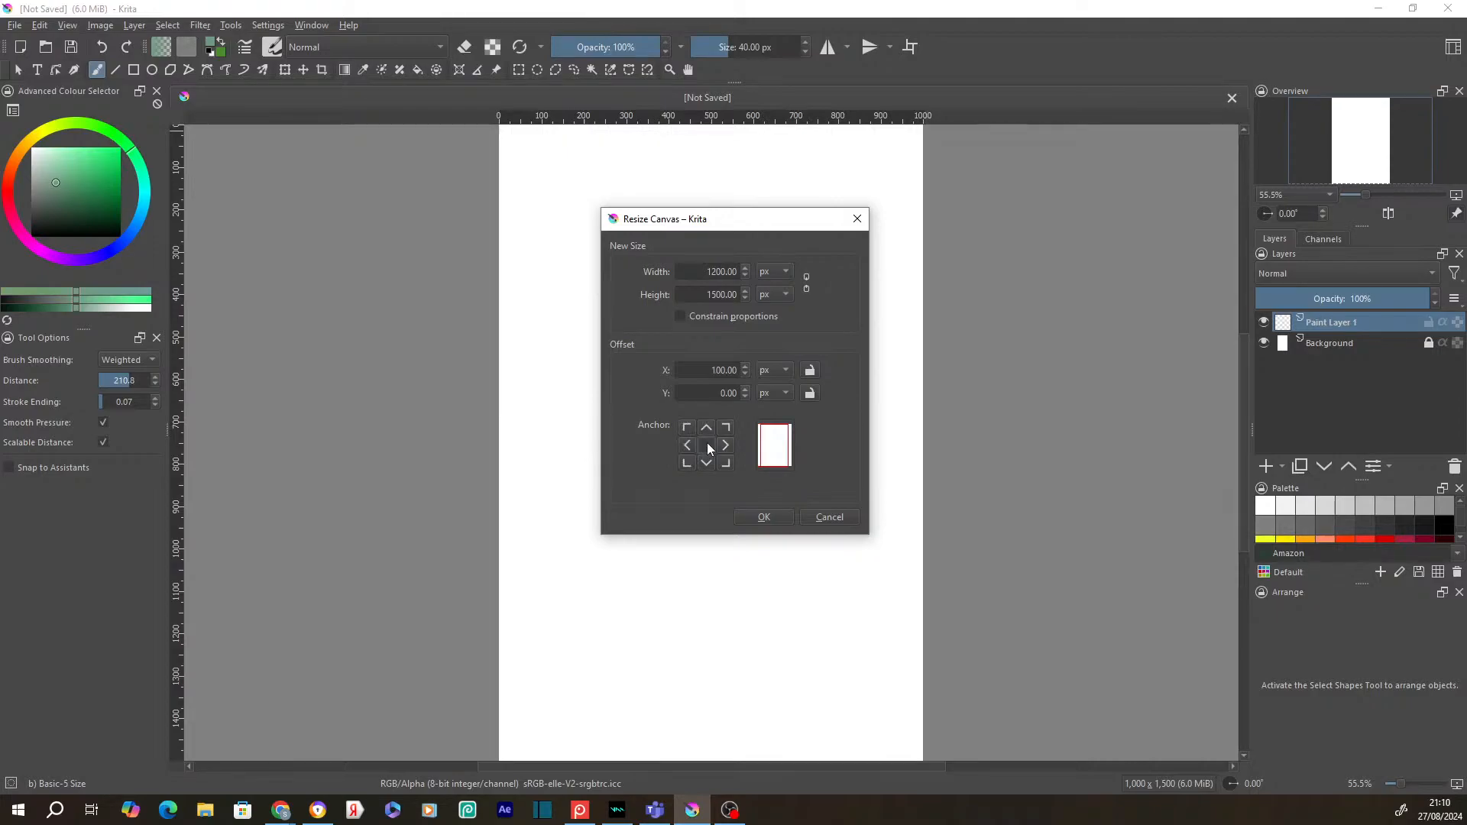
Step: Compare the centre, middle-left and middle-right anchors for the wider canvas, finishing on the middle-right anchor
click(727, 446)
click(708, 448)
click(727, 447)
click(700, 446)
click(690, 445)
click(709, 445)
click(726, 446)
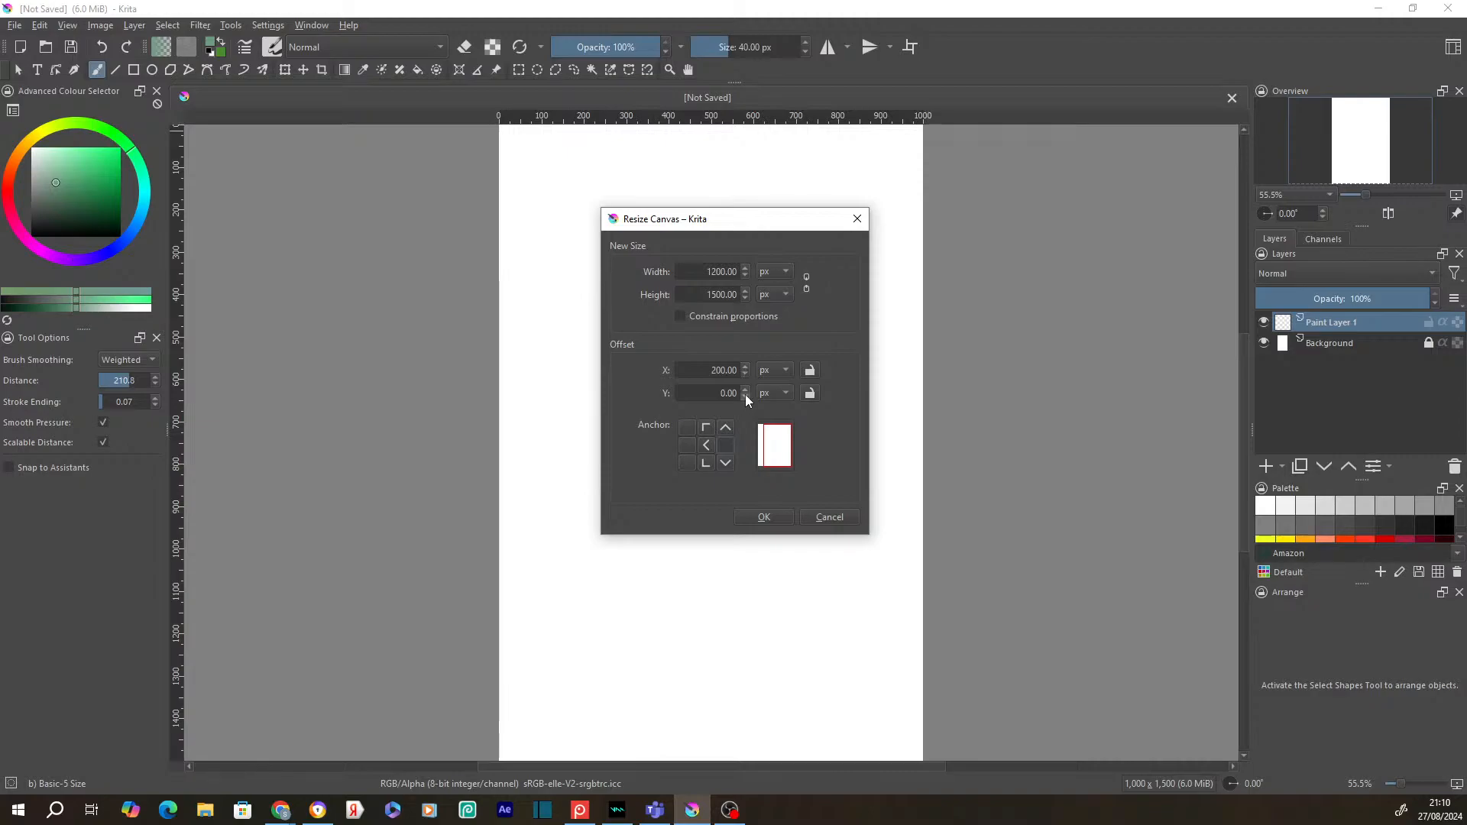
Step: Try different horizontal offsets for the resized canvas and lock the X offset
click(745, 374)
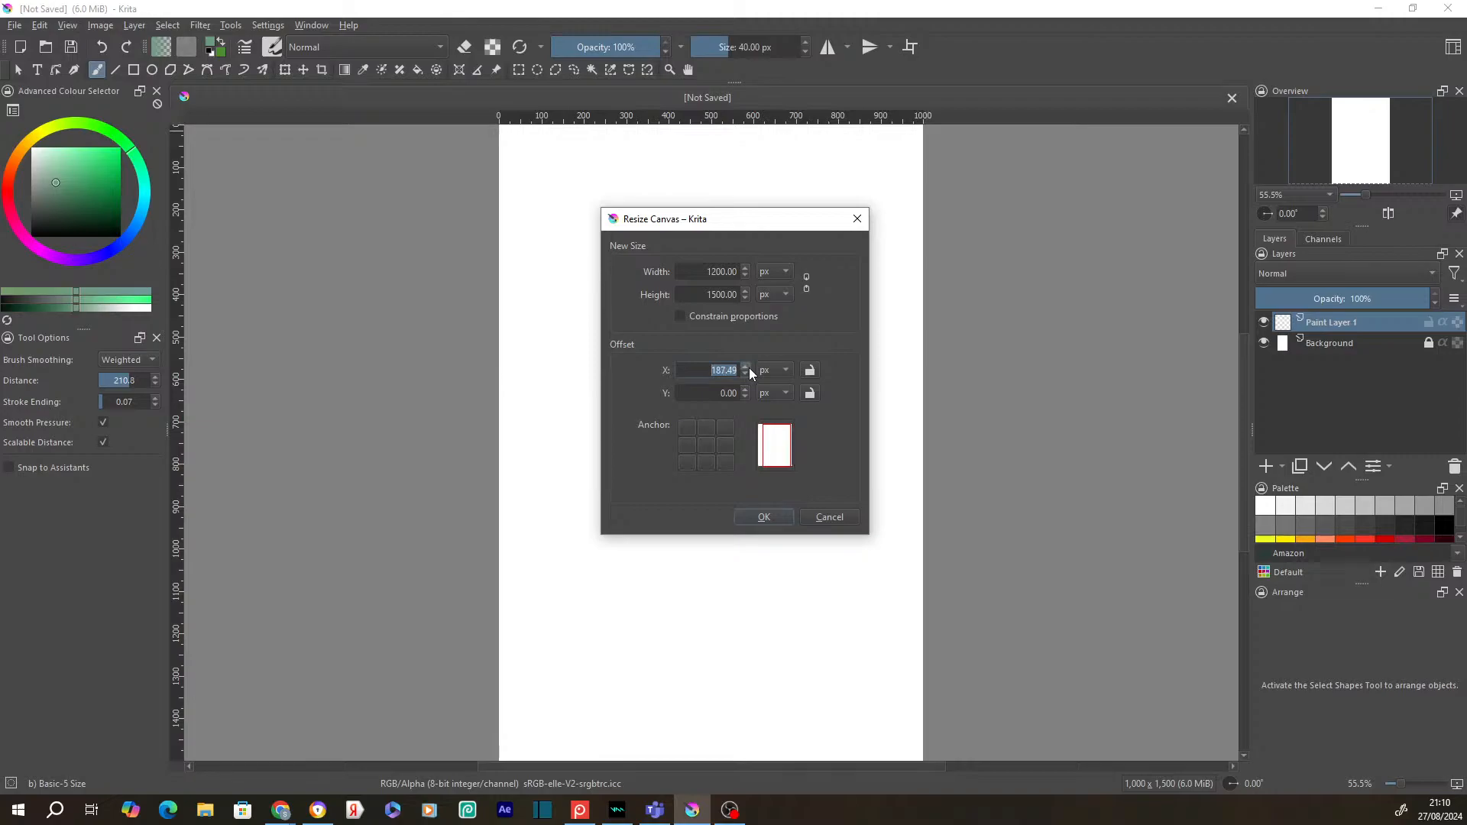
click(749, 369)
click(748, 369)
click(748, 368)
scroll(746, 370, down, 7)
scroll(747, 369, up, 5)
click(810, 370)
Step: Toggle the Constrain proportions option on and off, and try to apply the canvas resize
click(680, 316)
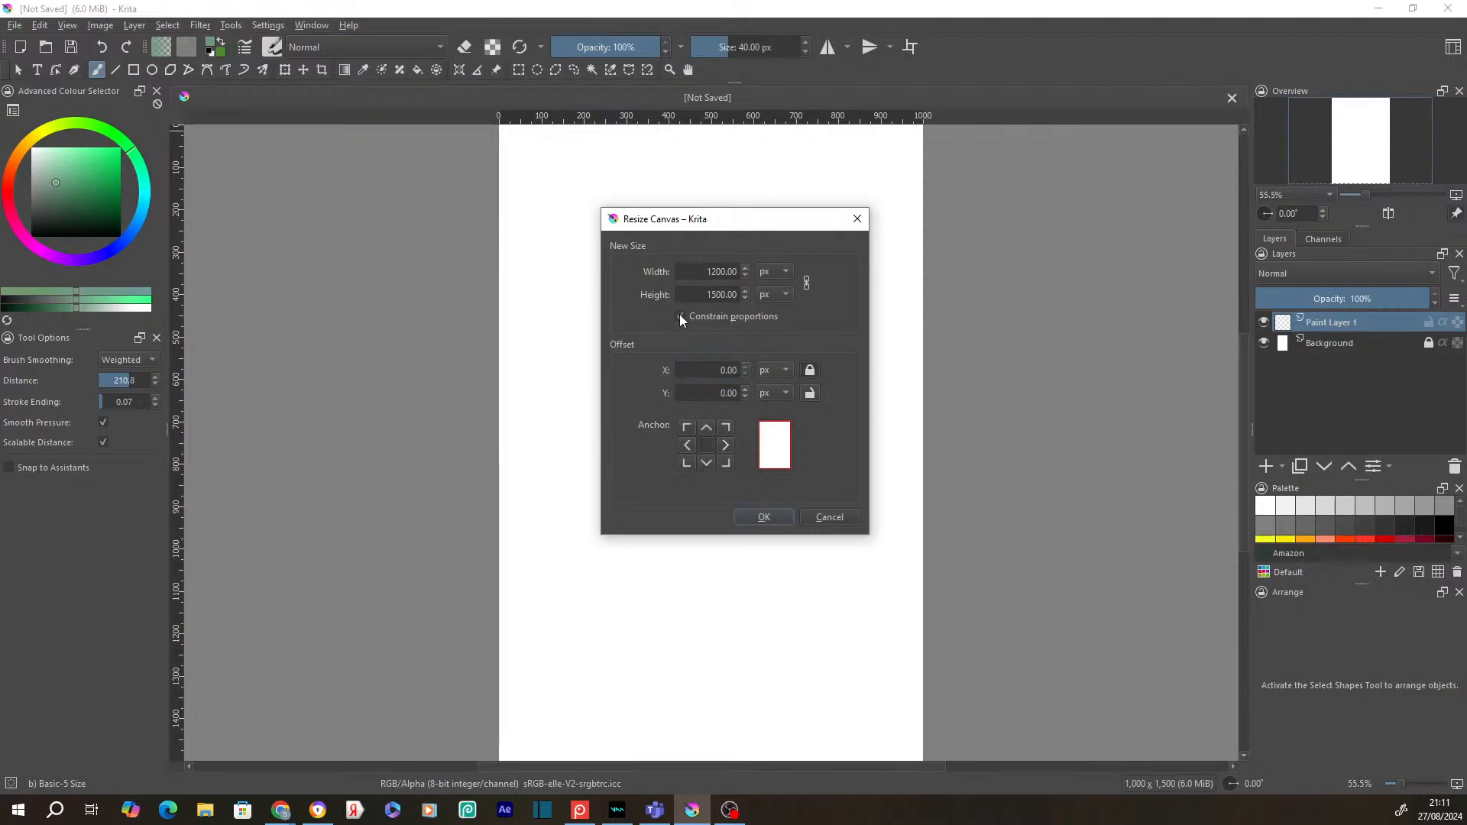
click(680, 316)
click(680, 316)
click(680, 316)
click(771, 518)
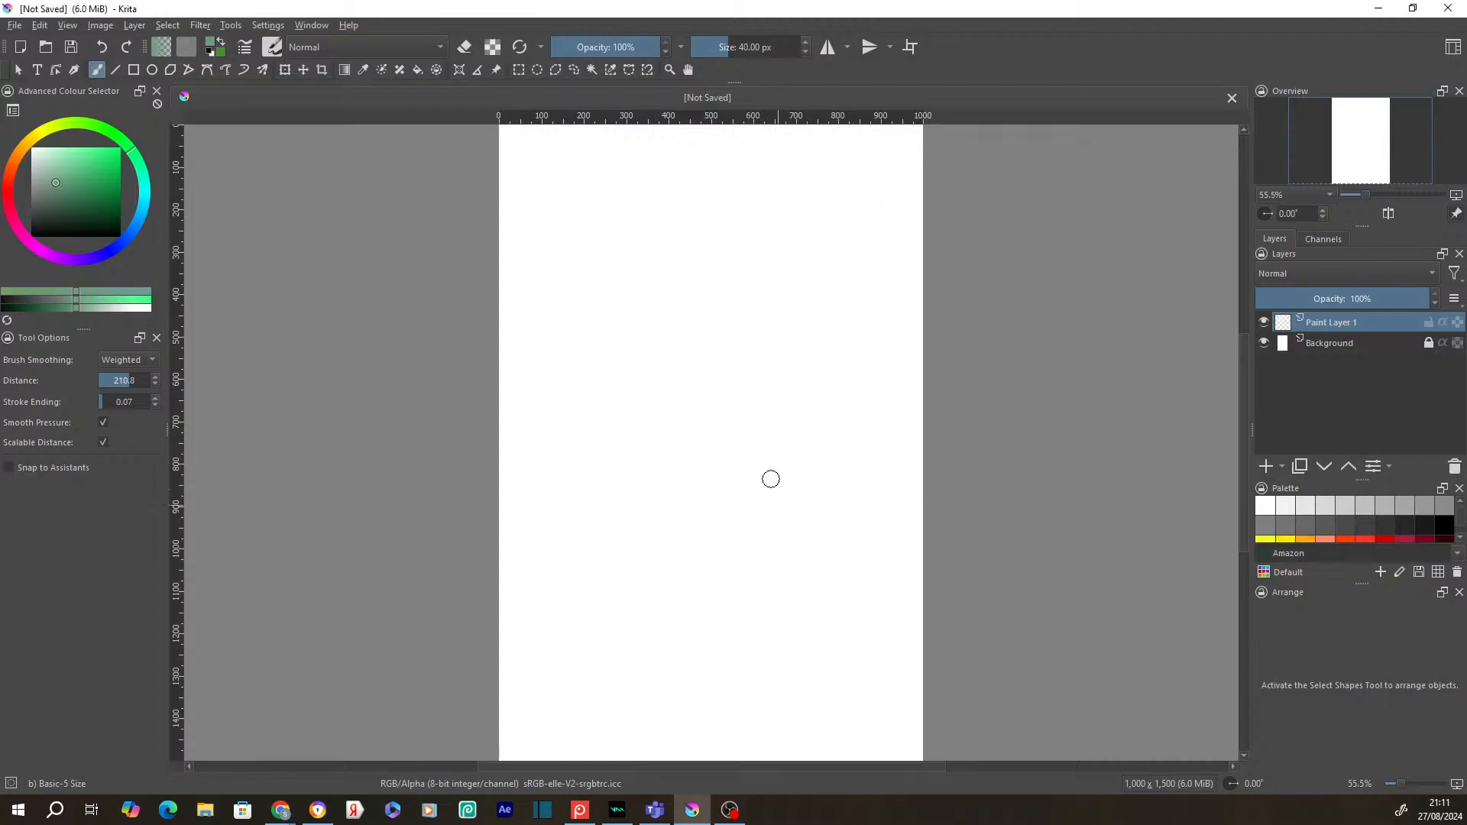
Step: Examine the geometry, stroke and fill options of the Select Shapes tool
click(18, 69)
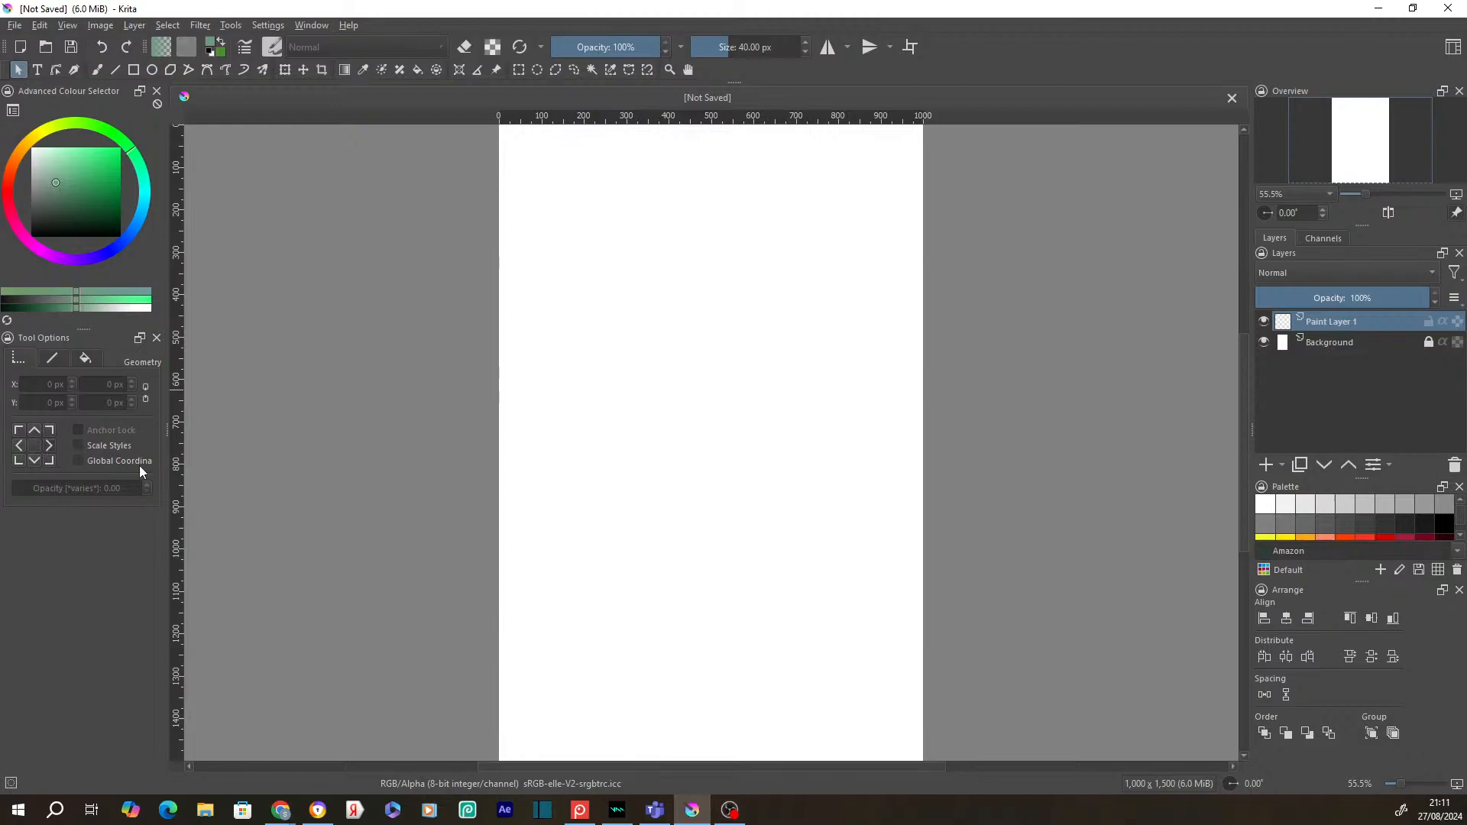
click(49, 359)
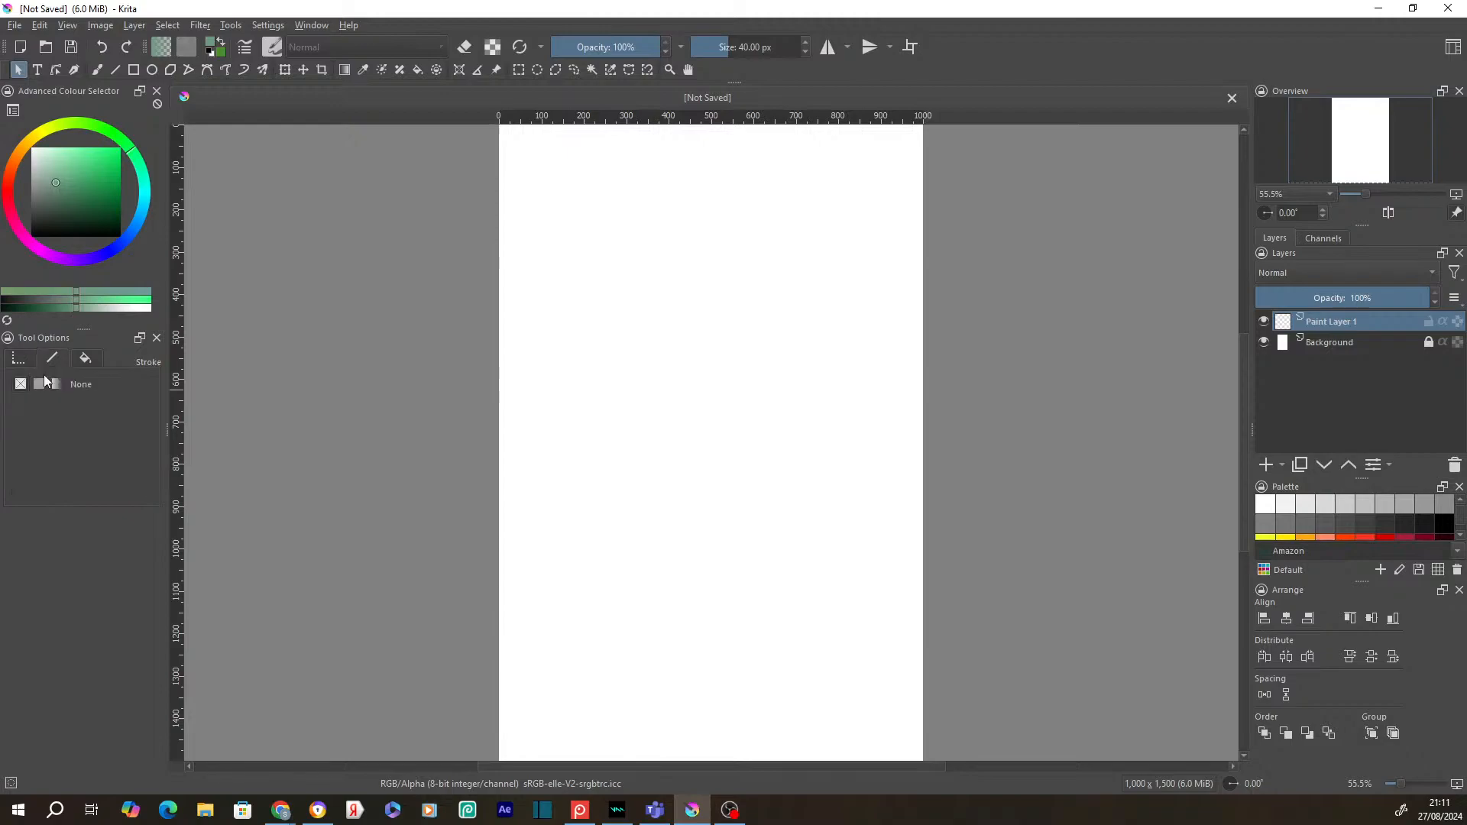
click(85, 363)
click(54, 357)
click(11, 362)
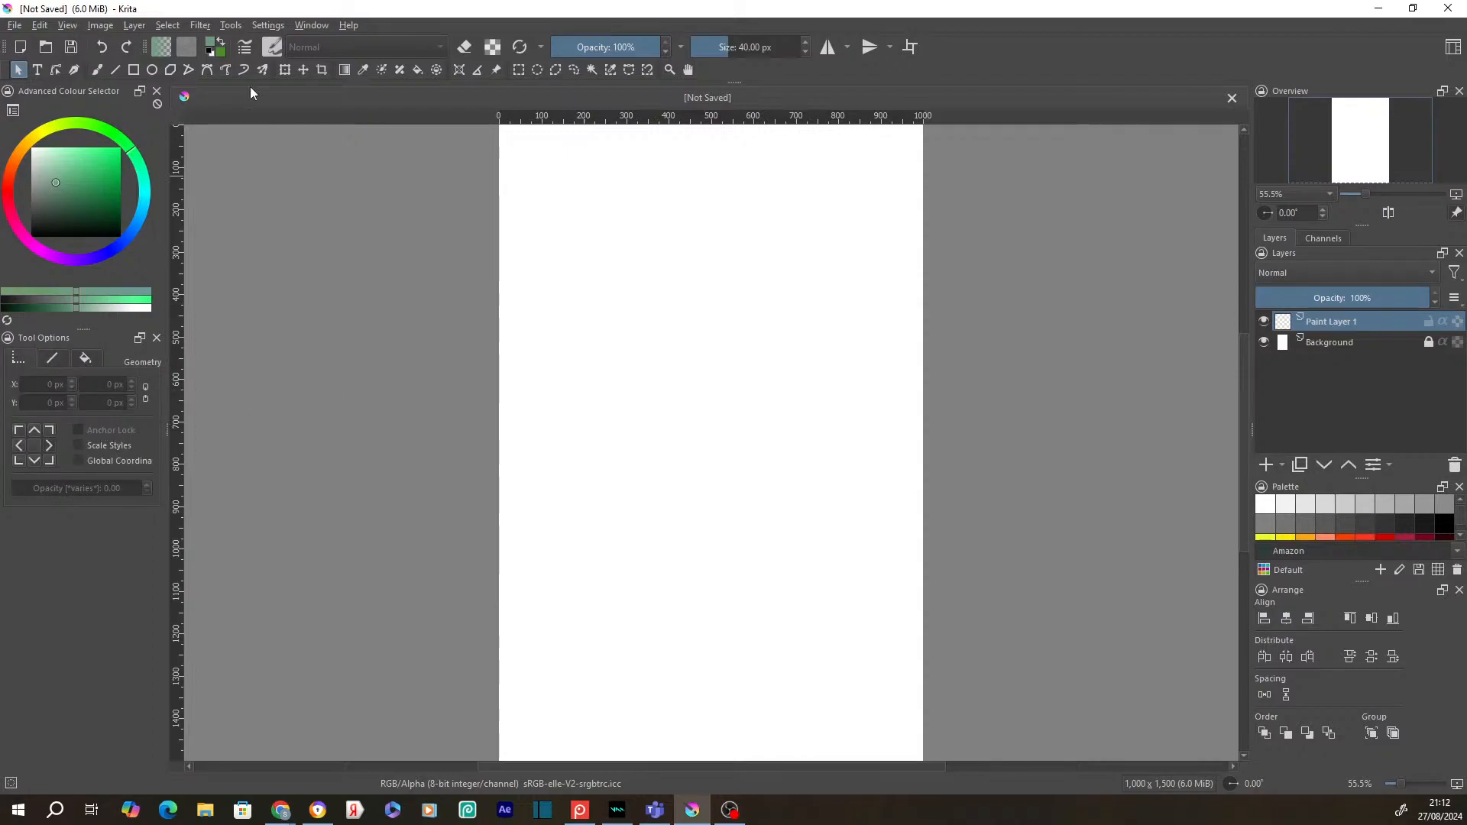
Step: Activate the Text tool and set new text to 24 pt with right alignment
click(37, 70)
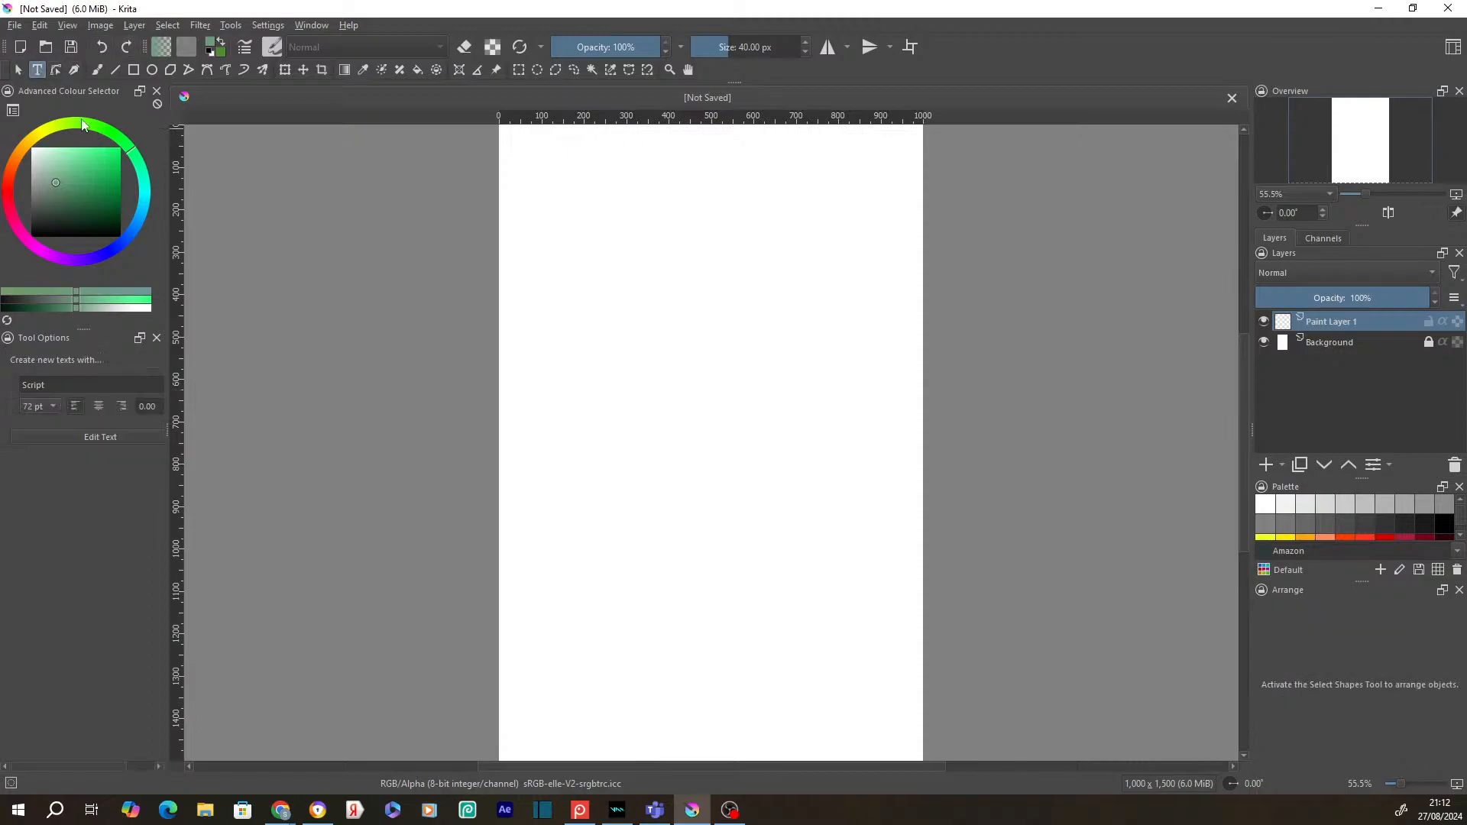
click(115, 386)
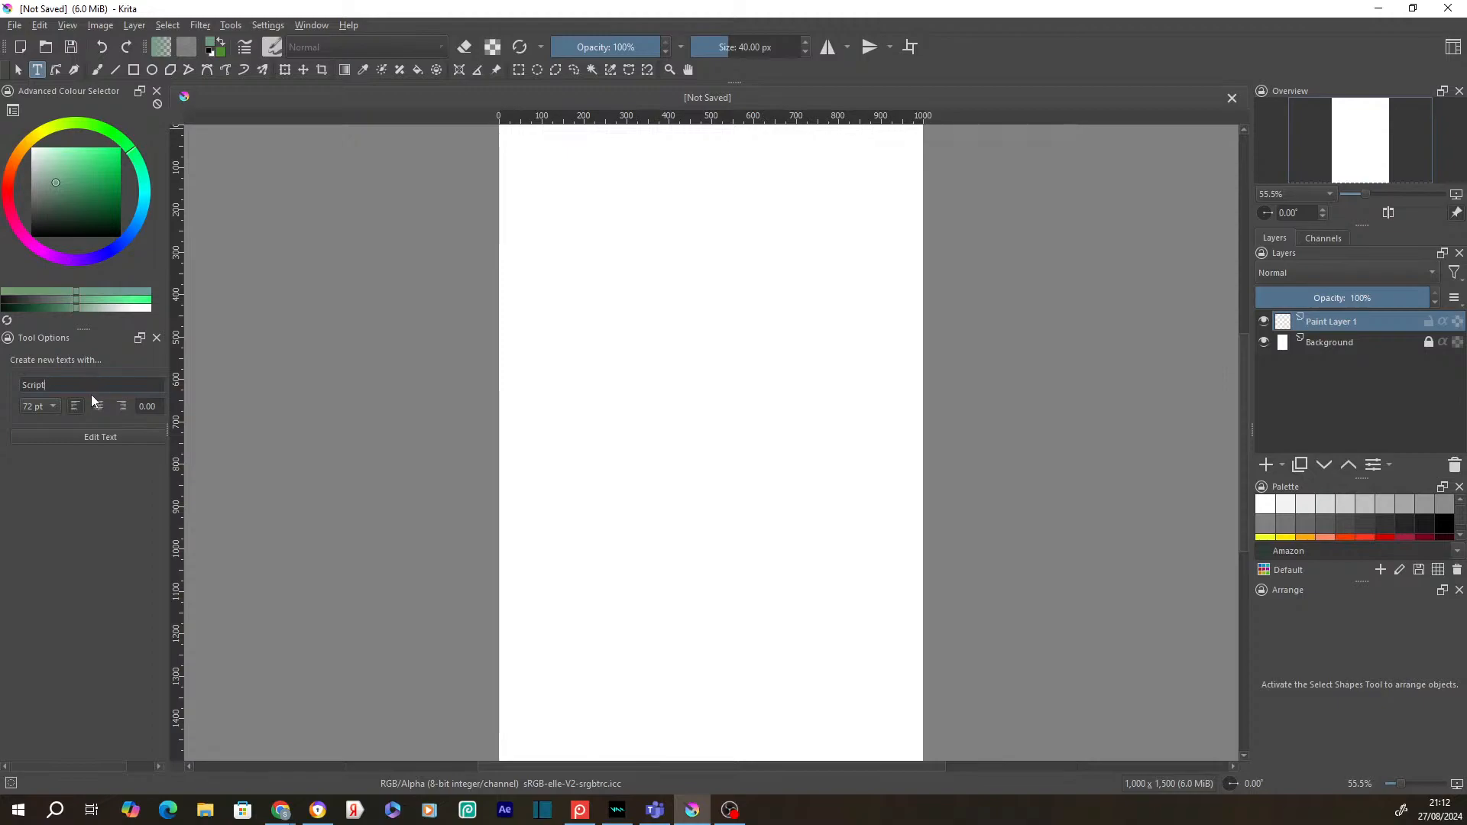
click(55, 405)
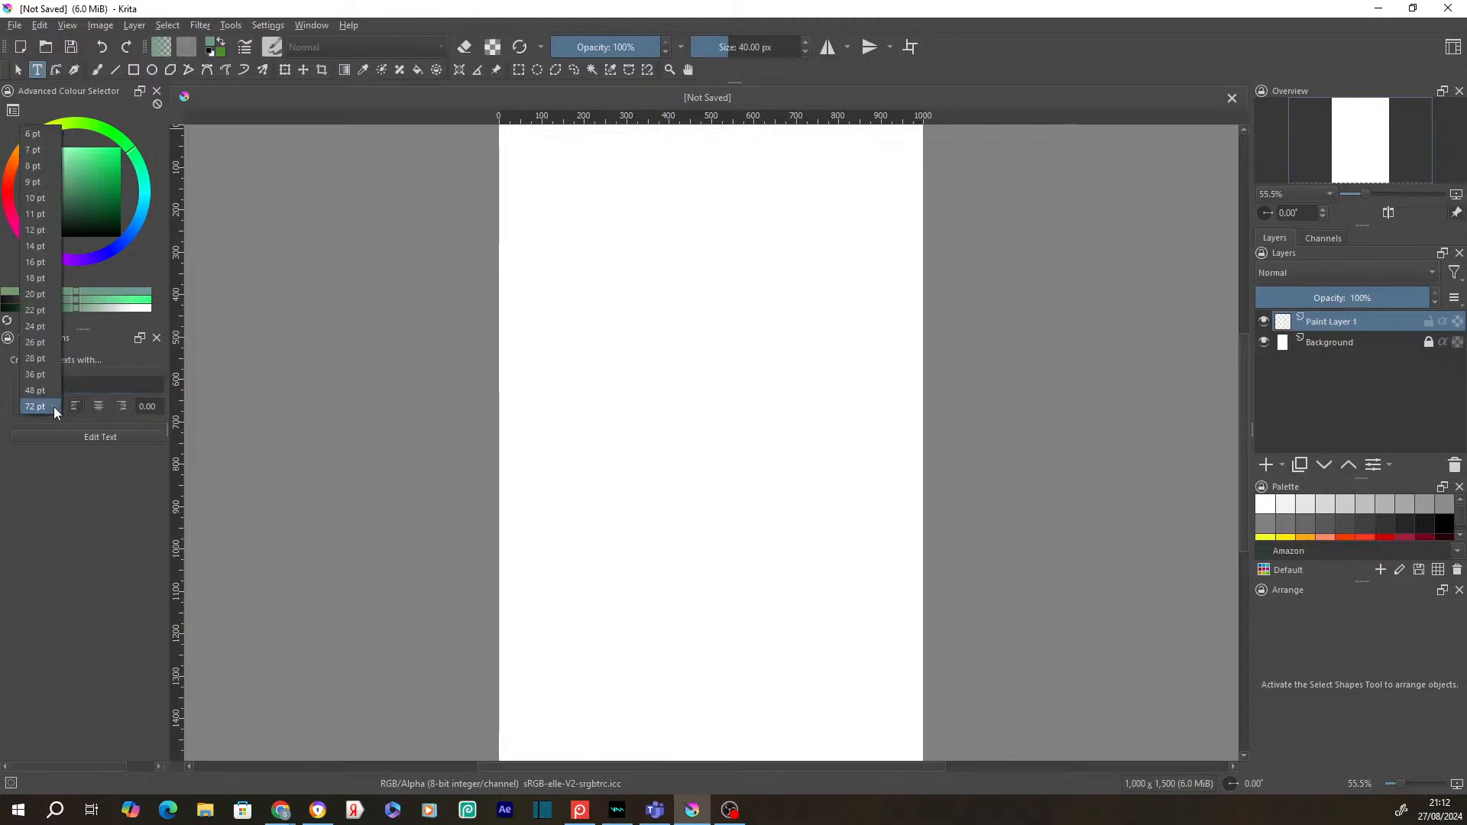
click(39, 329)
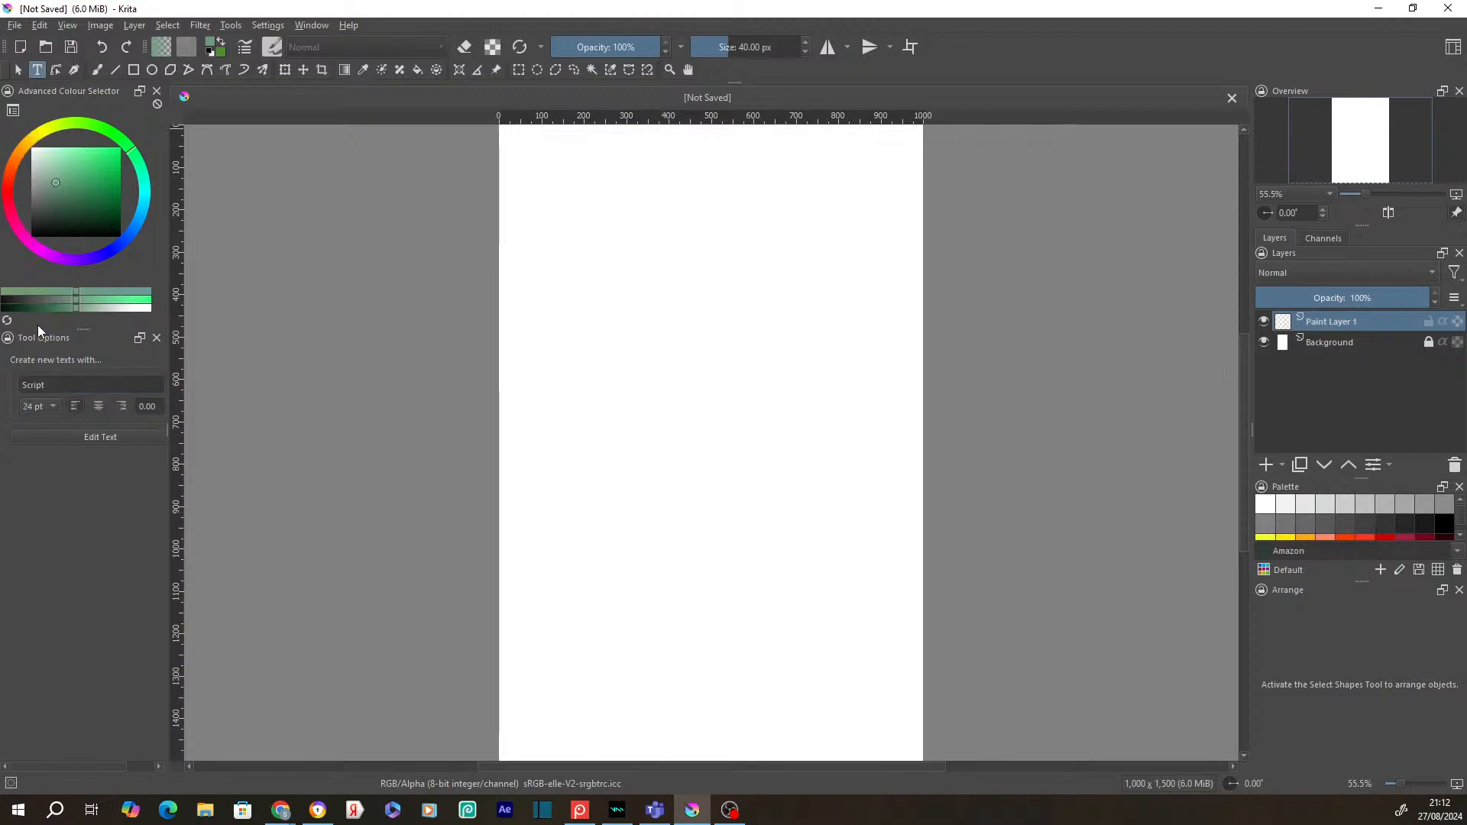
click(98, 407)
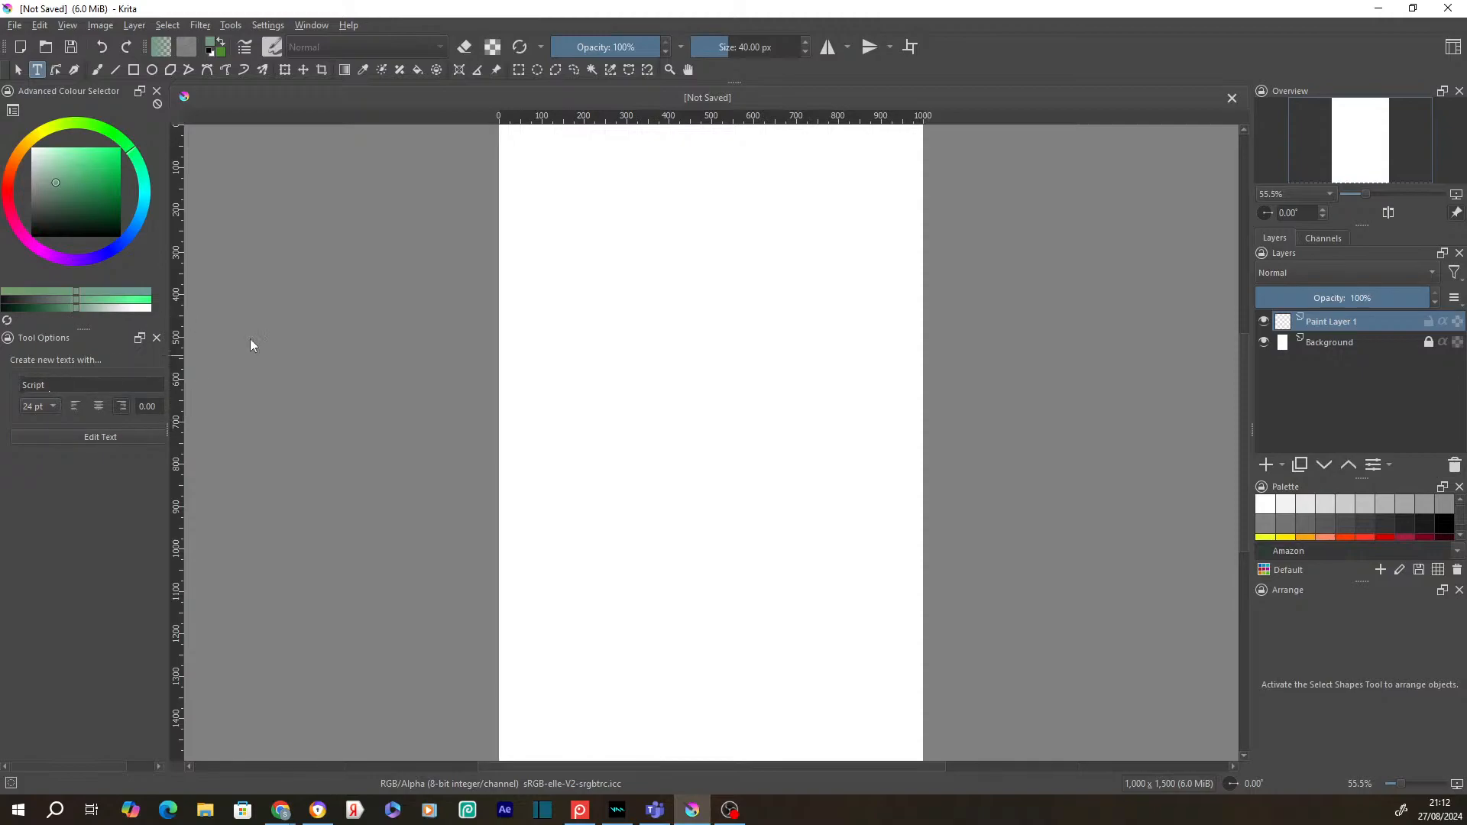
Step: Place a text object about 471 by 225 px in the canvas's upper part, saving its default placeholder text
drag(558, 203, 679, 329)
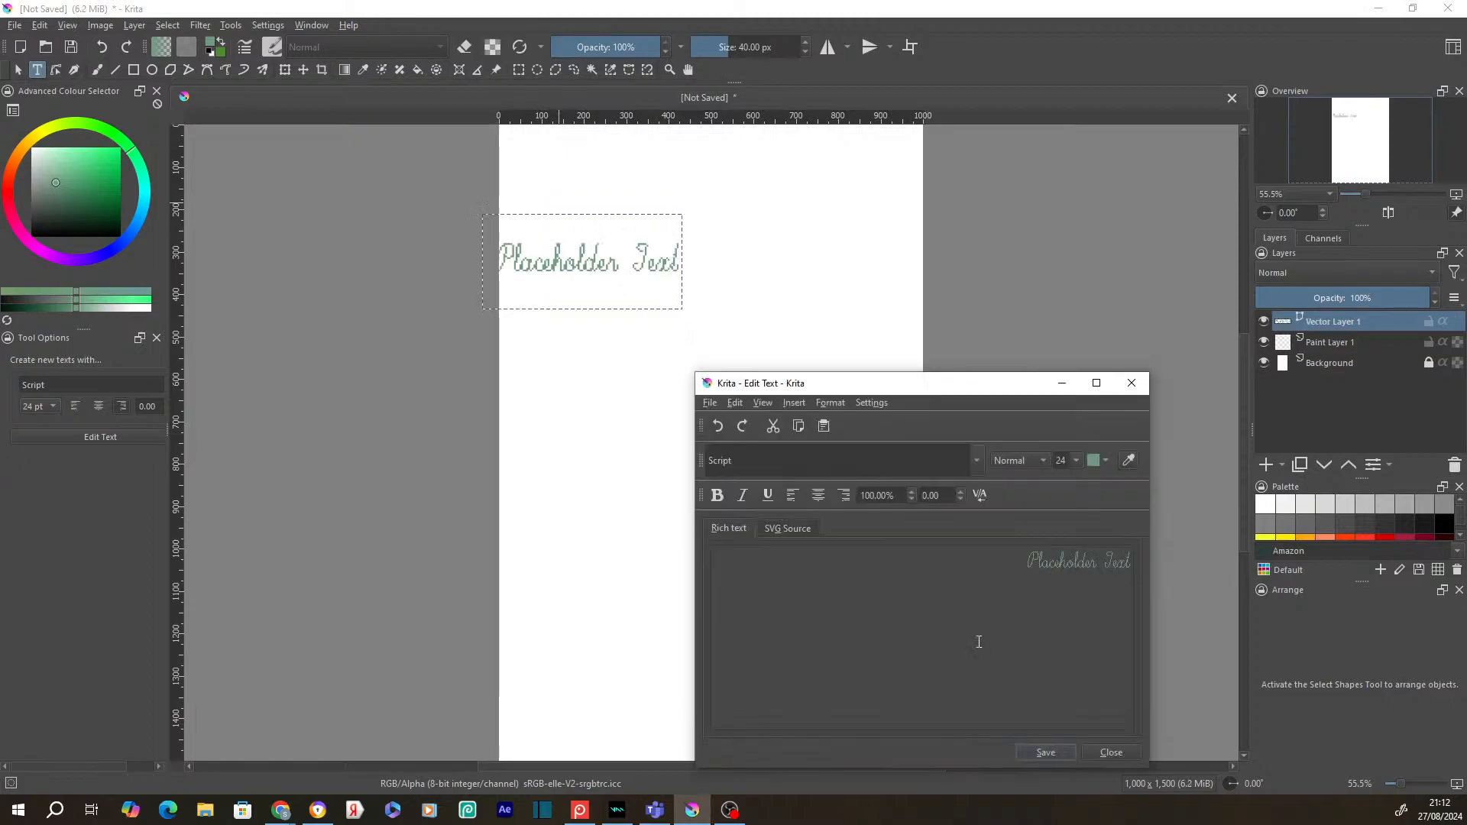
click(1047, 753)
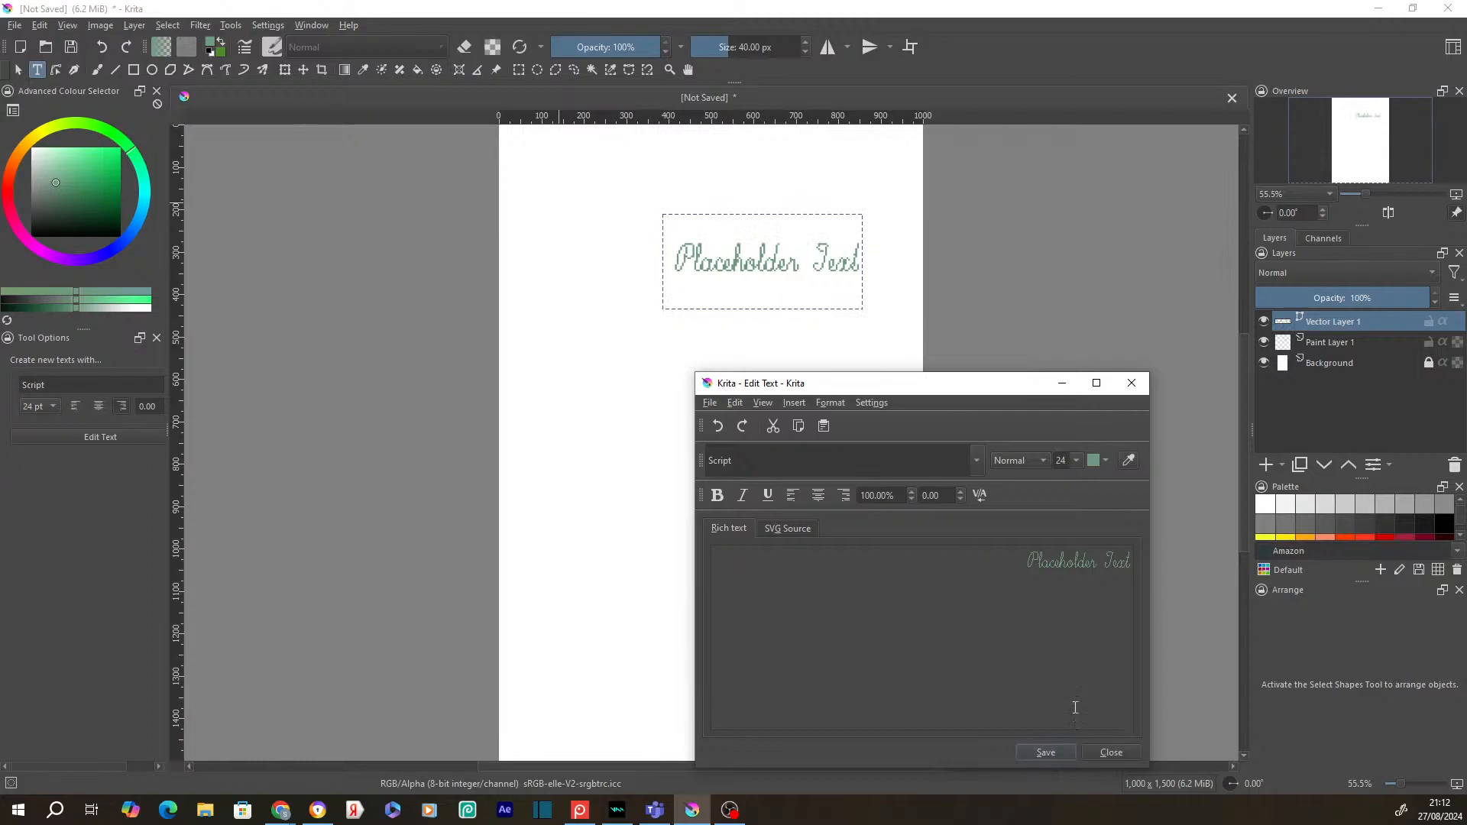
click(1110, 752)
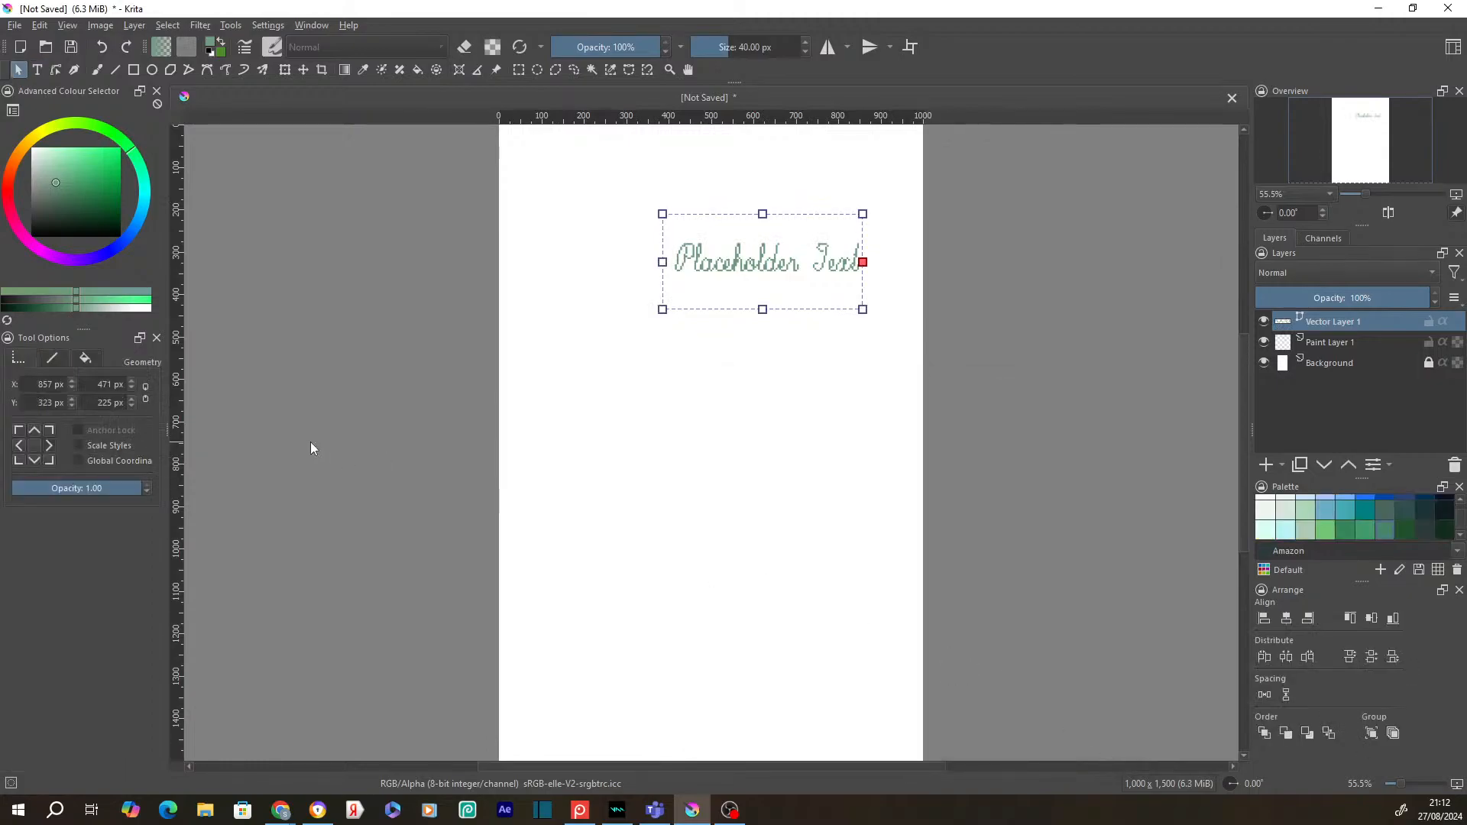
Step: Change the placeholder text's font to italic Arial and save the text edit
click(37, 70)
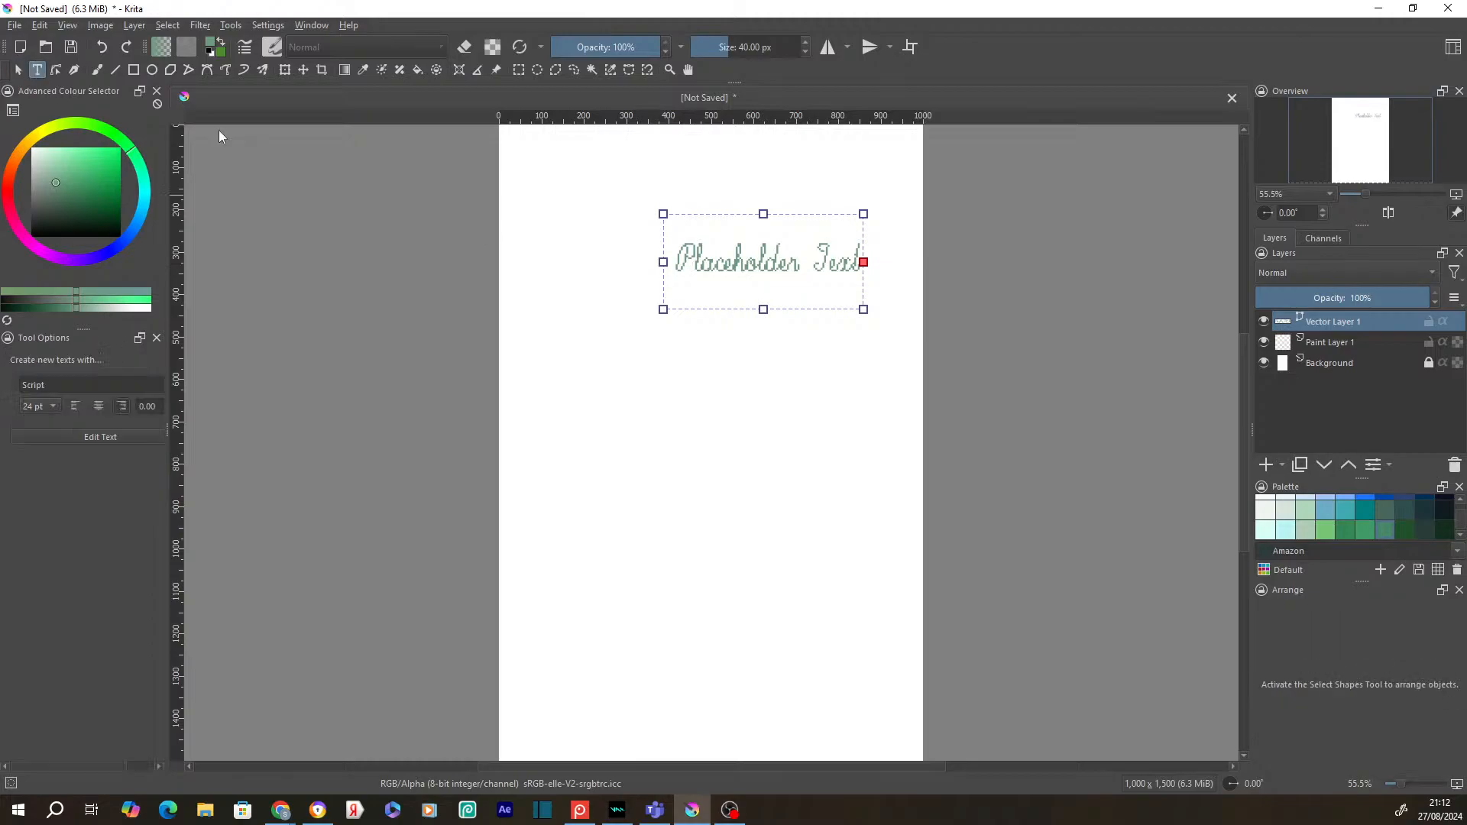
click(741, 288)
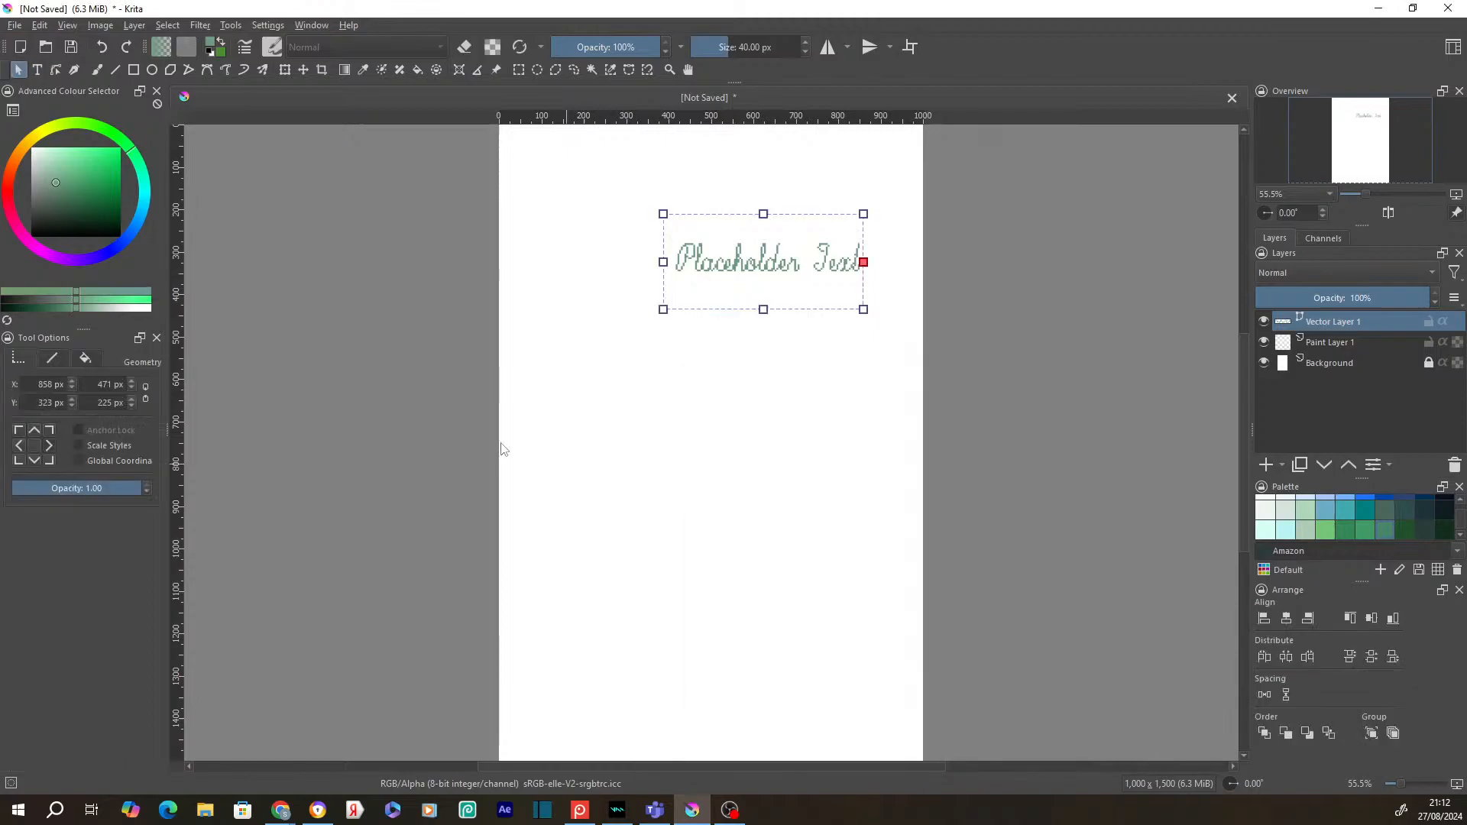
key(t)
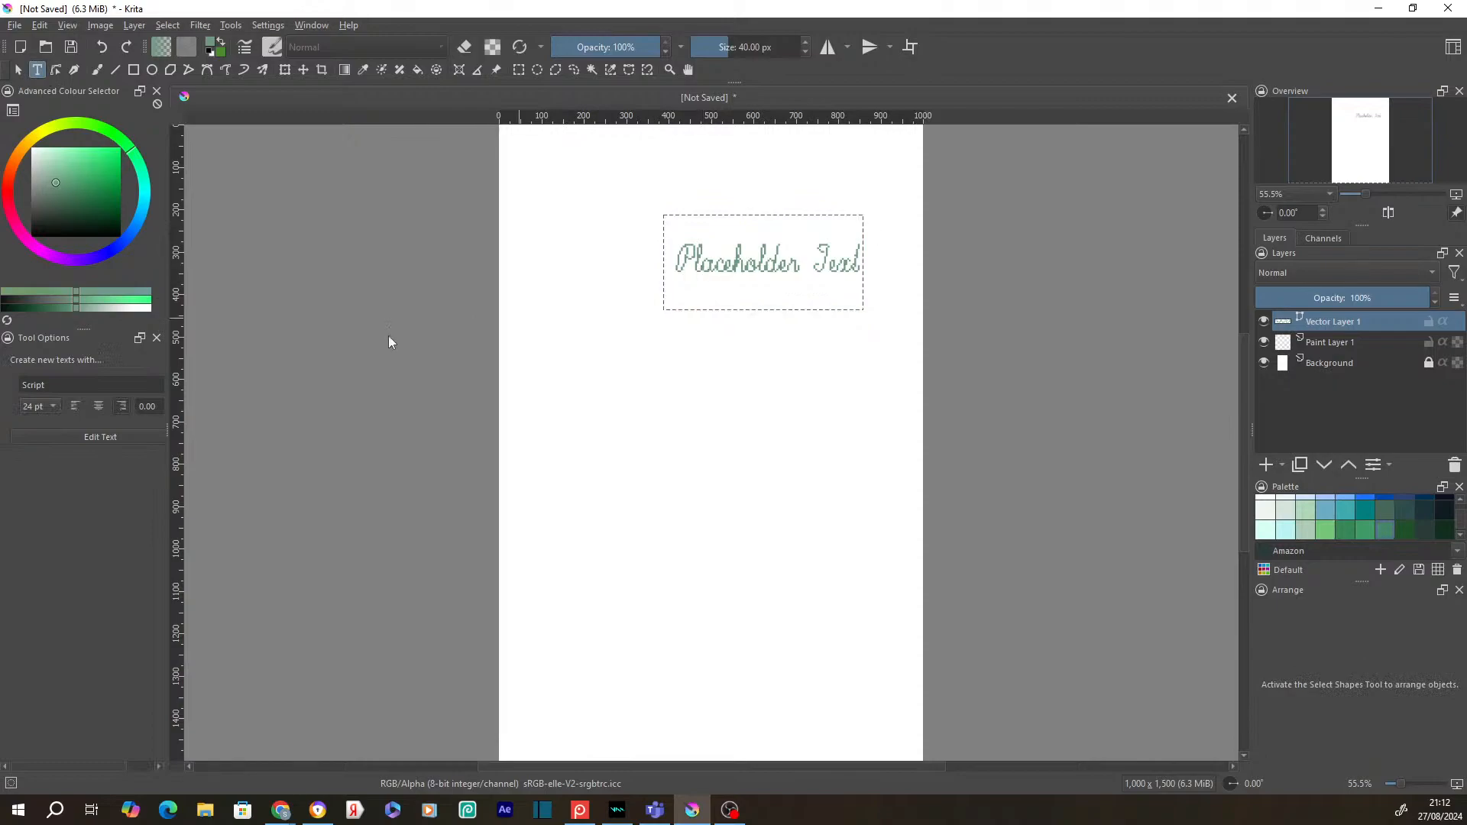
click(93, 386)
key(ctrl+a)
click(105, 440)
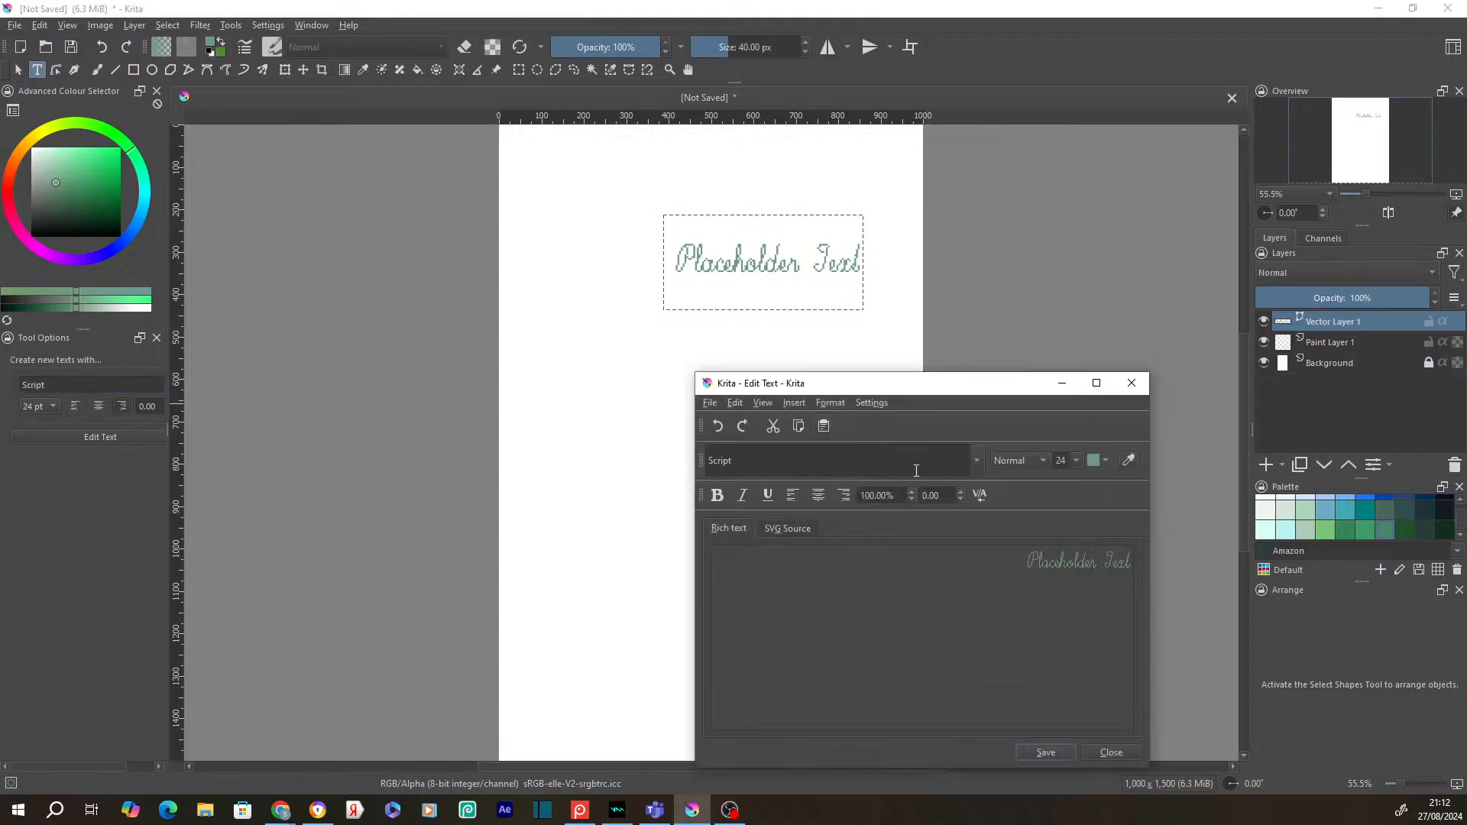
click(978, 460)
click(900, 497)
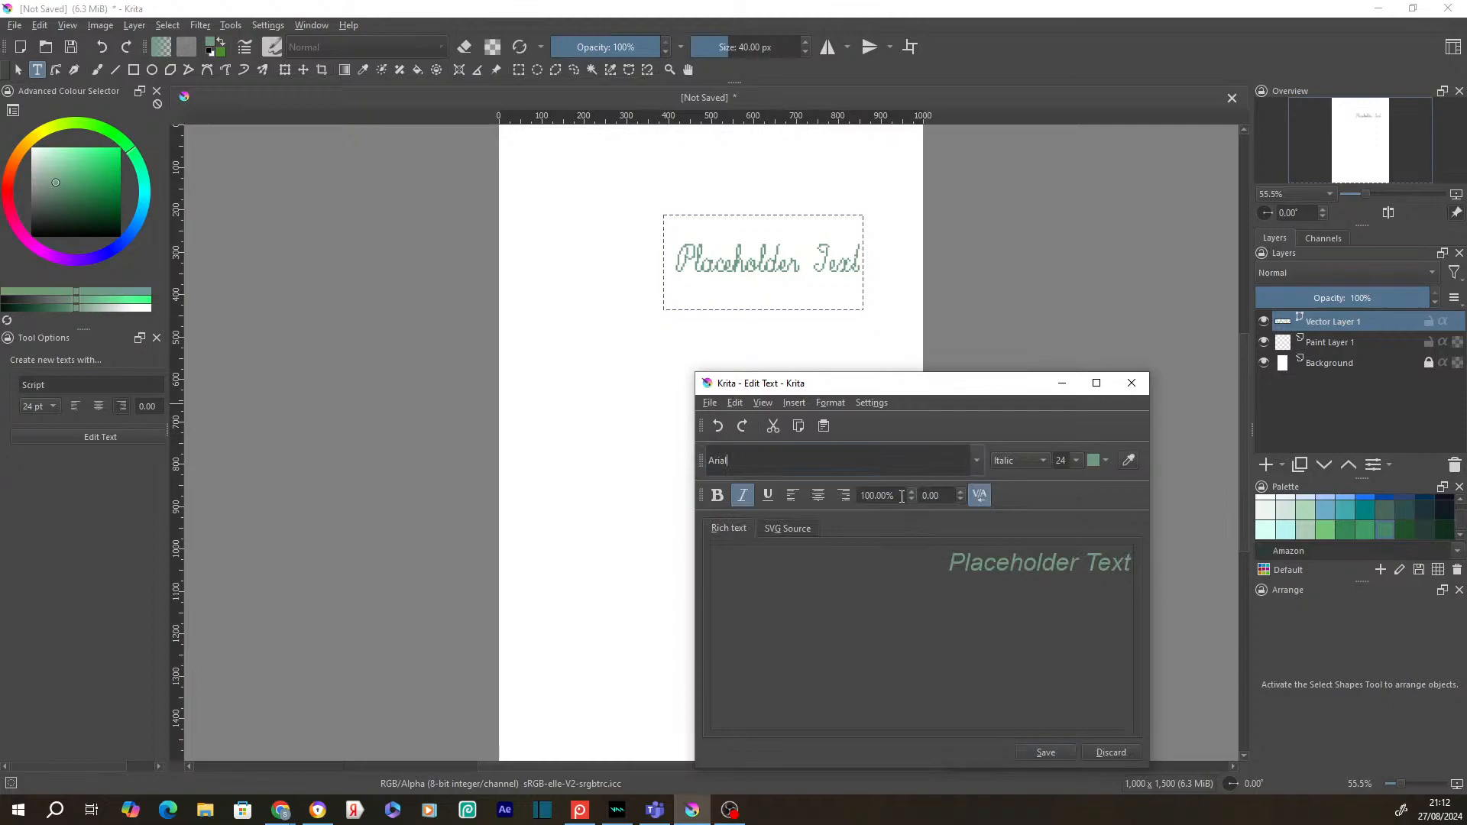
click(1061, 752)
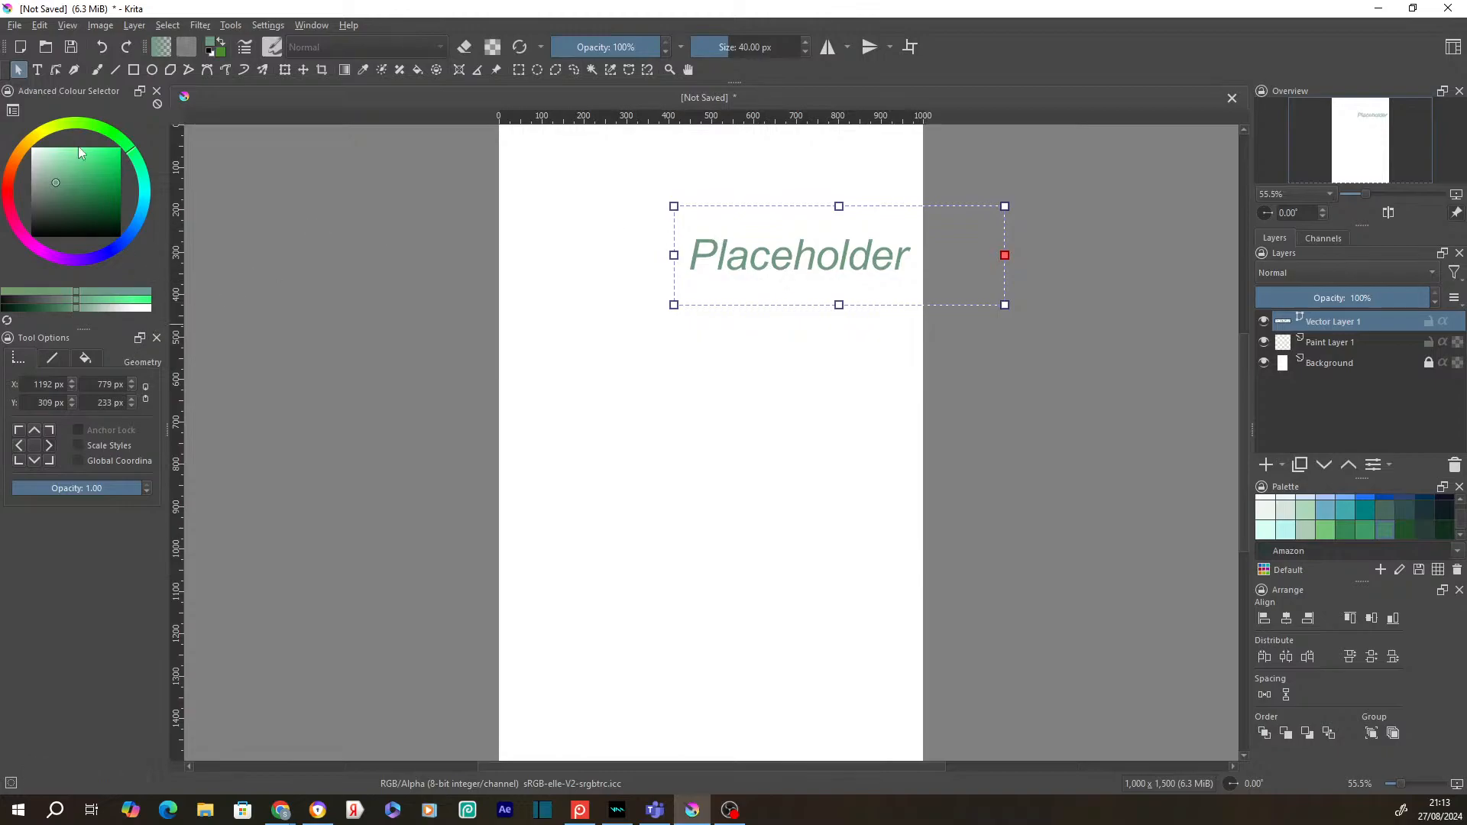
Step: Move the text object about 120 px left so that more of it fits on the canvas
click(37, 69)
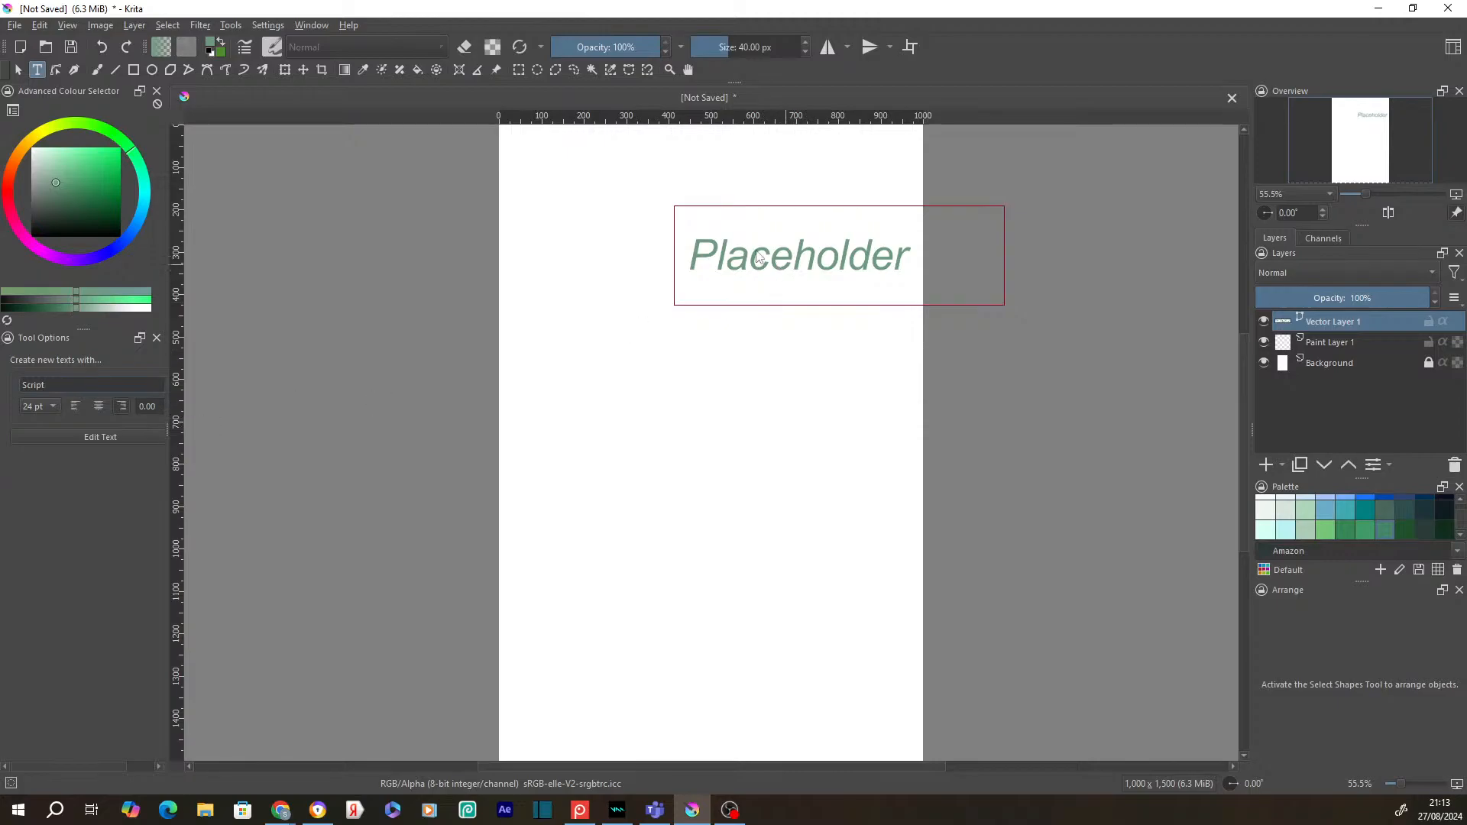
click(19, 69)
drag(721, 249, 669, 252)
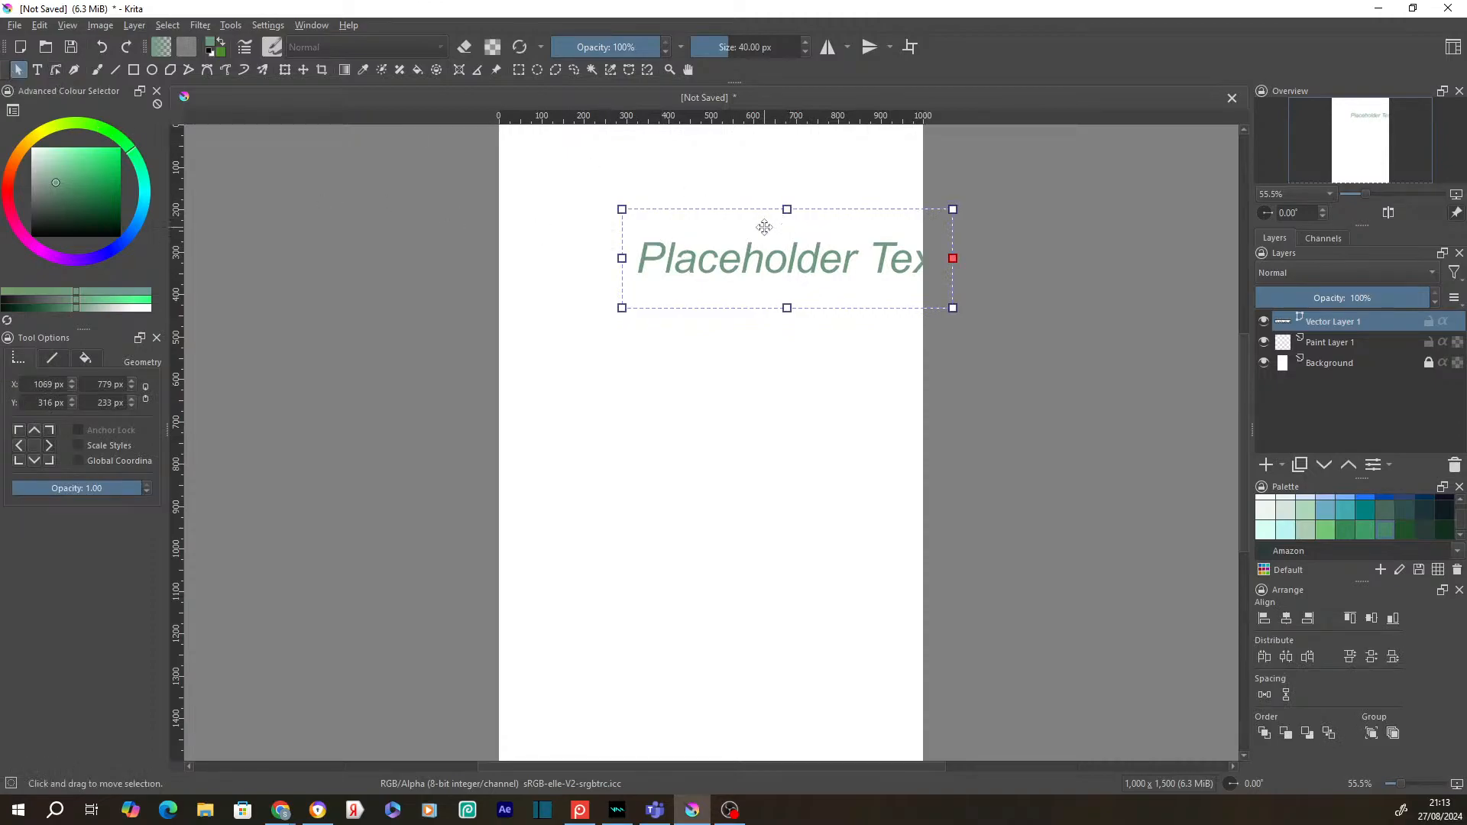
Step: Set the text's solid stroke colour to bright red from the colour palette
click(52, 357)
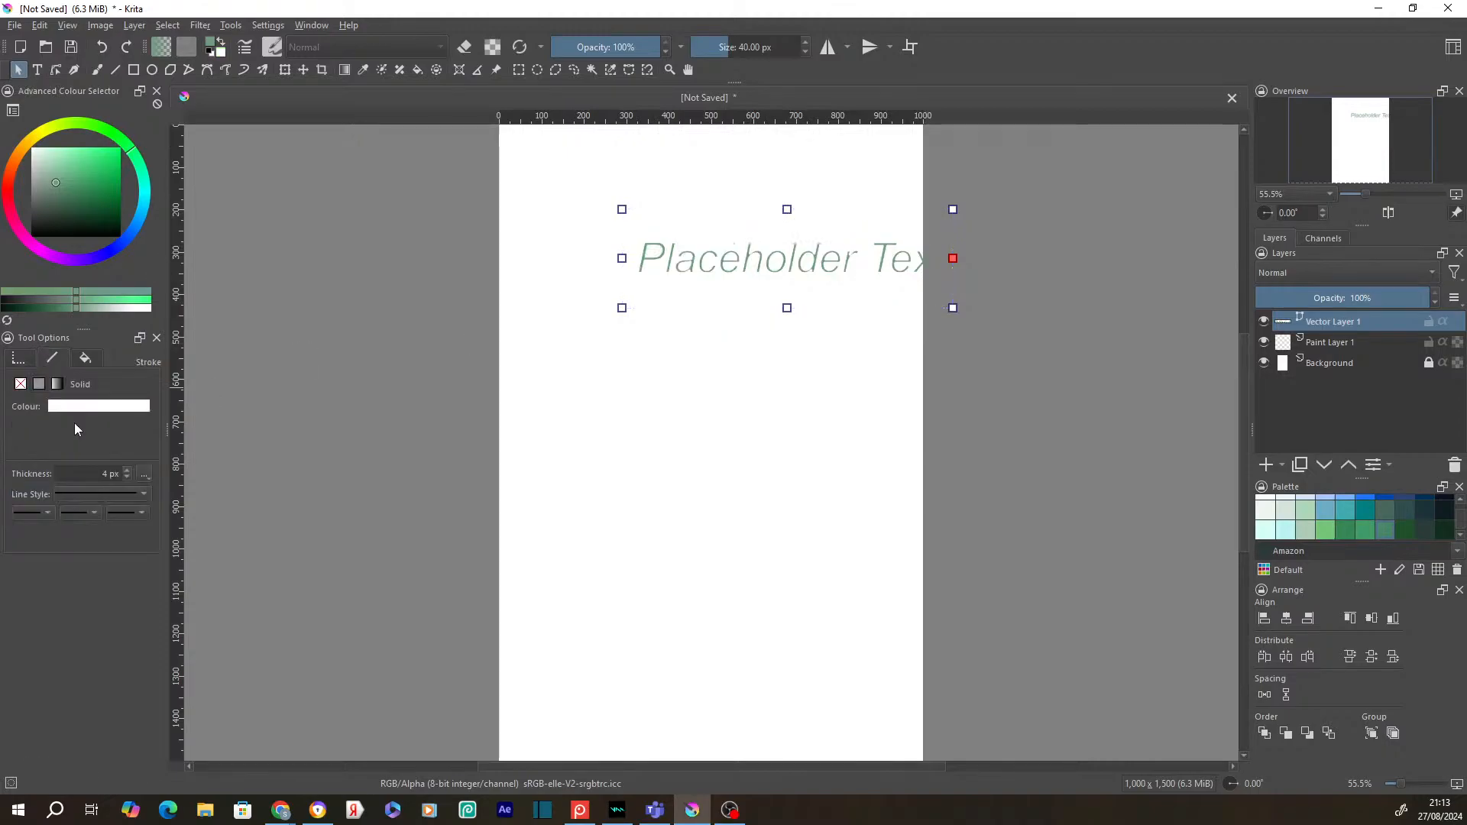
click(75, 423)
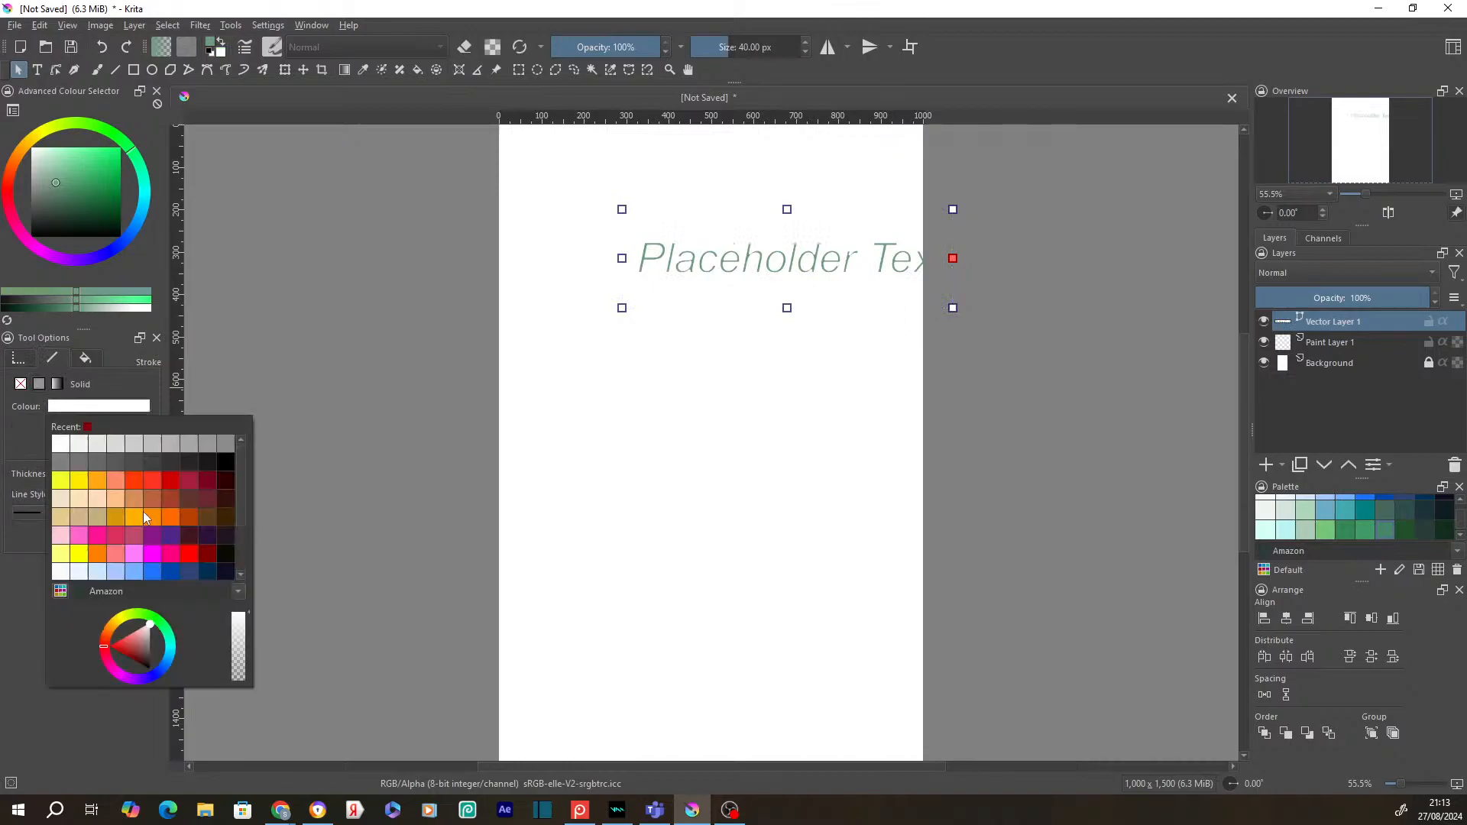
click(189, 554)
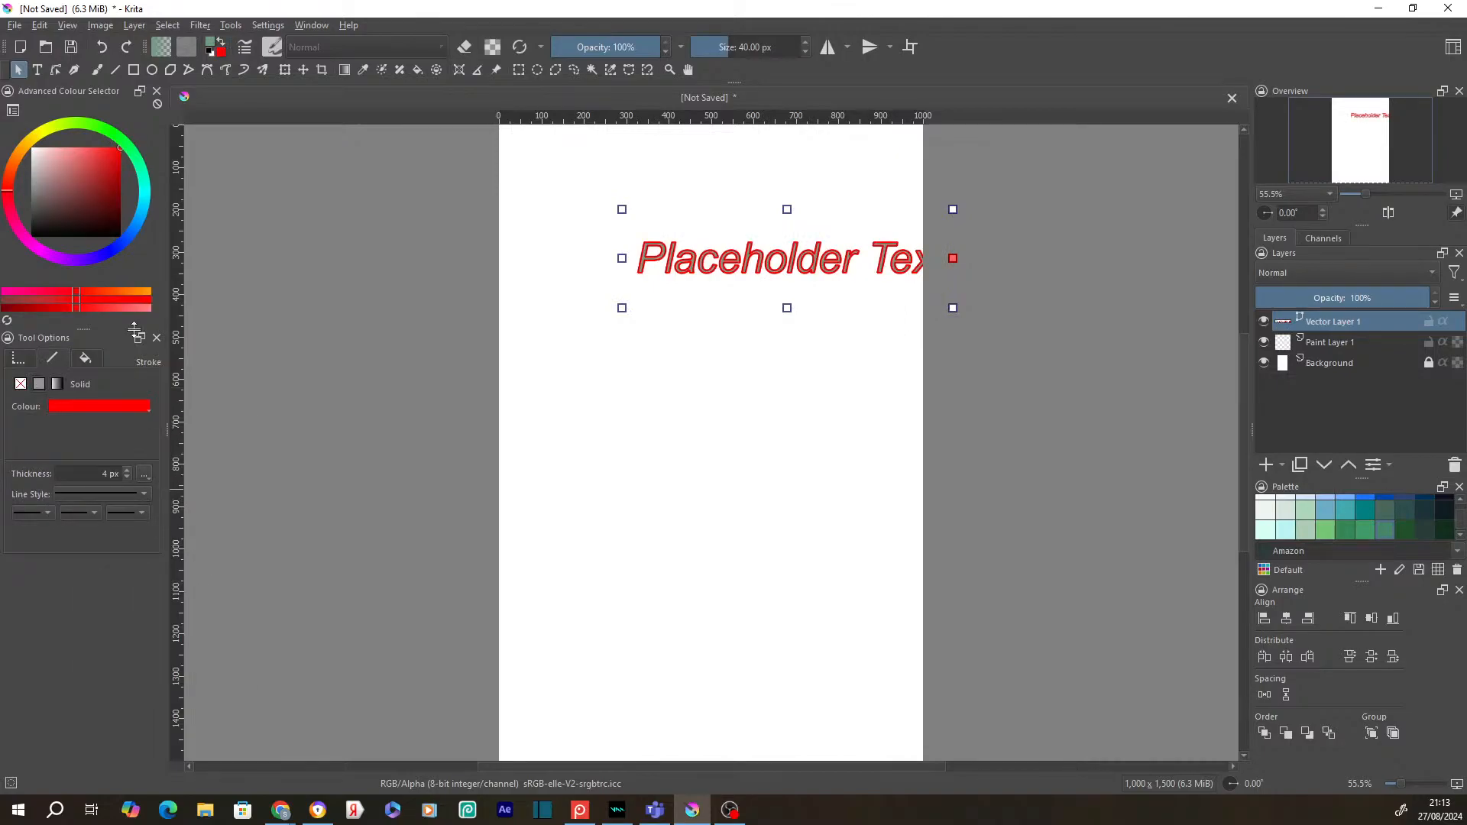
Step: Try a brighter green and a grey as the text's solid fill colour
click(86, 359)
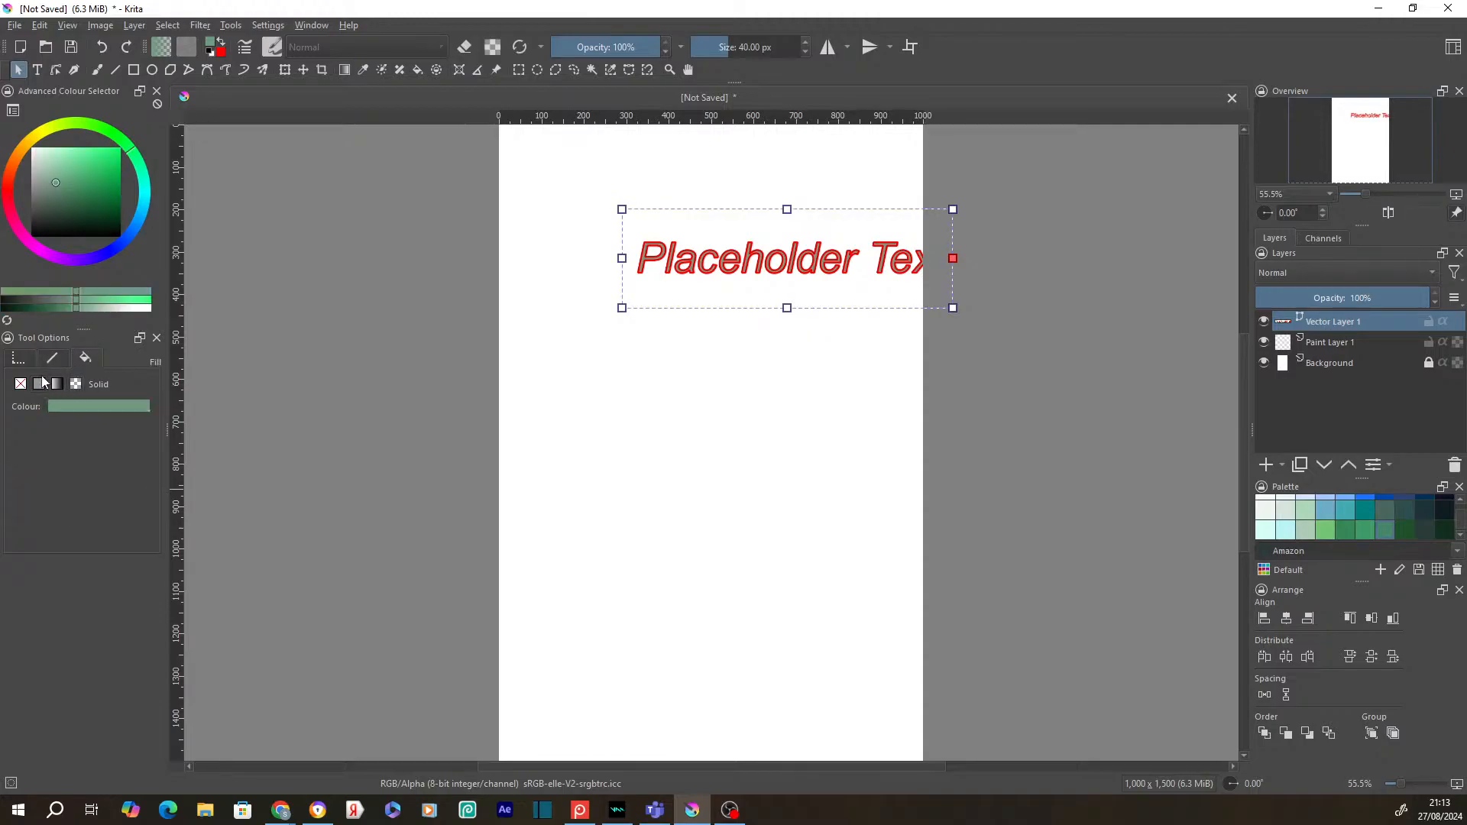
click(75, 174)
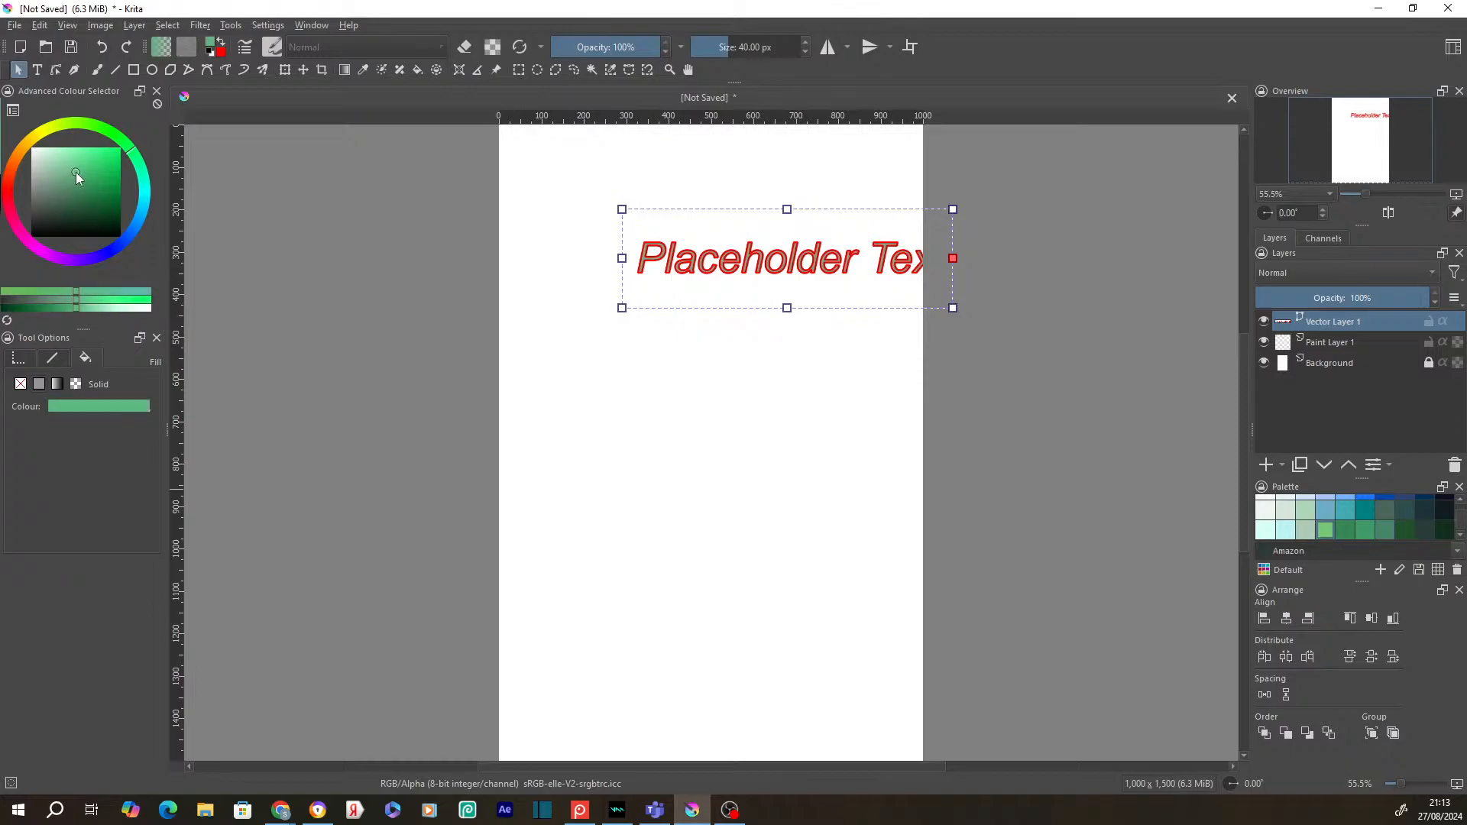
click(36, 199)
click(4, 184)
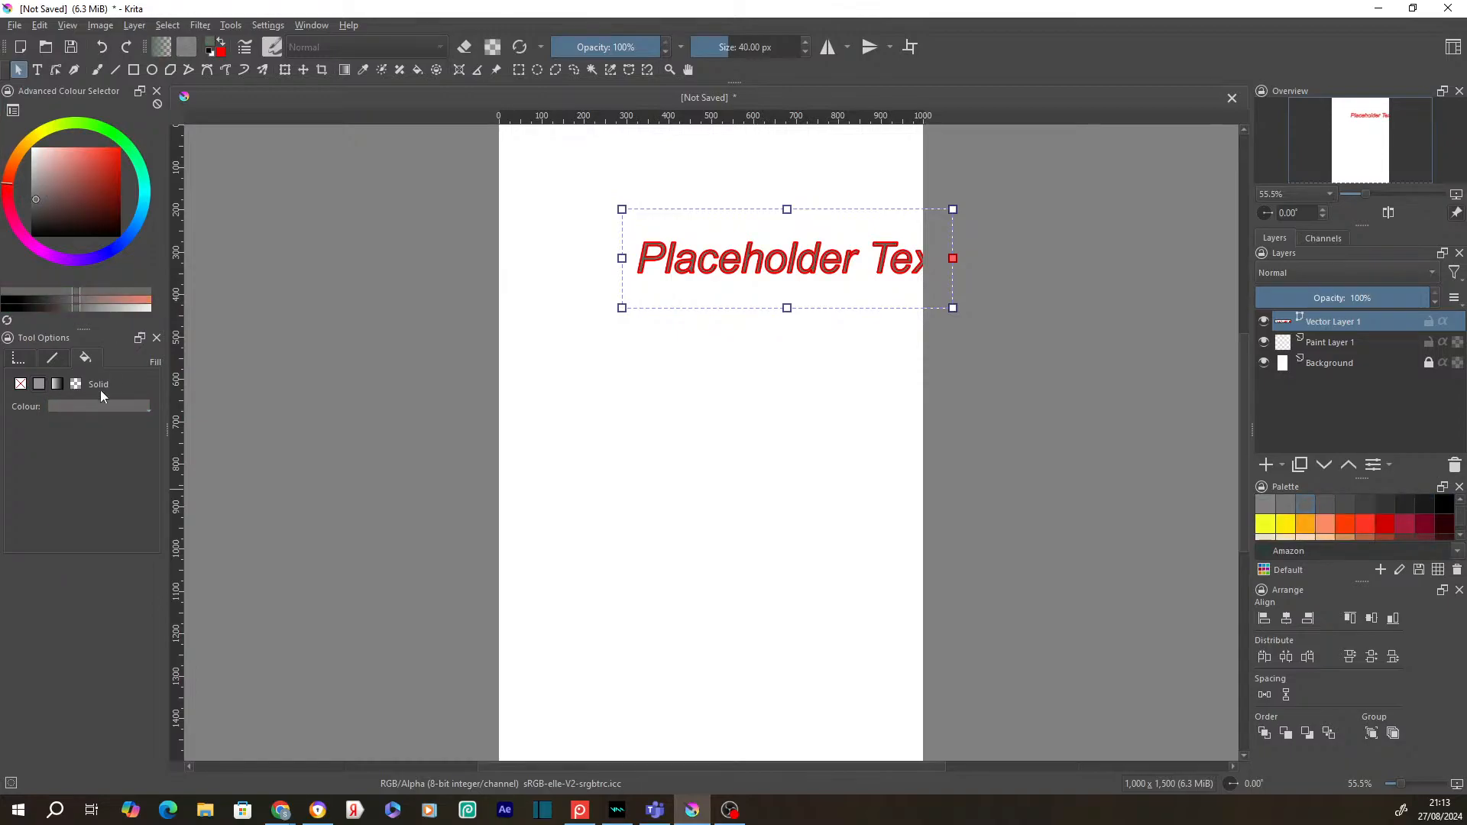
Step: Set the text's solid fill colour to orange-red from the colour palette
scroll(649, 276, up, 5)
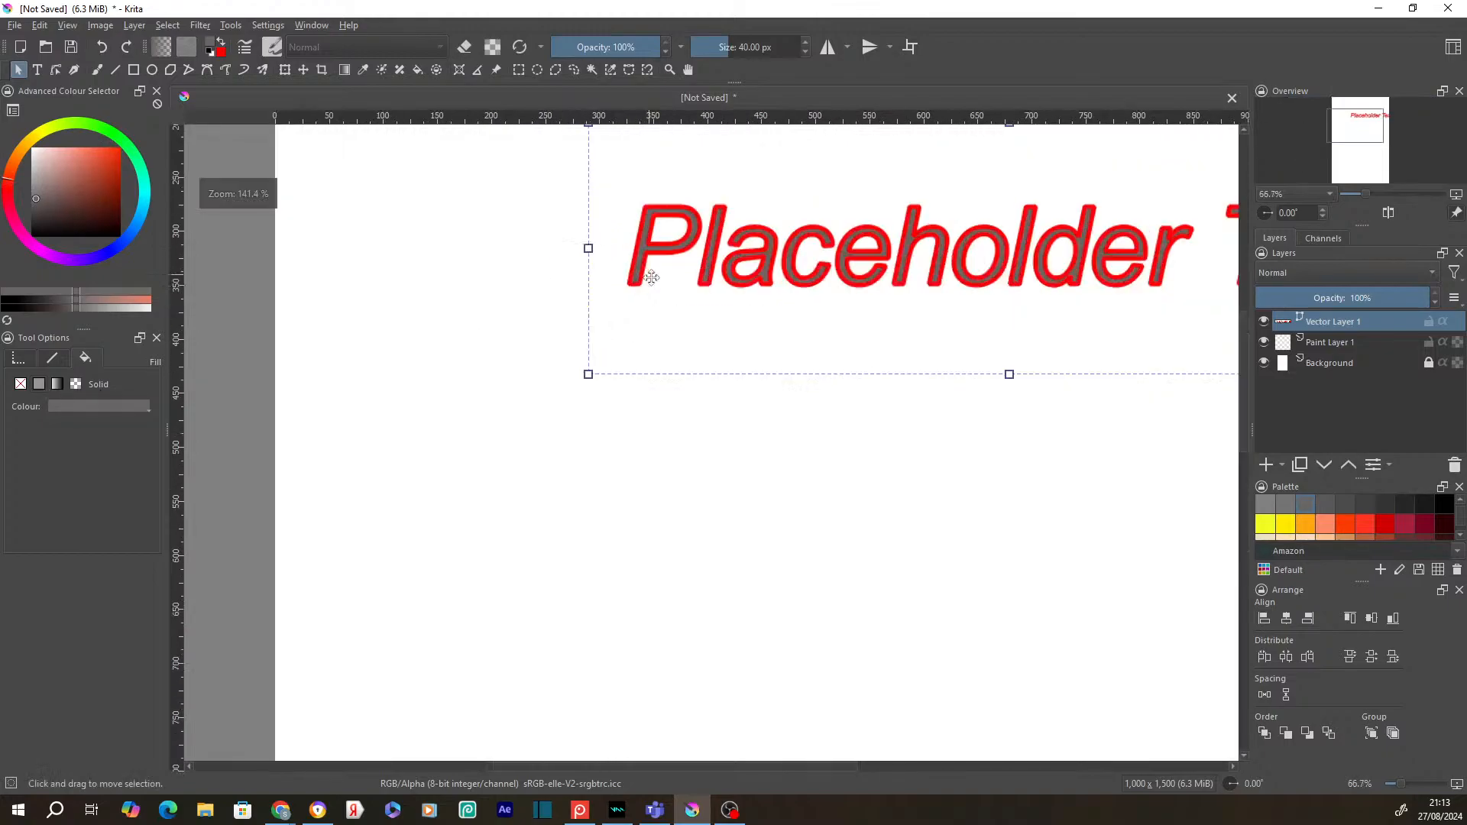
scroll(651, 278, down, 2)
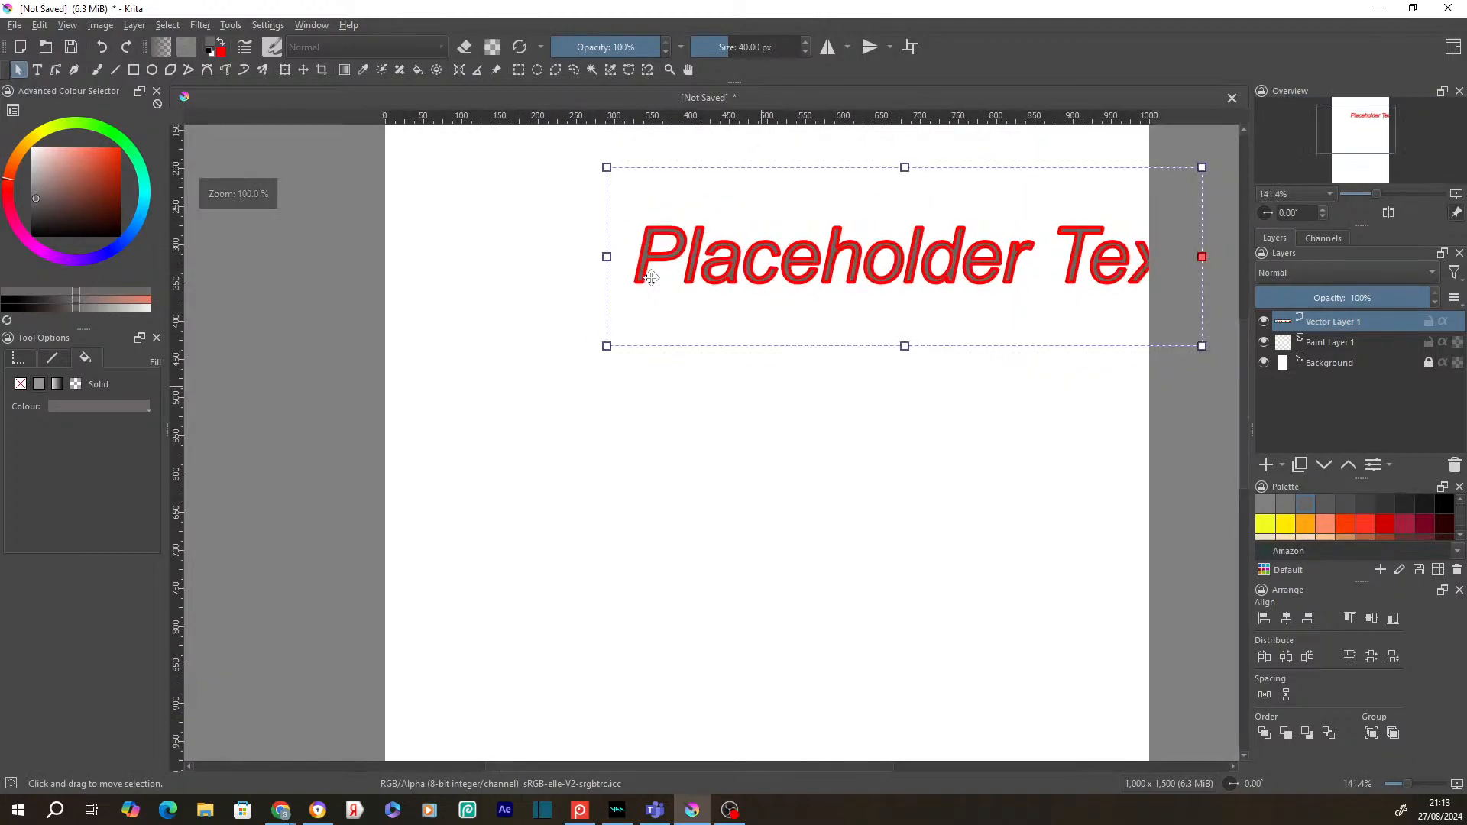
scroll(651, 277, down, 2)
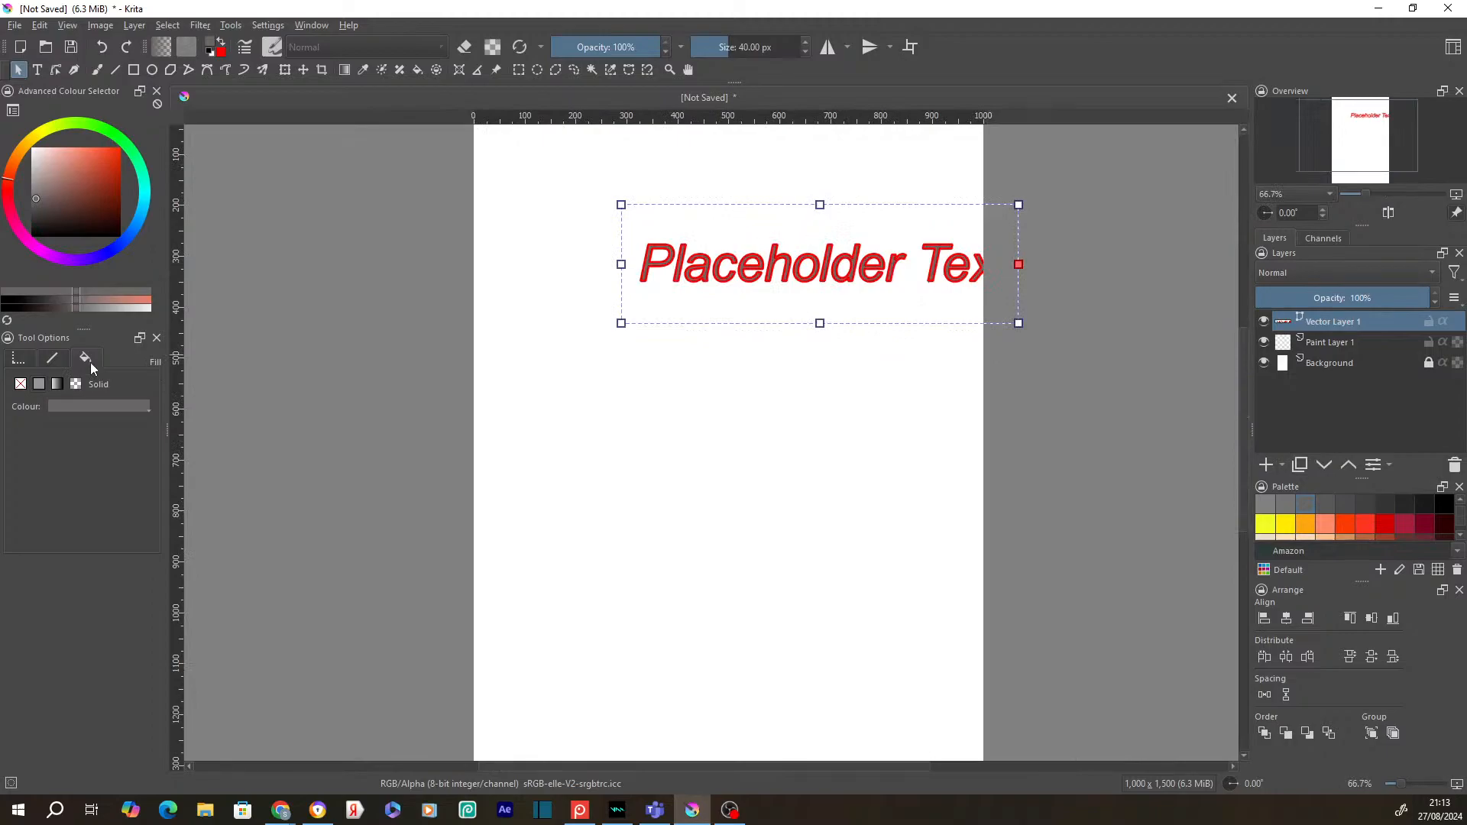
click(115, 406)
click(147, 480)
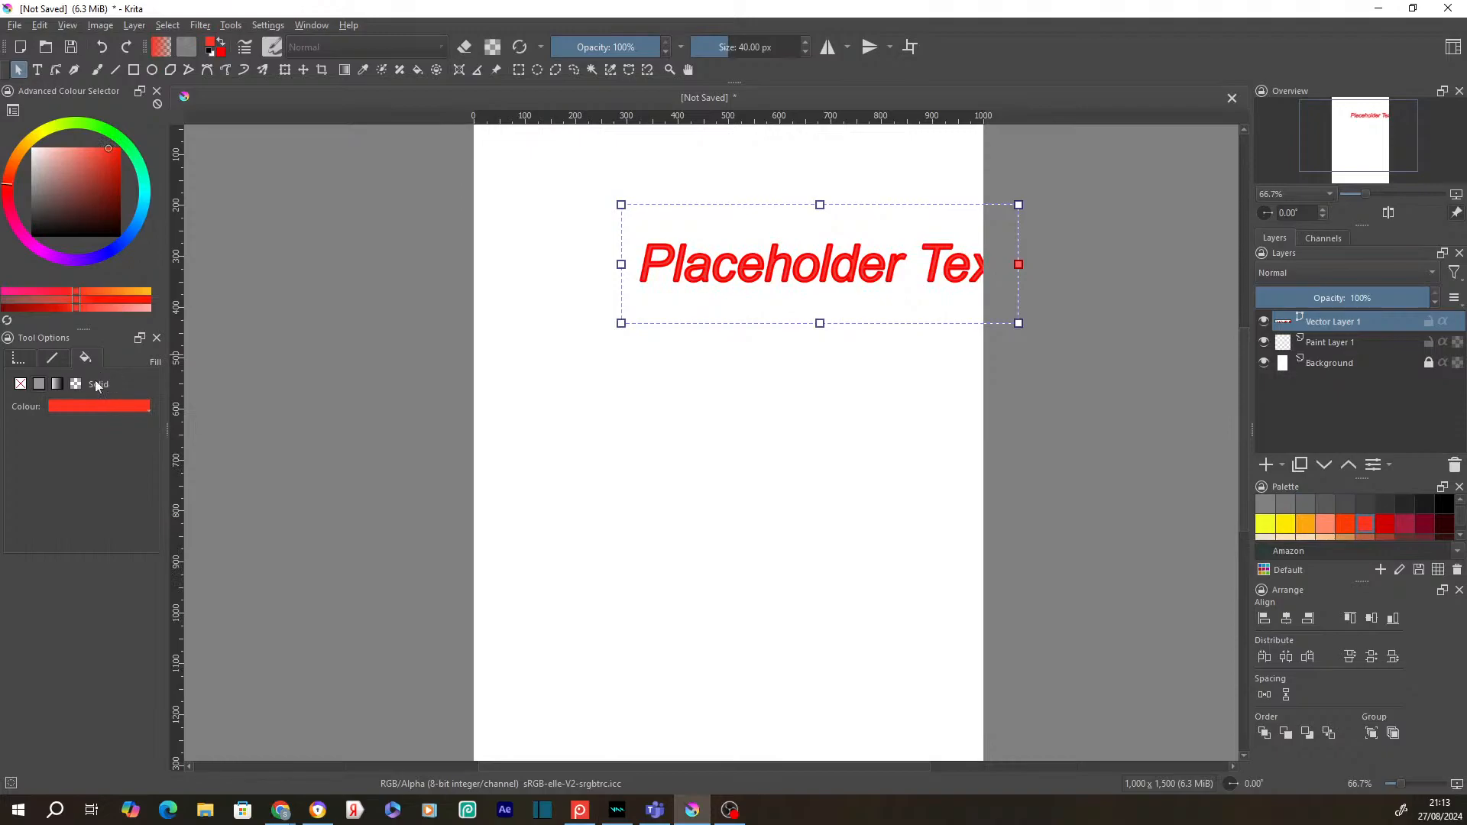
Step: Try several stroke thicknesses on the text, settle on 3 px, and choose a broken line style
click(59, 360)
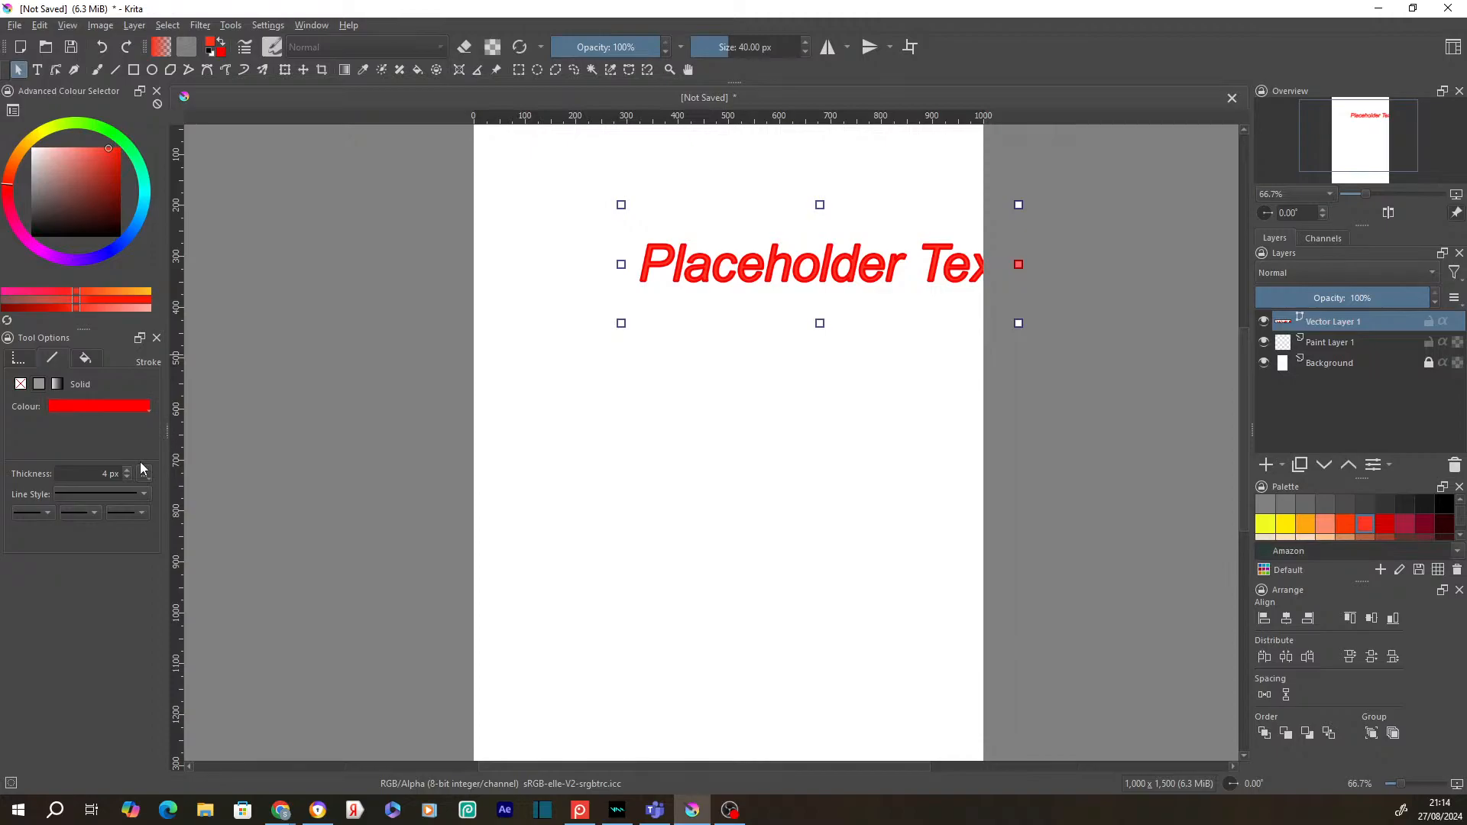
scroll(130, 472, up, 4)
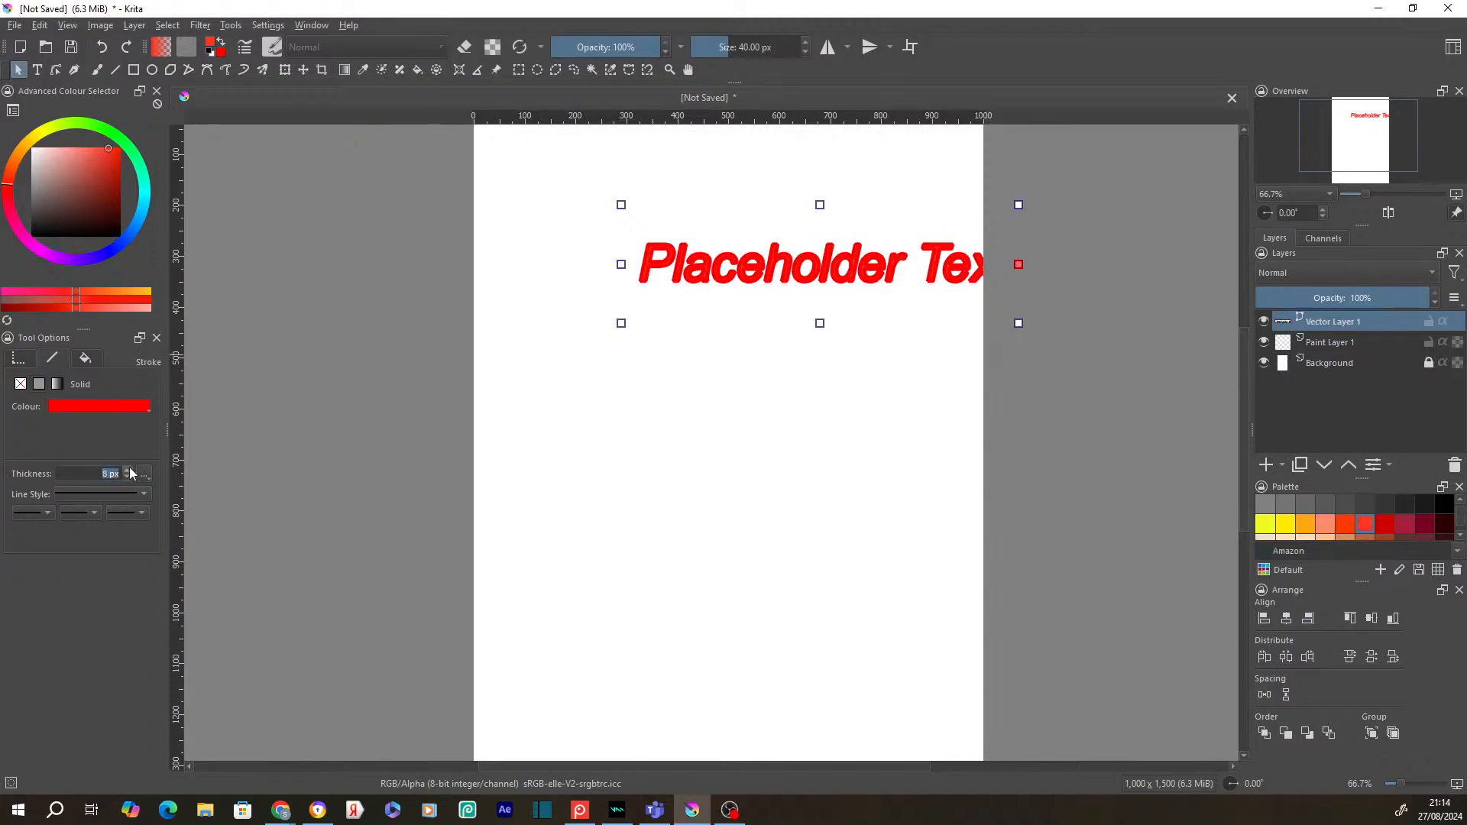
scroll(127, 475, down, 2)
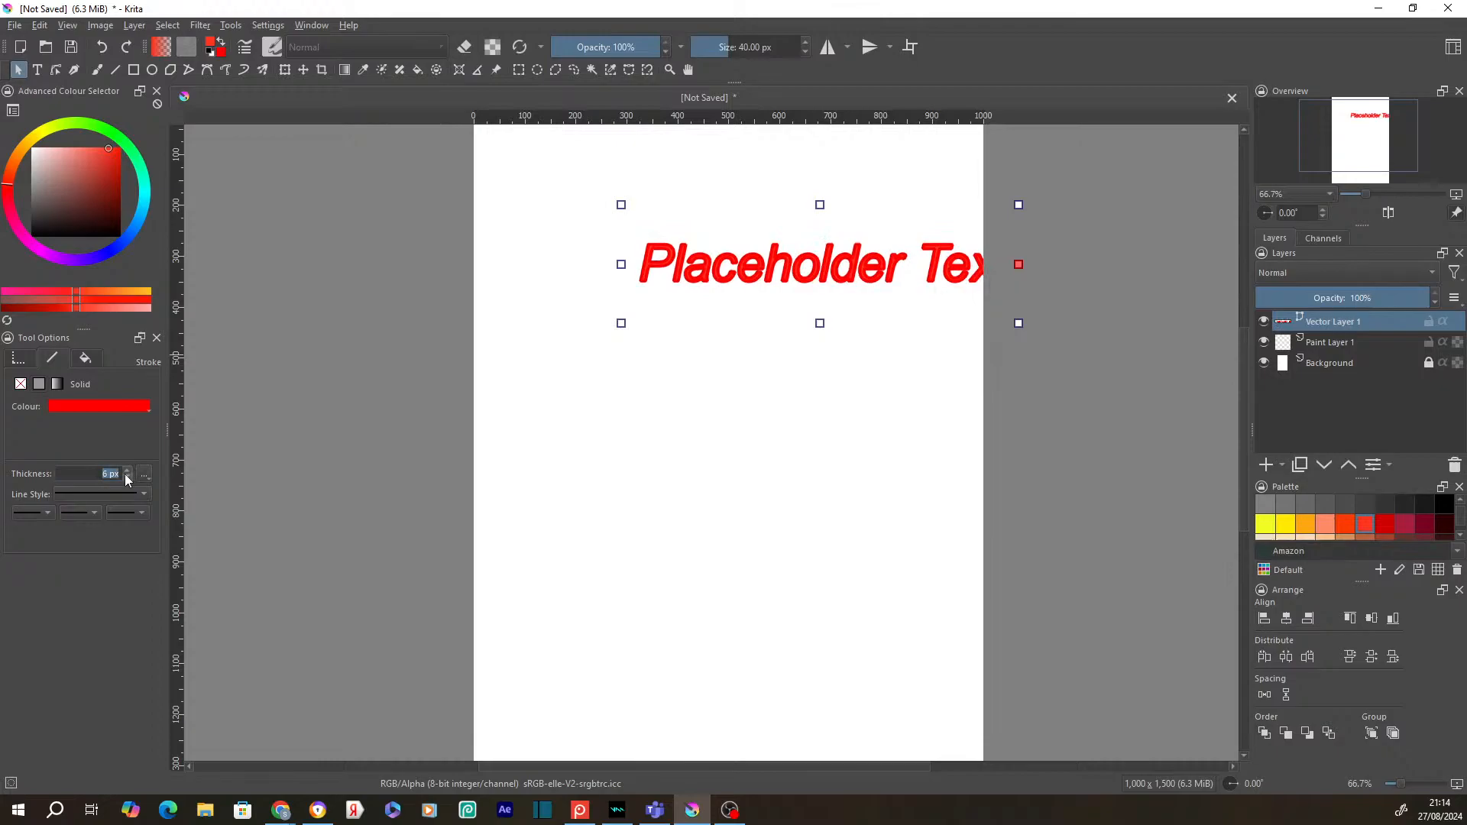
scroll(126, 474, down, 3)
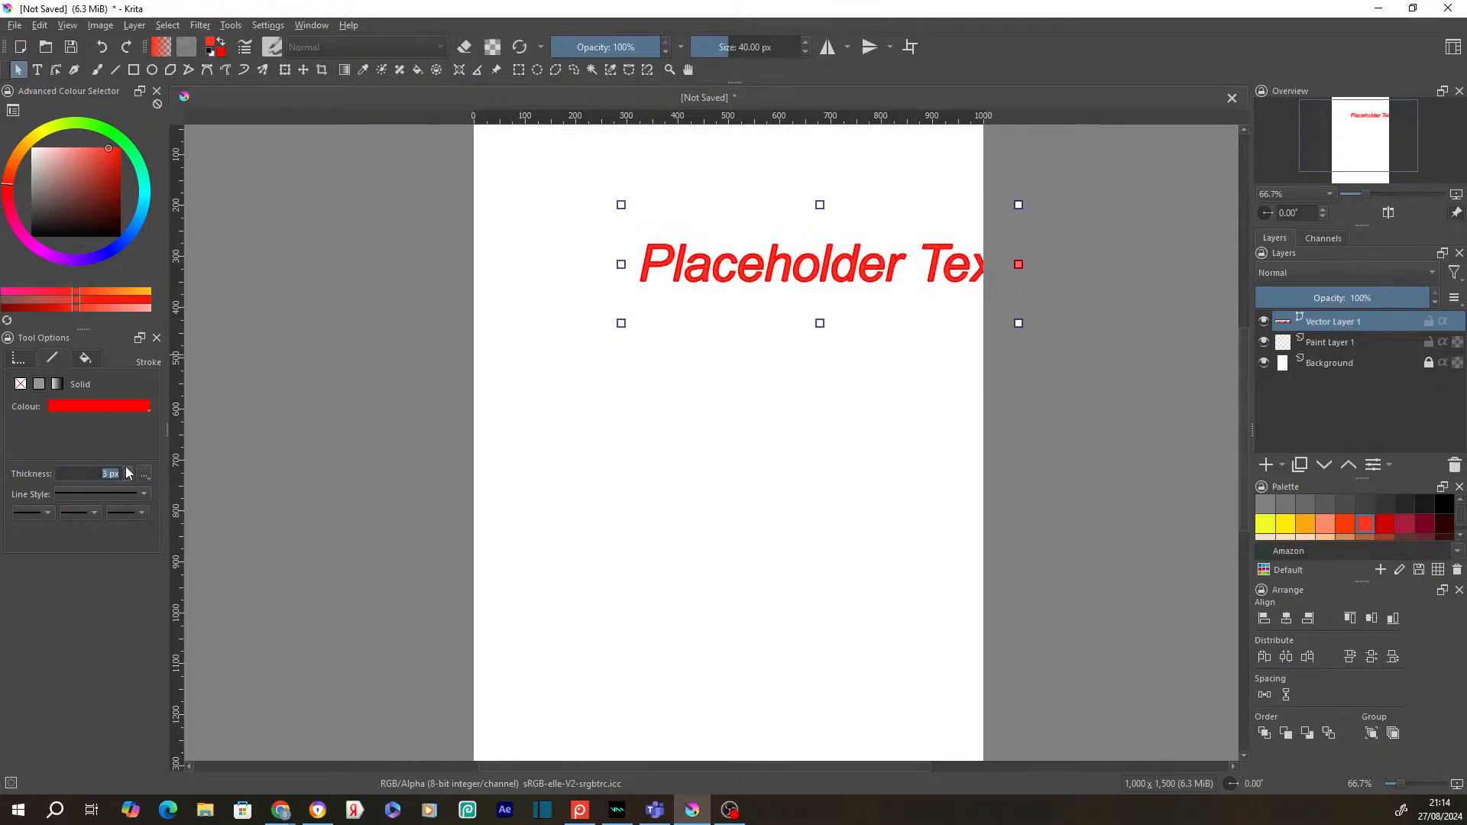
click(130, 492)
click(125, 503)
Step: Switch the text's fill to a linear gradient and set its first colour stop to Lineart Blue (#6ec8fa)
click(89, 360)
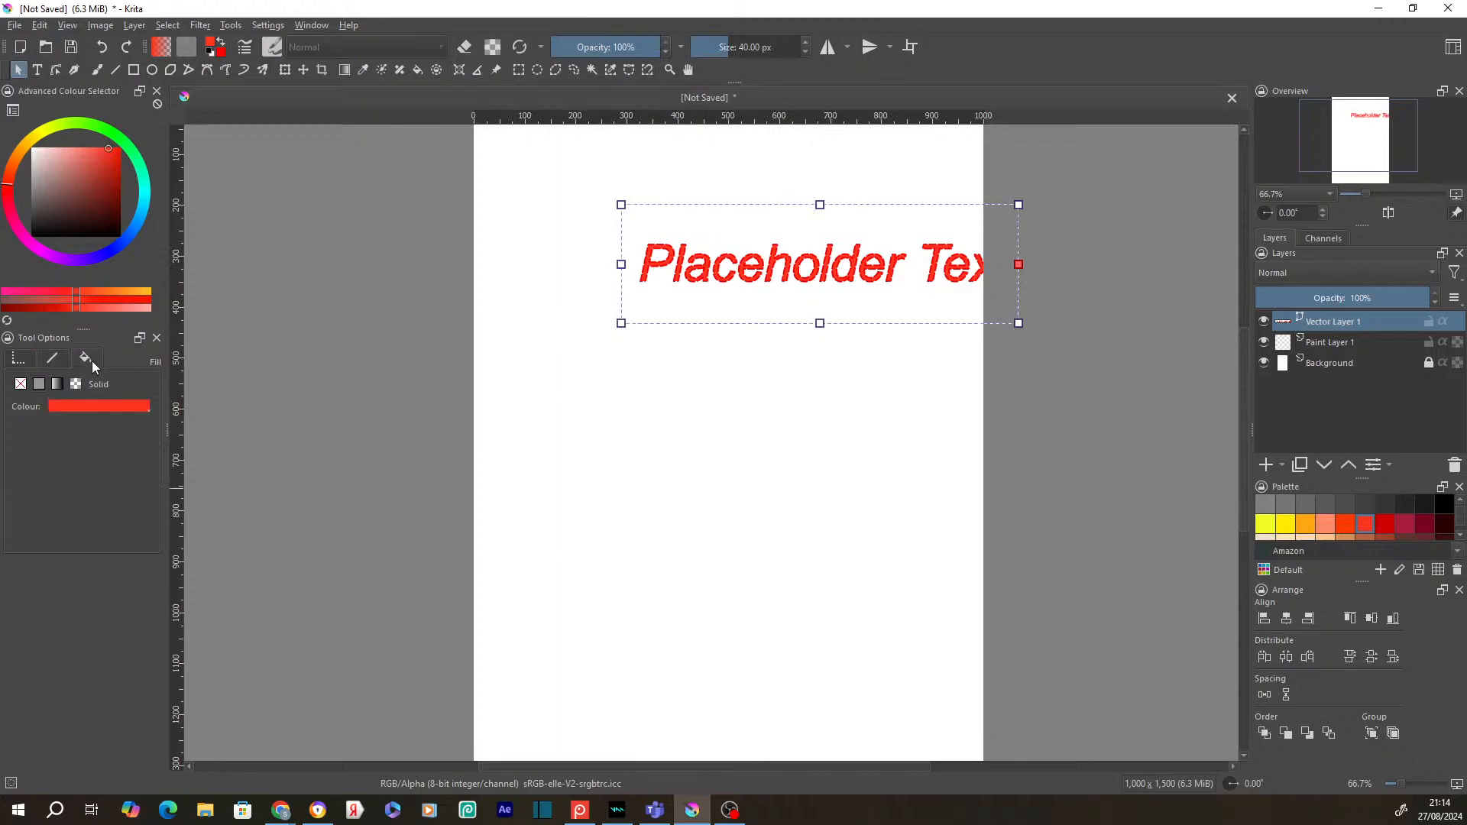
click(57, 386)
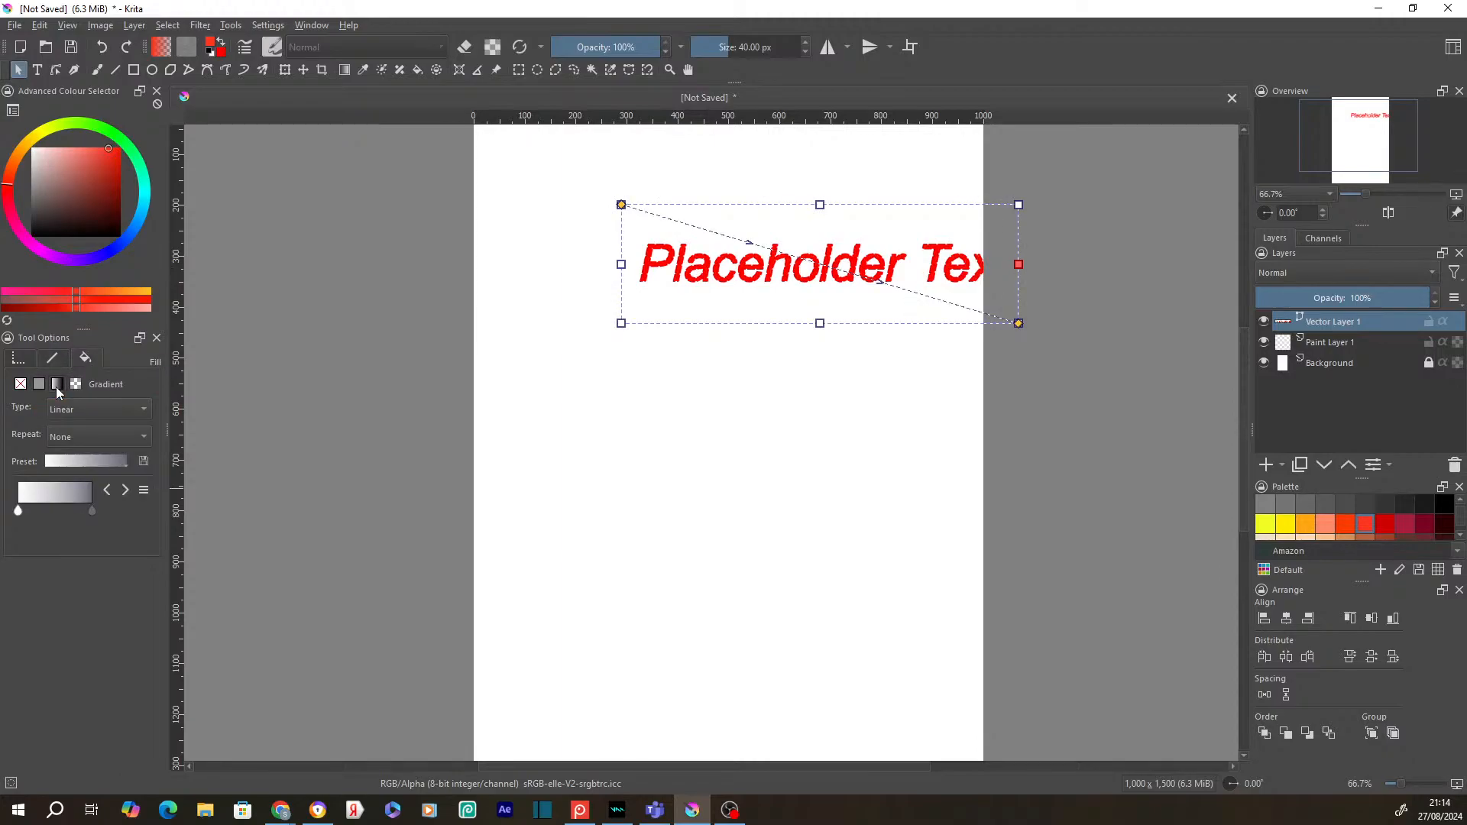
double_click(18, 511)
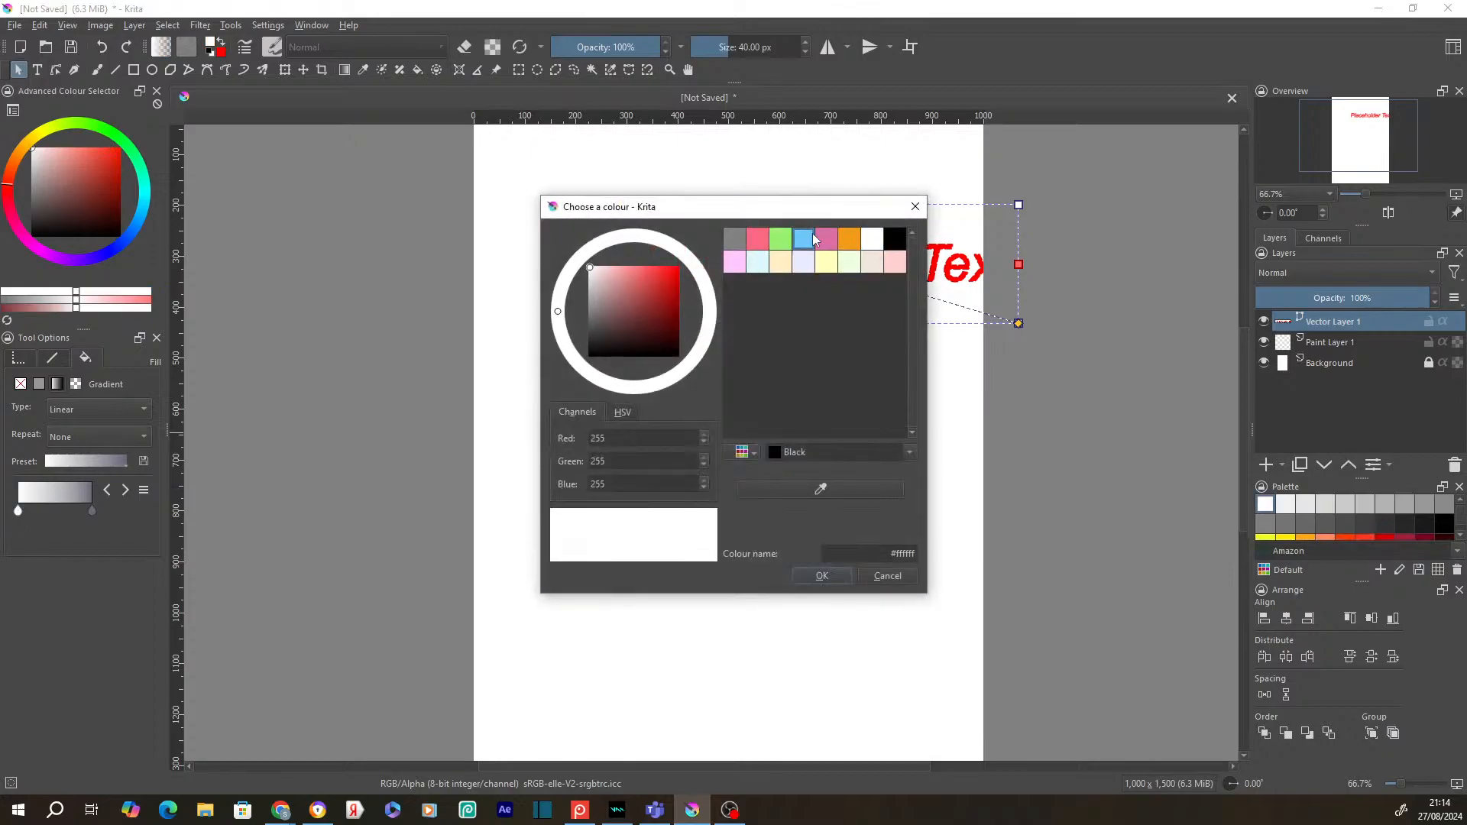
click(812, 239)
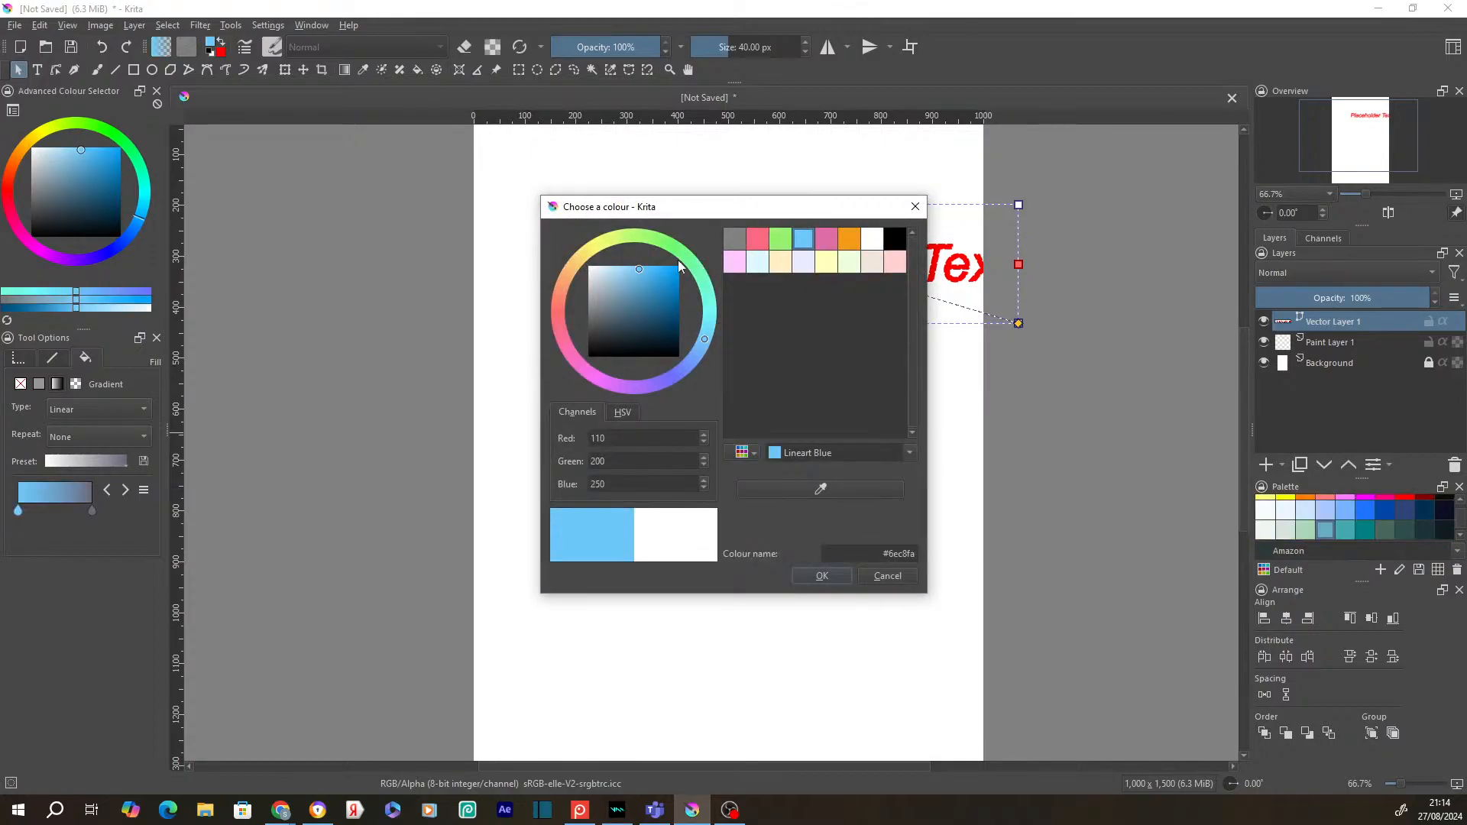
click(821, 576)
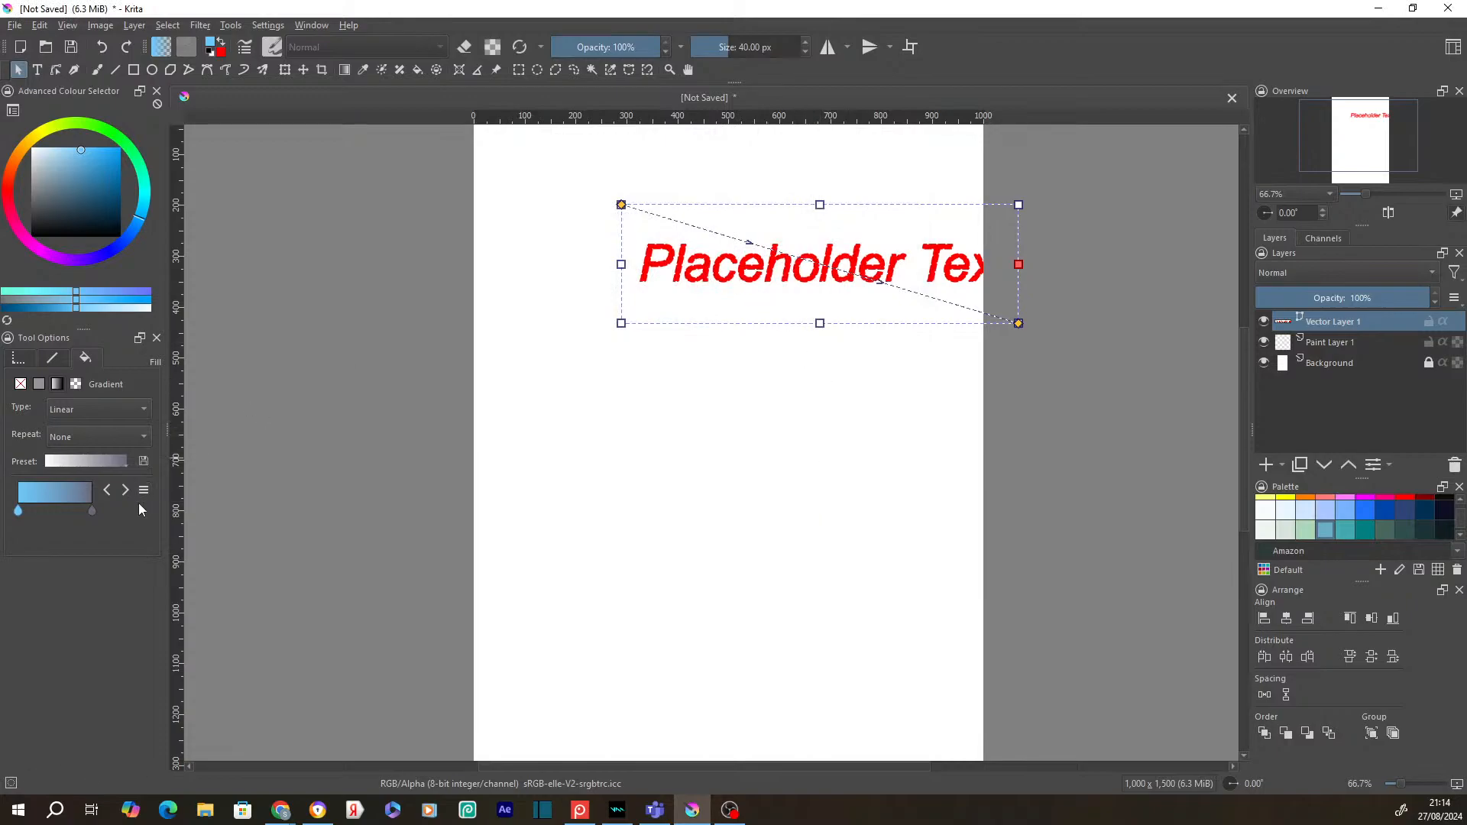
Step: Apply the white-to-grey gradient preset to the fill and adjust the gradient's start handle near the text box's upper-left corner
click(94, 508)
click(81, 460)
click(85, 460)
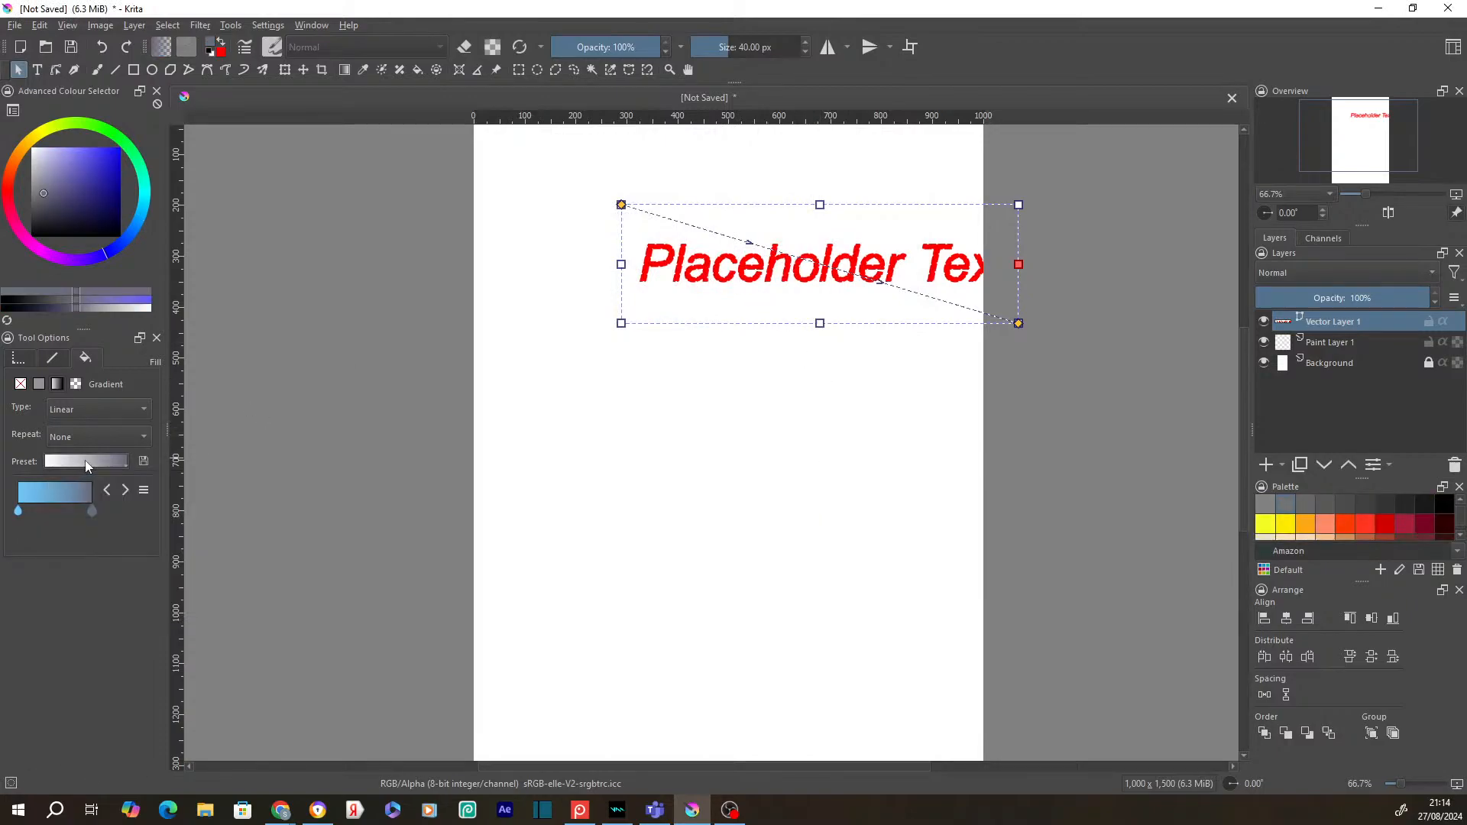
drag(621, 205, 681, 239)
click(75, 463)
click(100, 493)
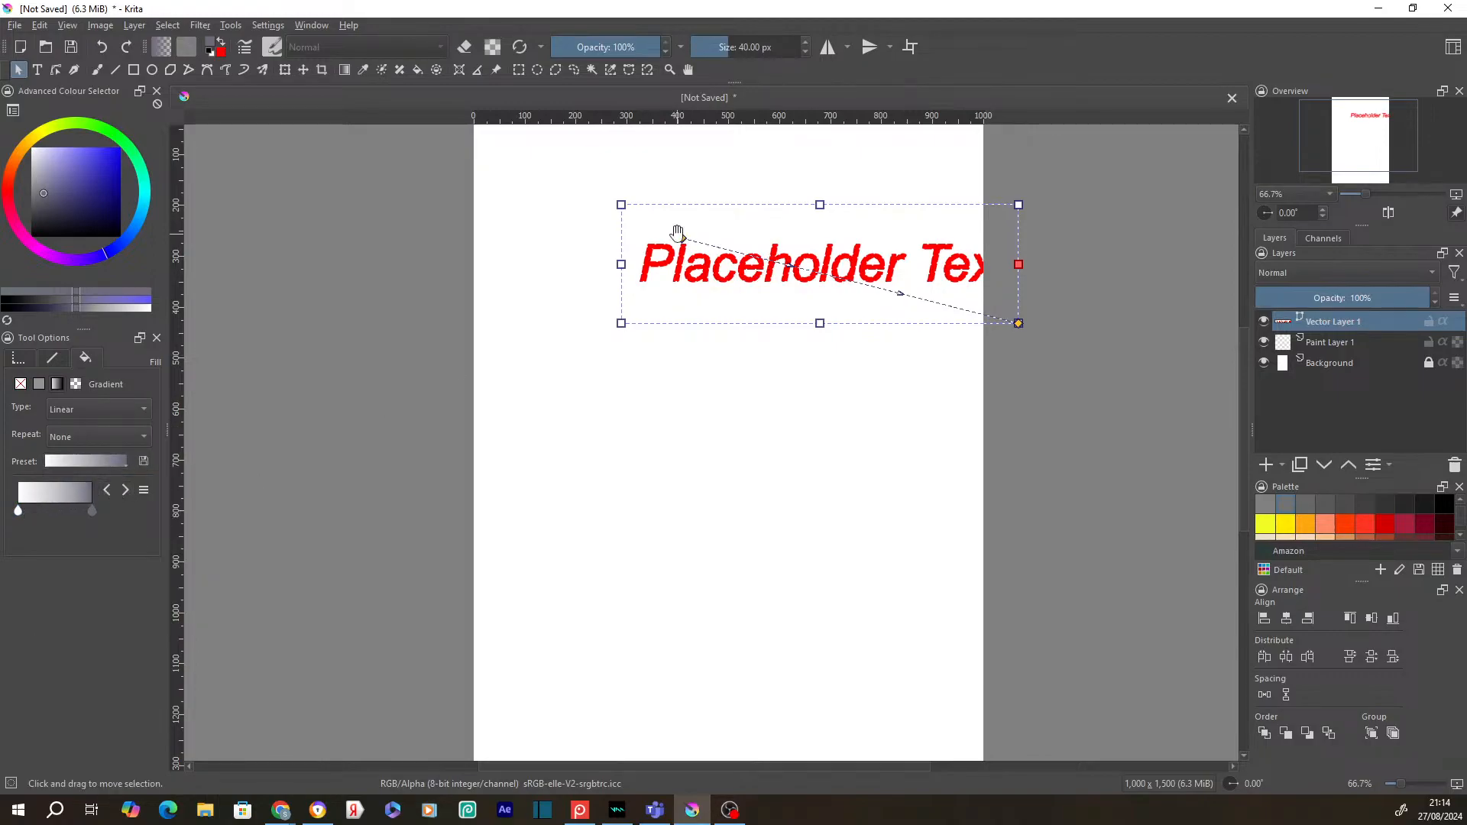
drag(677, 233, 628, 223)
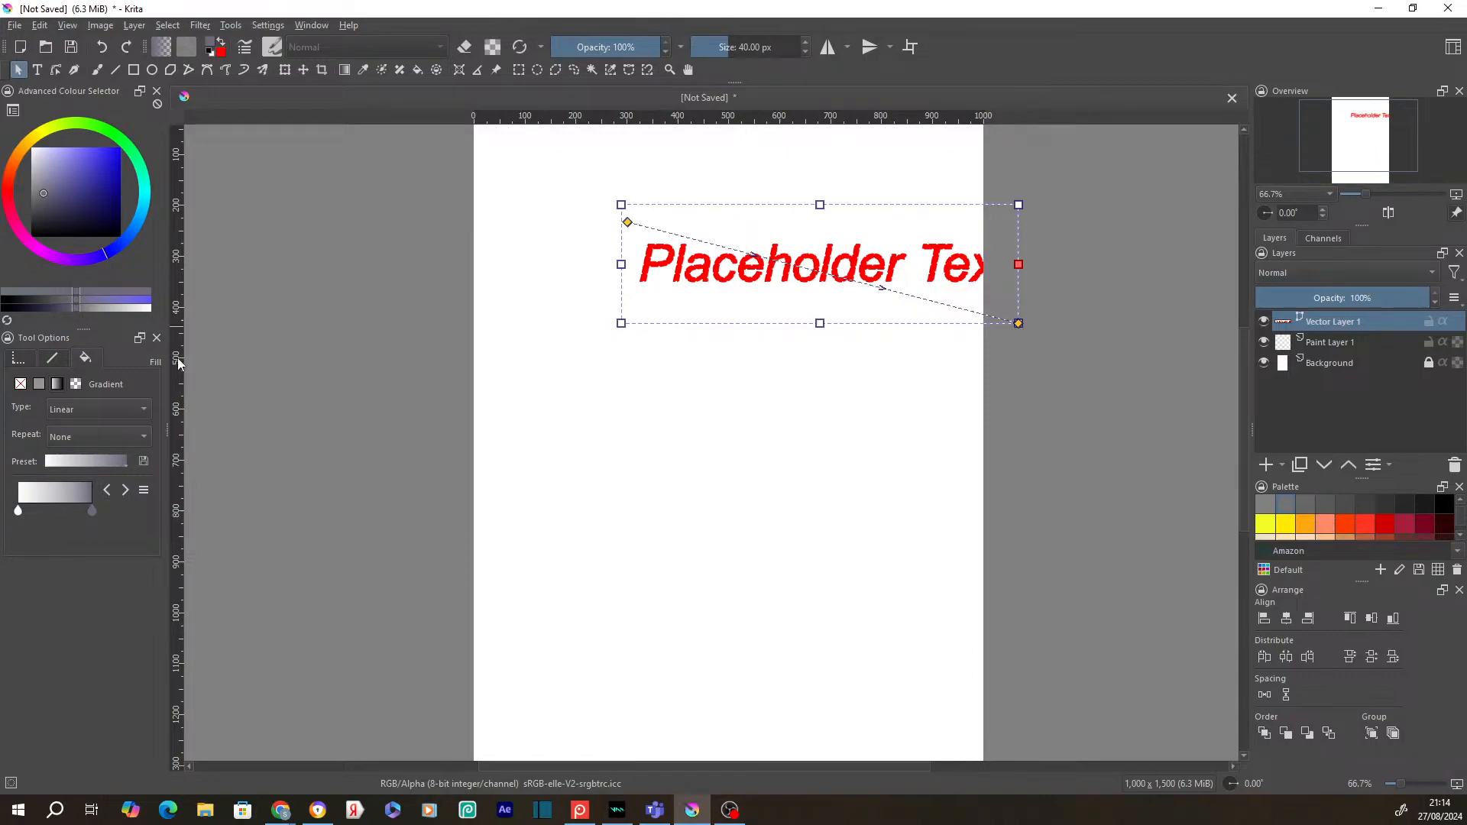
Step: Change the fill gradient's type to Radial, and replace the gradient with the Foreground to Background preset
click(81, 416)
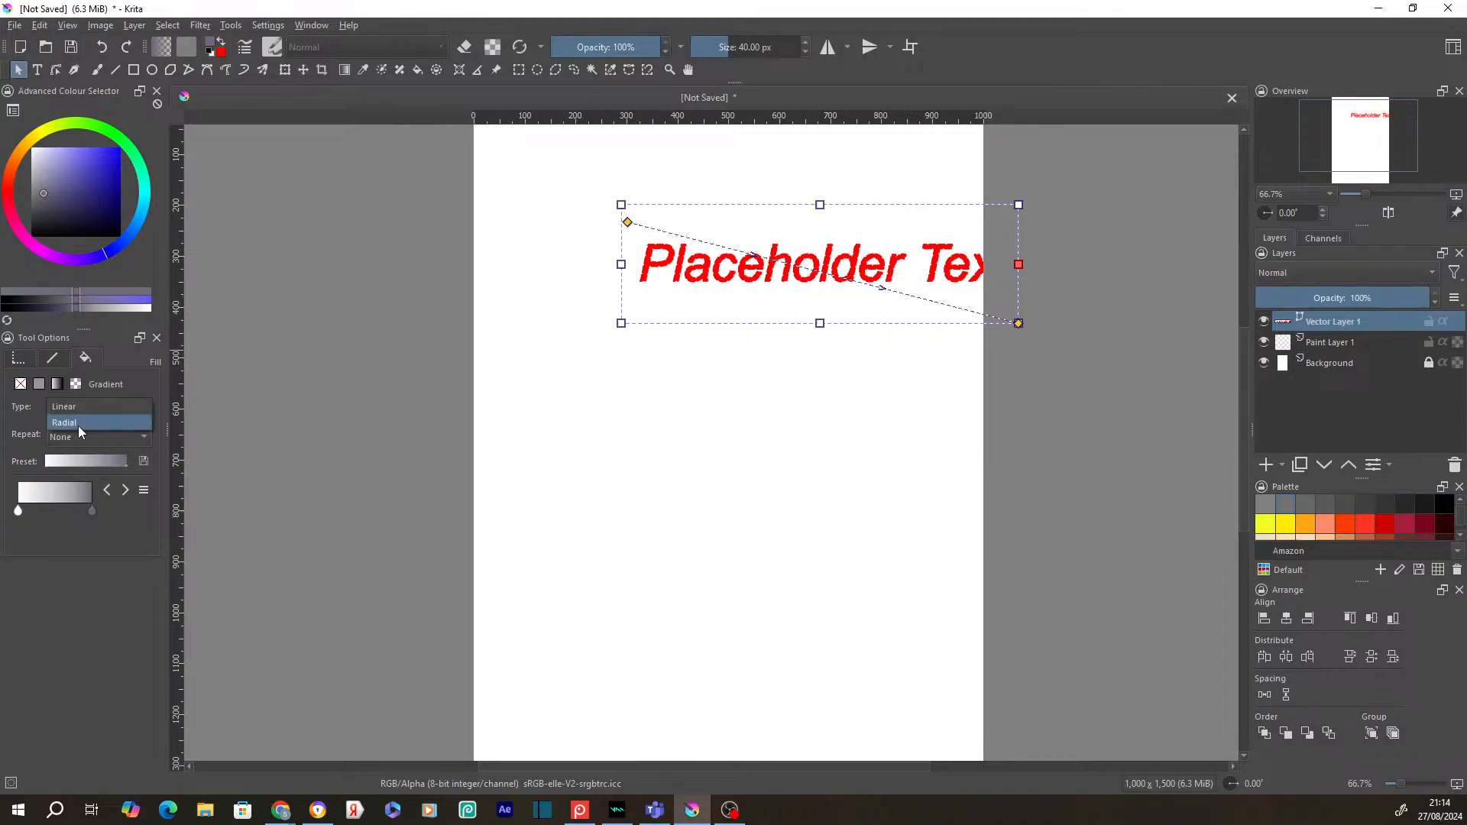
click(77, 423)
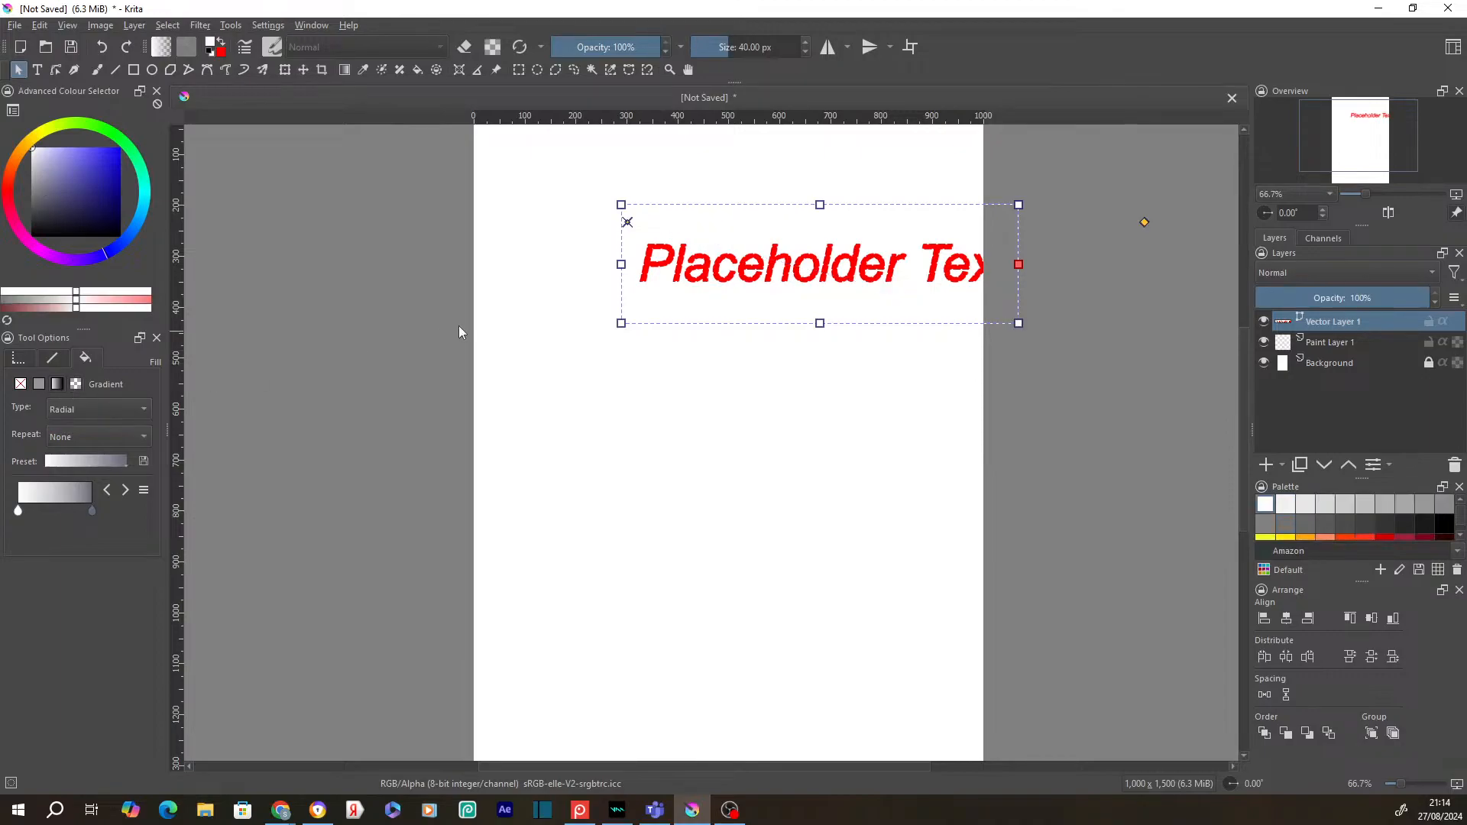
click(160, 46)
click(198, 153)
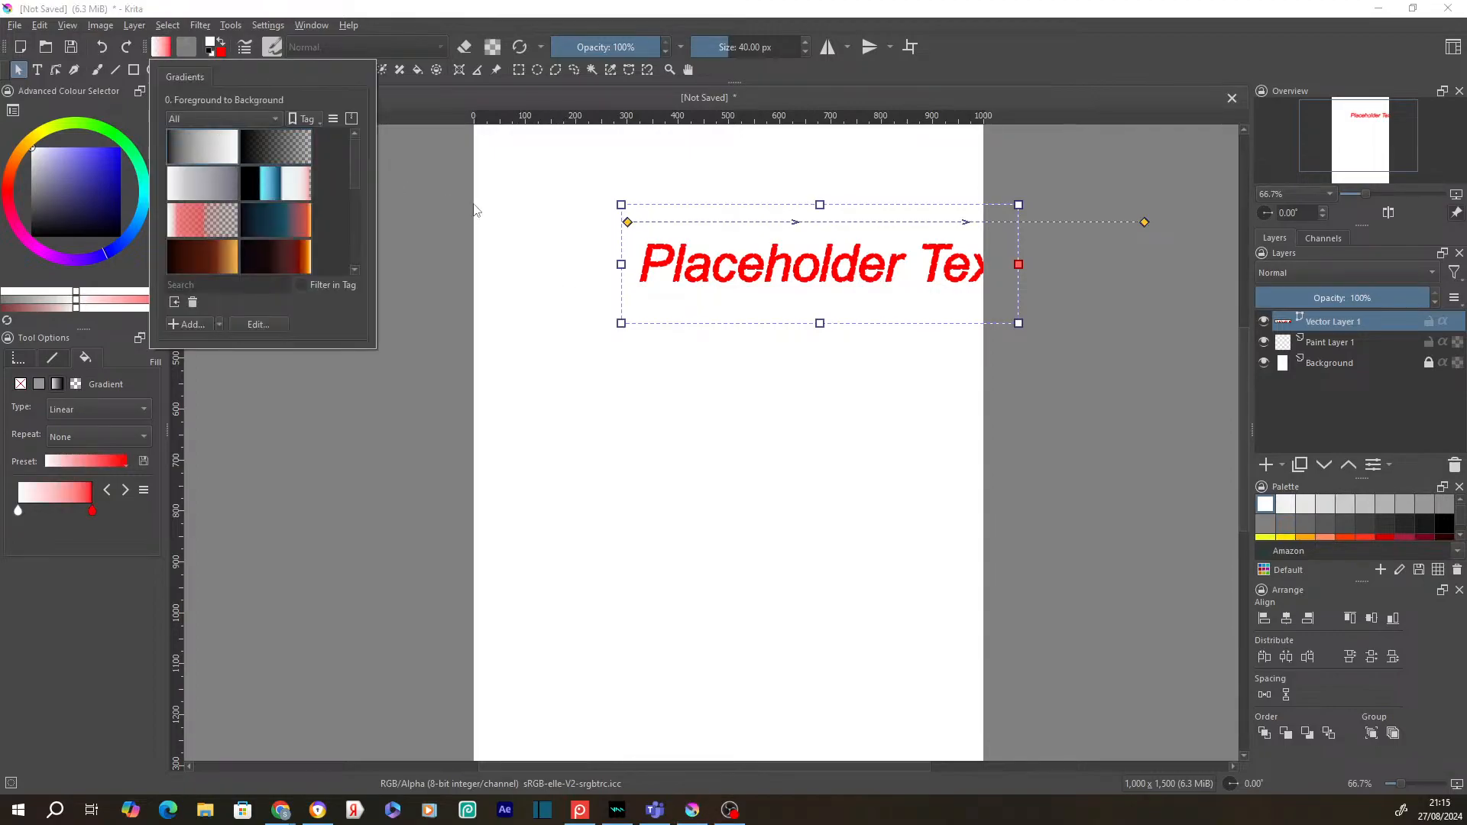
Step: Move the fill gradient's end handle to the canvas's right edge, and switch the text's fill back to solid
click(1143, 222)
drag(1143, 222, 980, 285)
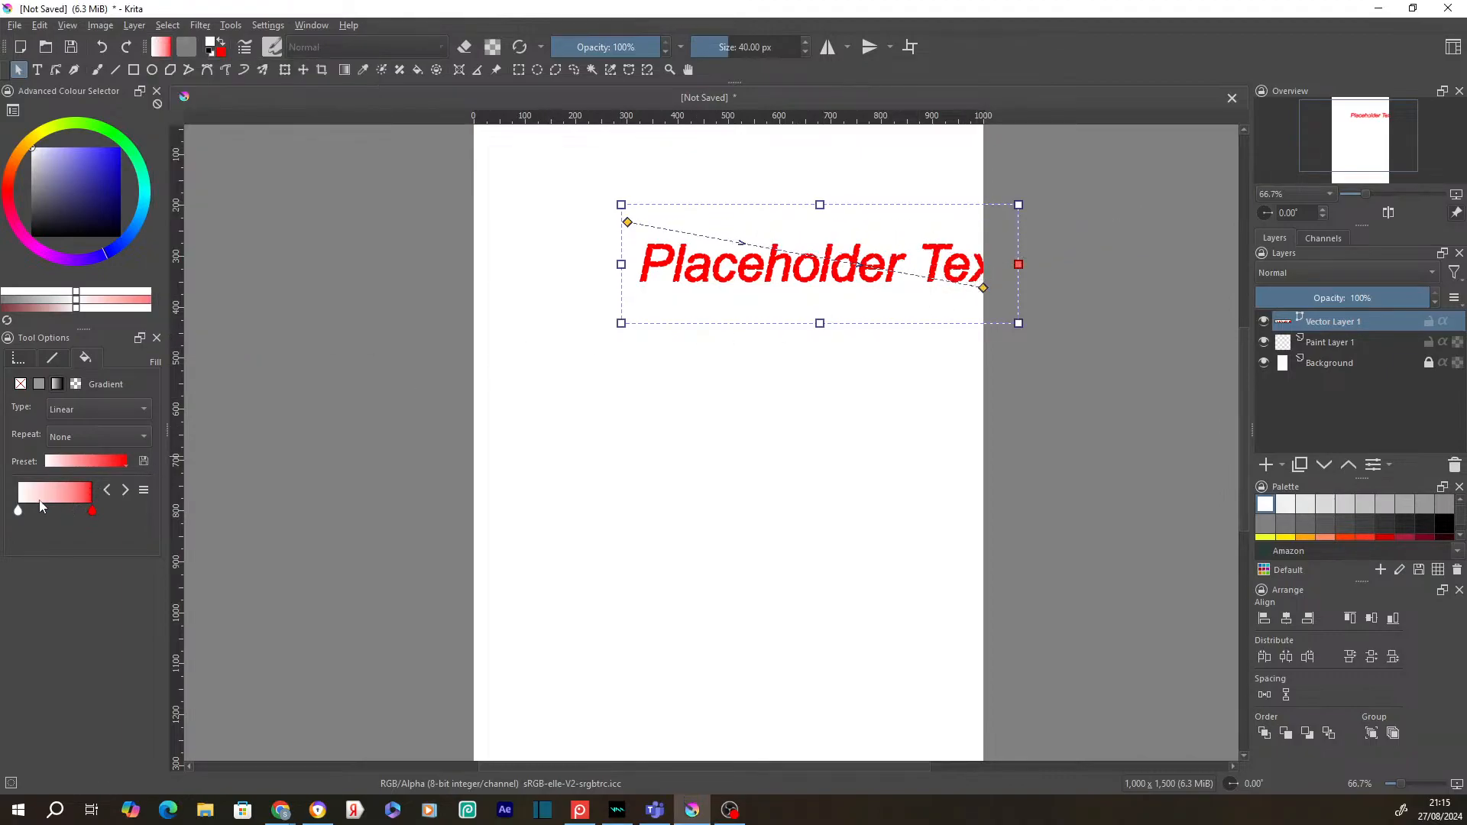
click(67, 436)
click(75, 451)
click(75, 417)
click(80, 421)
click(39, 384)
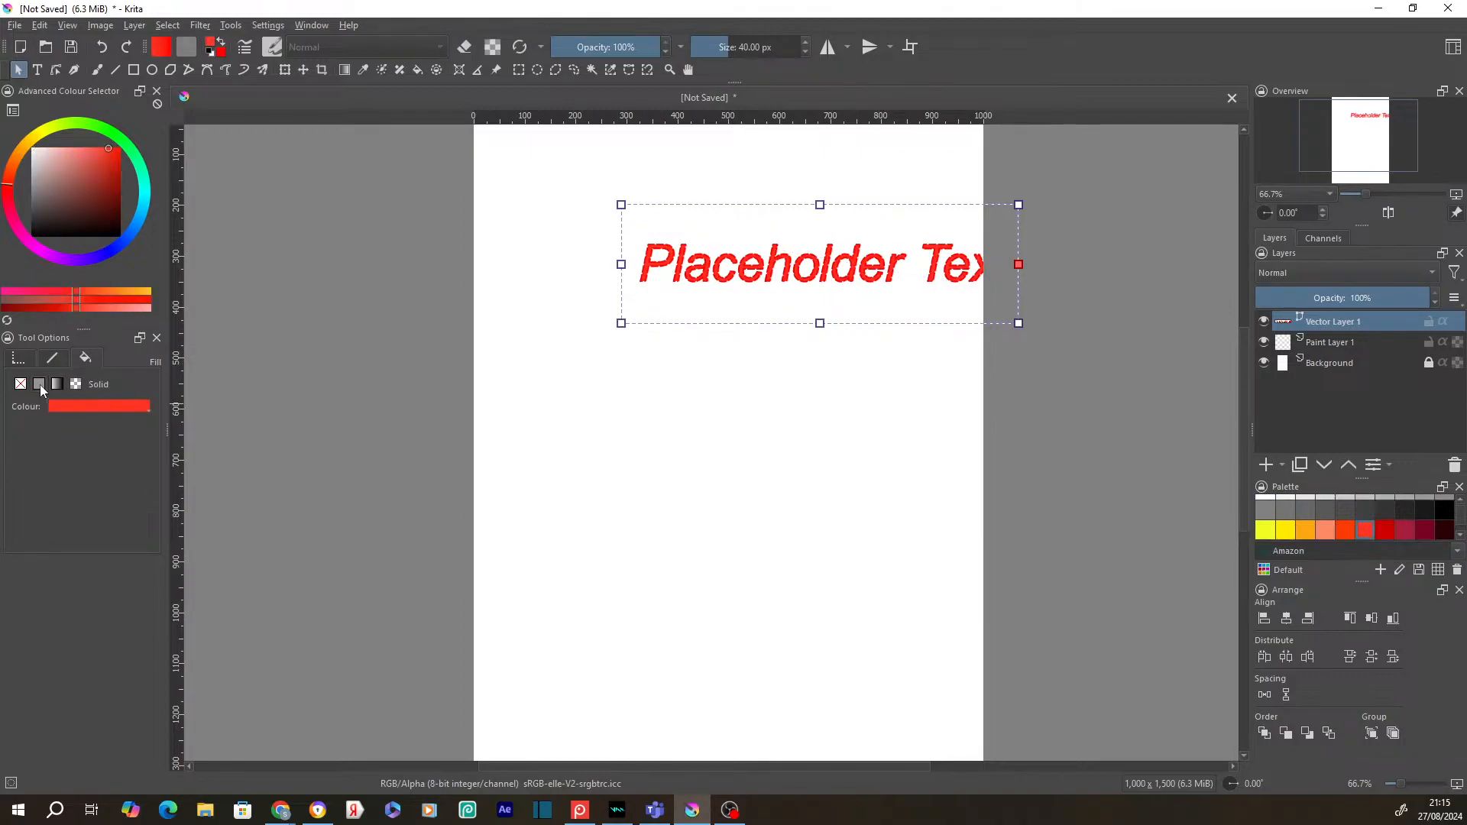
Step: Set the text's solid fill to green, and switch it to a gradient using the Foreground to Background preset
click(117, 140)
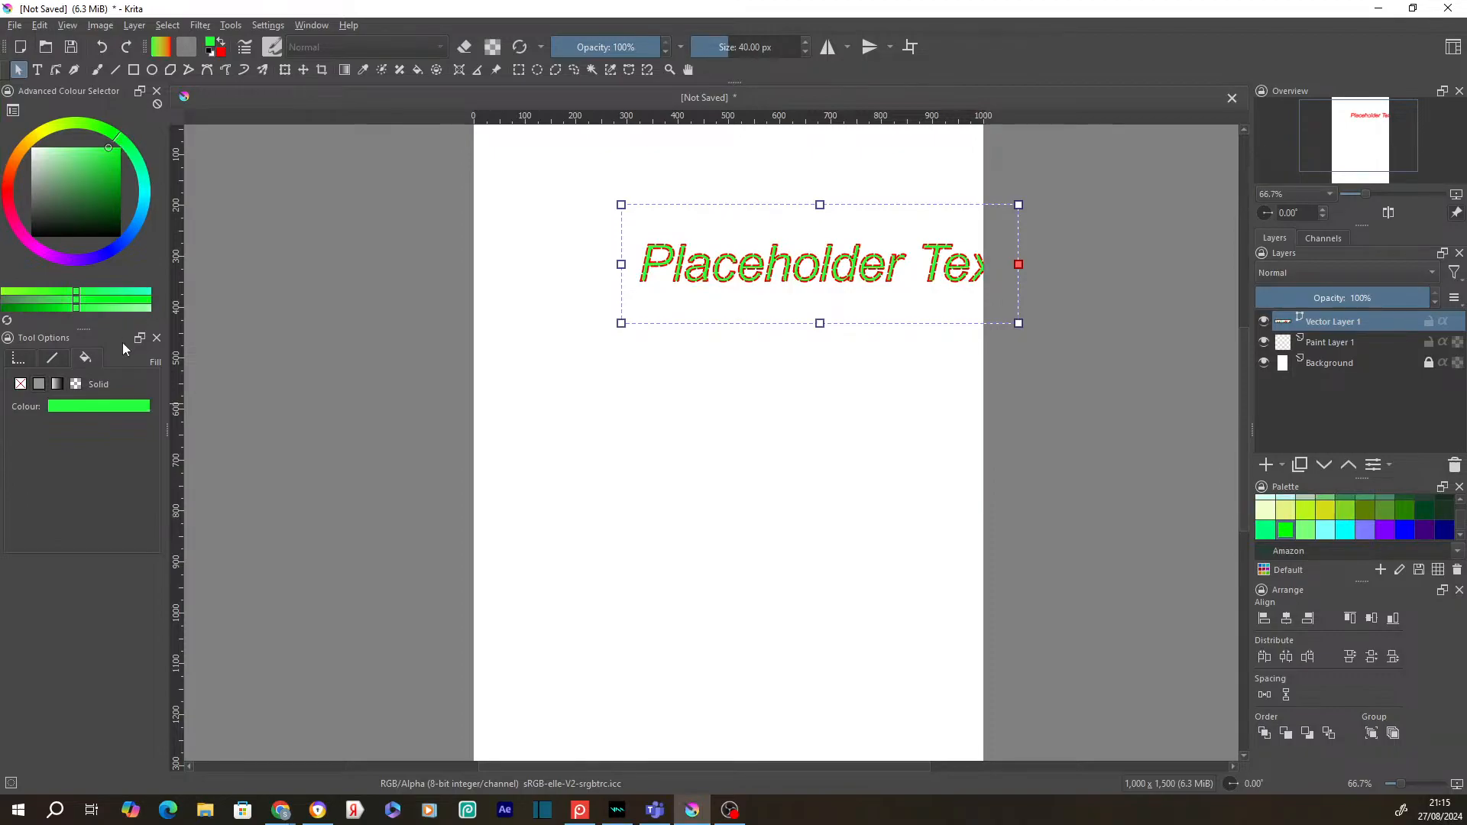
click(57, 384)
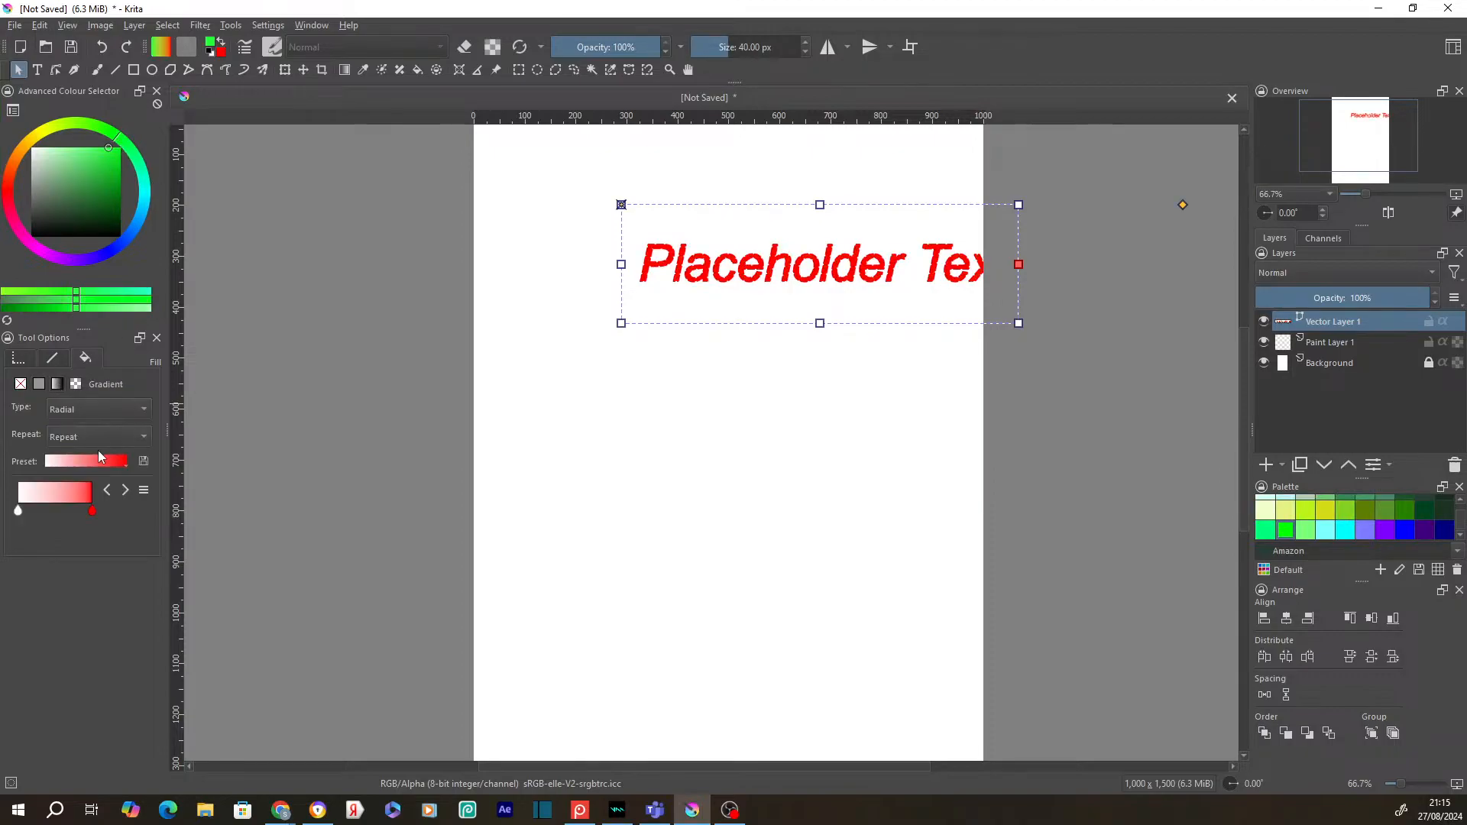
click(80, 462)
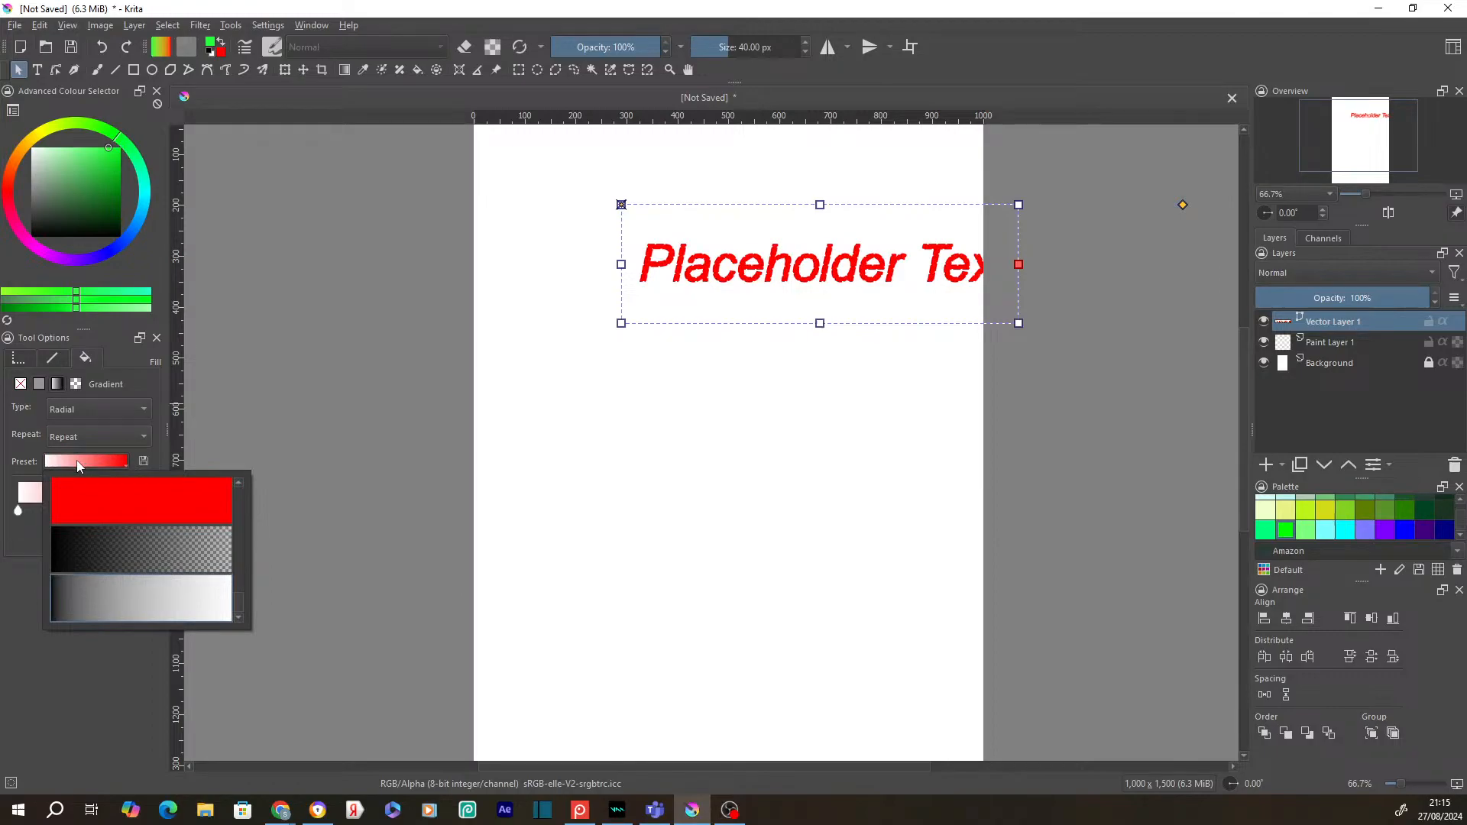
click(136, 597)
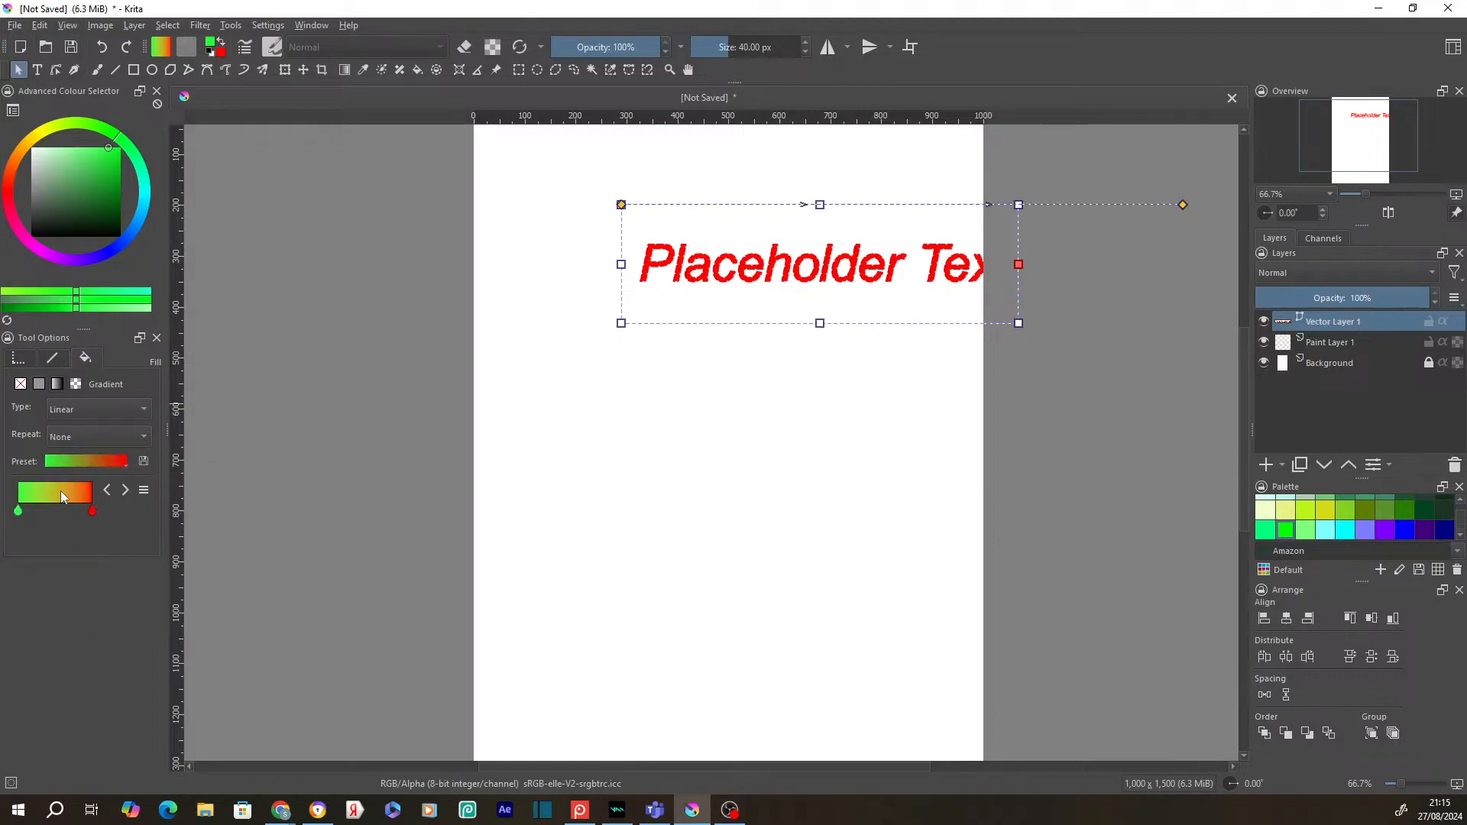
Step: Set the fill gradient's end colour stop to white (#ffffff) and move its end handle to just below the text box
double_click(93, 511)
click(620, 281)
drag(619, 278, 587, 265)
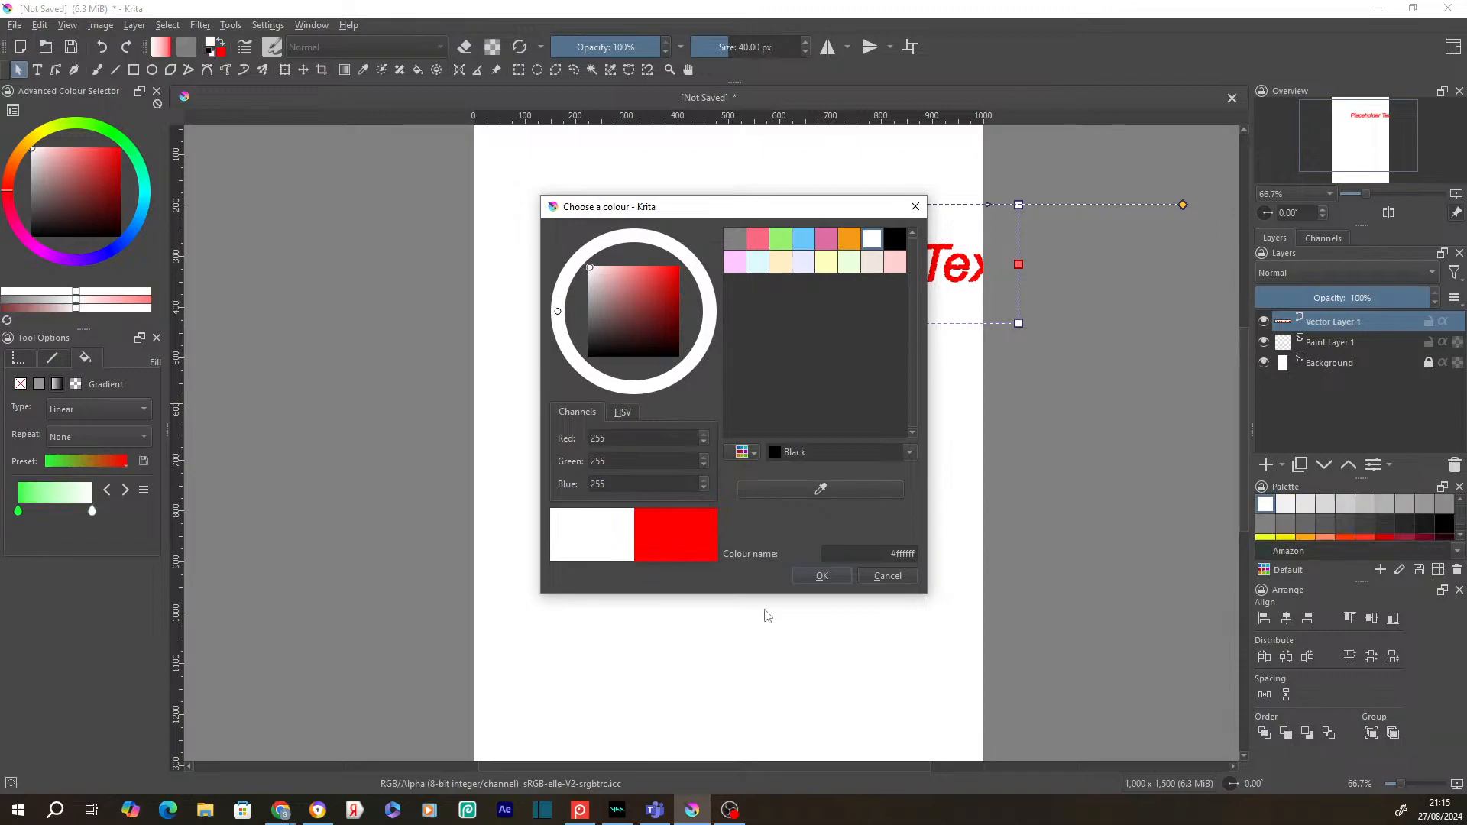
key(Return)
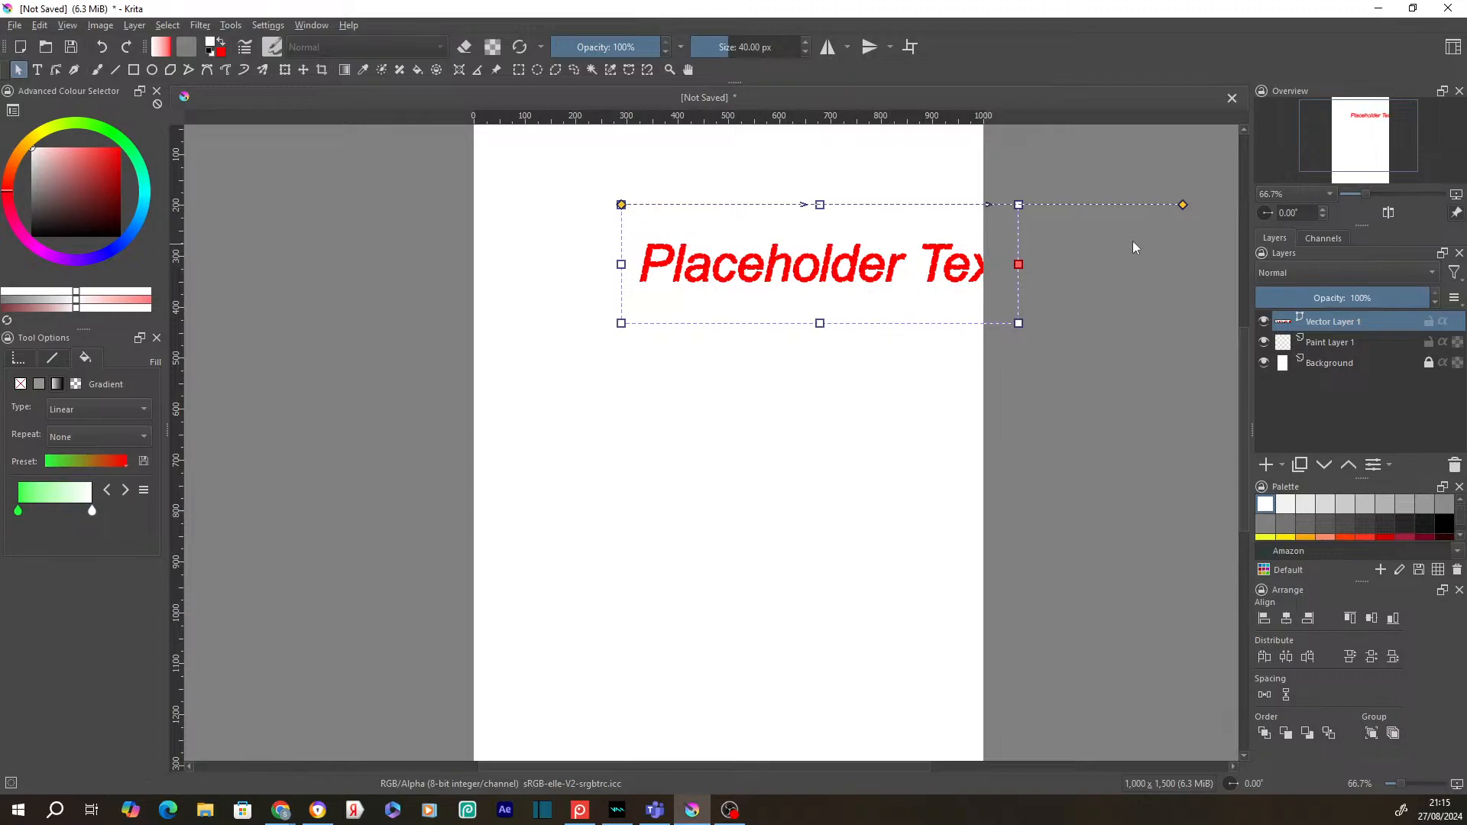
drag(1183, 204, 852, 432)
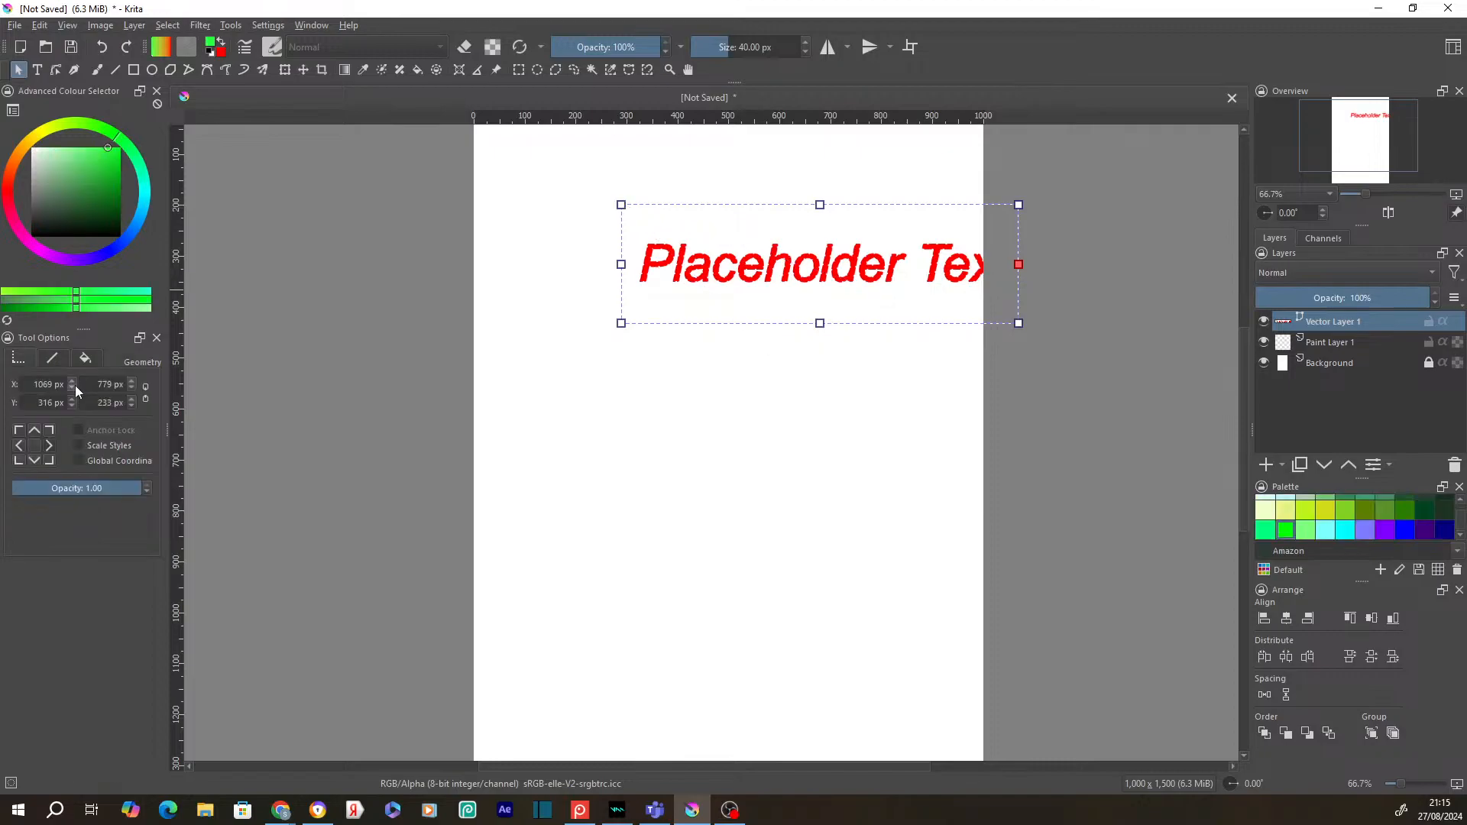
Step: Shift the text slightly by lowering its X position to 1063 px
click(75, 386)
click(75, 386)
click(75, 387)
click(75, 386)
click(74, 387)
click(75, 386)
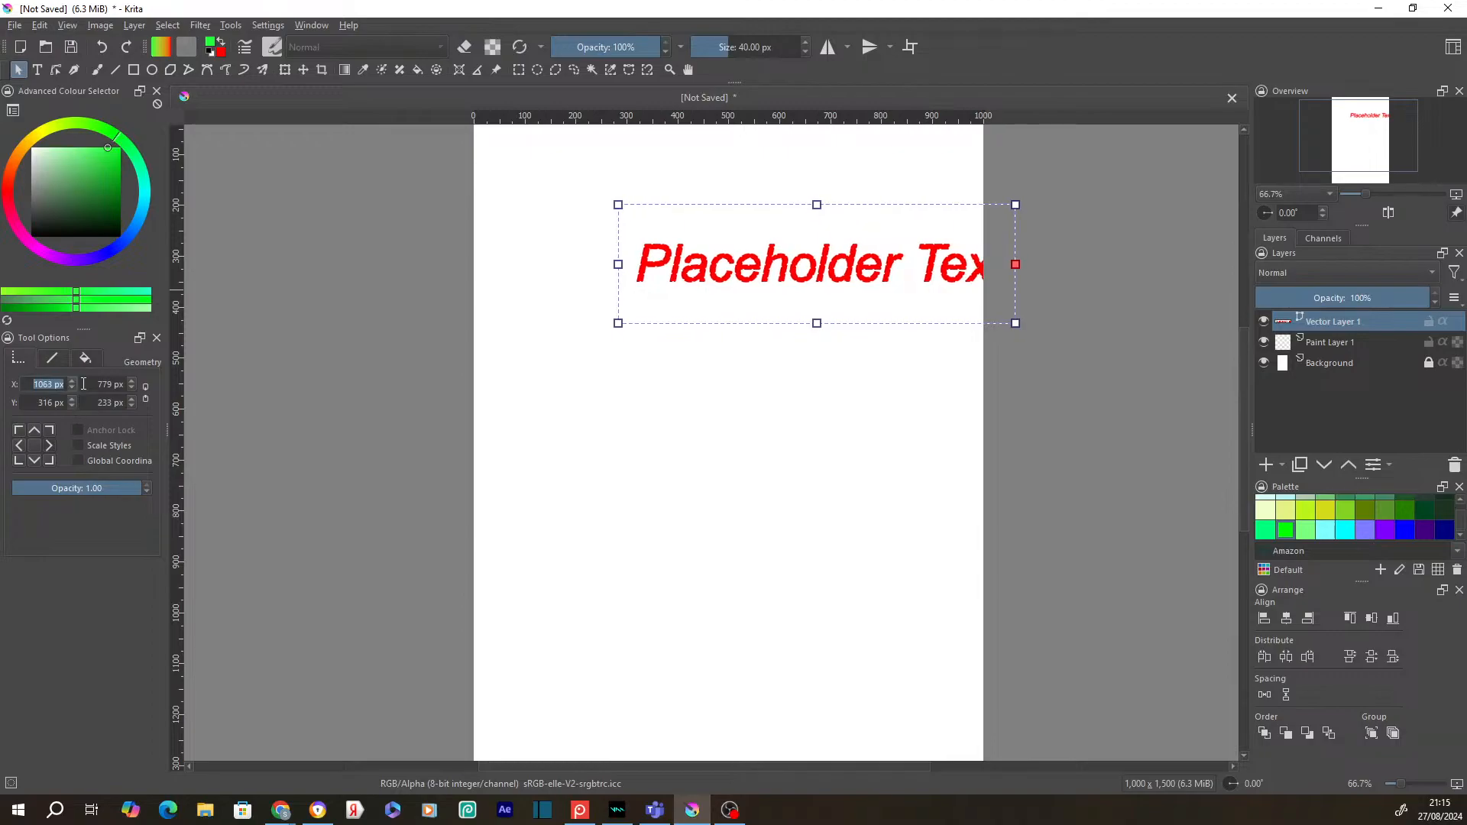
key(Tab)
click(131, 380)
Step: Set the text's anchor point to its top-right corner, enable global coordinates and lower its opacity to 0.66
click(48, 430)
click(76, 443)
drag(128, 487, 87, 471)
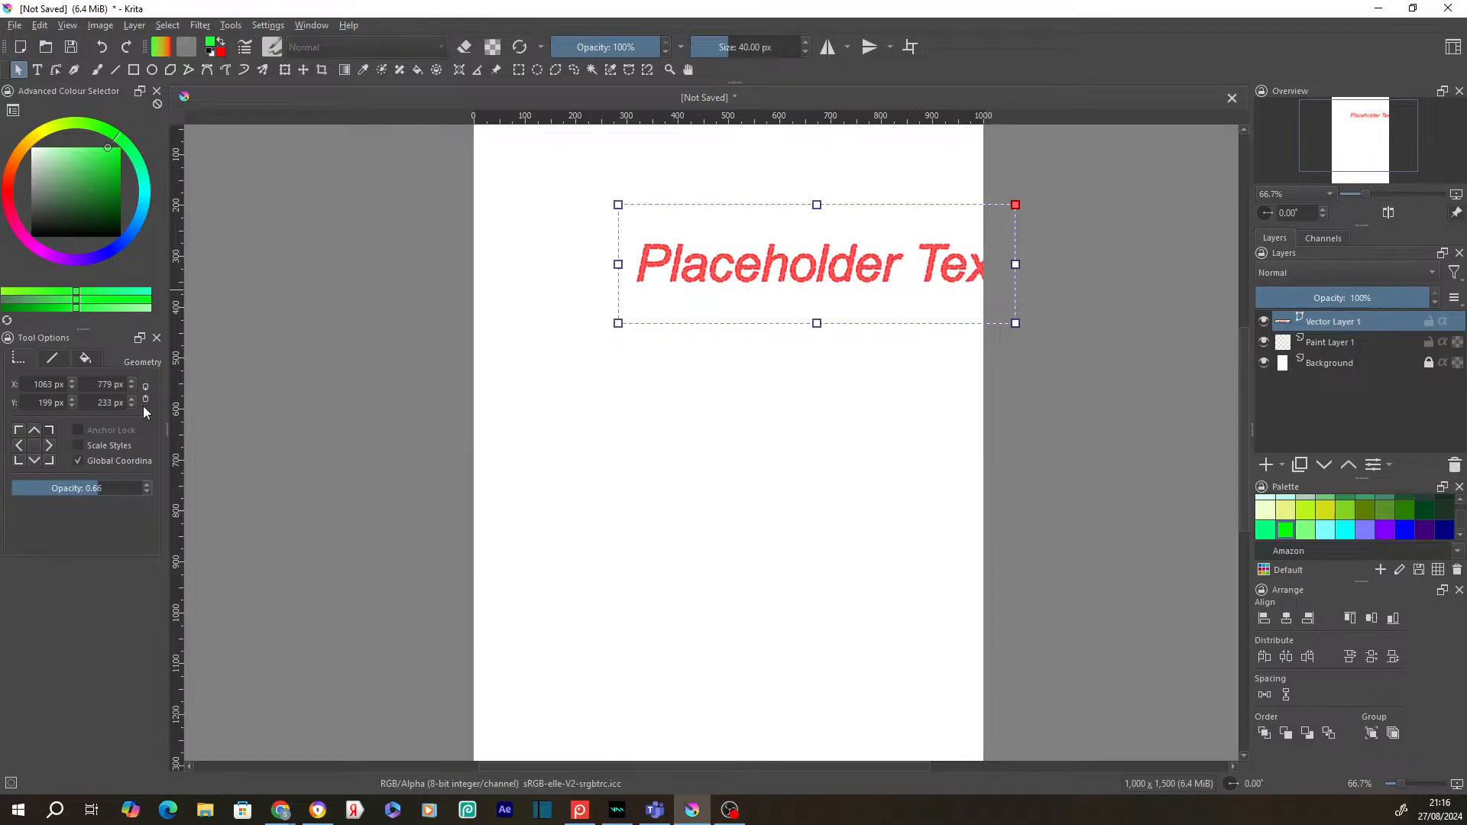
Step: Try to select and reshape the placeholder text with the Edit Shapes tool
click(56, 70)
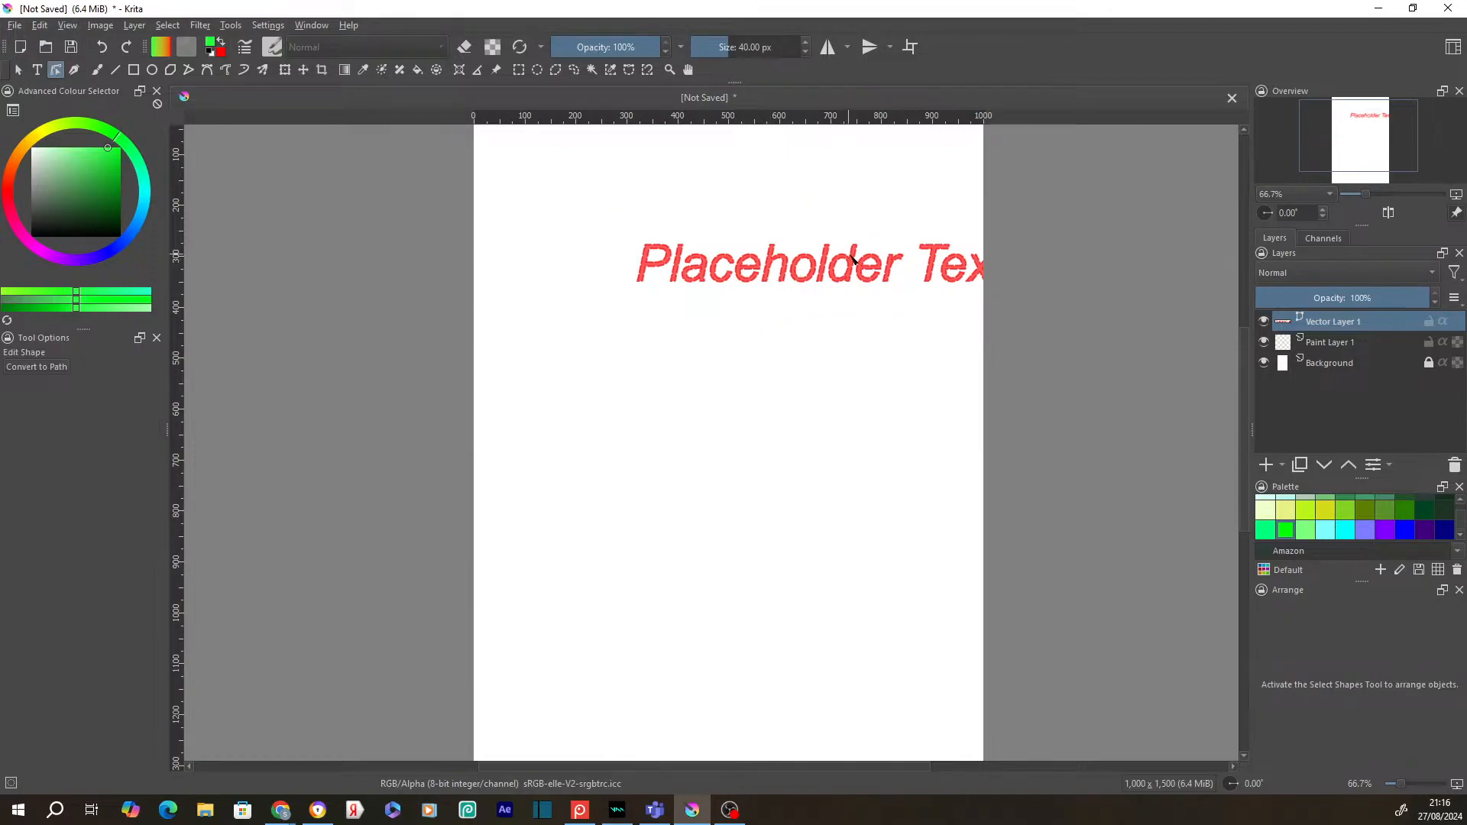
click(790, 267)
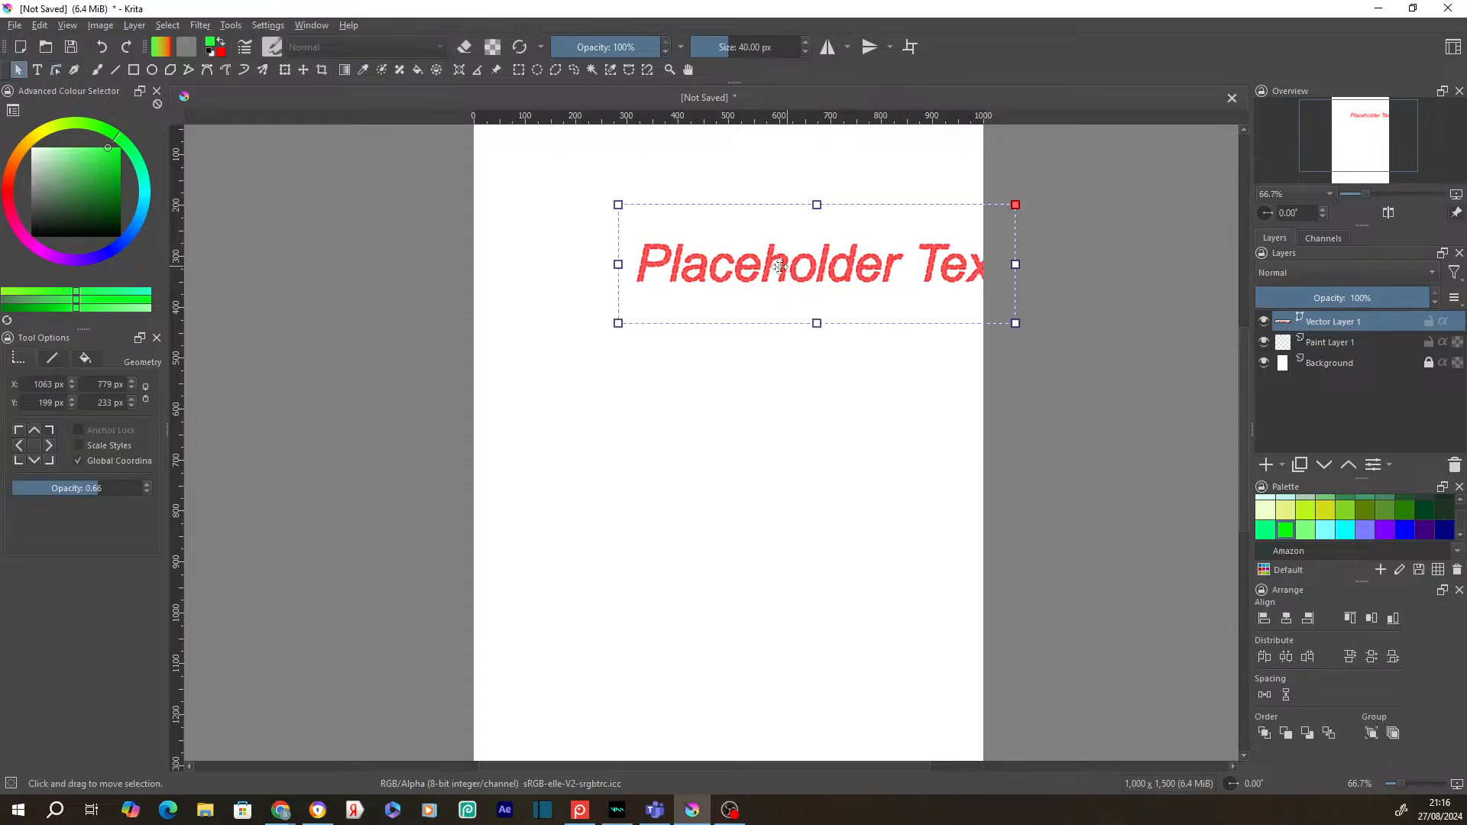
click(54, 74)
click(708, 265)
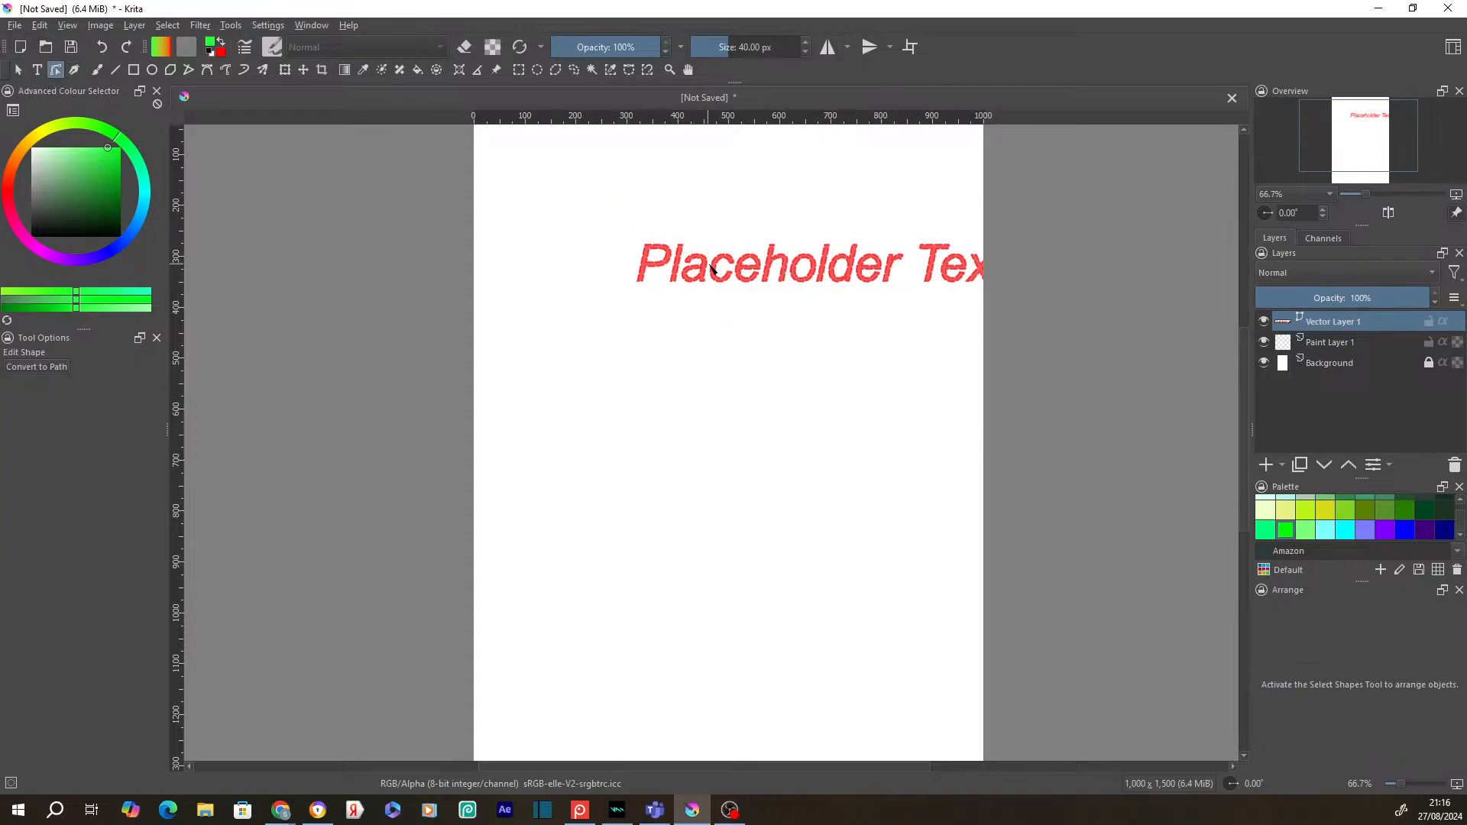
drag(769, 263, 672, 310)
drag(589, 179, 1173, 450)
drag(768, 262, 725, 341)
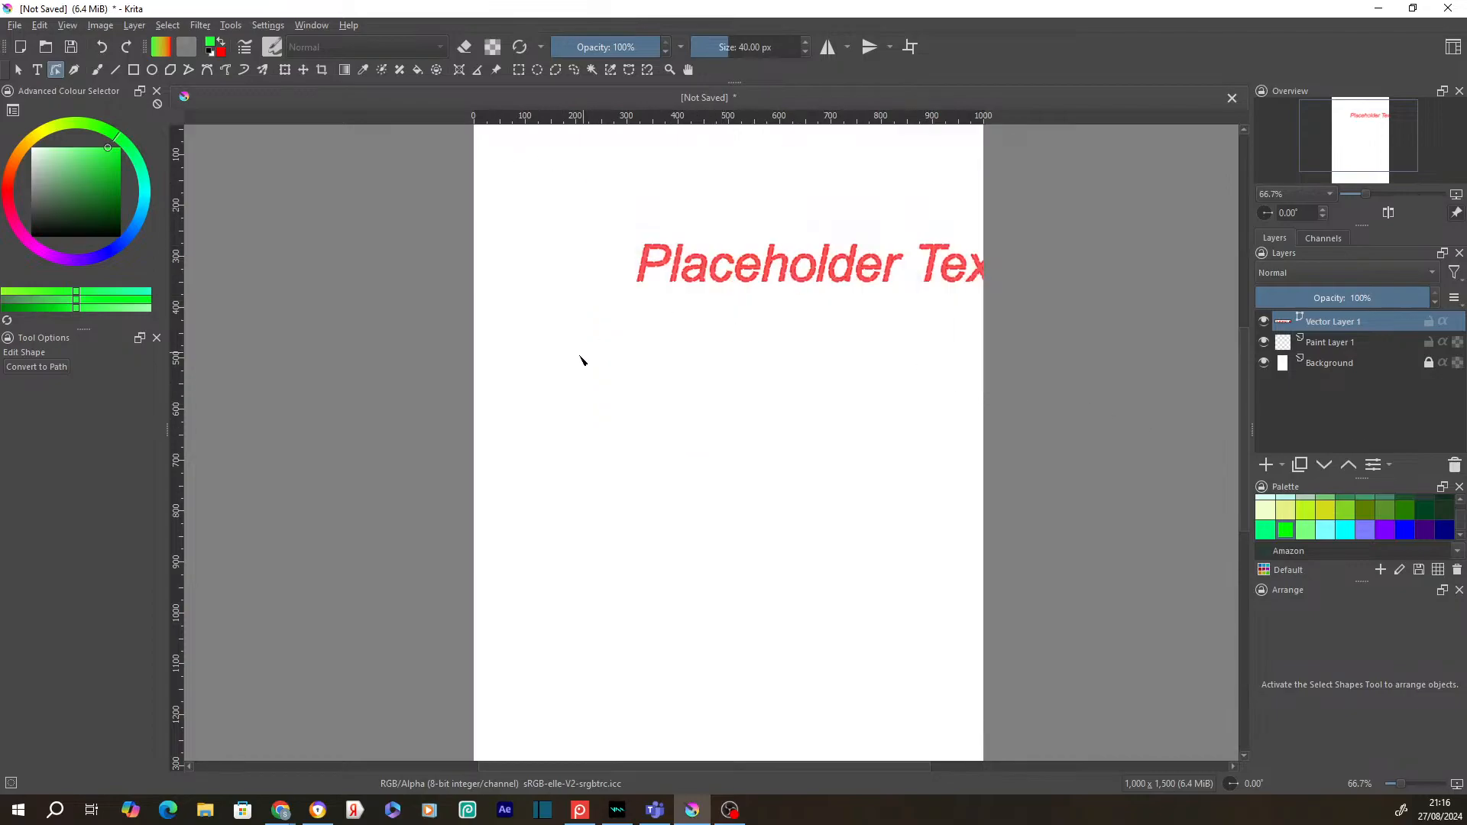
Step: Draw a short green stroke over the text and a large S-shaped stroke below it with the Calligraphy tool
click(76, 75)
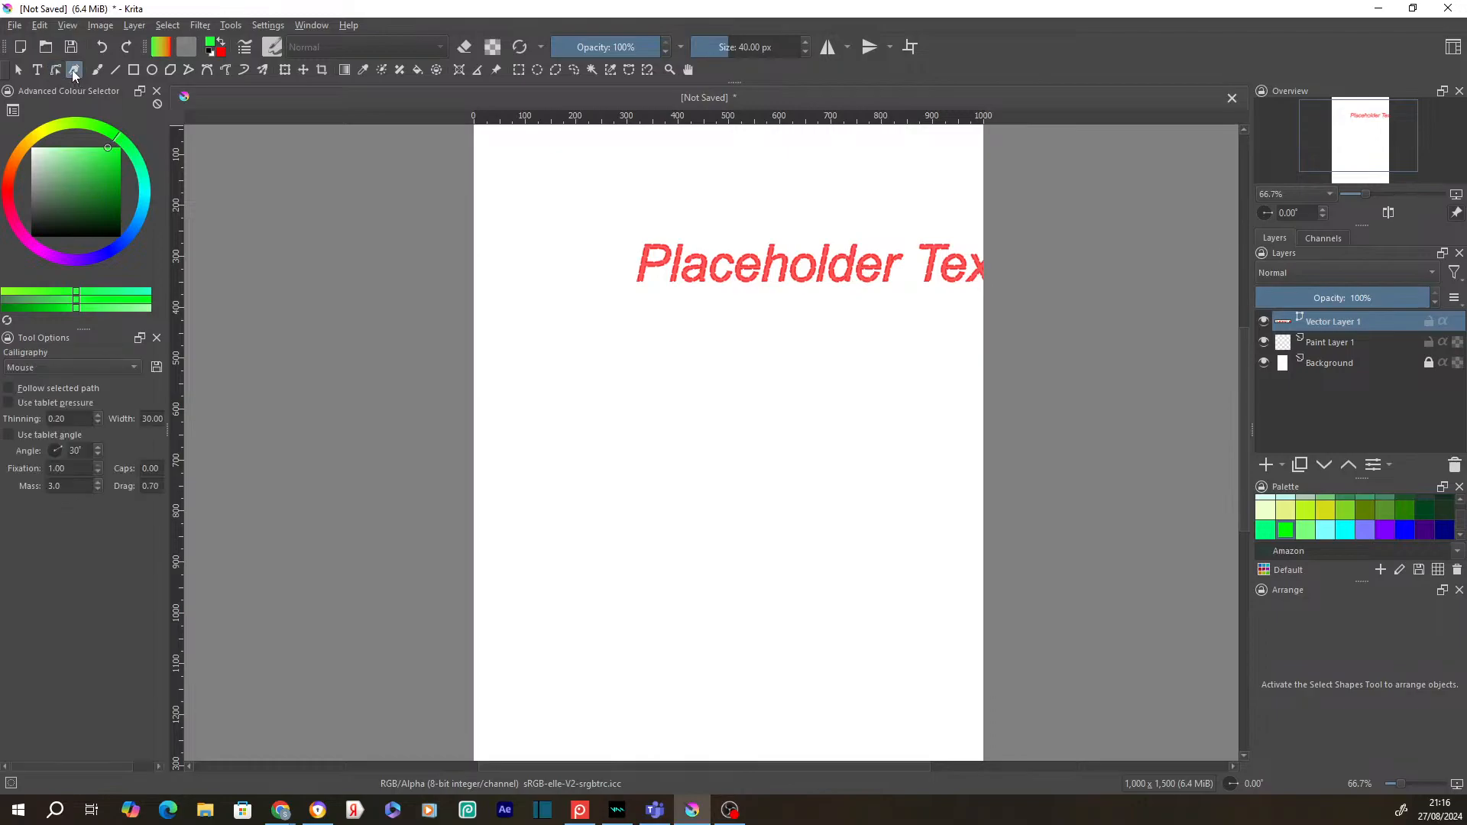
drag(682, 207, 726, 257)
mouse_move(633, 246)
mouse_down()
mouse_move(584, 373)
mouse_move(684, 470)
mouse_up()
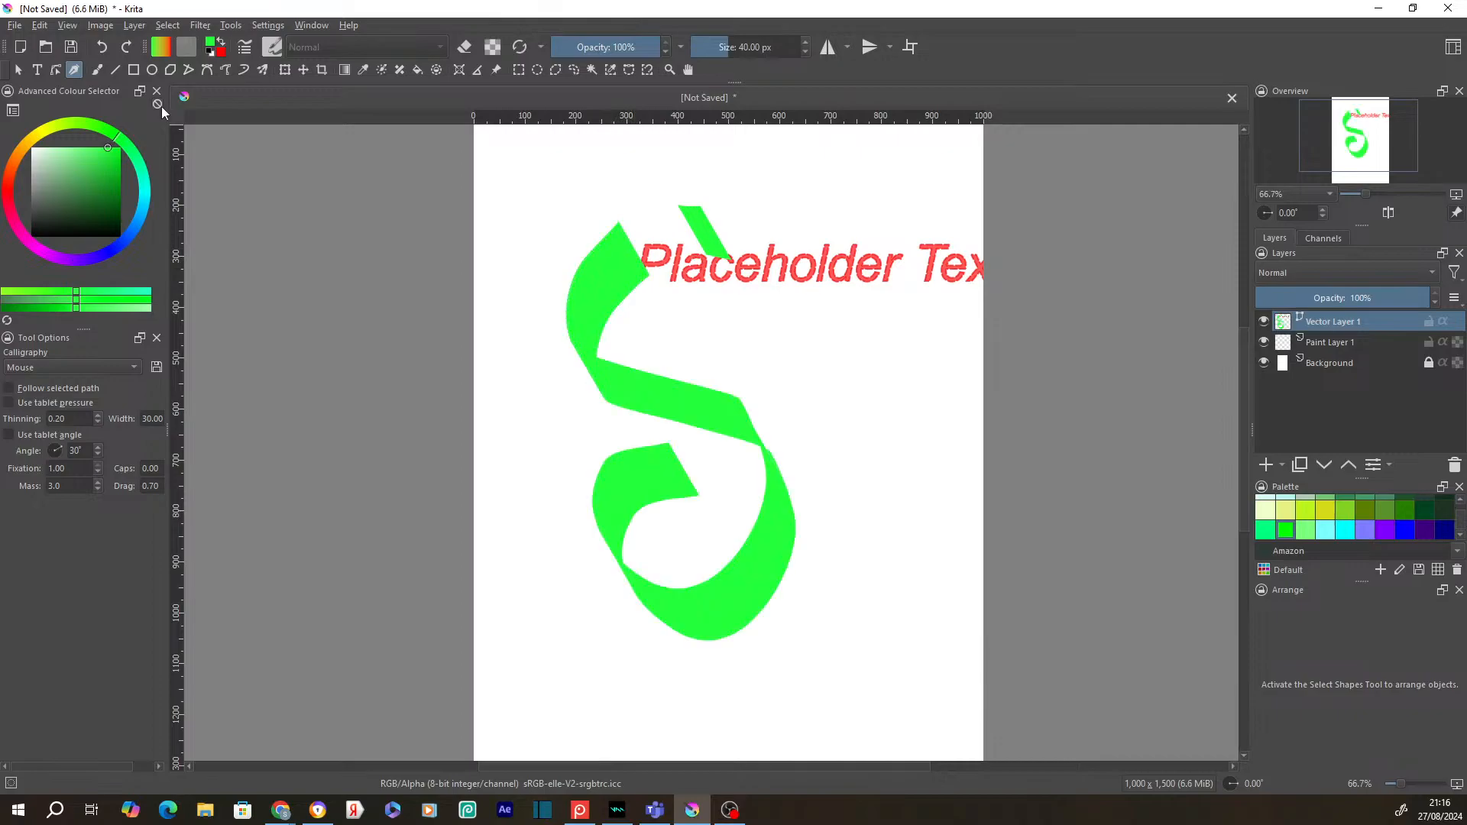
Step: Select the S-shaped stroke and scribble another calligraphy stroke across its lower half and the area beside it
click(18, 69)
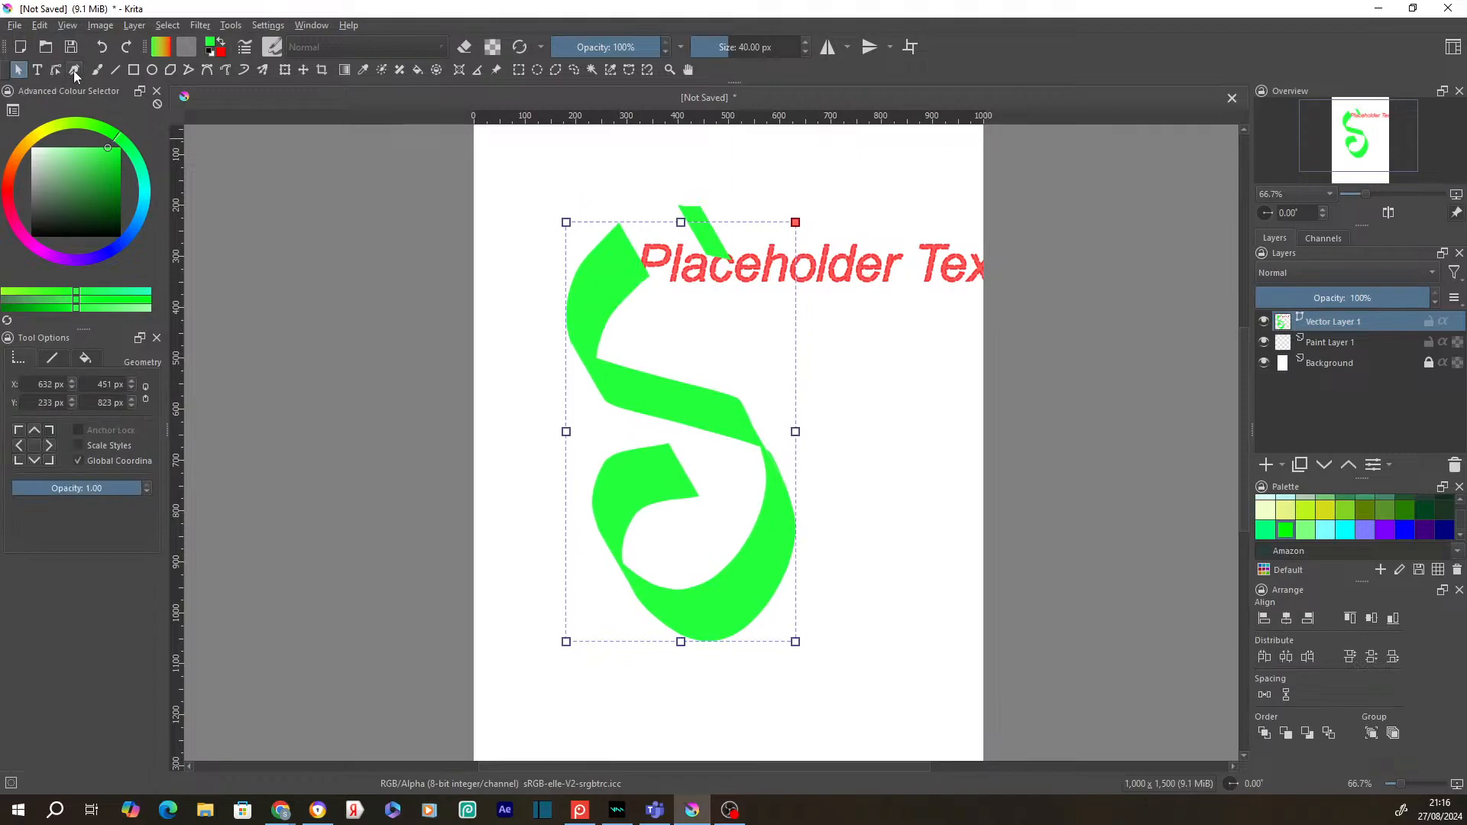
click(74, 70)
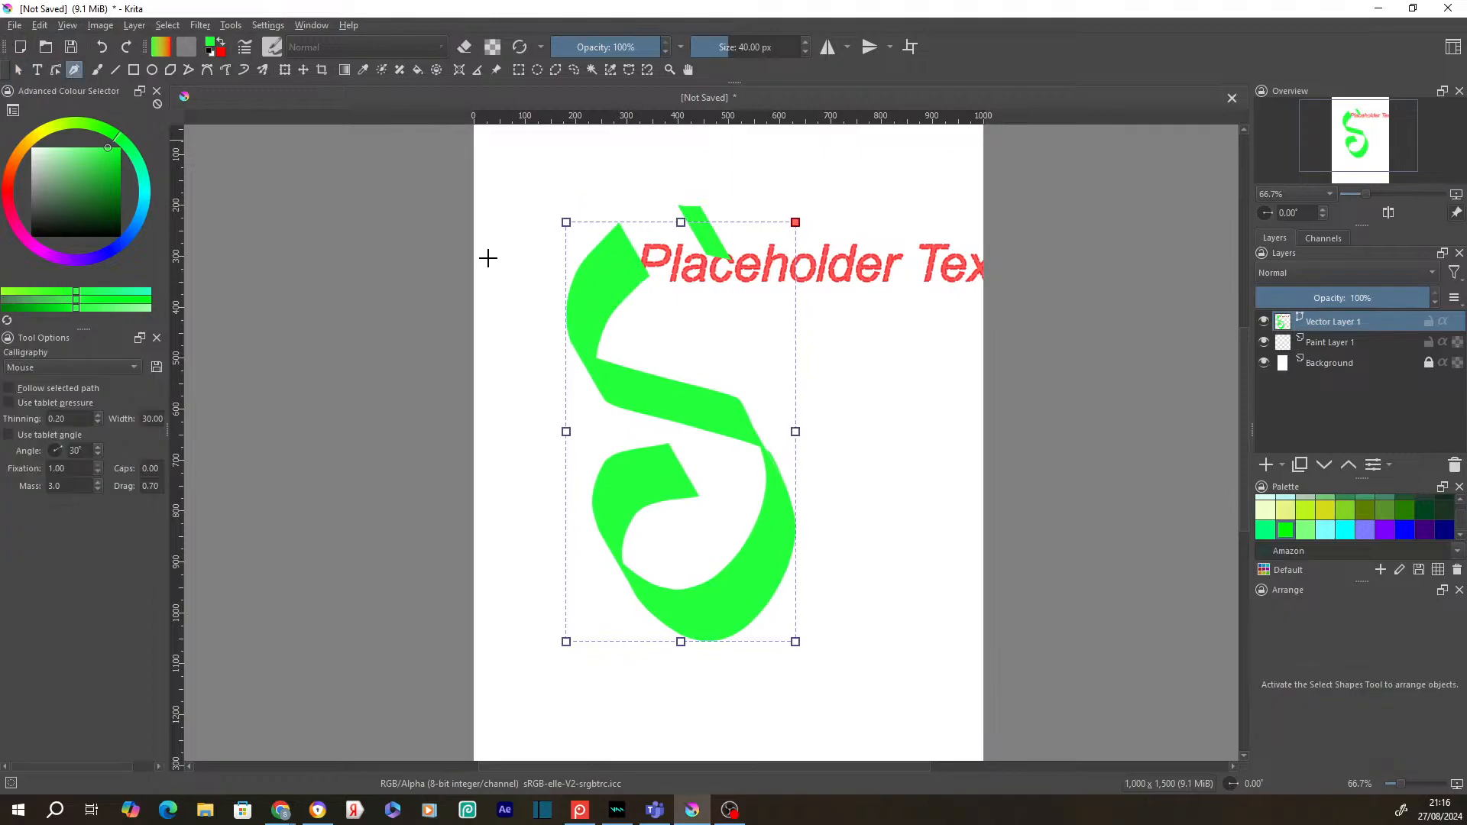
mouse_move(851, 319)
mouse_down()
mouse_move(881, 463)
mouse_move(822, 448)
mouse_move(862, 409)
mouse_move(872, 517)
mouse_move(832, 514)
mouse_move(809, 445)
mouse_move(839, 532)
mouse_move(610, 409)
mouse_move(701, 527)
mouse_move(608, 418)
mouse_up()
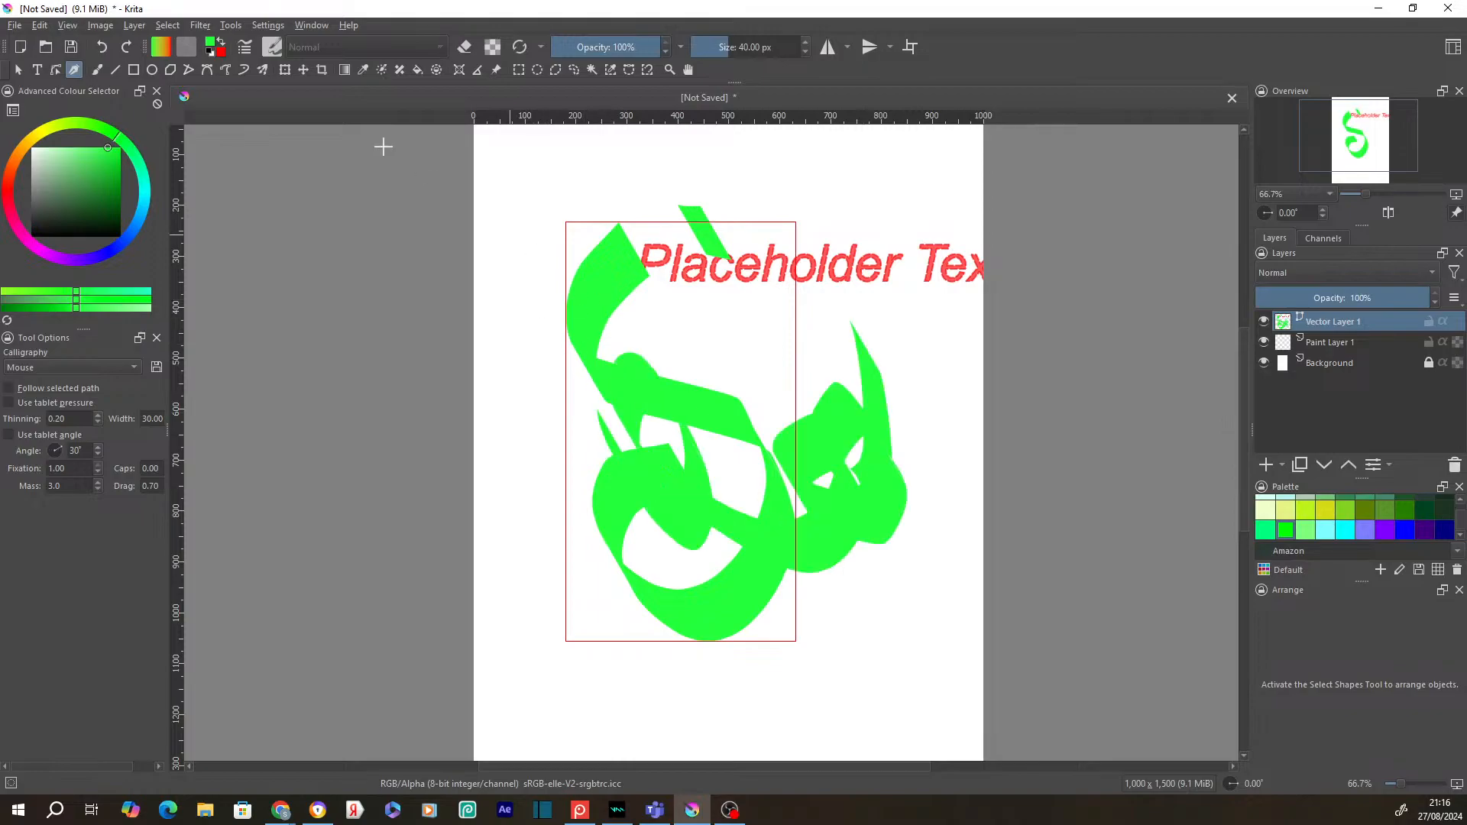
Step: Undo all the calligraphy strokes, leaving only the placeholder text on the vector layer
click(111, 53)
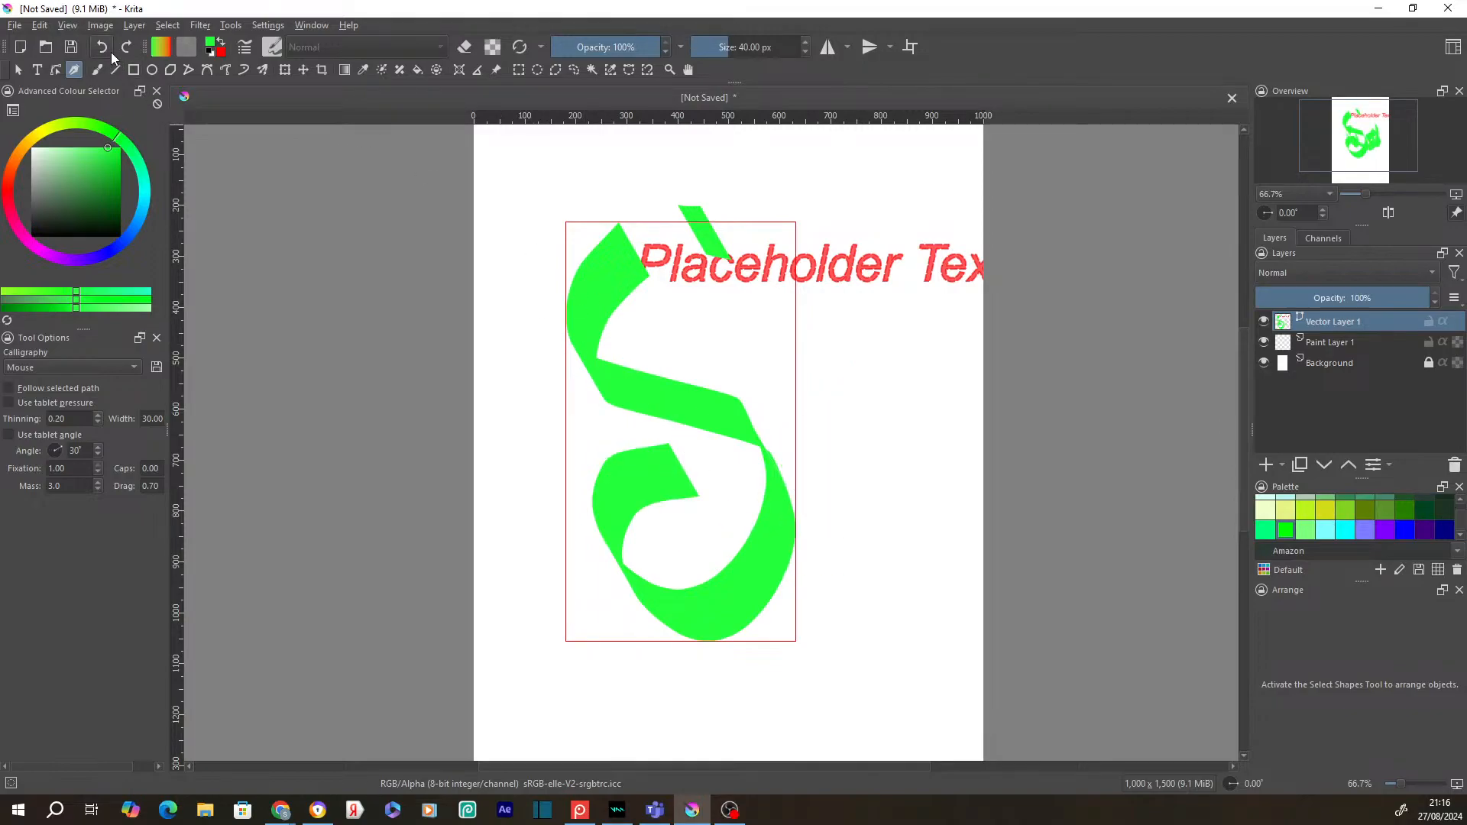
click(103, 48)
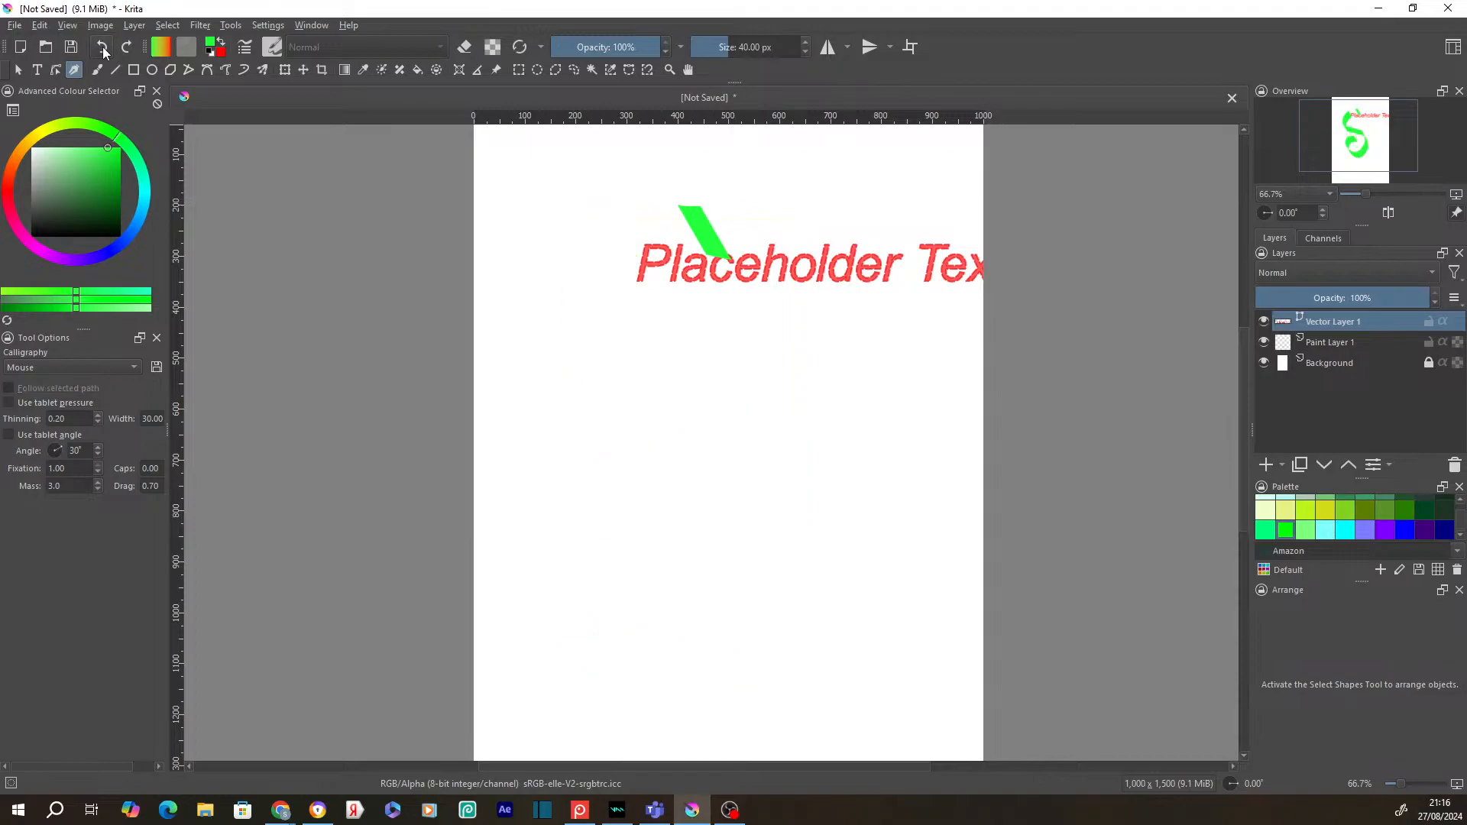
click(102, 48)
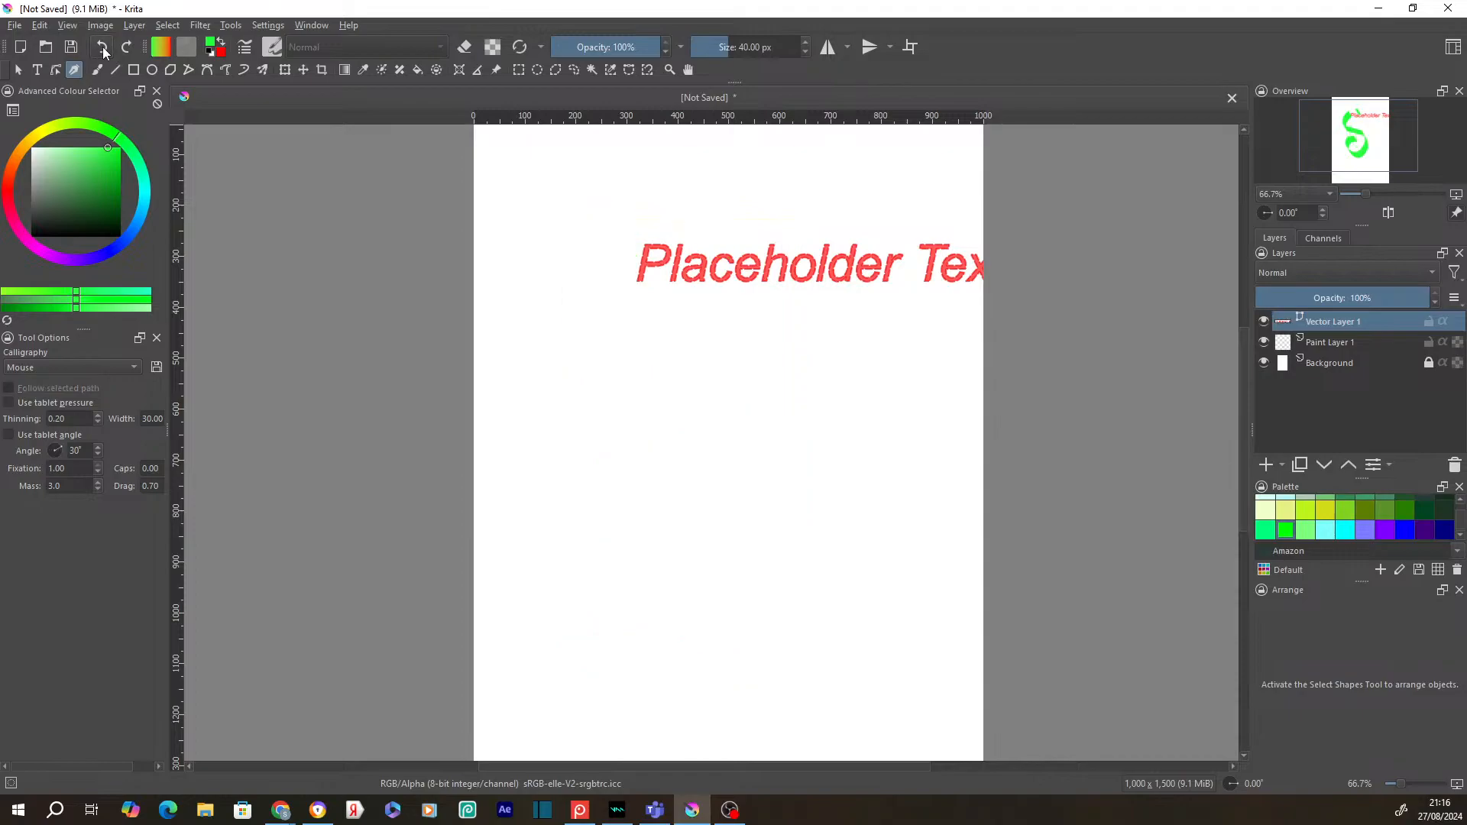
Step: Draw an unfilled rectangle about 502 by 312 px below the text with the Rectangle tool
click(133, 70)
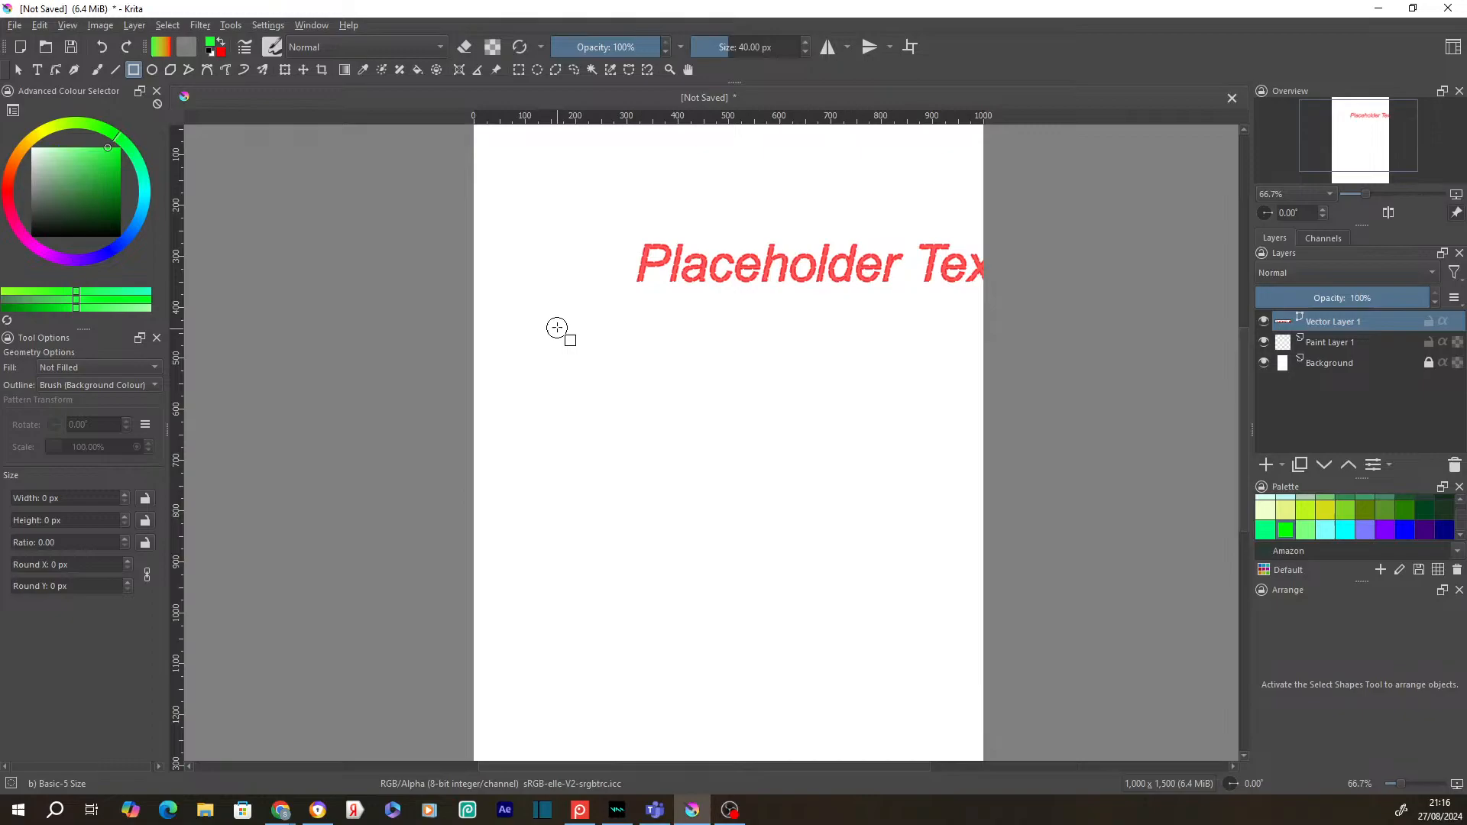
drag(558, 327, 813, 486)
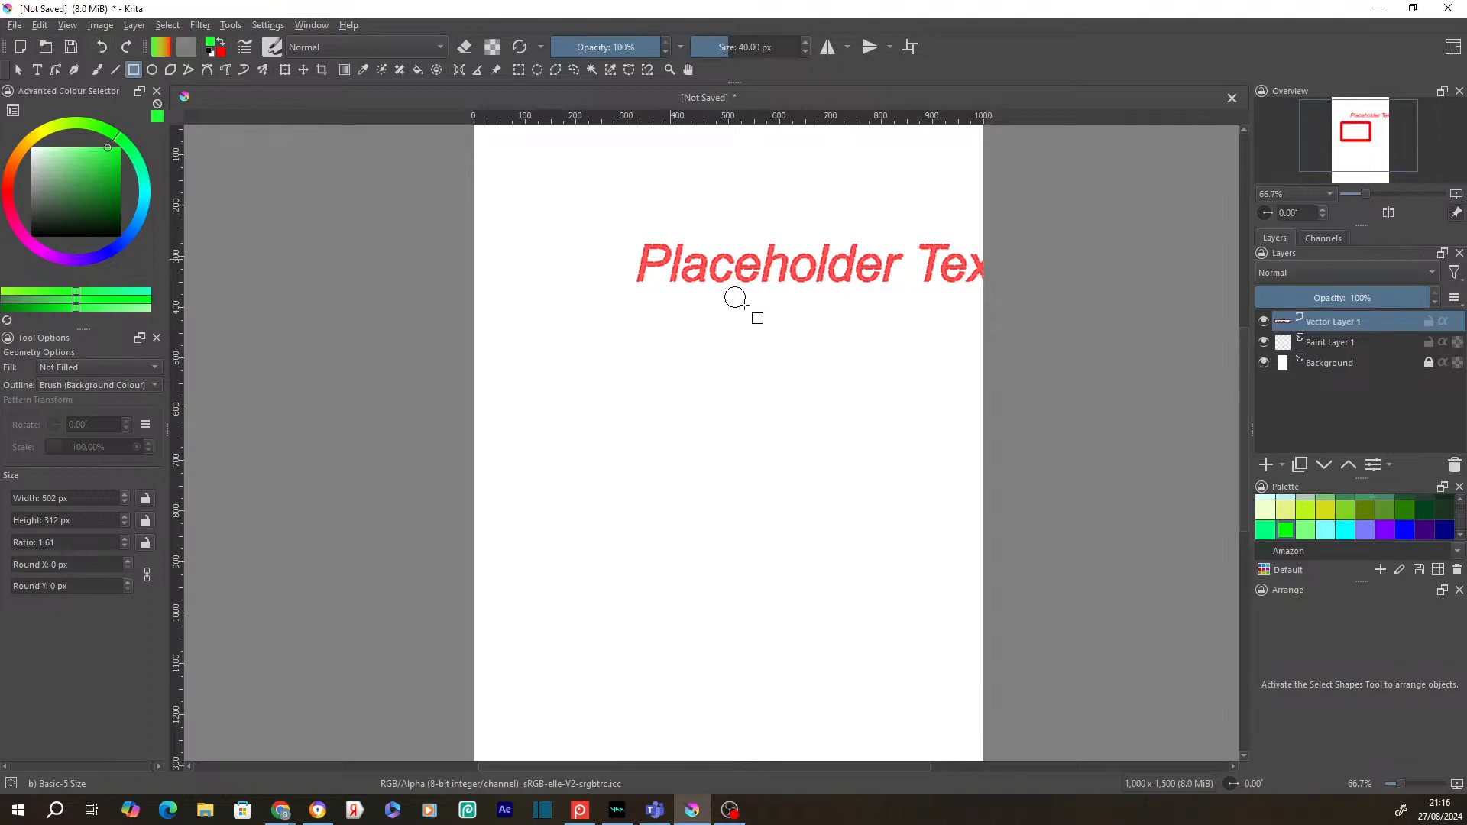
Step: Set the background colour to amber (#ffbf00) and the foreground colour to black
click(221, 54)
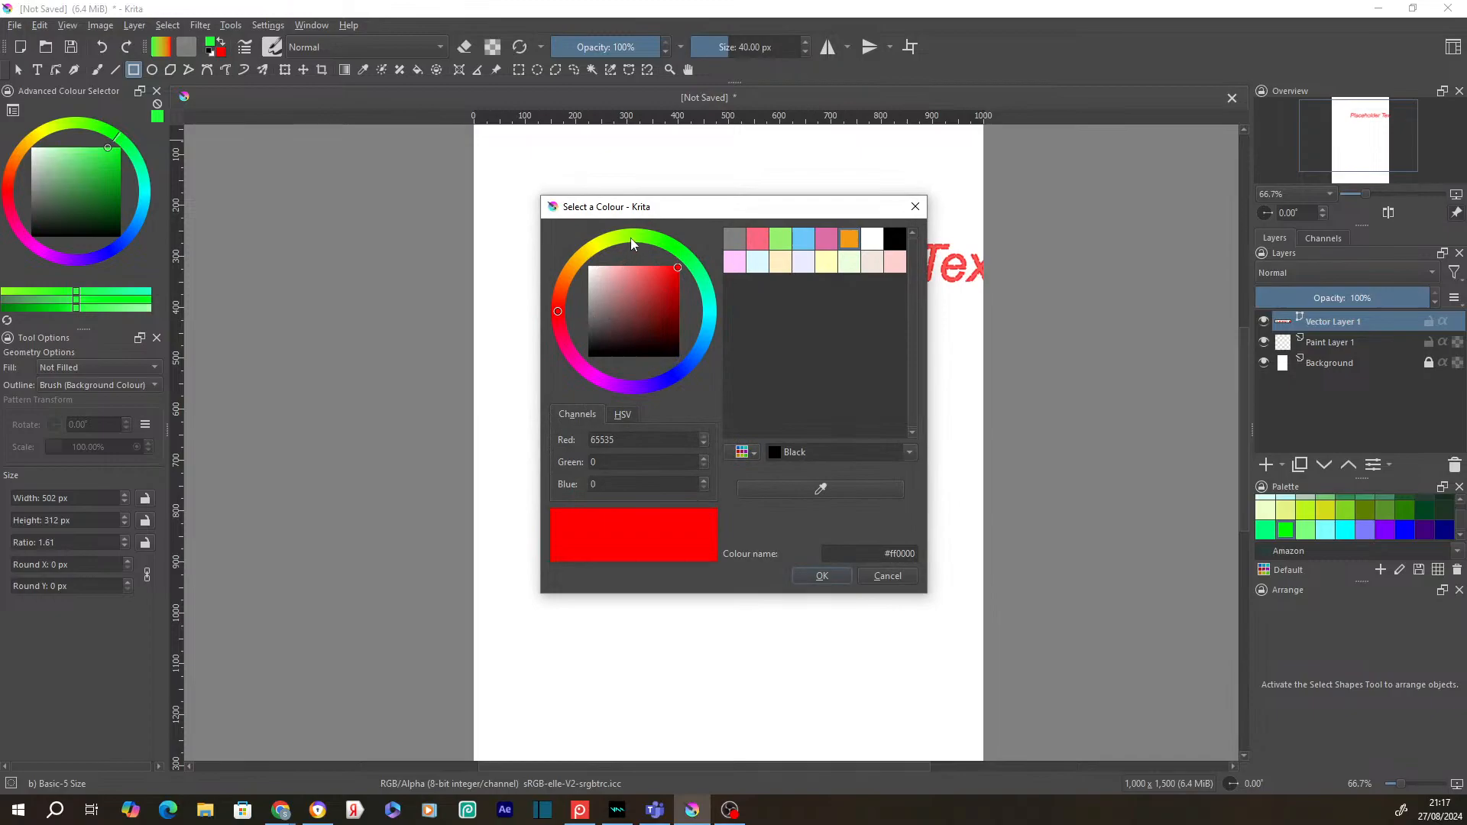
click(579, 259)
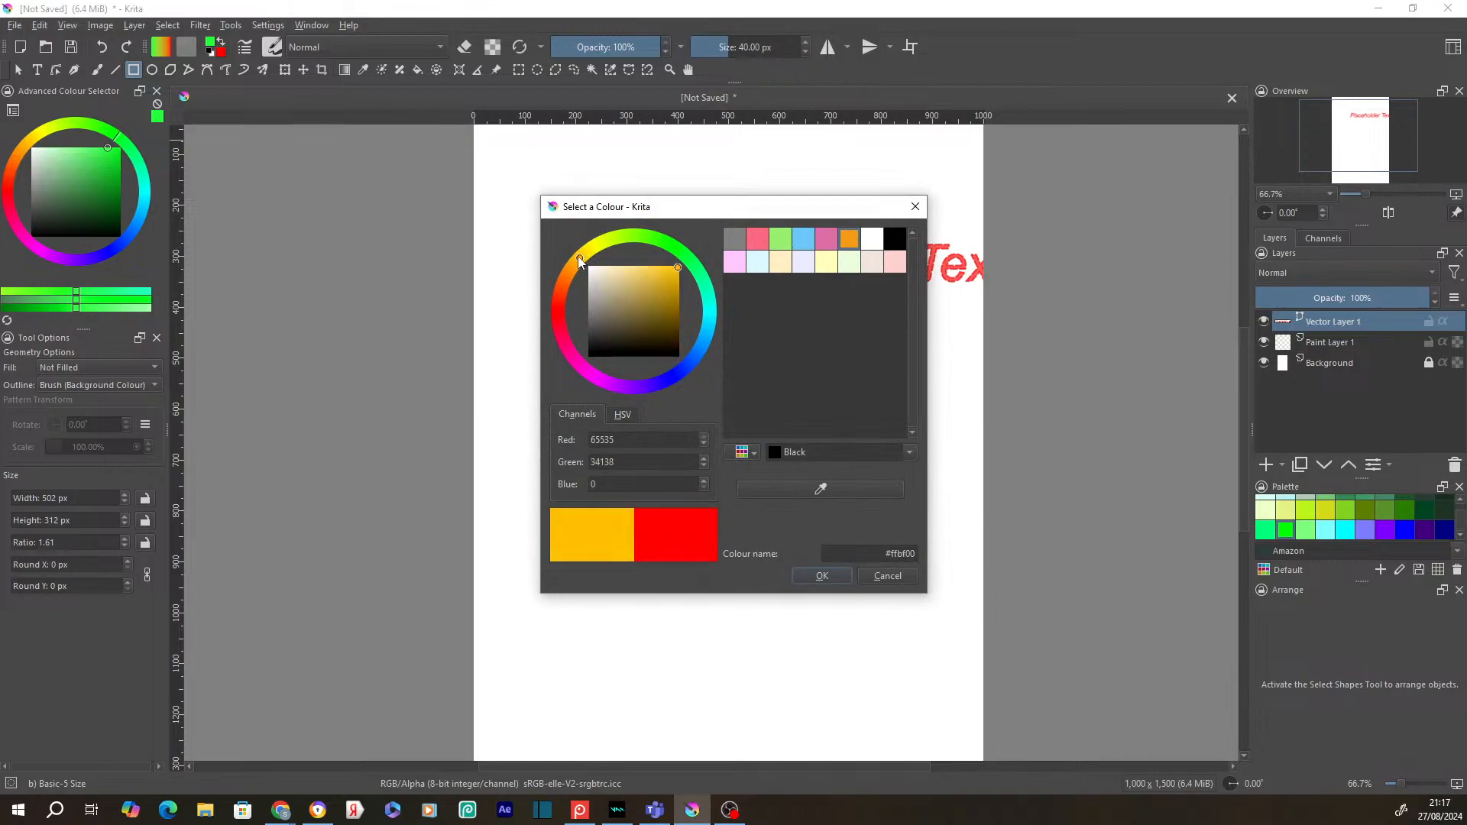
click(821, 577)
click(211, 44)
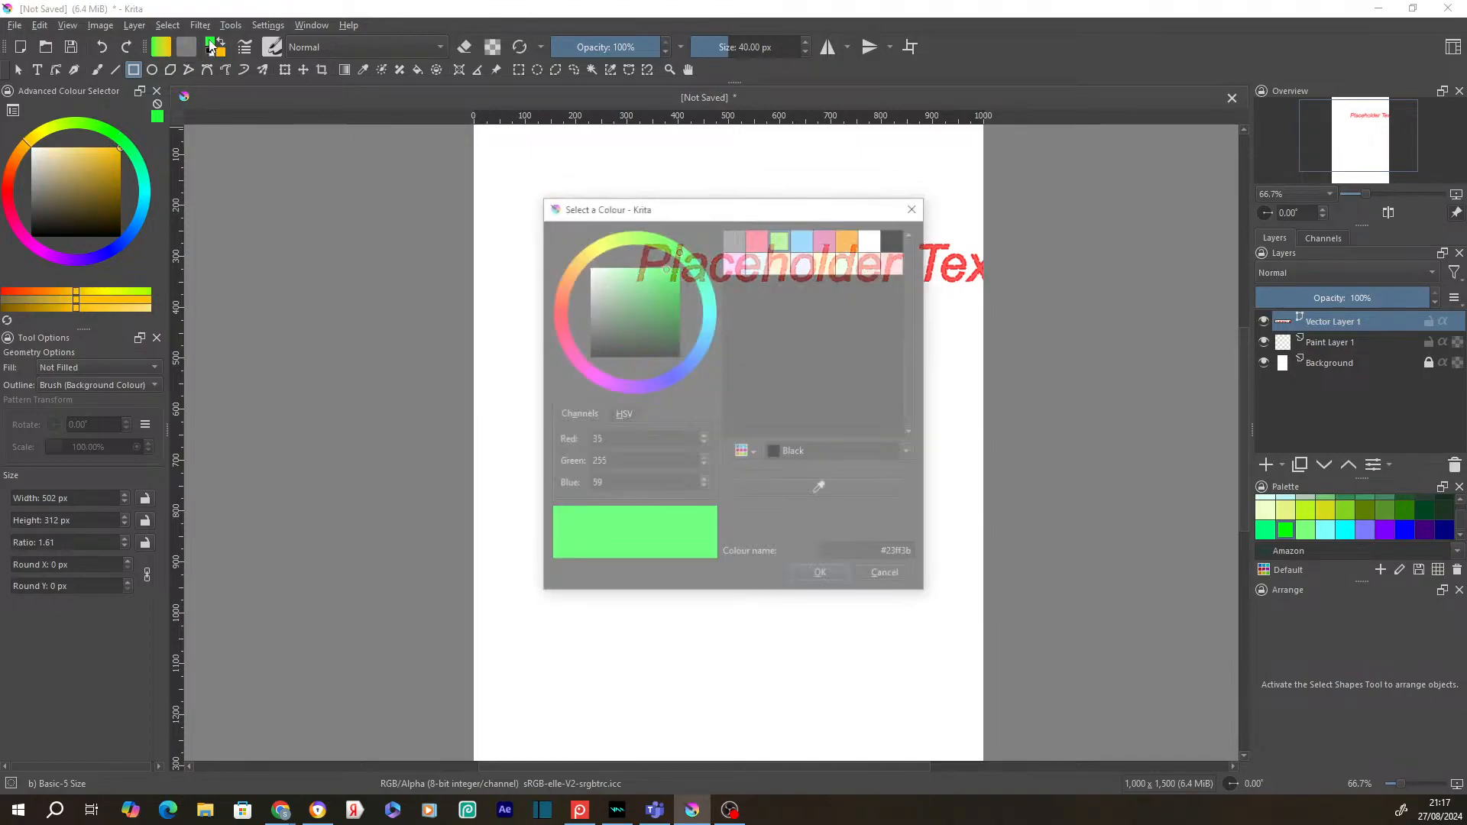
key(Escape)
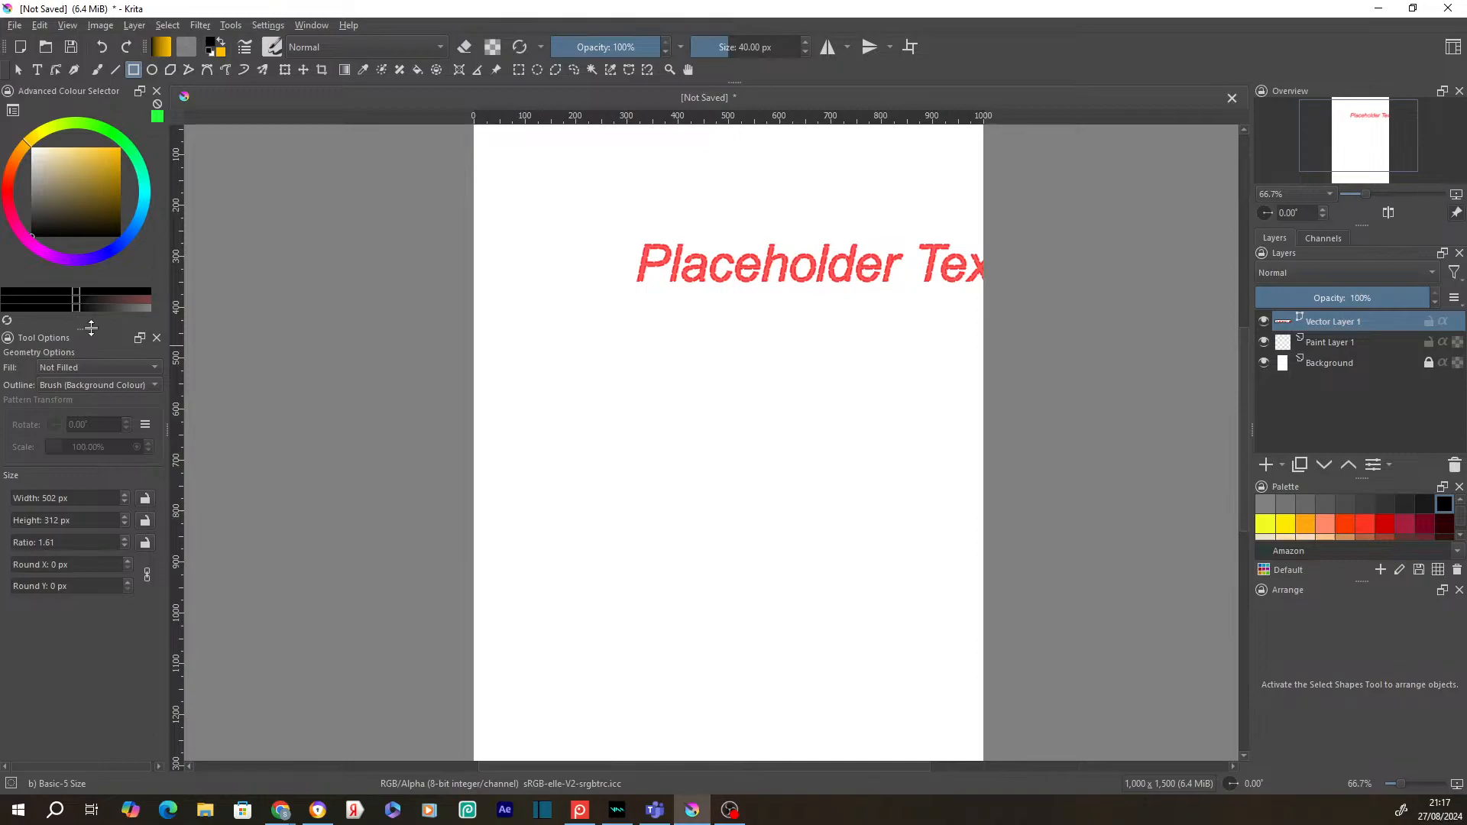
Step: Set the rectangle fill to Background Colour with a Brush (Background Colour) outline, and draw a rectangle about 441 by 291 px below the text
click(88, 368)
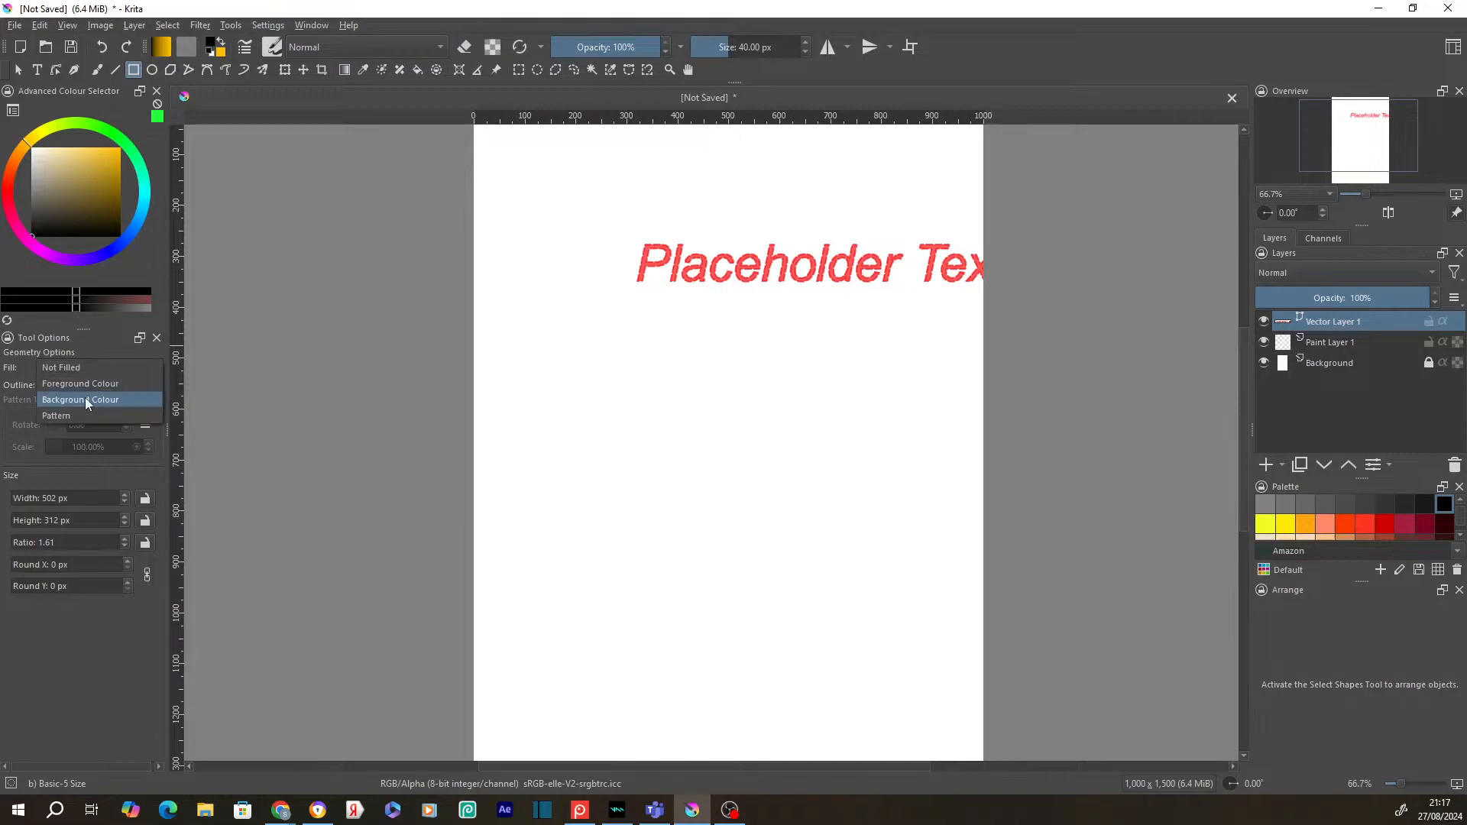
click(85, 400)
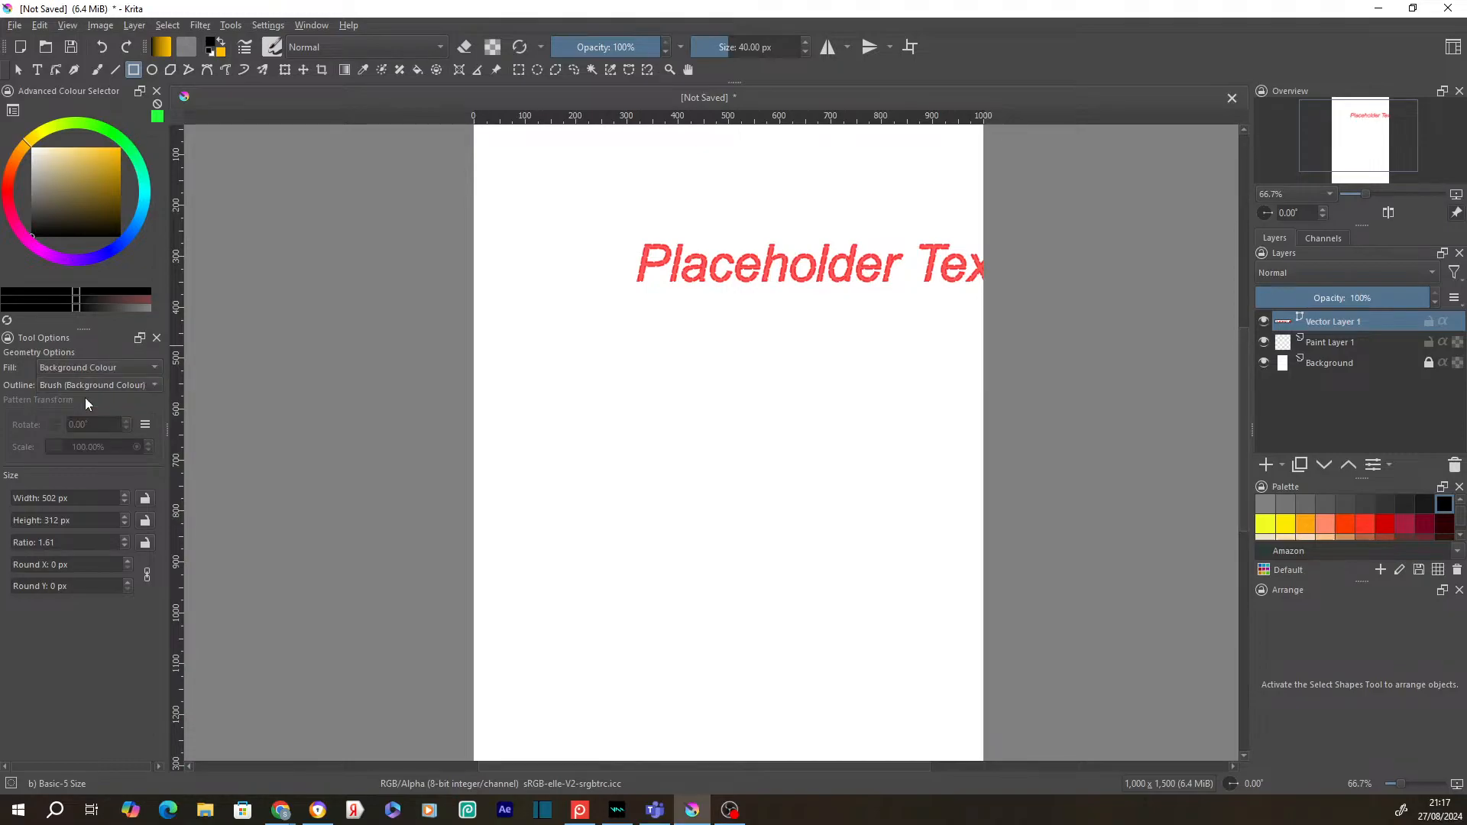
click(89, 385)
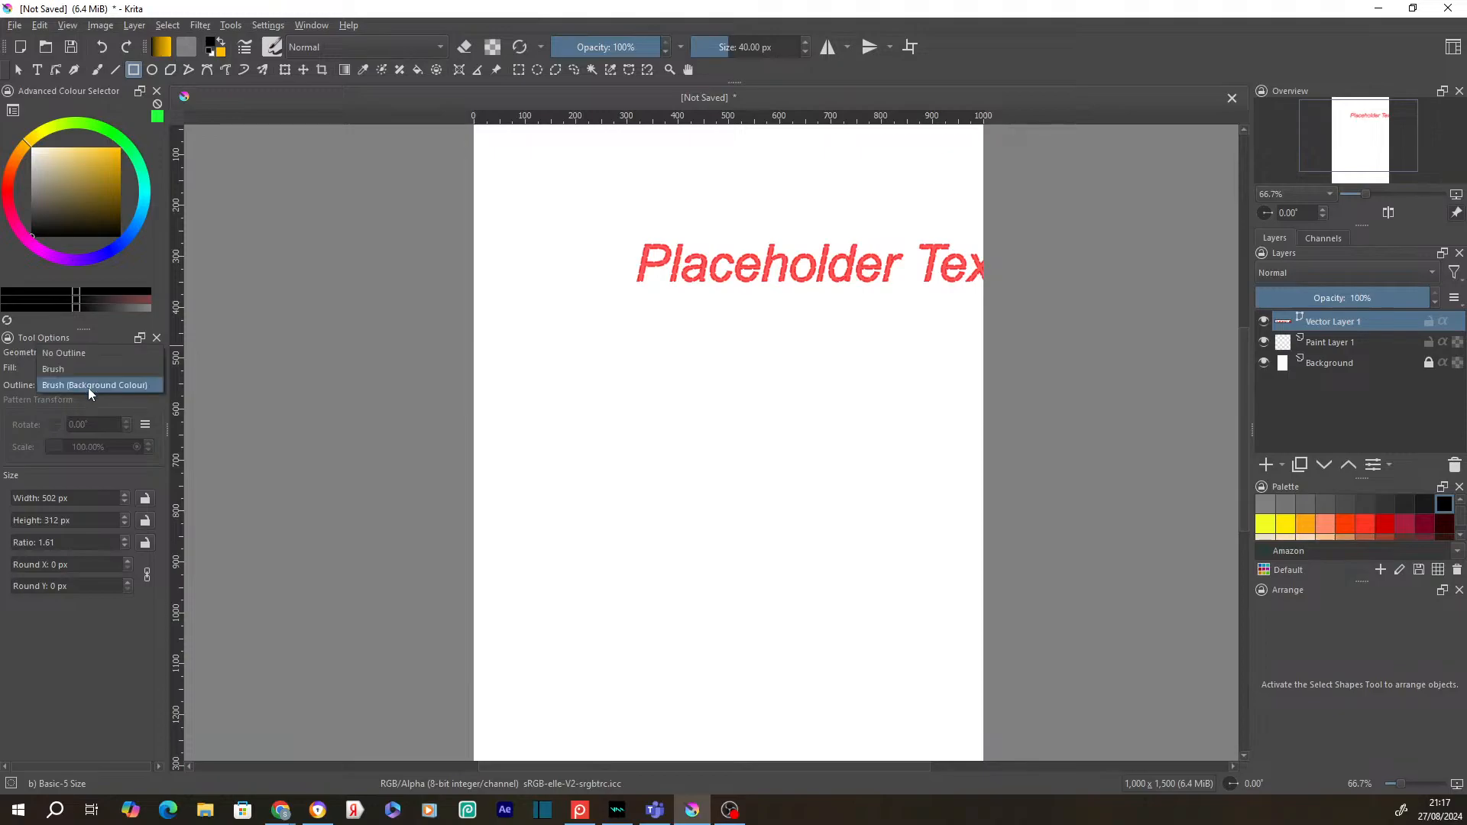
click(89, 385)
drag(531, 377, 768, 537)
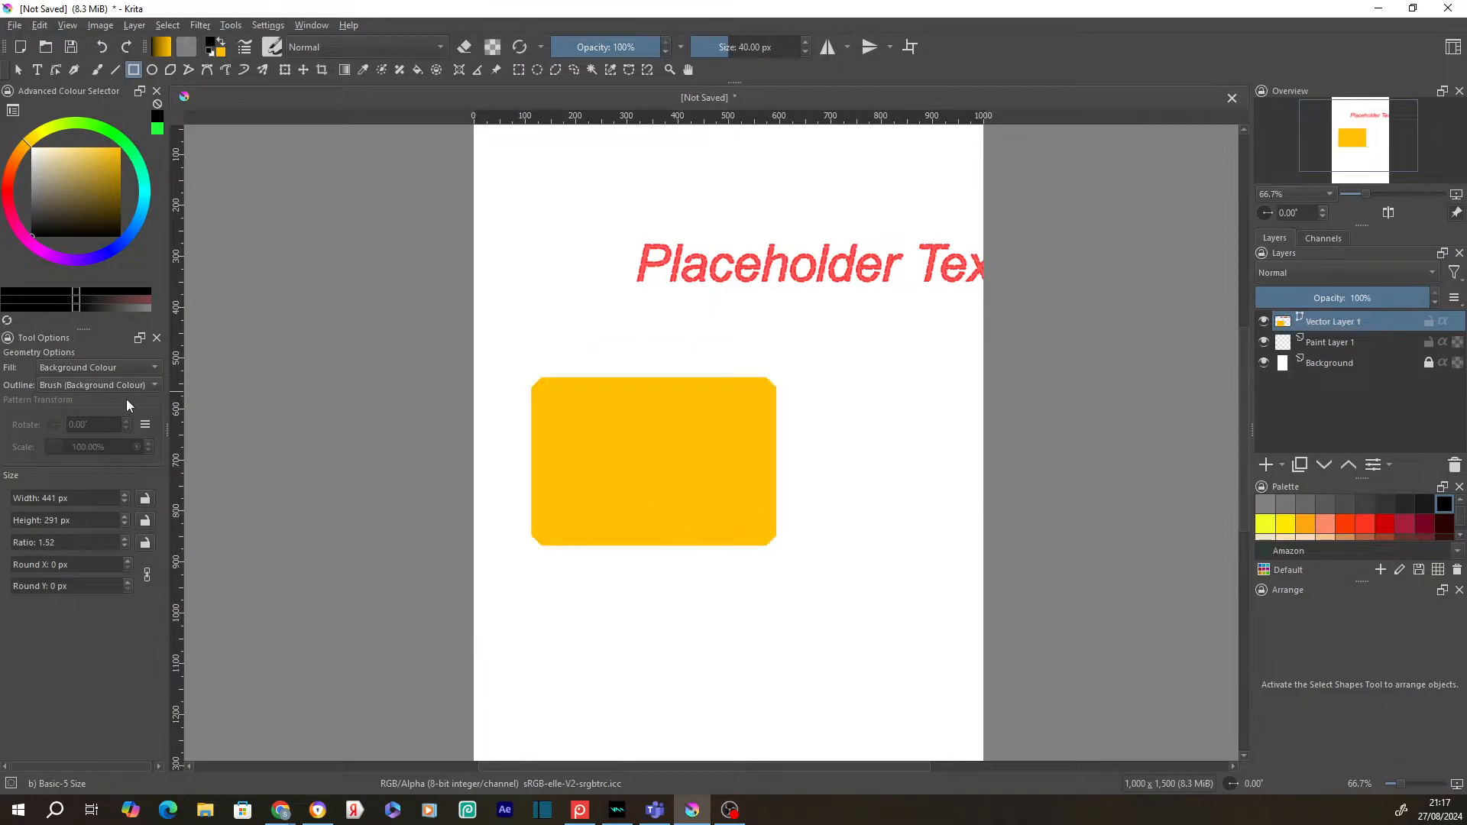
Step: Keep the Brush (Background Colour) outline and draw a second filled rectangle about 484 by 295 px beneath the first
click(78, 384)
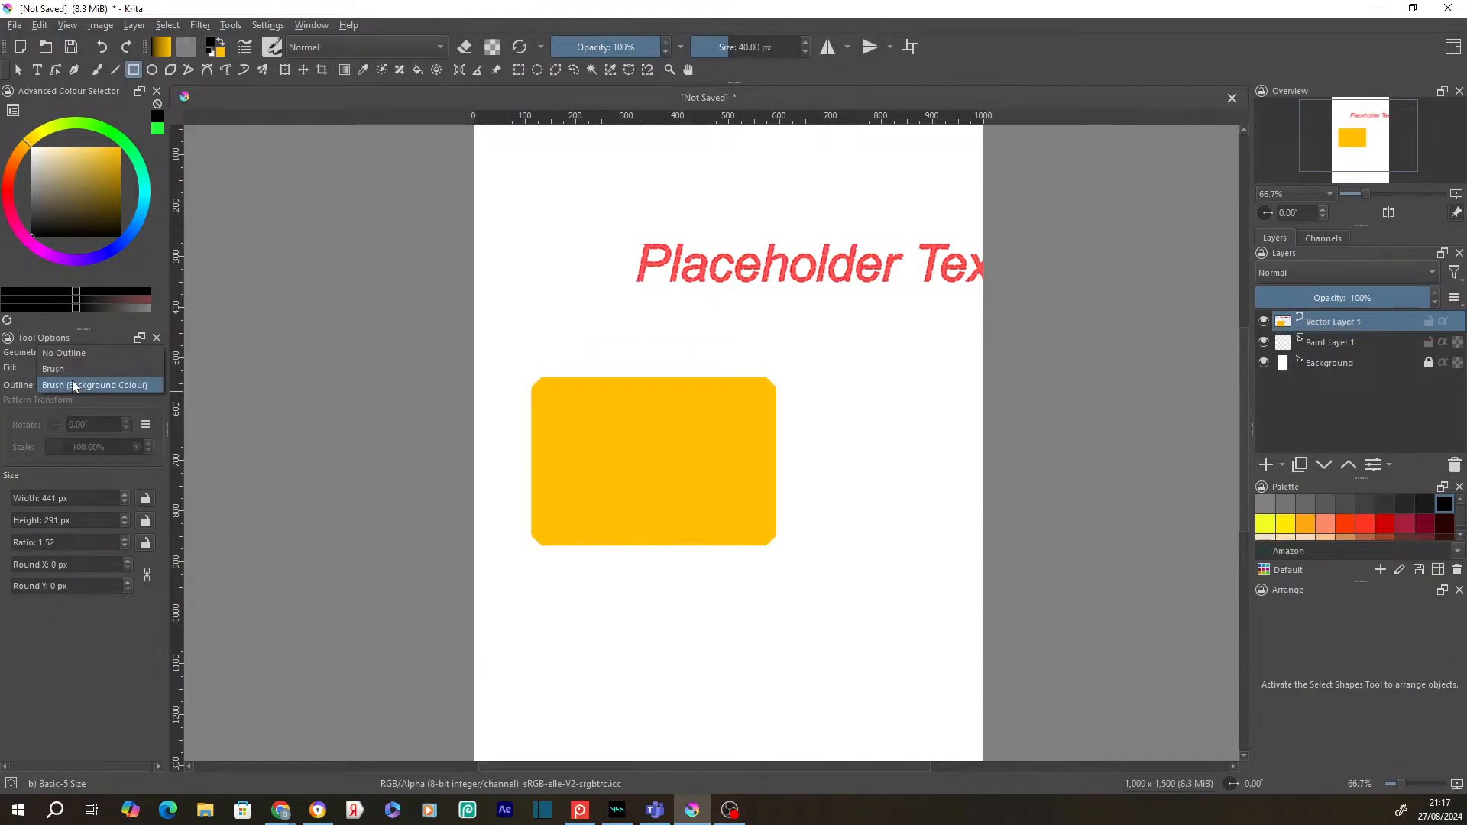
click(72, 383)
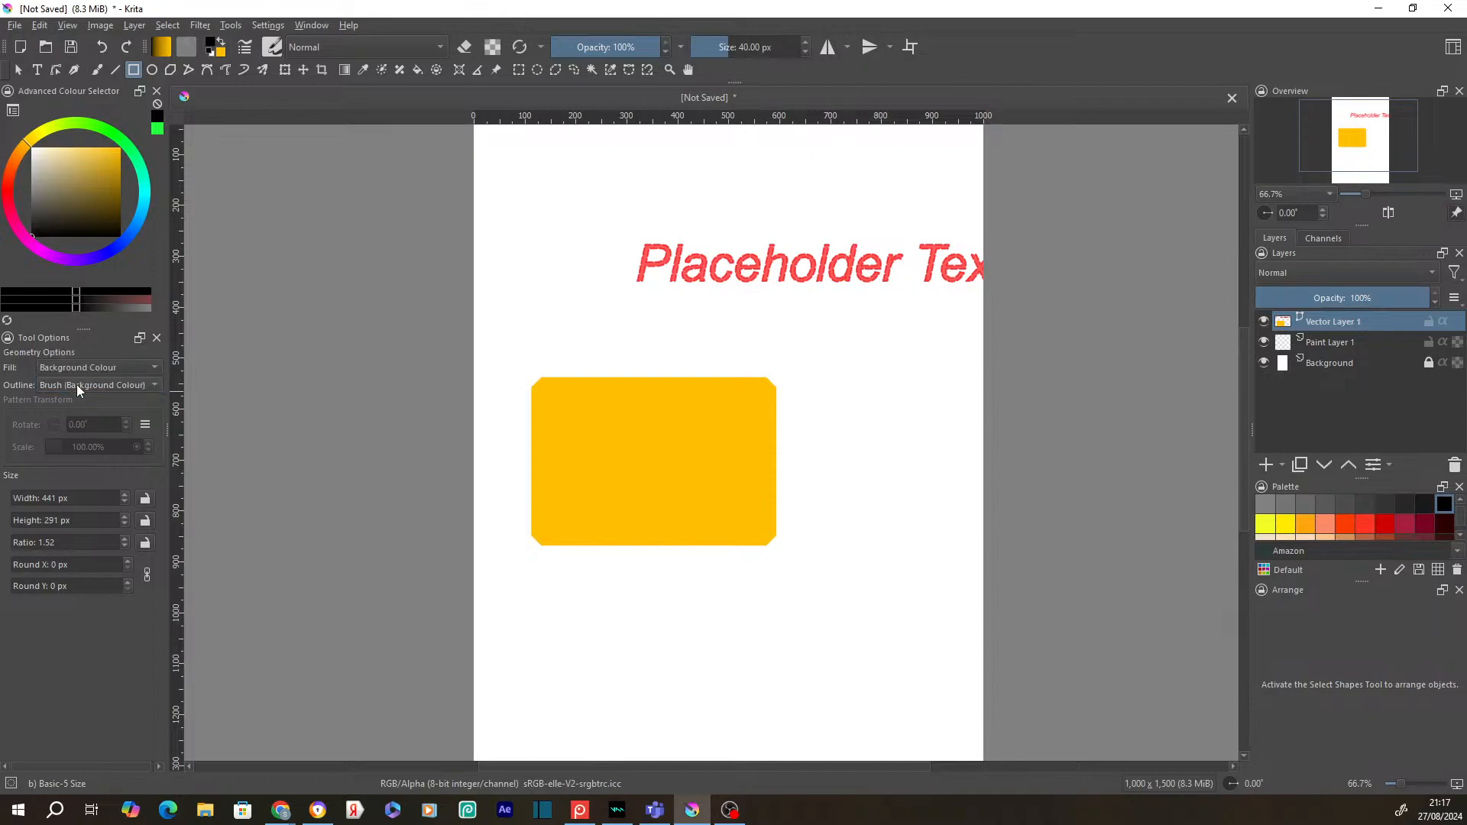
drag(568, 552, 815, 703)
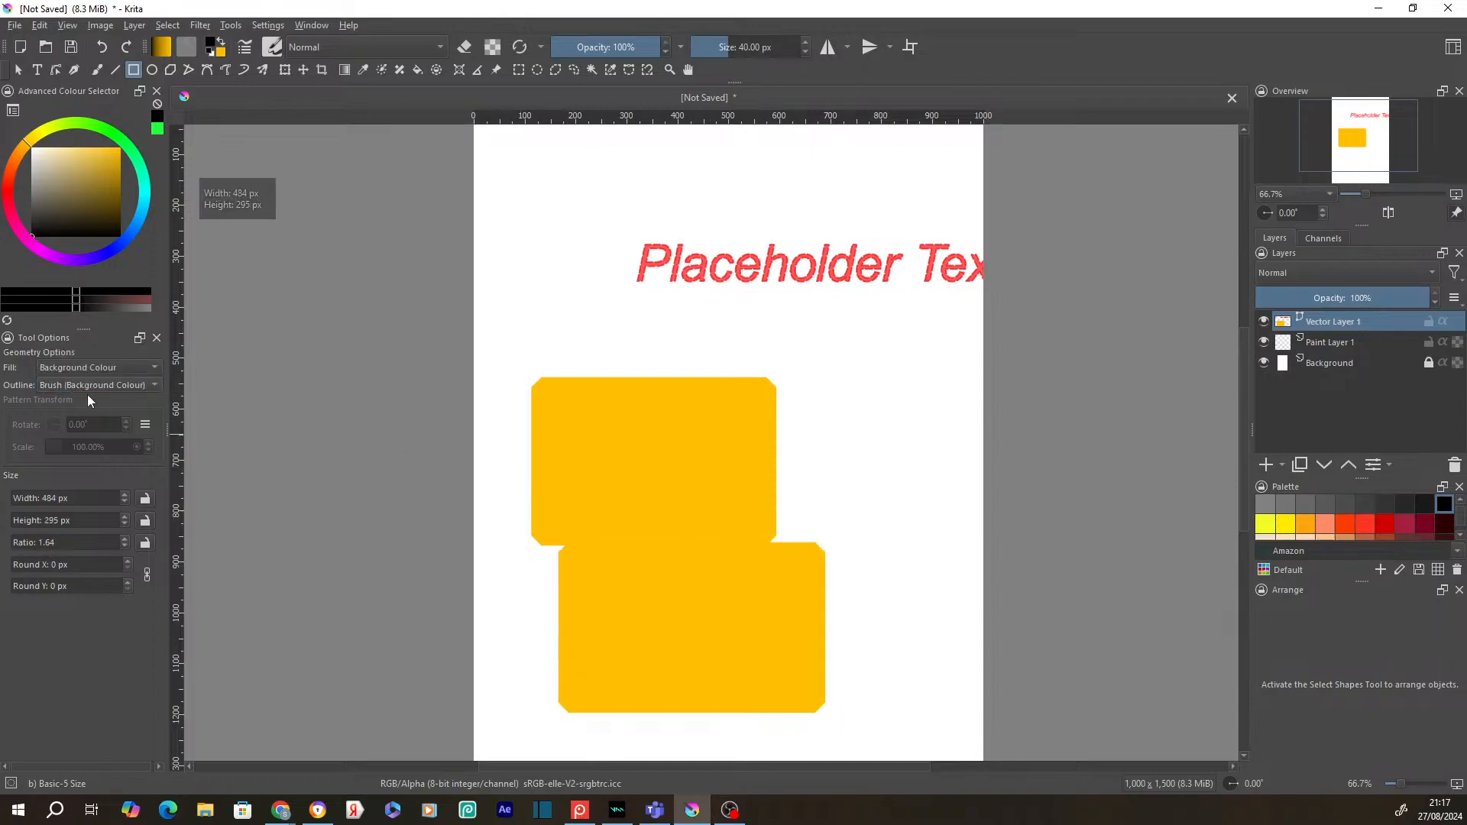
Step: Set the rectangle outline to Brush and draw an amber-filled rectangle about 225 by 96 px between the text and the existing rectangles
click(78, 368)
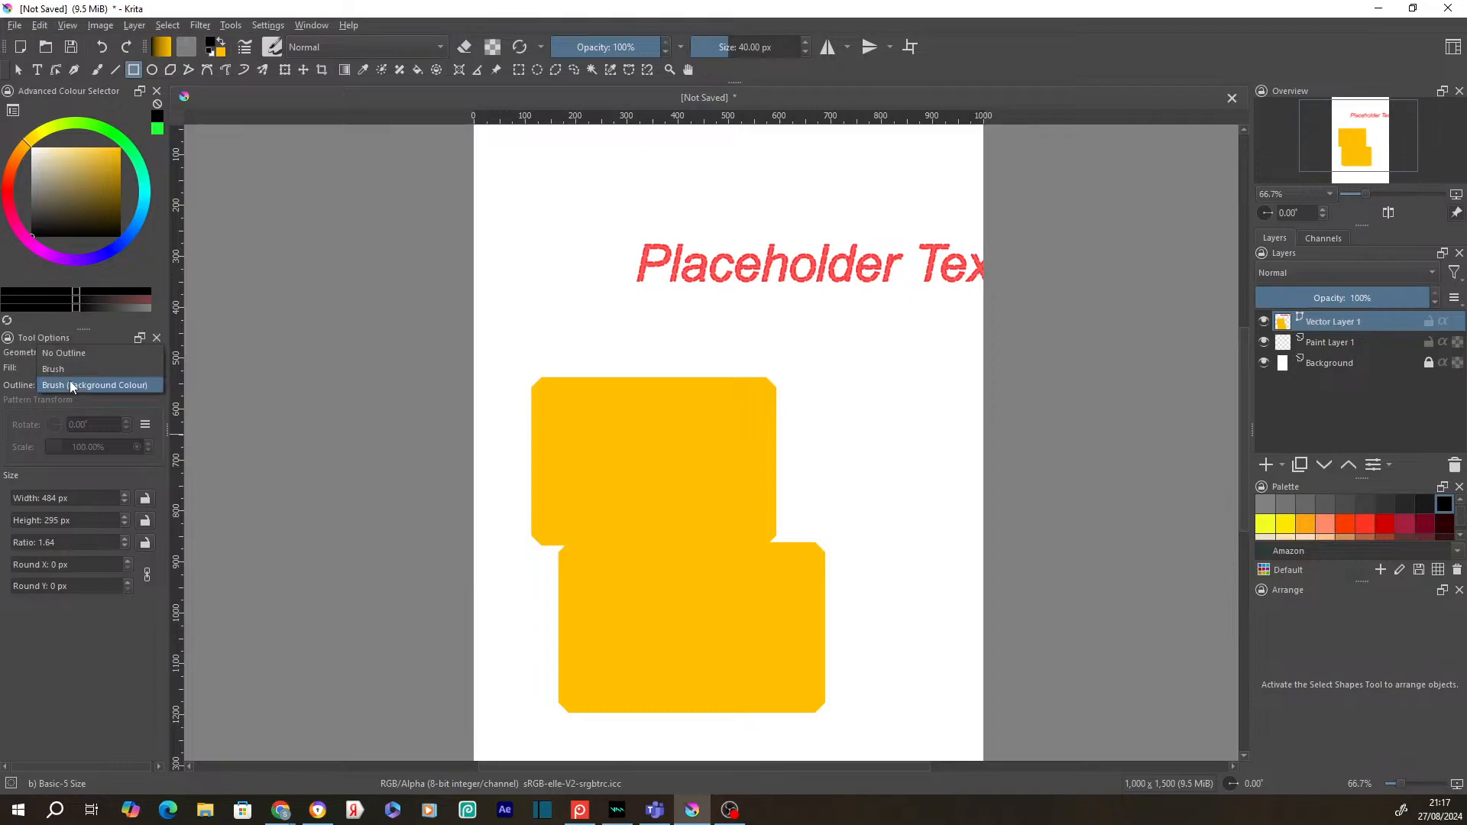
click(71, 386)
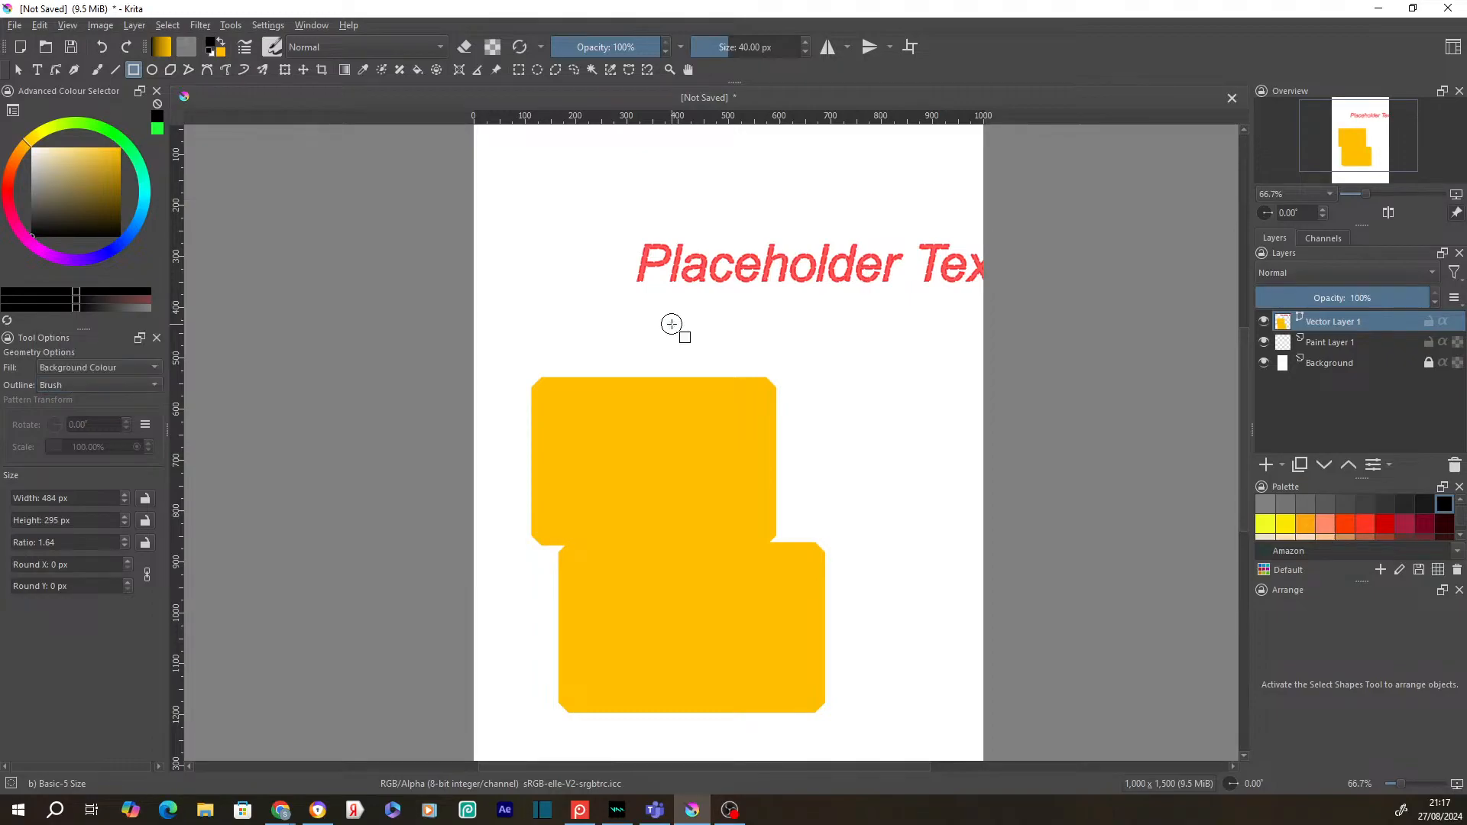
drag(672, 324, 787, 373)
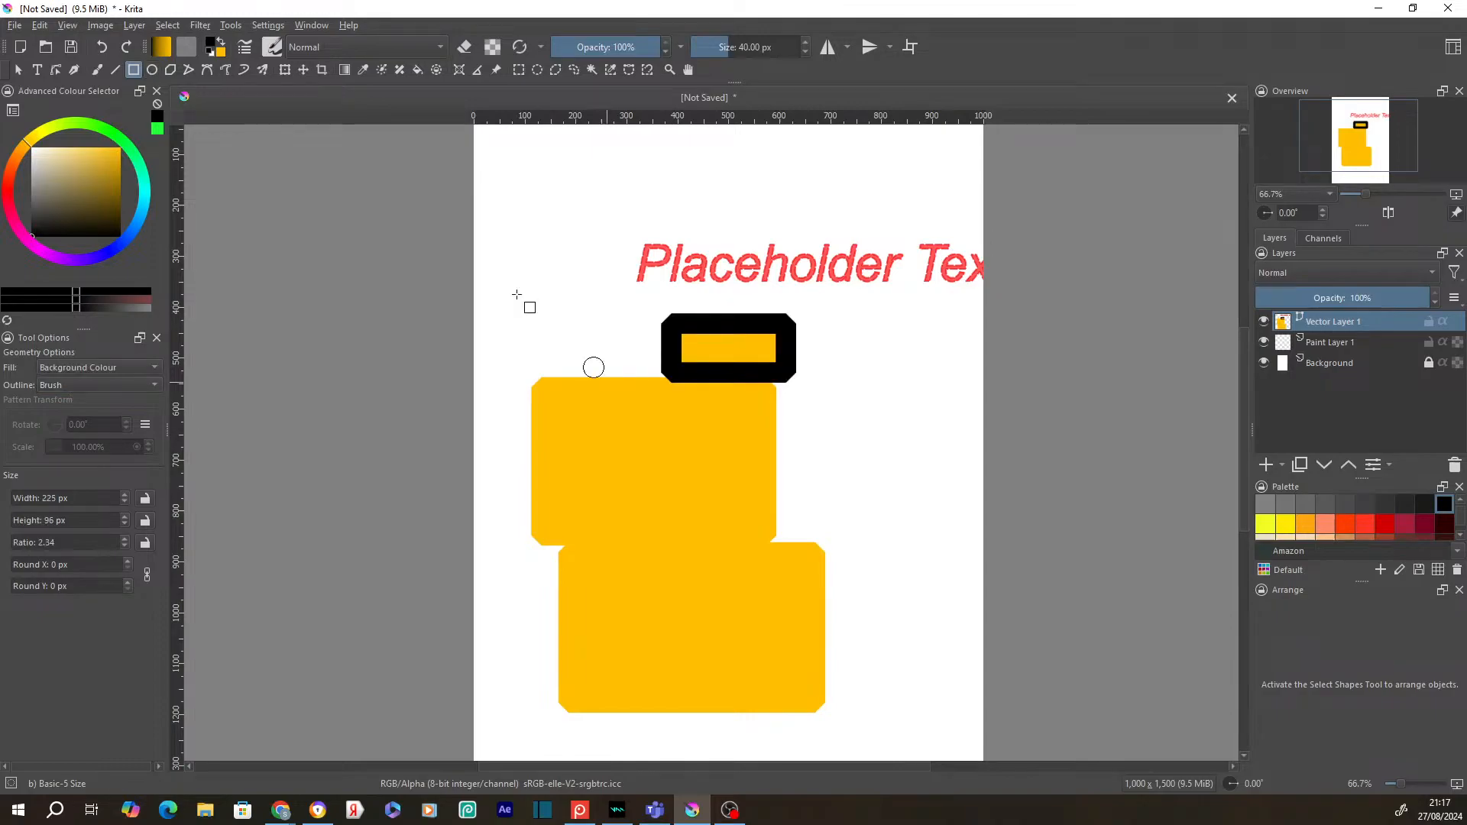
Step: Undo the three drawn rectangles and draw one large black-outlined rectangle below the text
key(ctrl+z)
key(ctrl+z)
key(ctrl+z)
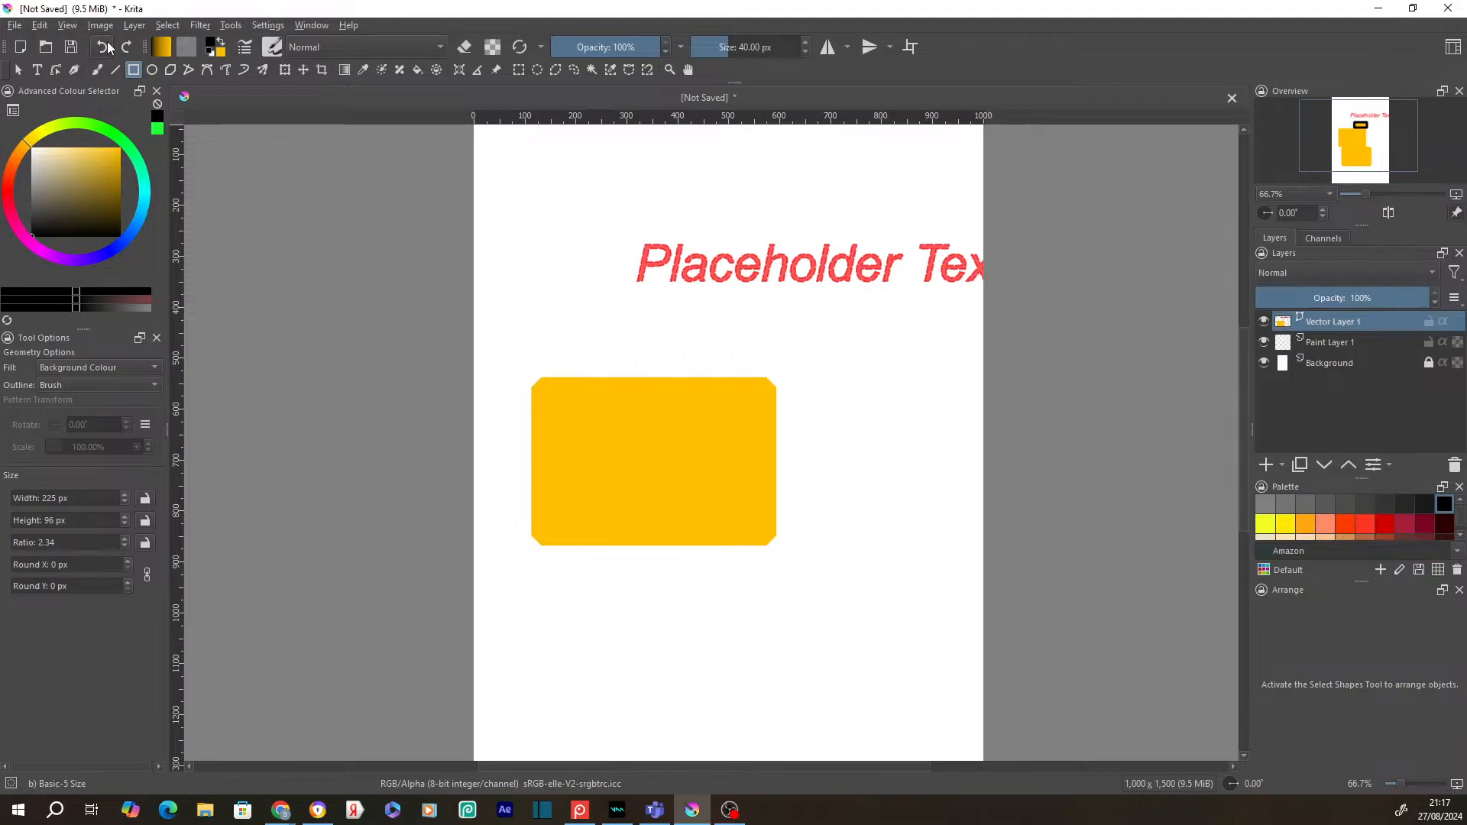
drag(535, 342, 862, 486)
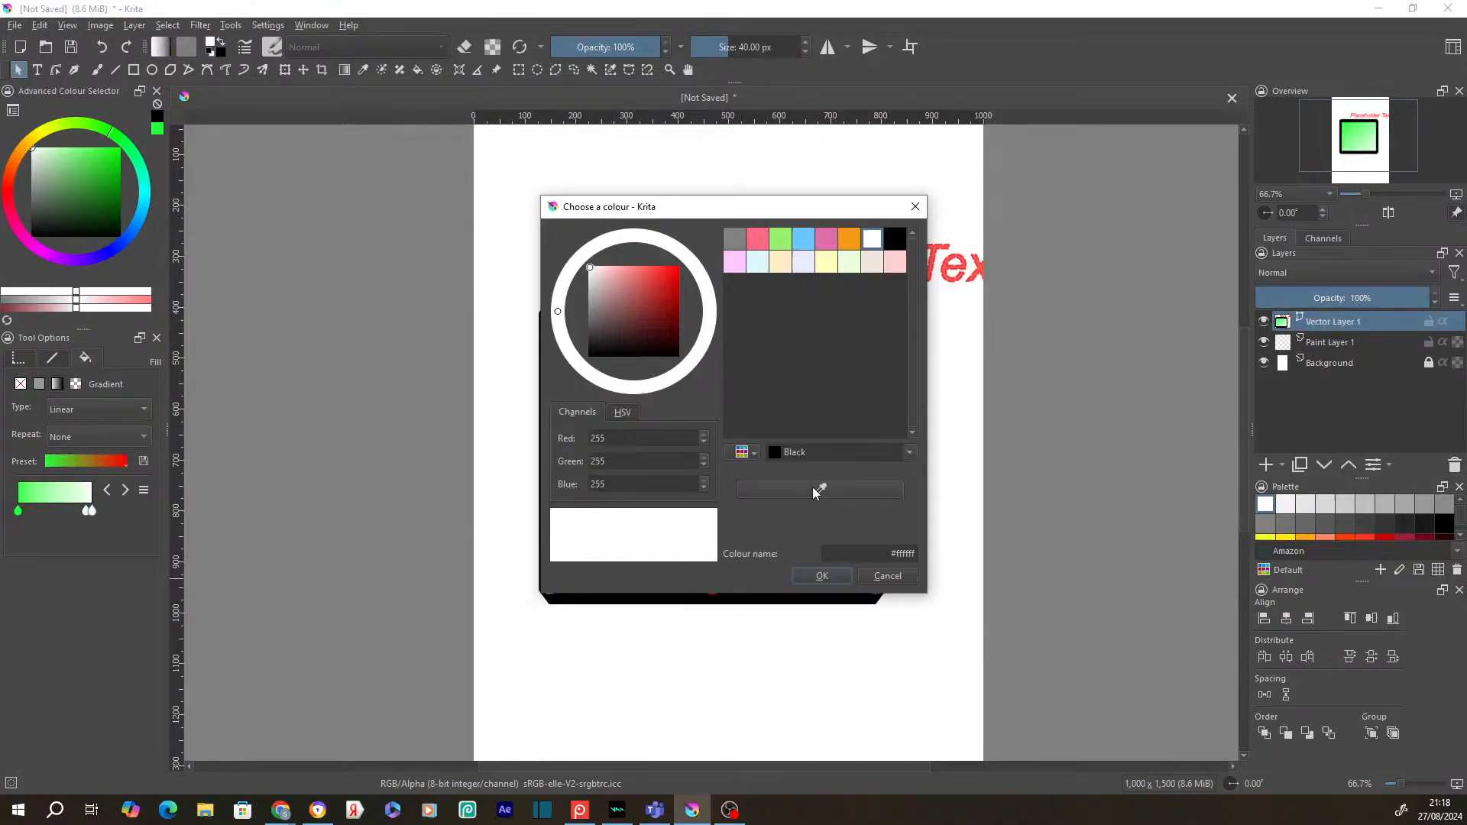
Step: Apply the foreground-to-transparent gradient preset to the rectangle's fill and set its start stop to Lineart Green (#96f06e)
click(832, 577)
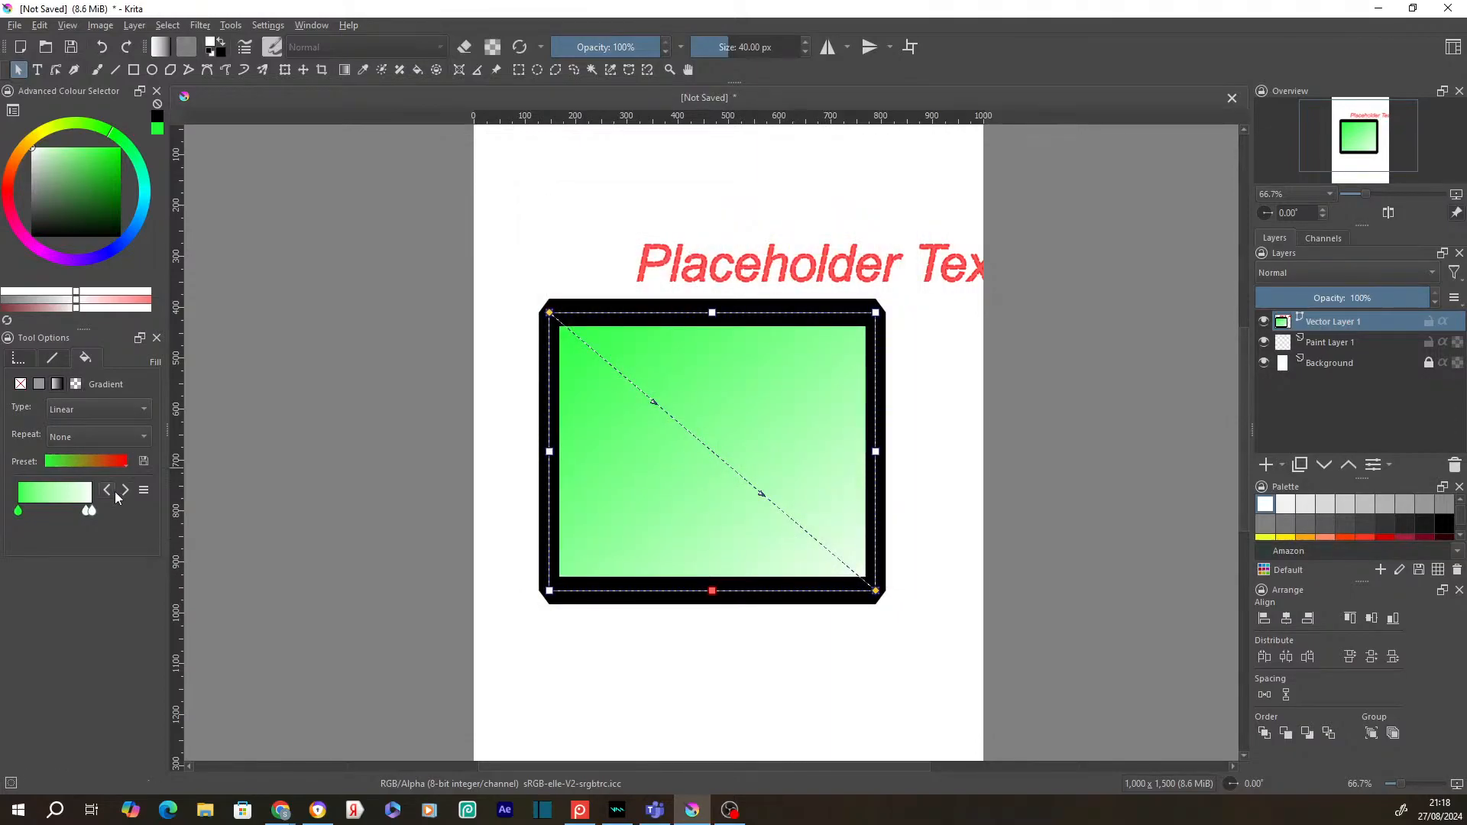
click(125, 461)
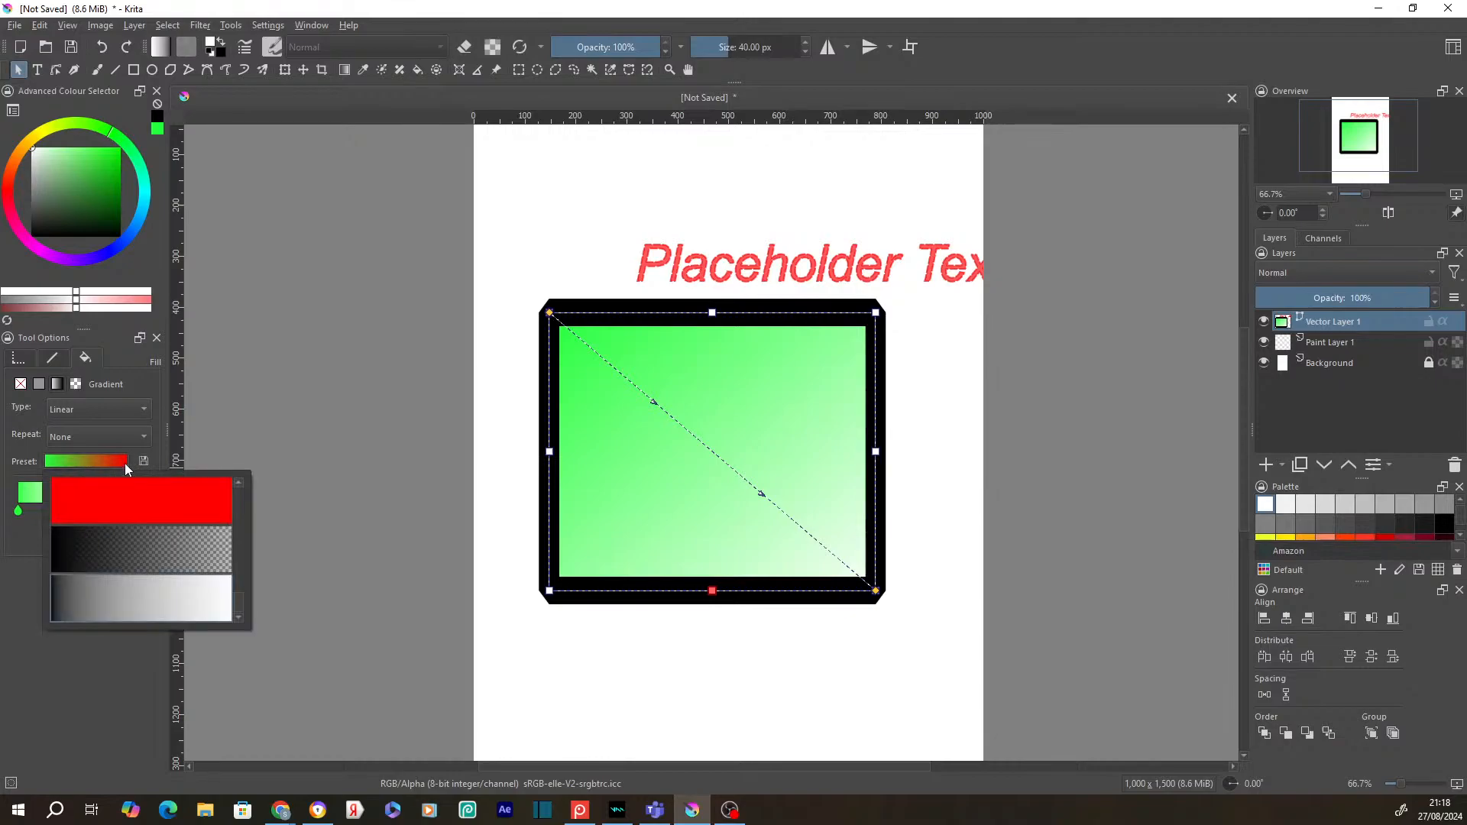
click(117, 541)
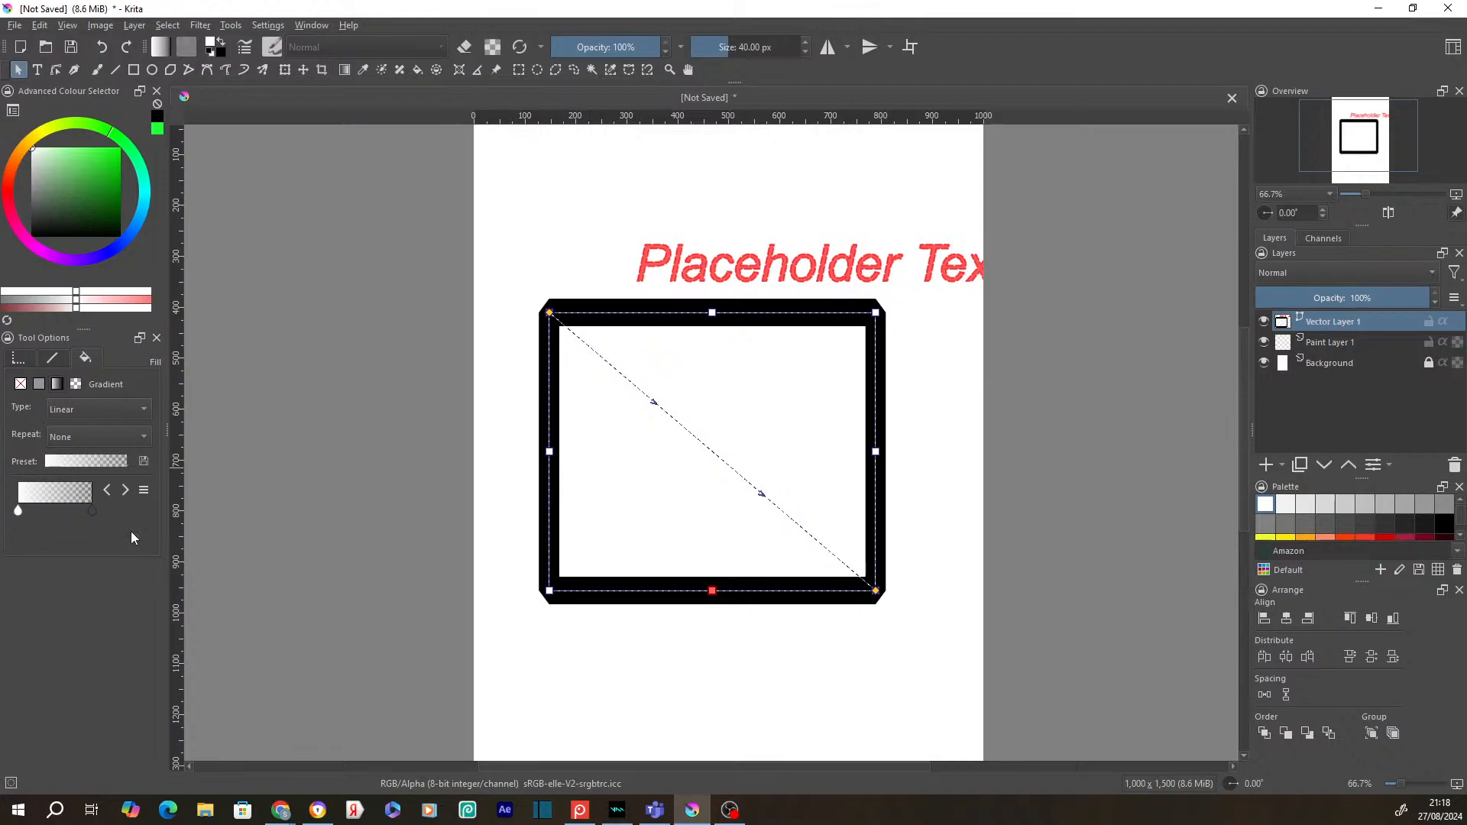
double_click(18, 511)
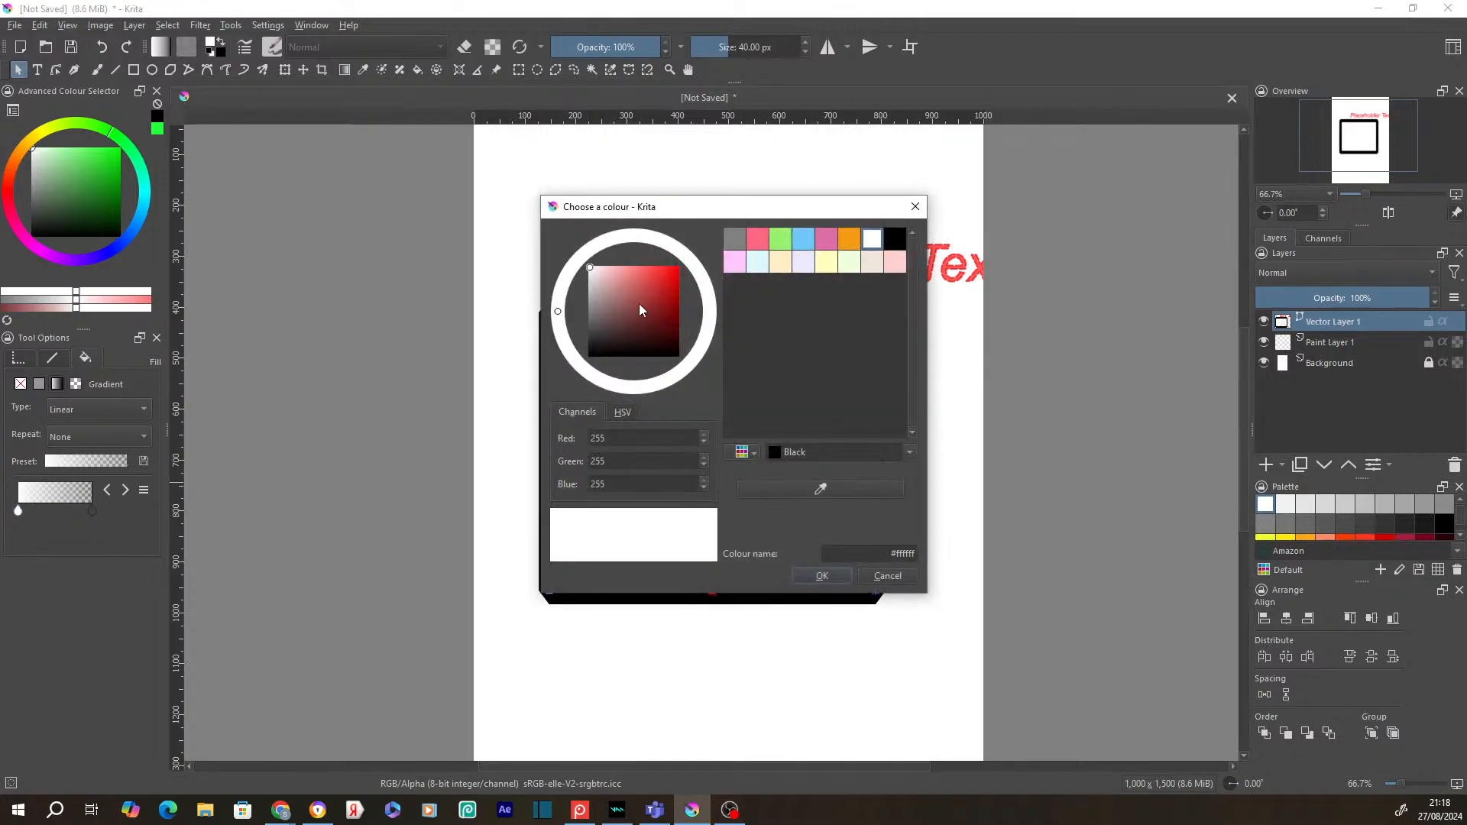
click(782, 240)
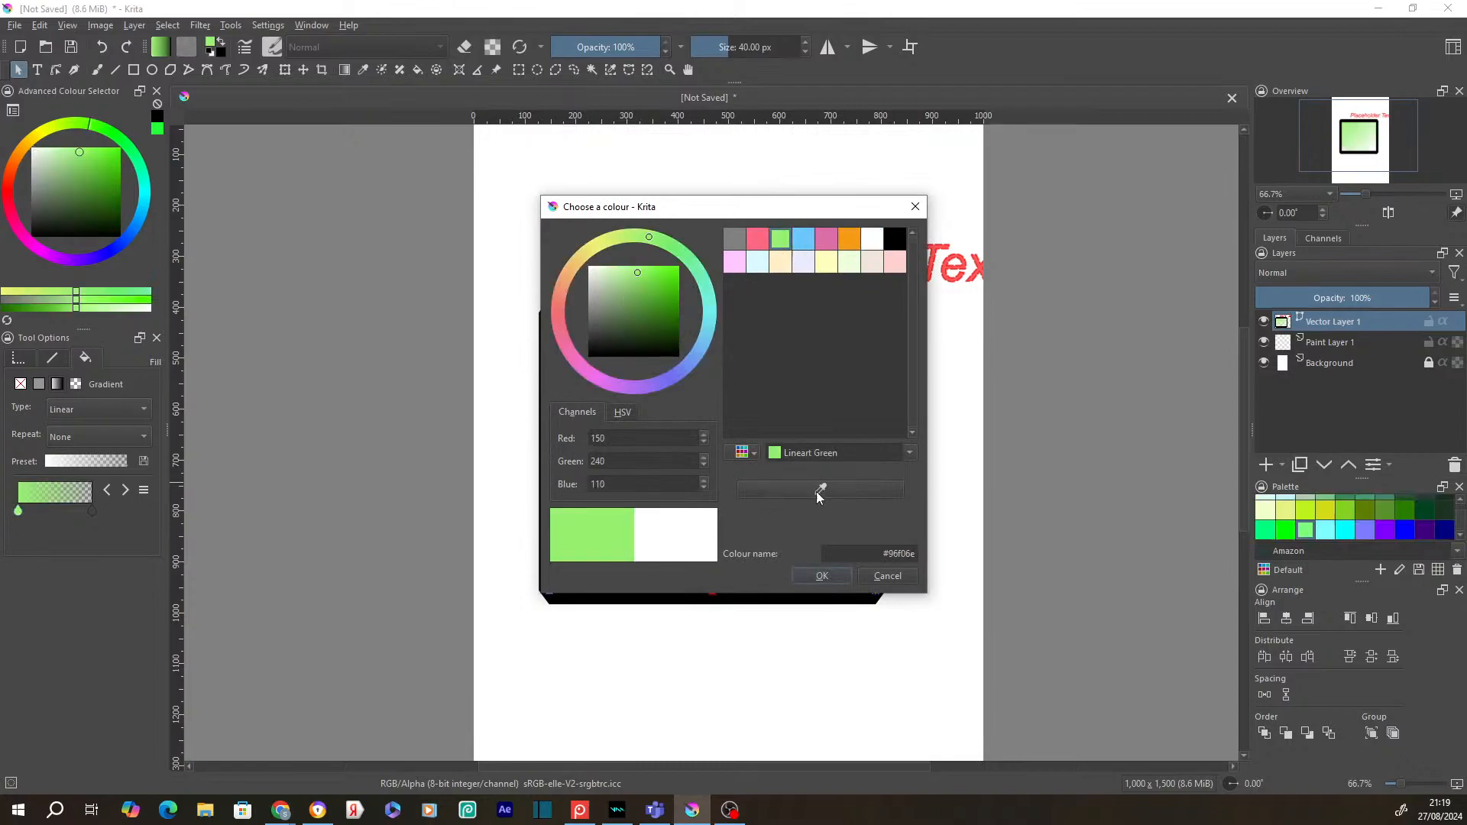
click(823, 574)
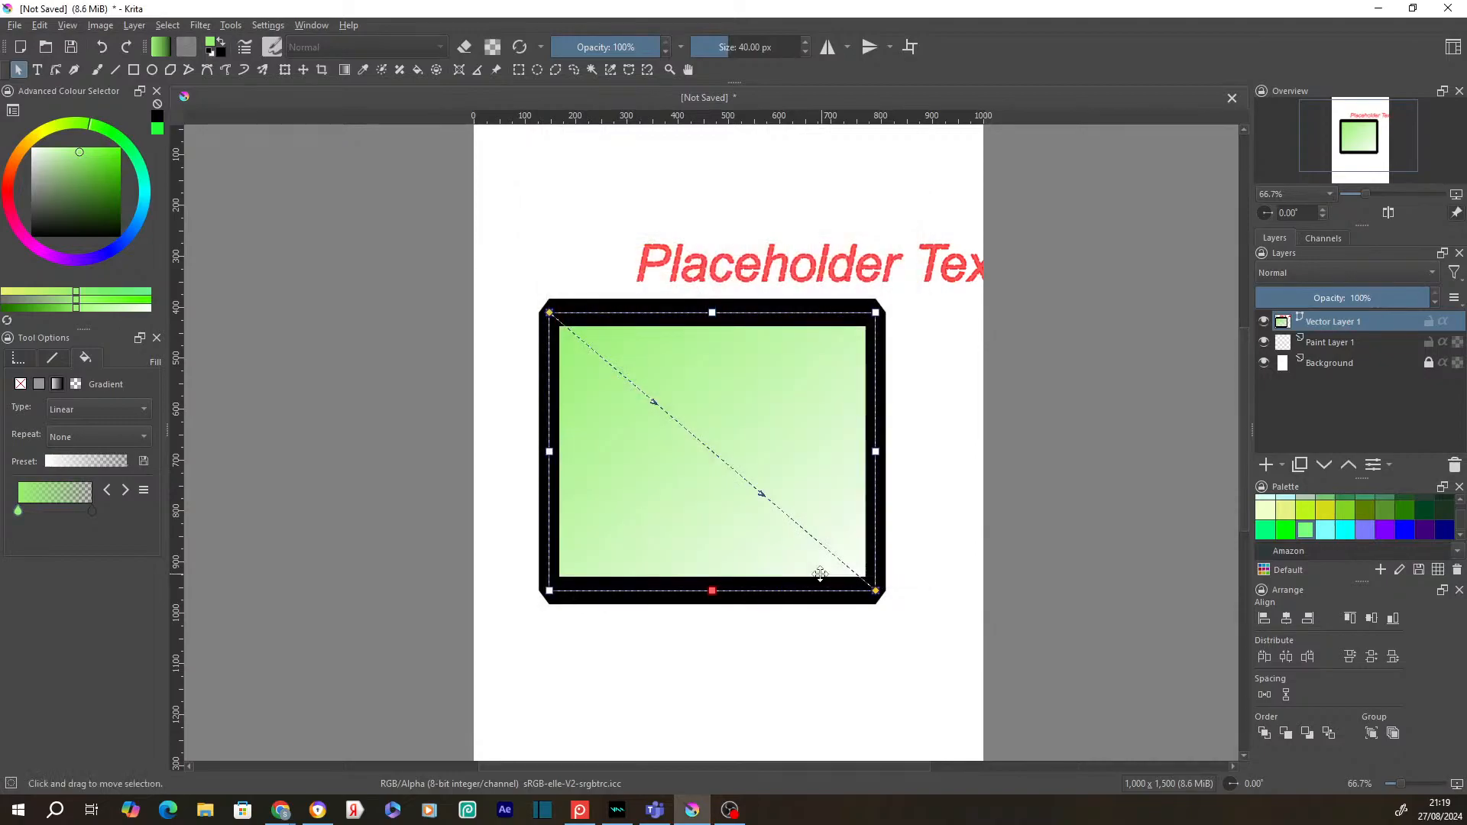
Step: Unlock the Background layer and fill it with a dark grey using the Fill tool
click(1330, 363)
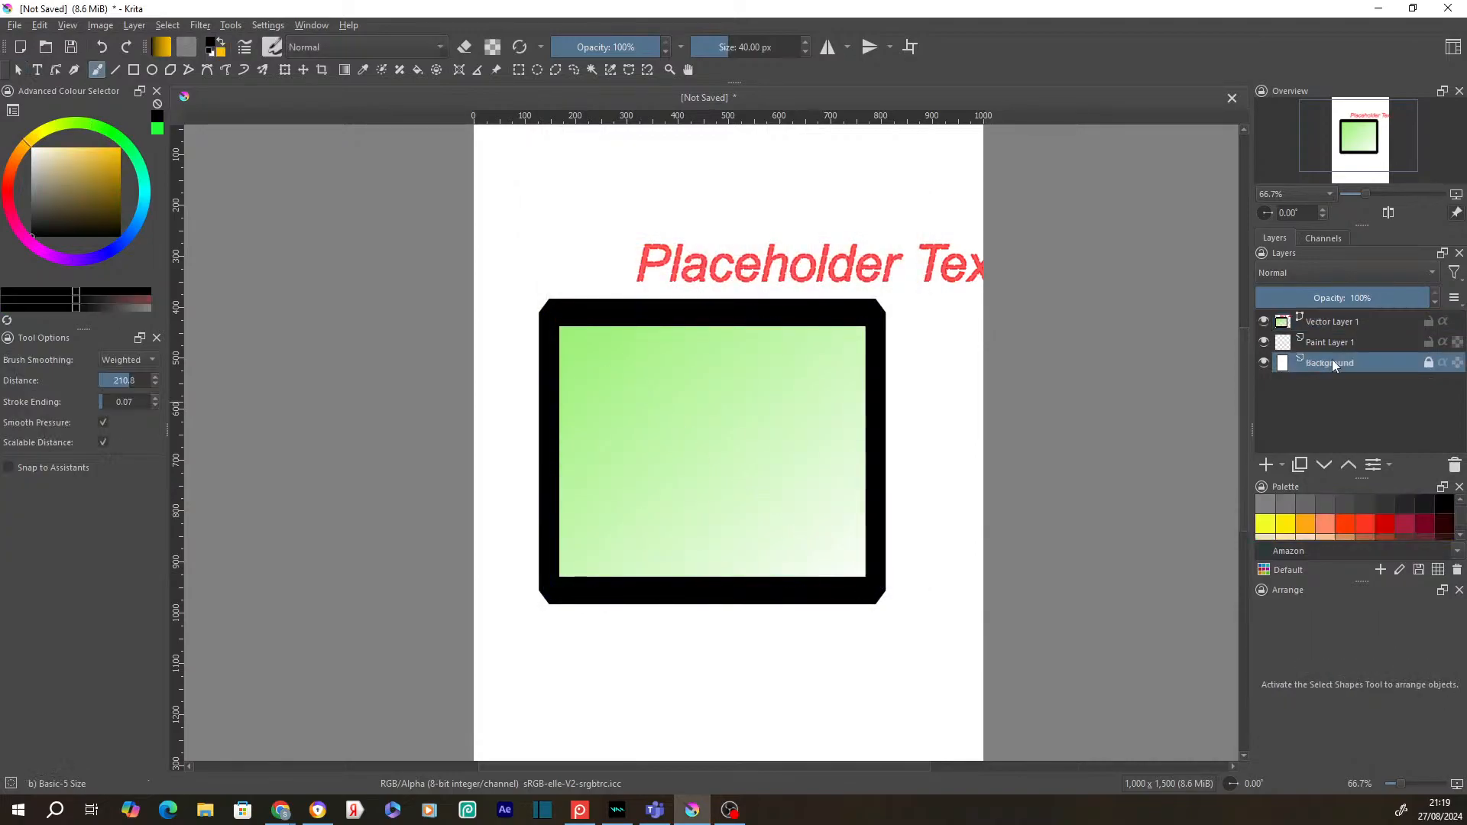
click(417, 69)
click(1429, 363)
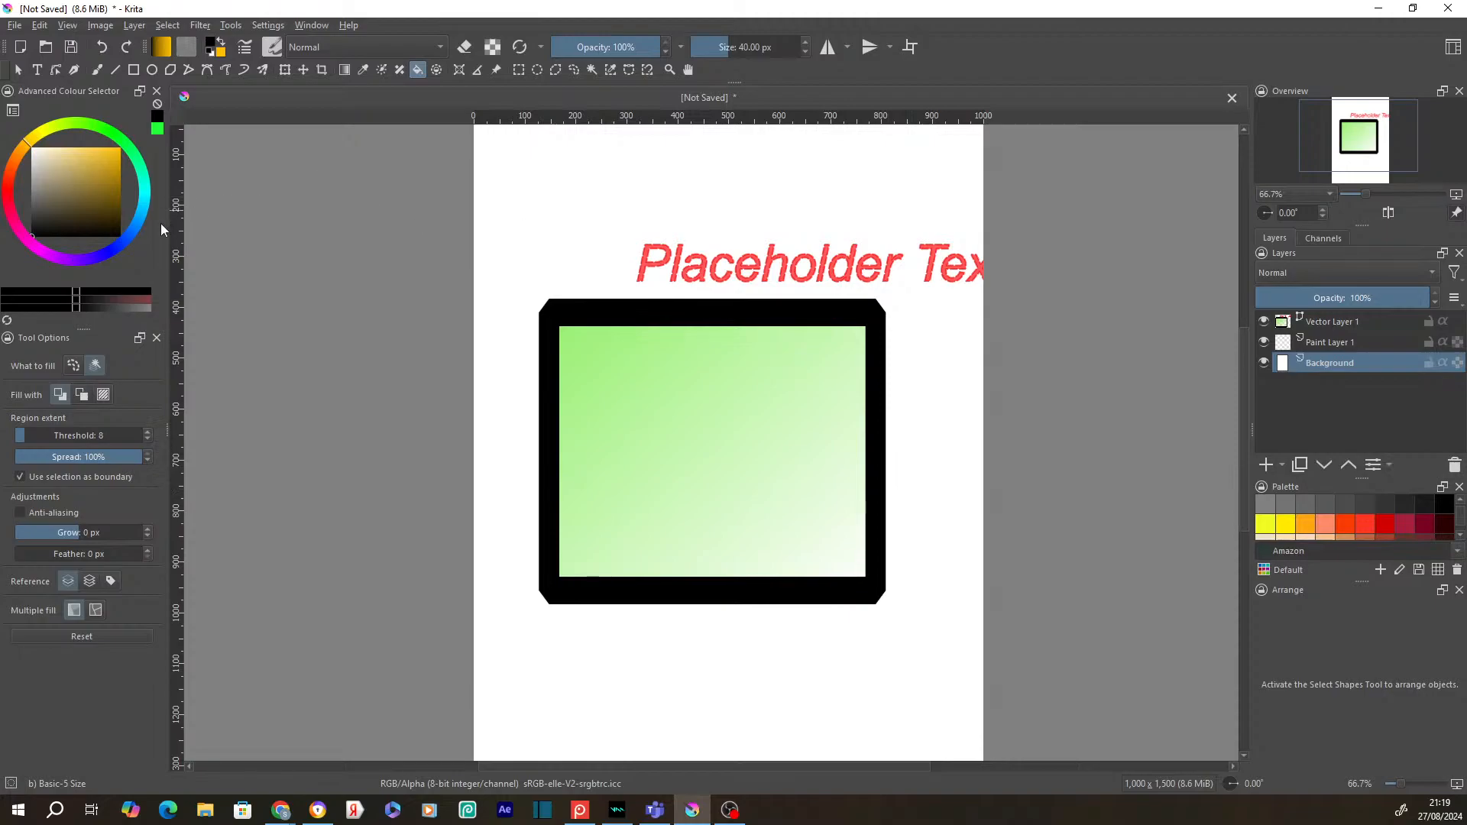
click(37, 214)
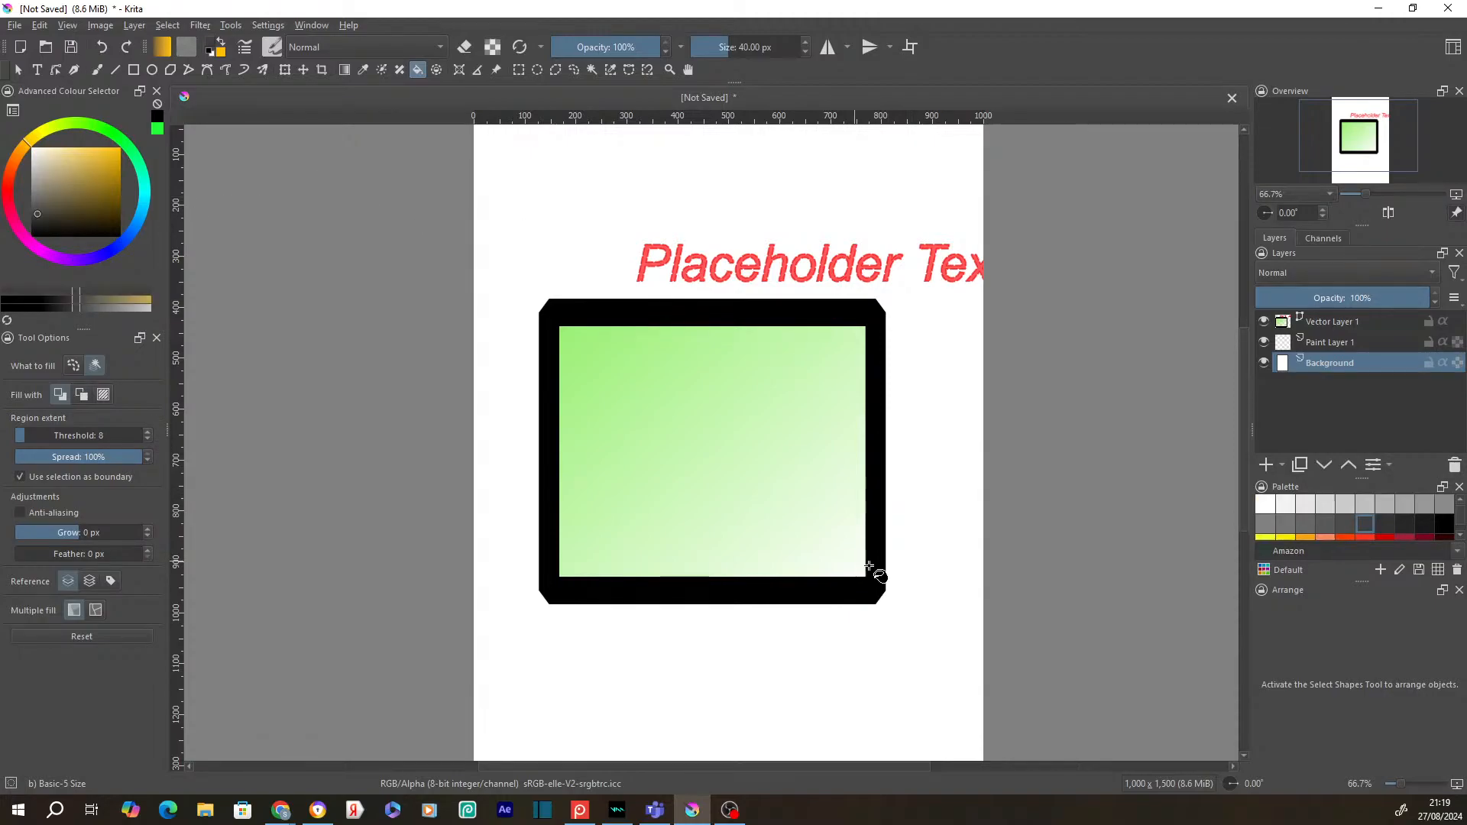
click(739, 493)
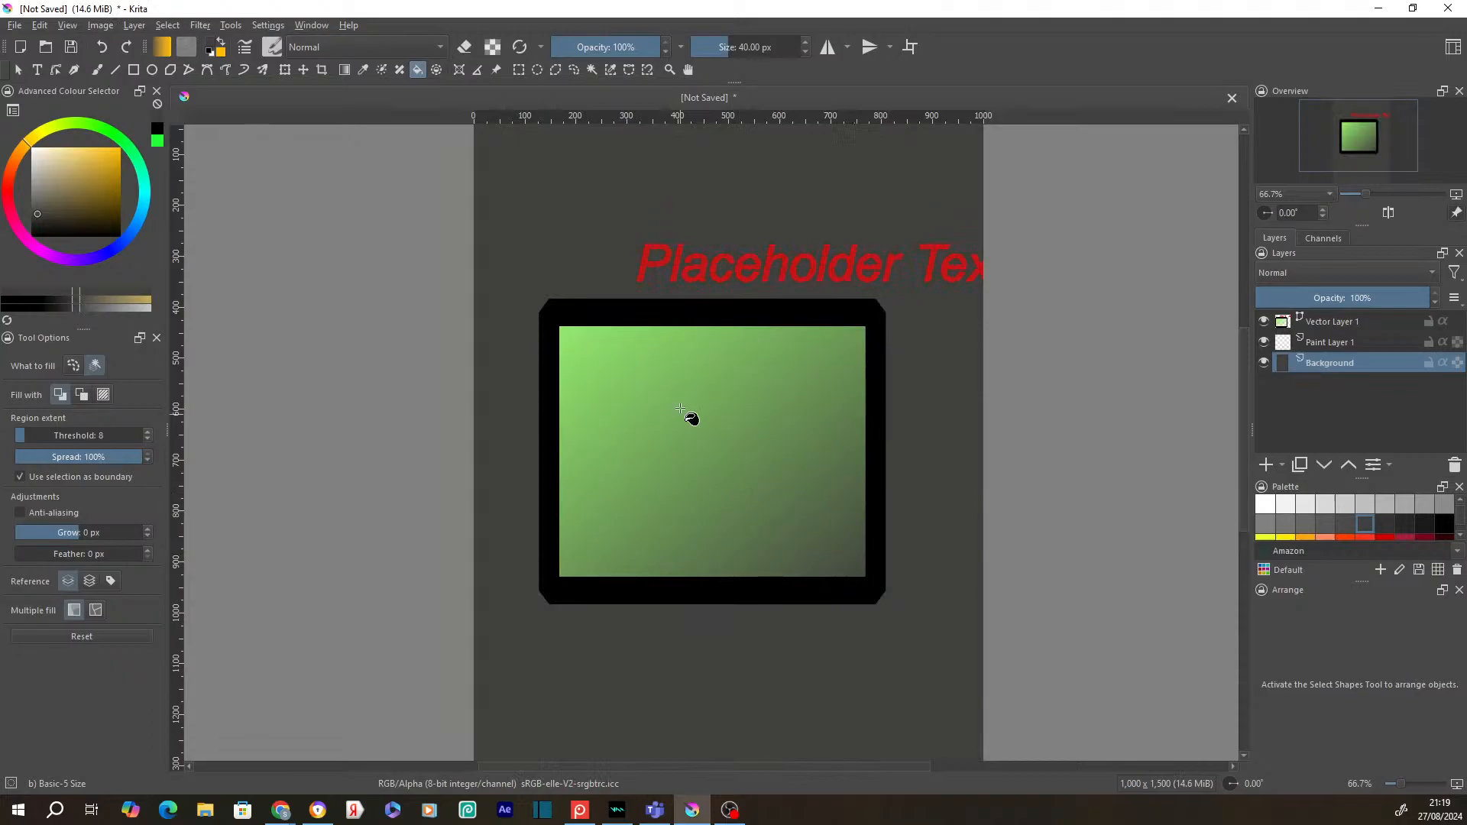
Step: Move the gradient rectangle on Vector Layer 1 up over the text and back down below it, and deselect it
click(1336, 324)
drag(721, 413, 764, 236)
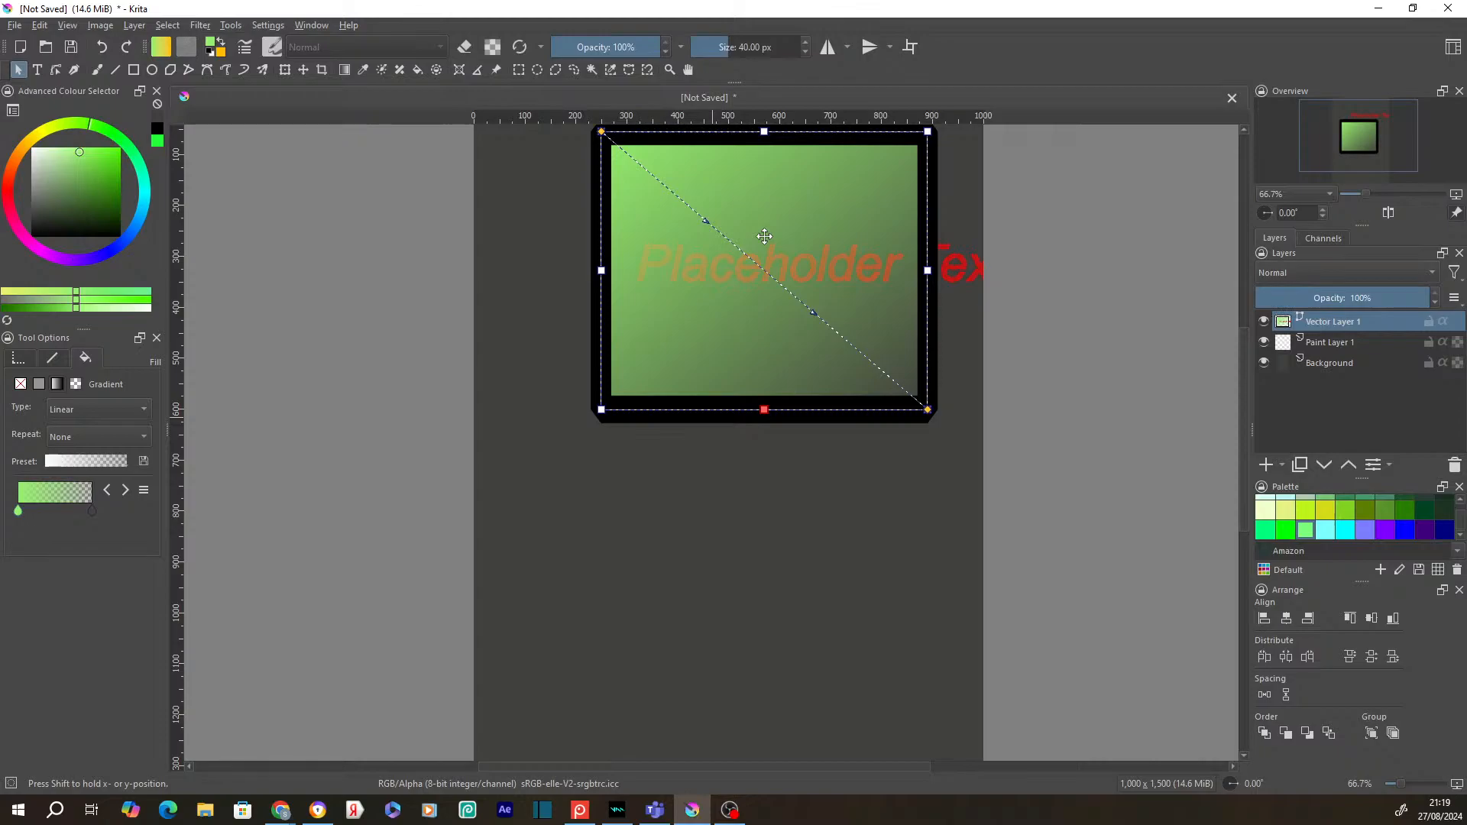
drag(764, 236, 738, 462)
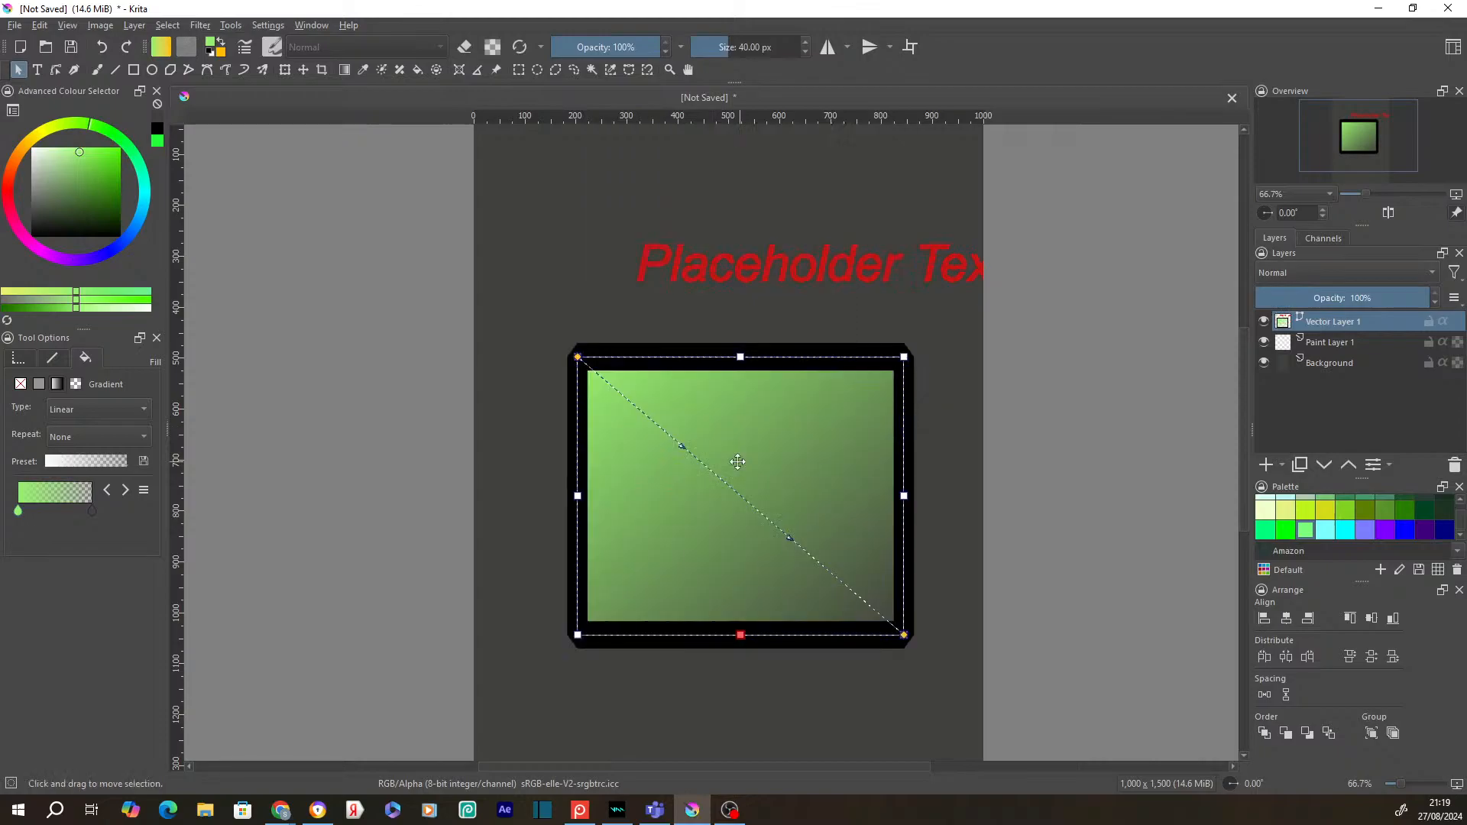
click(367, 229)
Step: Draw a dark-filled, amber-outlined ellipse across the gradient rectangle's upper edge and select both shapes
click(152, 70)
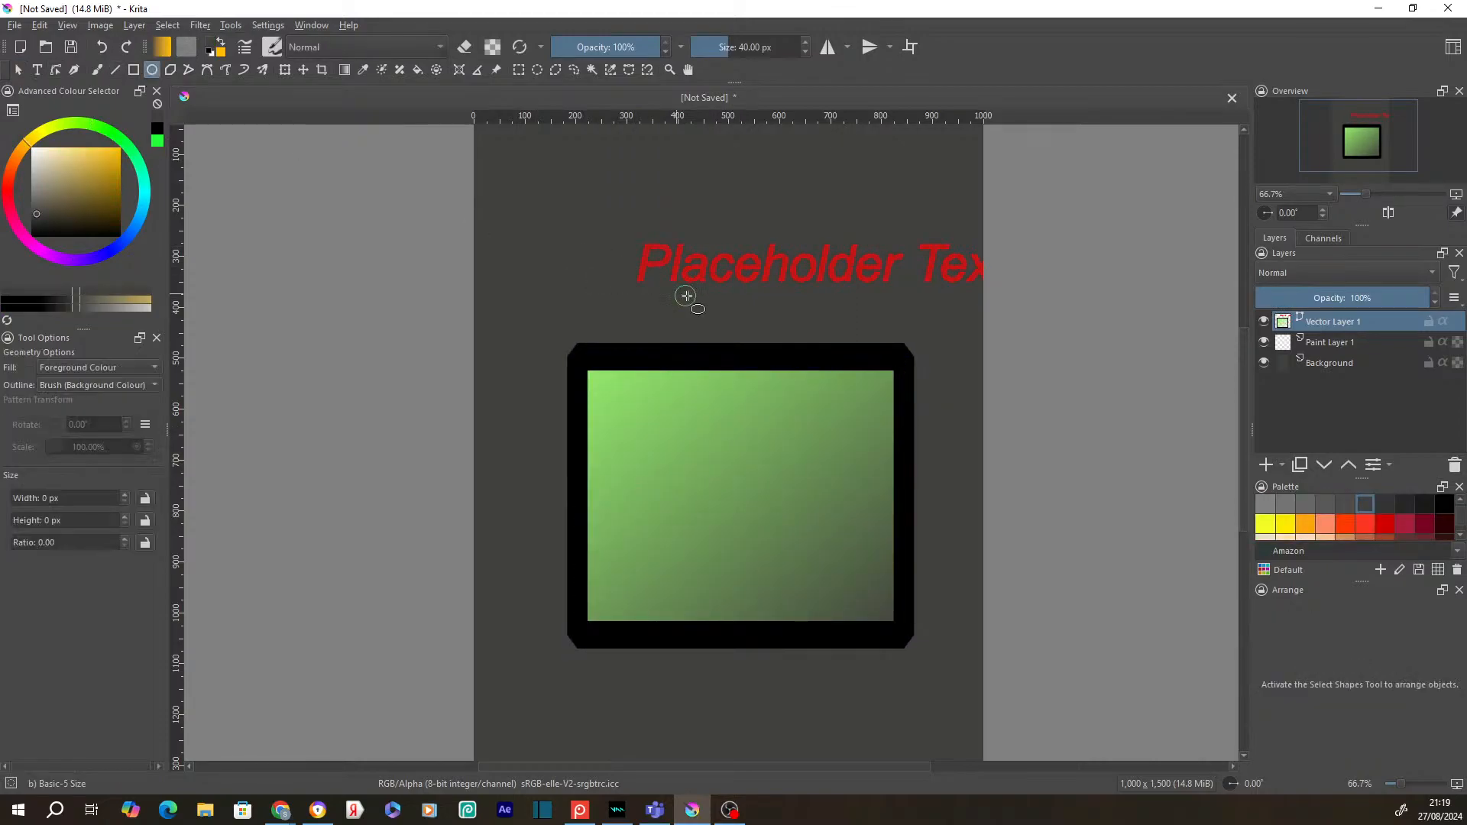
drag(685, 290, 795, 401)
click(19, 71)
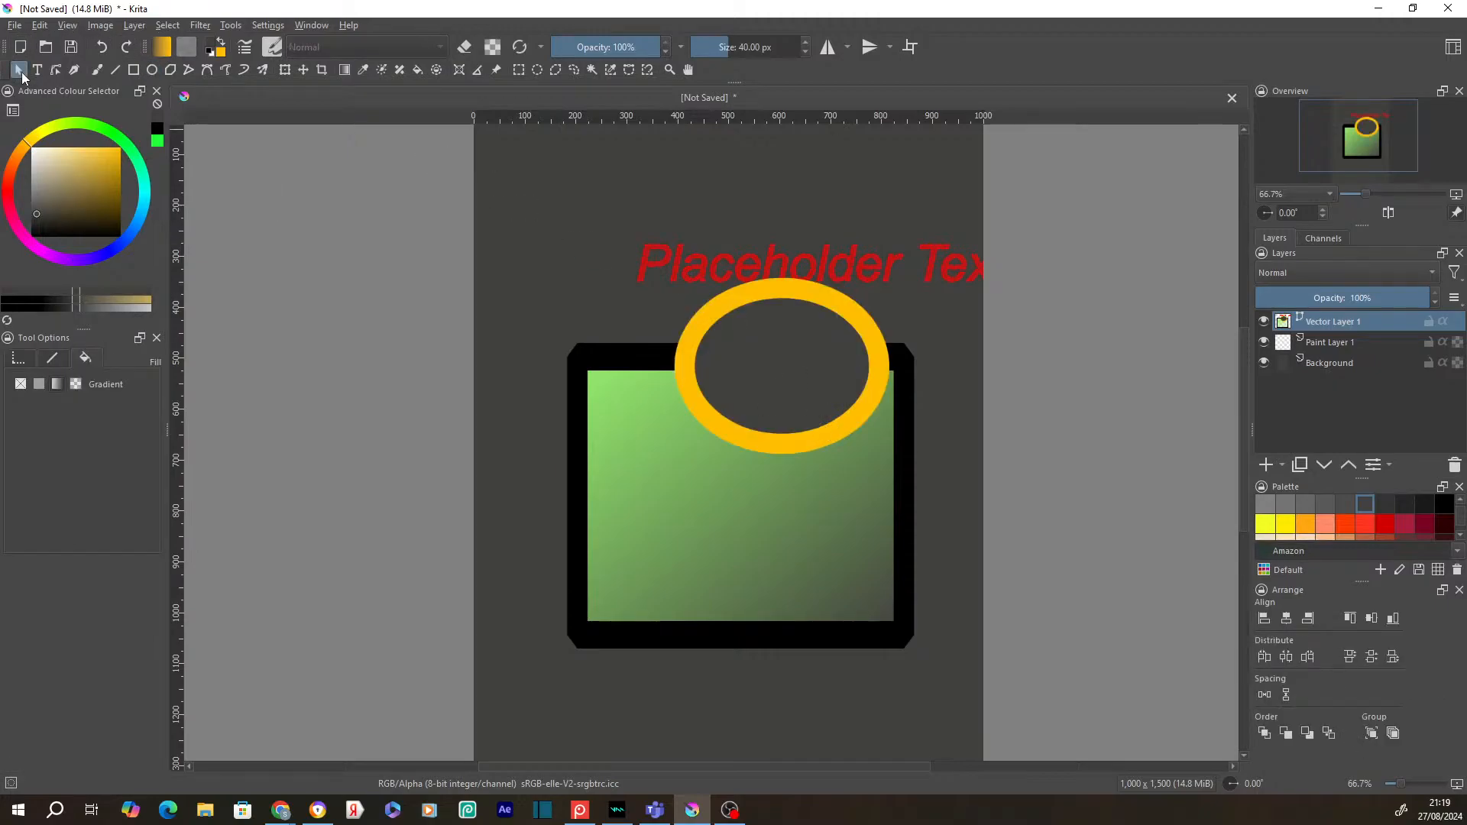
click(754, 356)
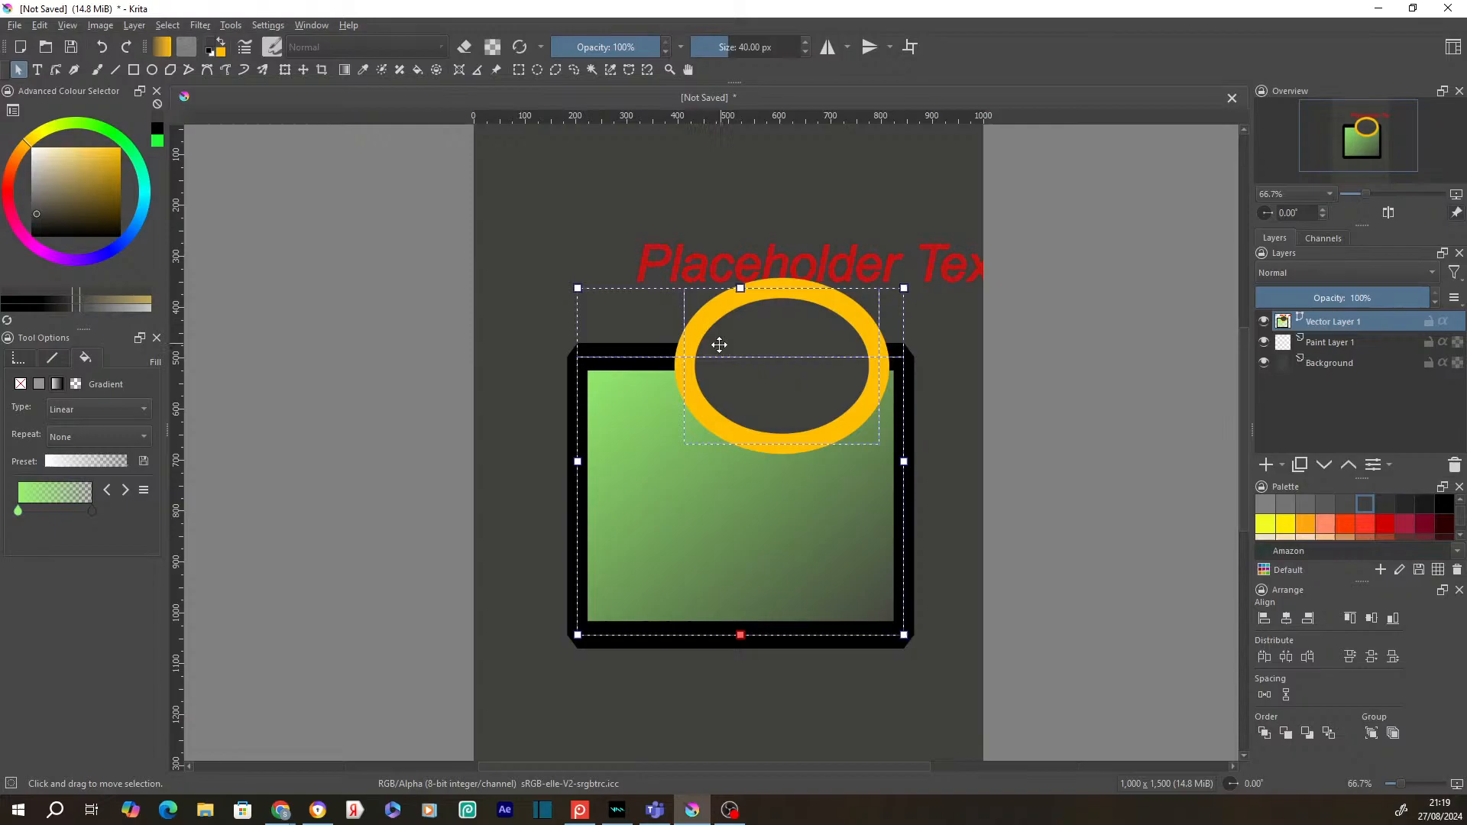
click(729, 349)
shift+click(646, 400)
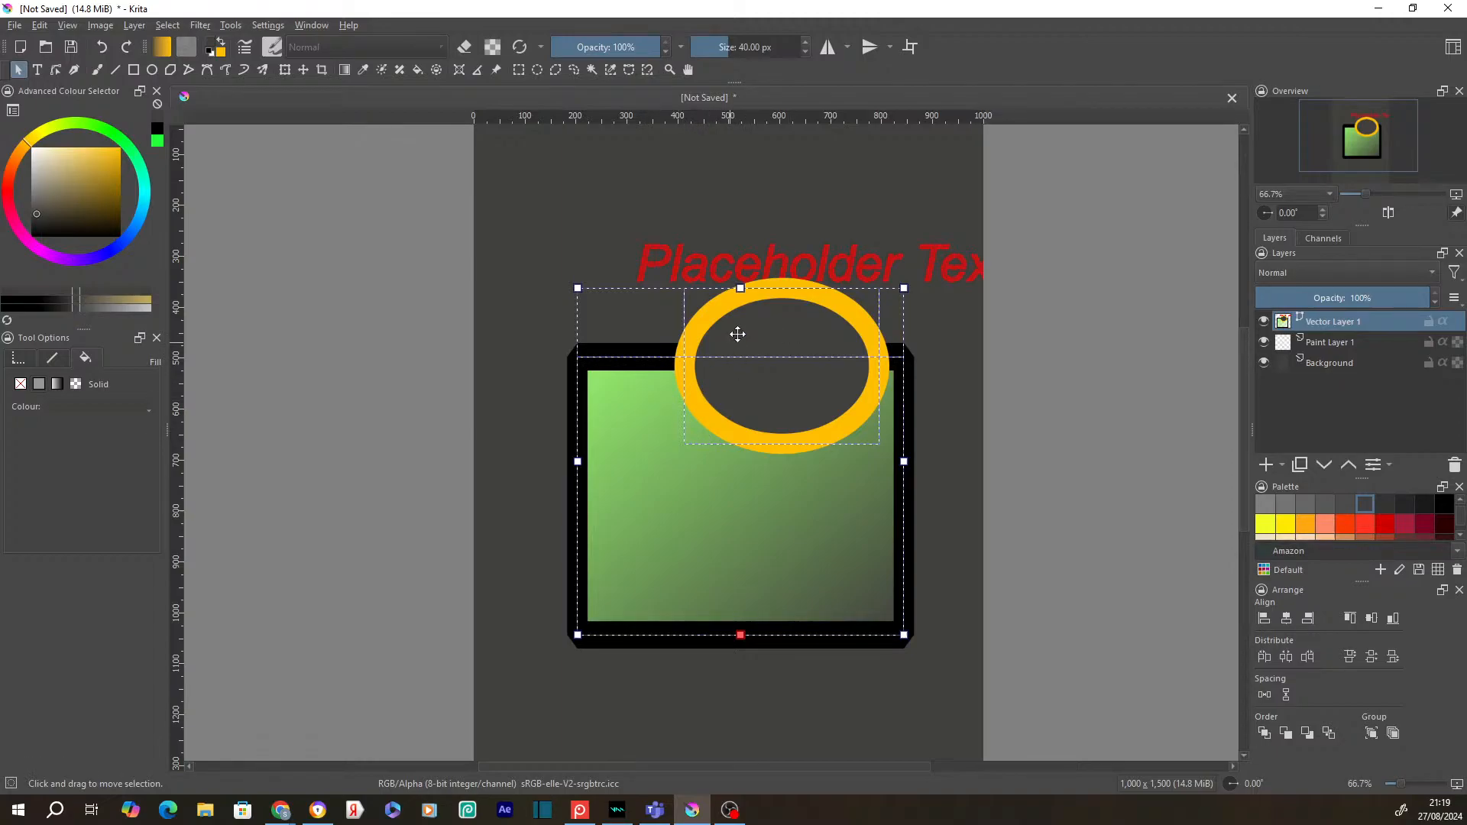
Step: Try the Intersect logical operation on the selected ellipse and rectangle, and undo it
right_click(659, 489)
mouse_move(736, 516)
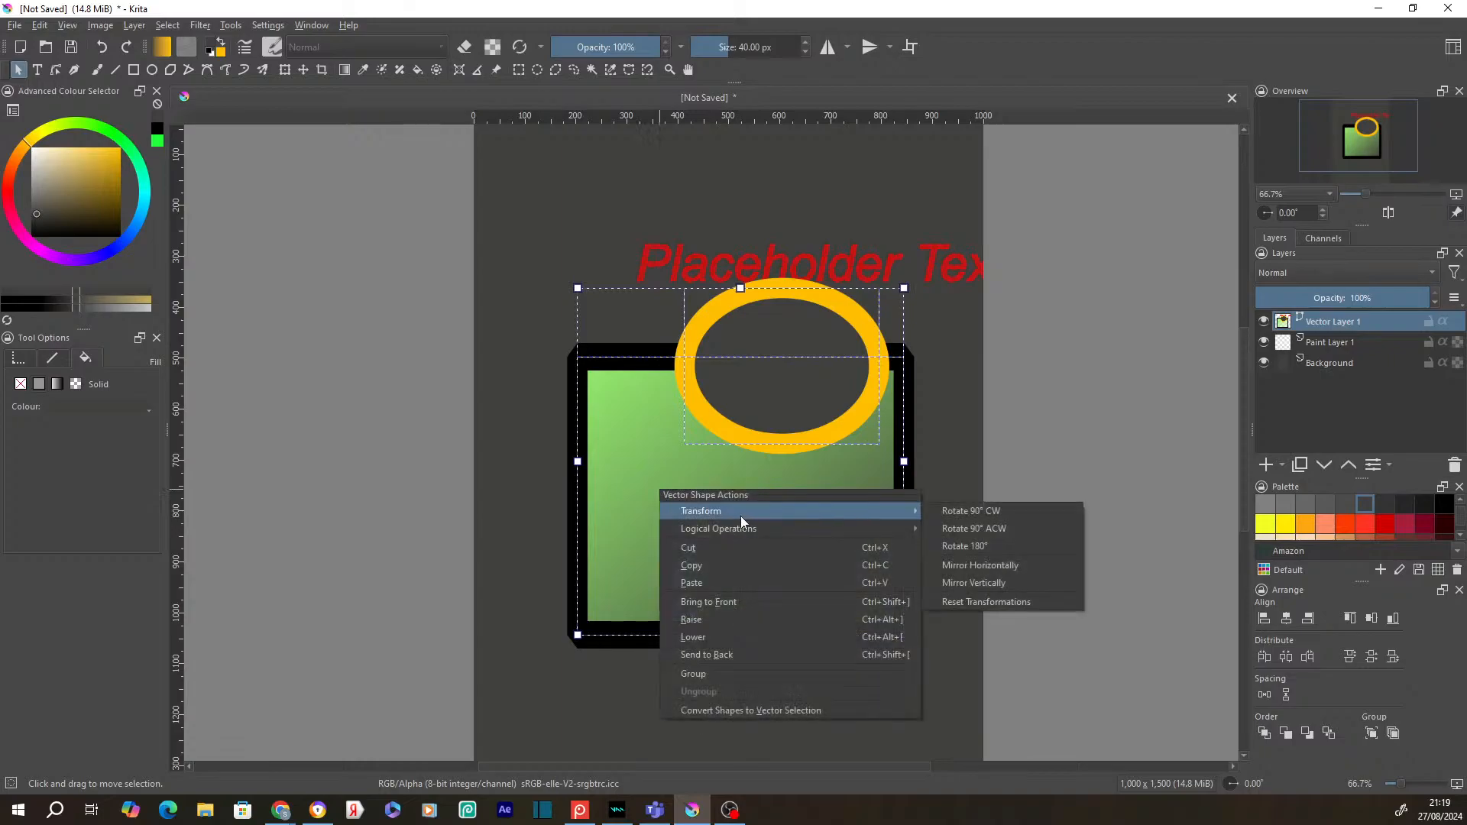
mouse_move(795, 529)
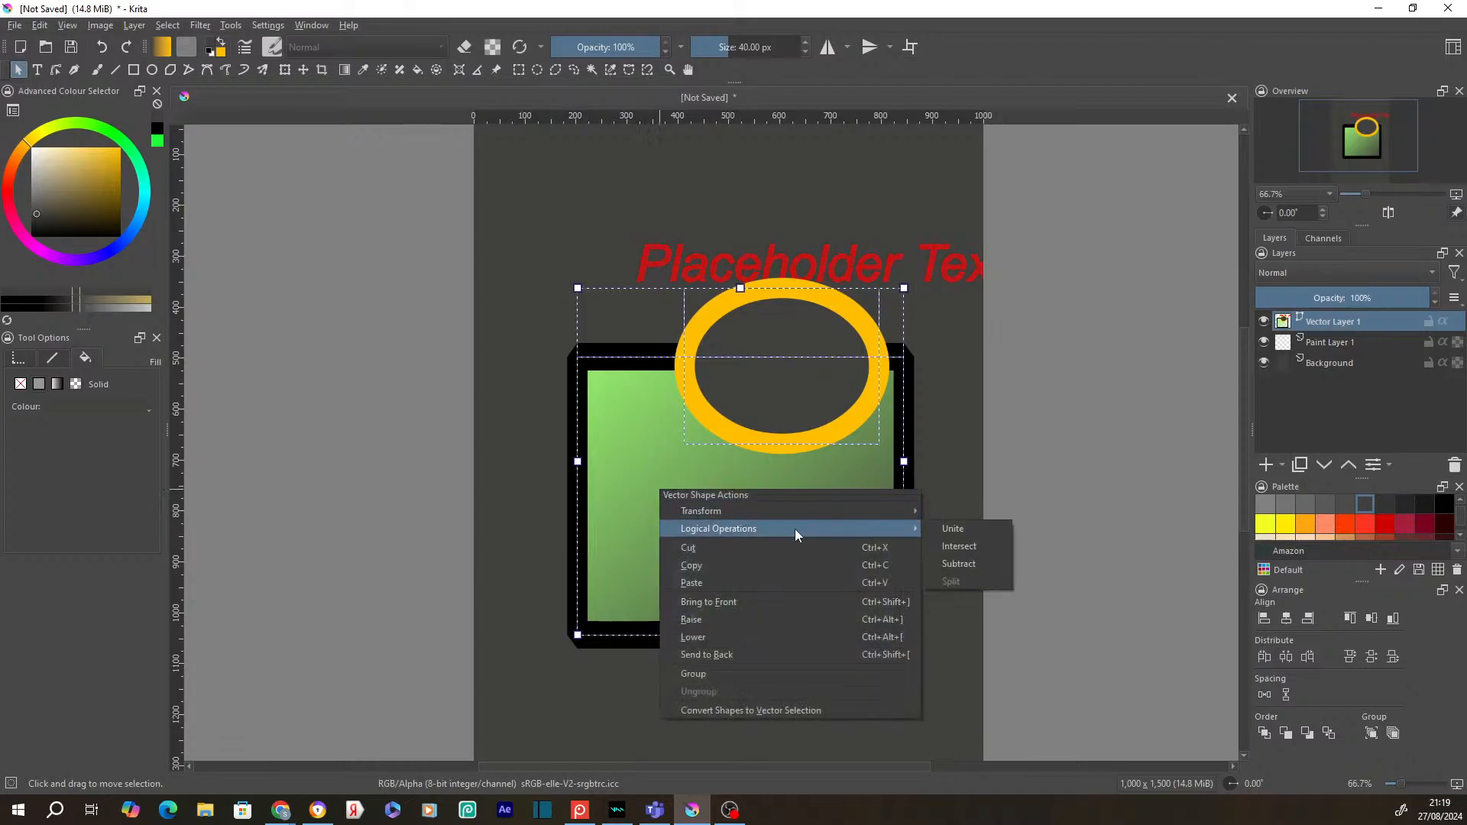
click(986, 544)
key(ctrl+z)
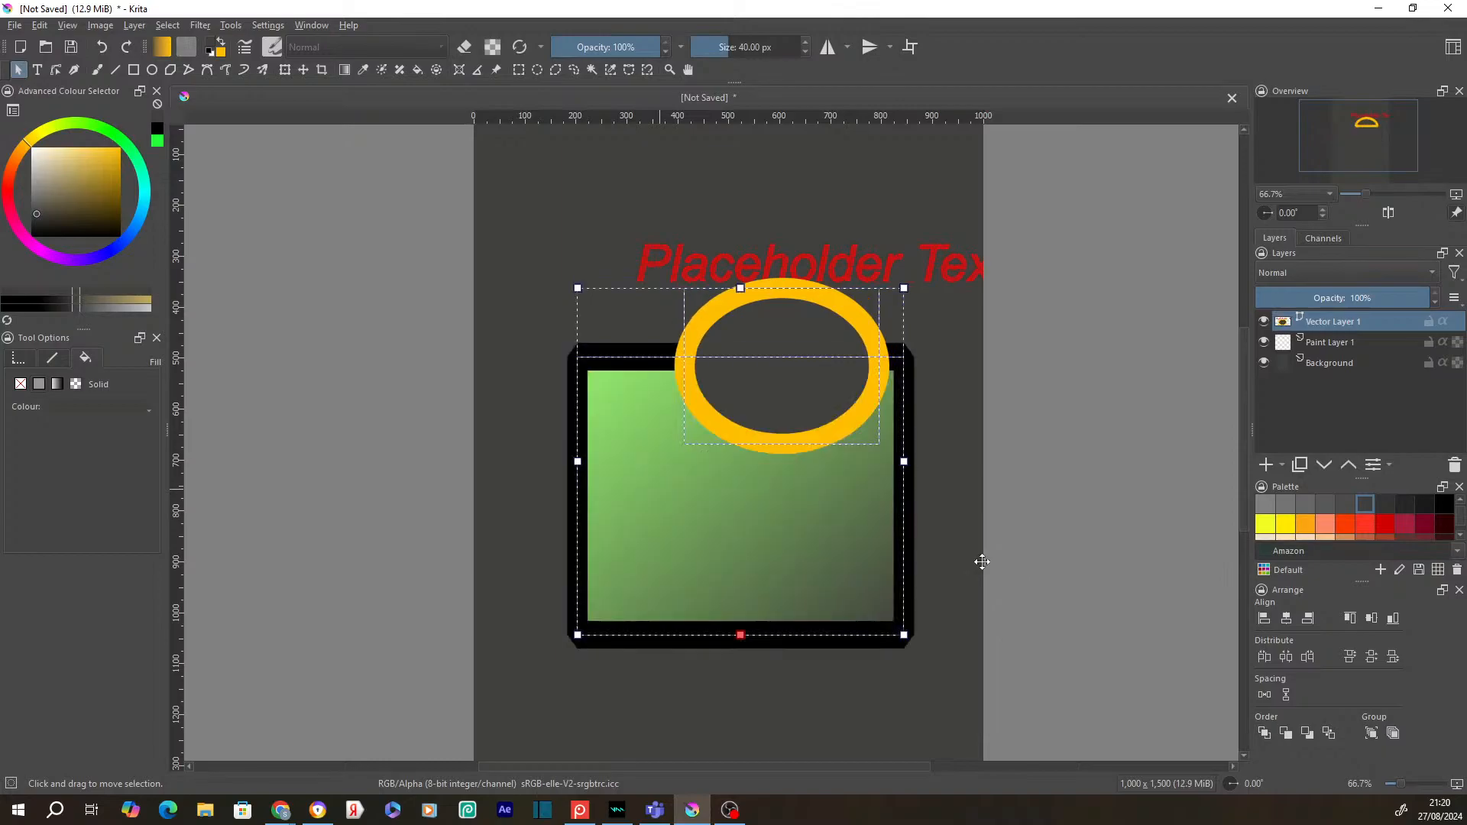
Step: Subtract the ellipse from the gradient rectangle with the Subtract logical operation
right_click(745, 491)
mouse_move(784, 479)
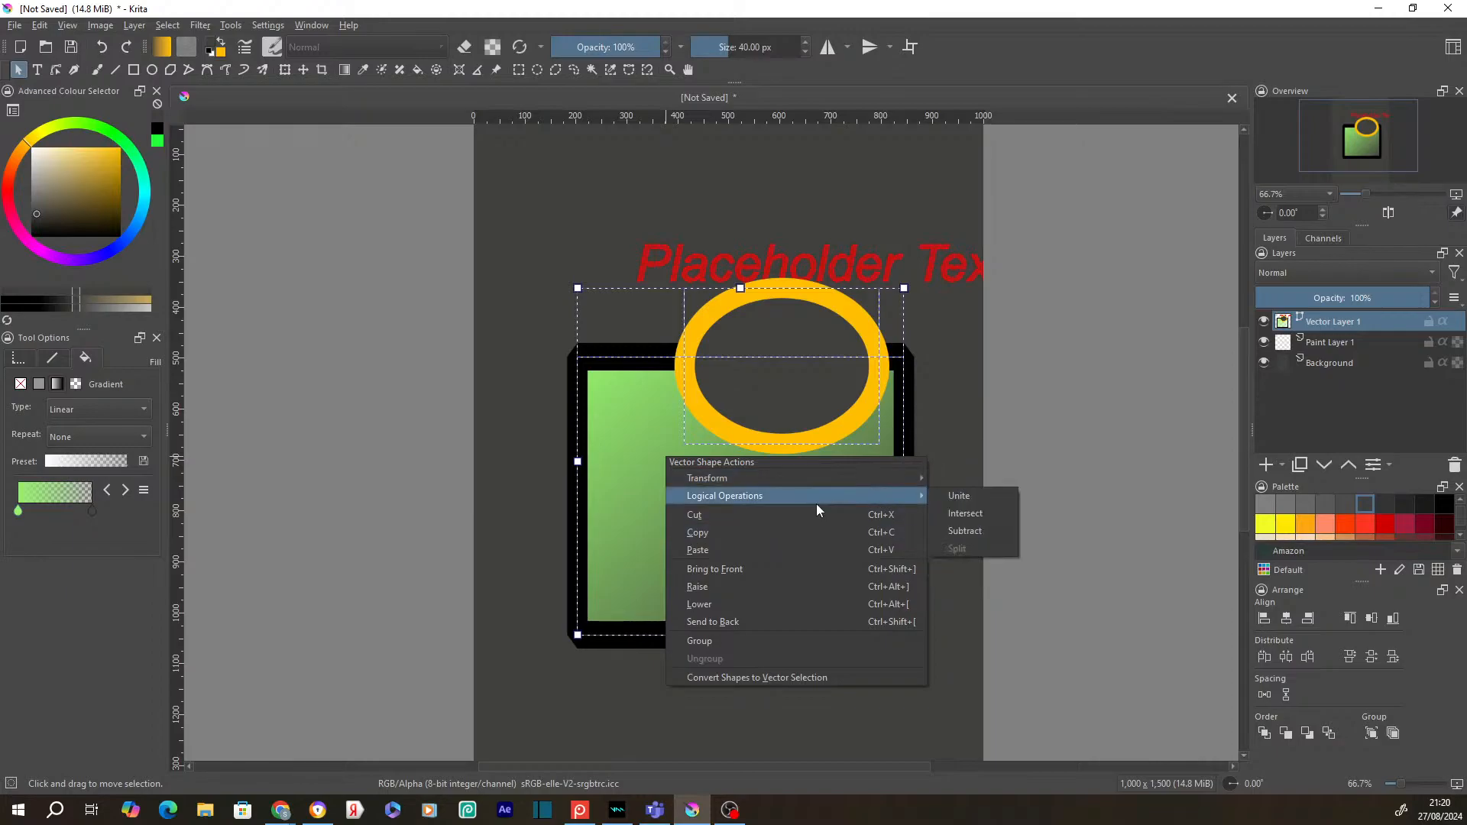
click(955, 529)
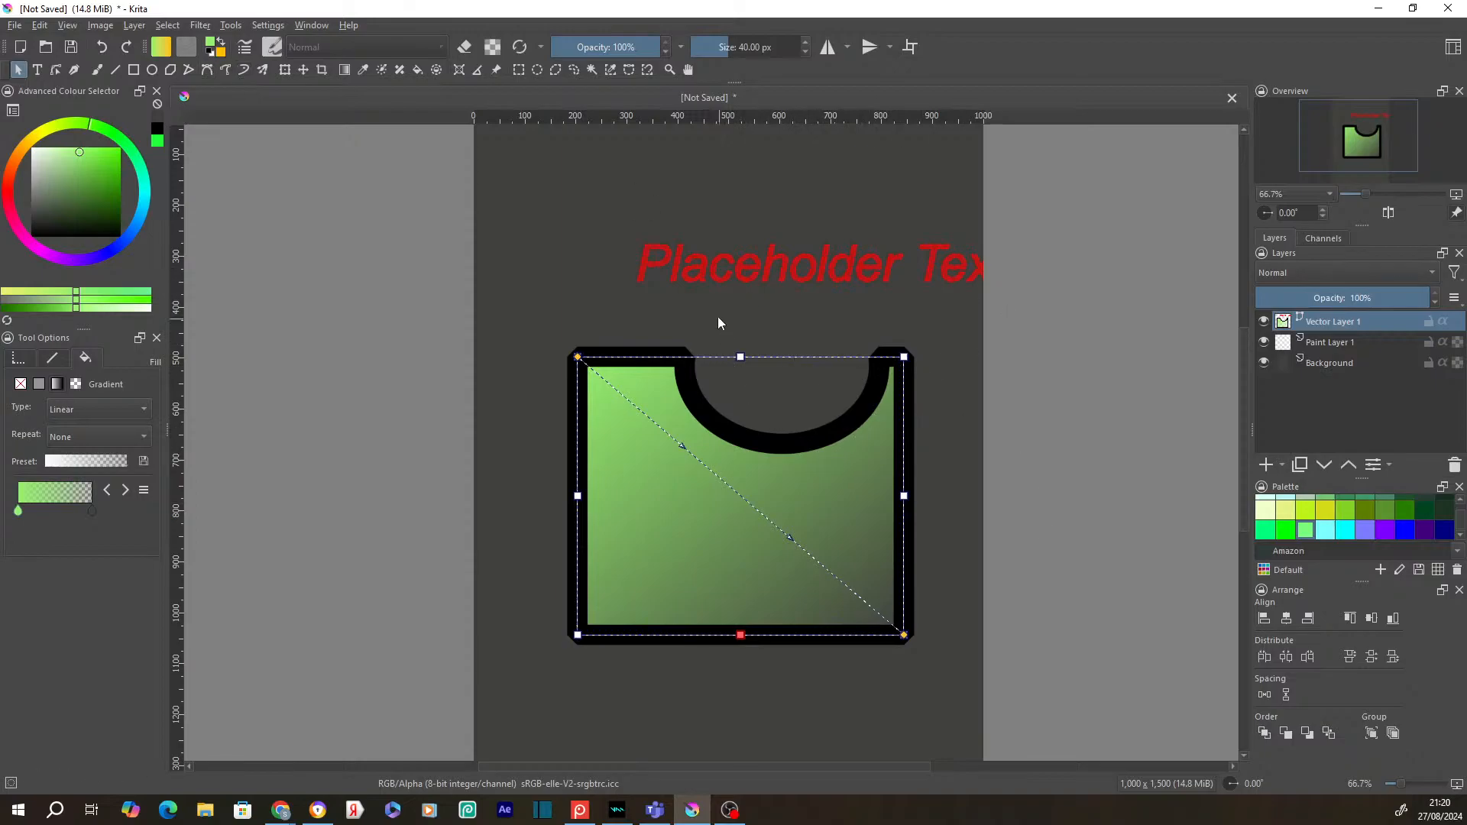
Step: Mirror the notched gradient shape horizontally twice
right_click(688, 391)
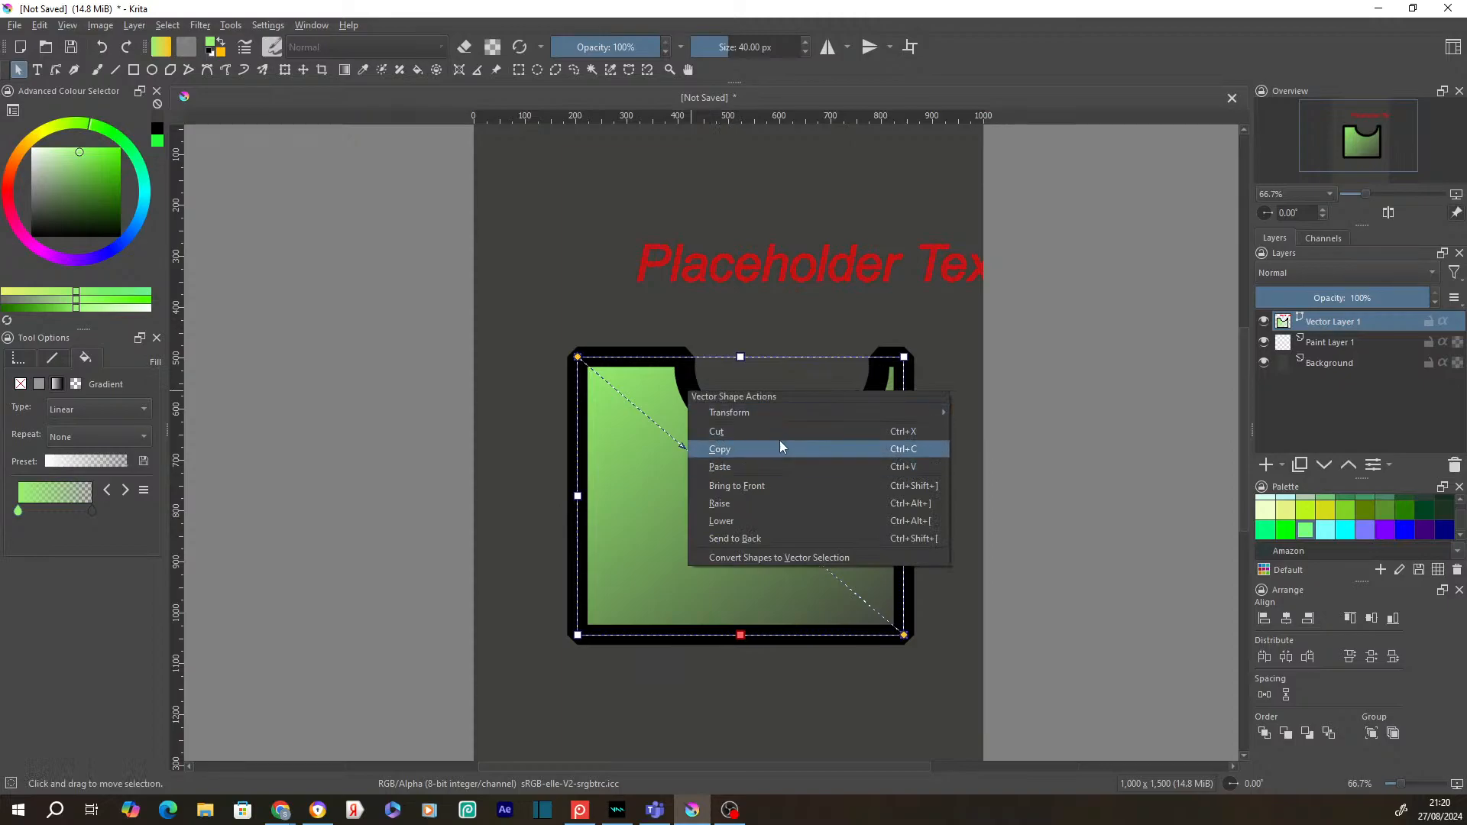
mouse_move(777, 414)
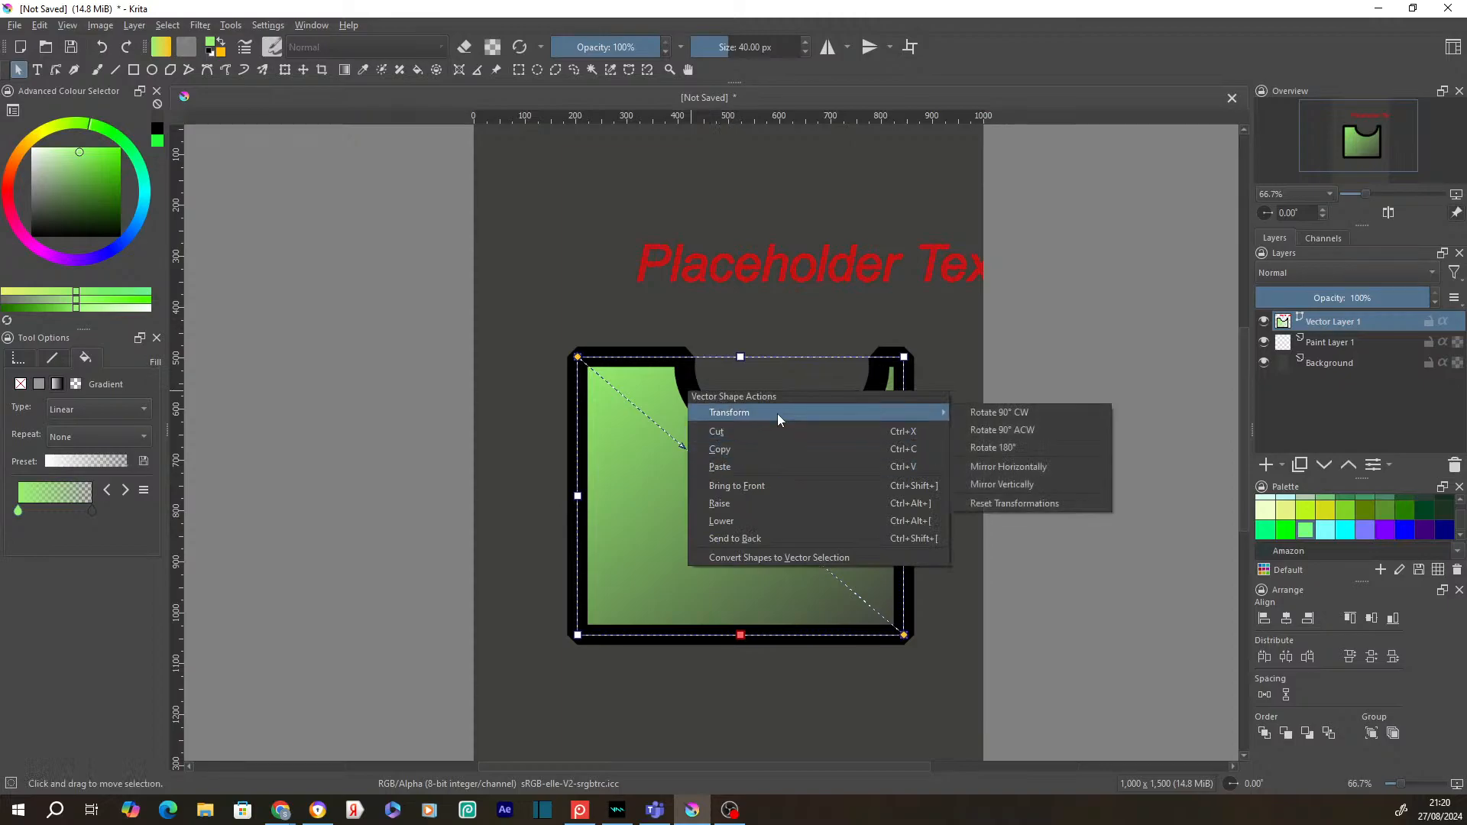
click(1039, 467)
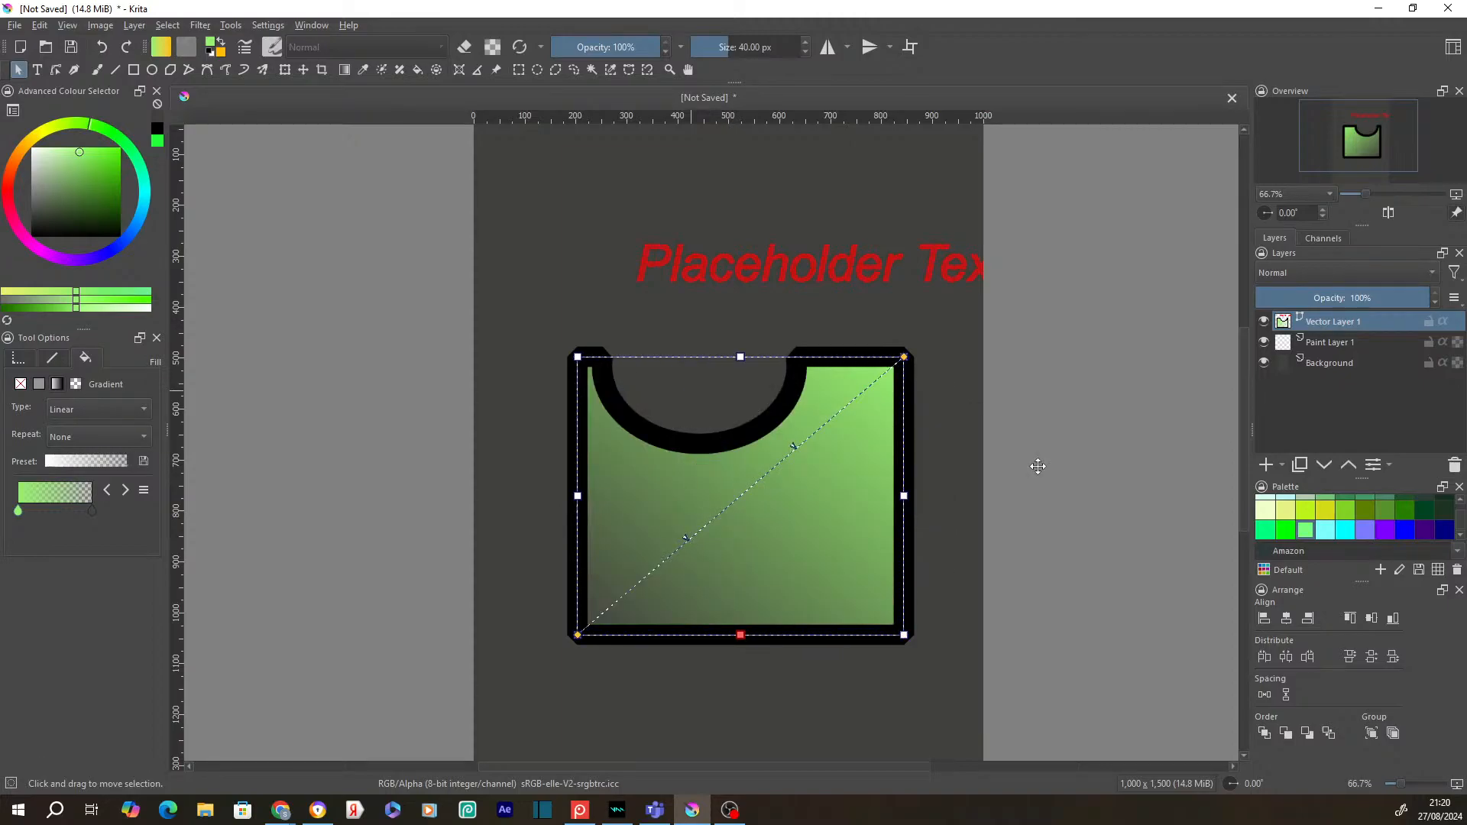
right_click(665, 451)
mouse_move(772, 472)
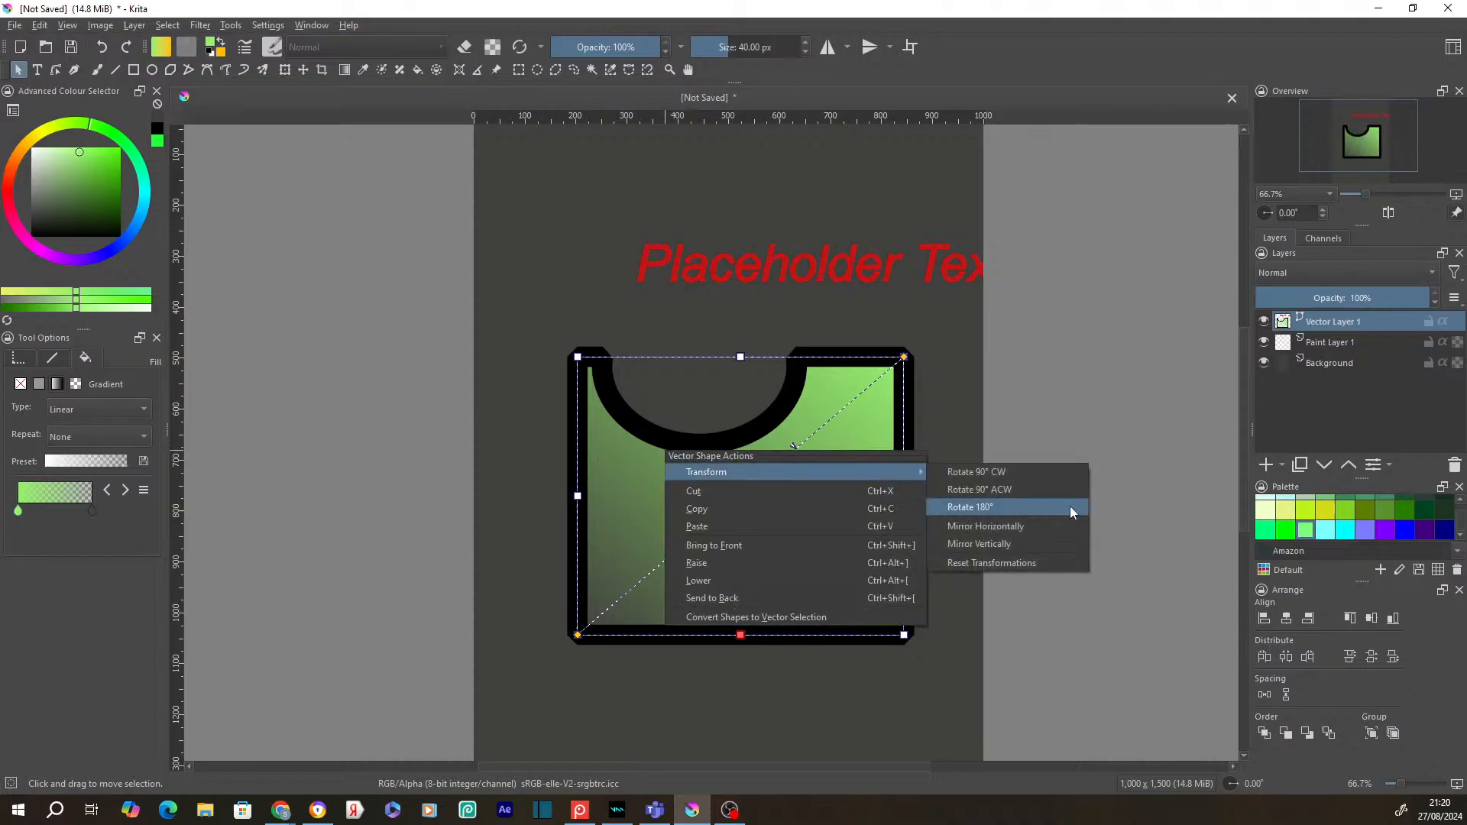
click(1056, 526)
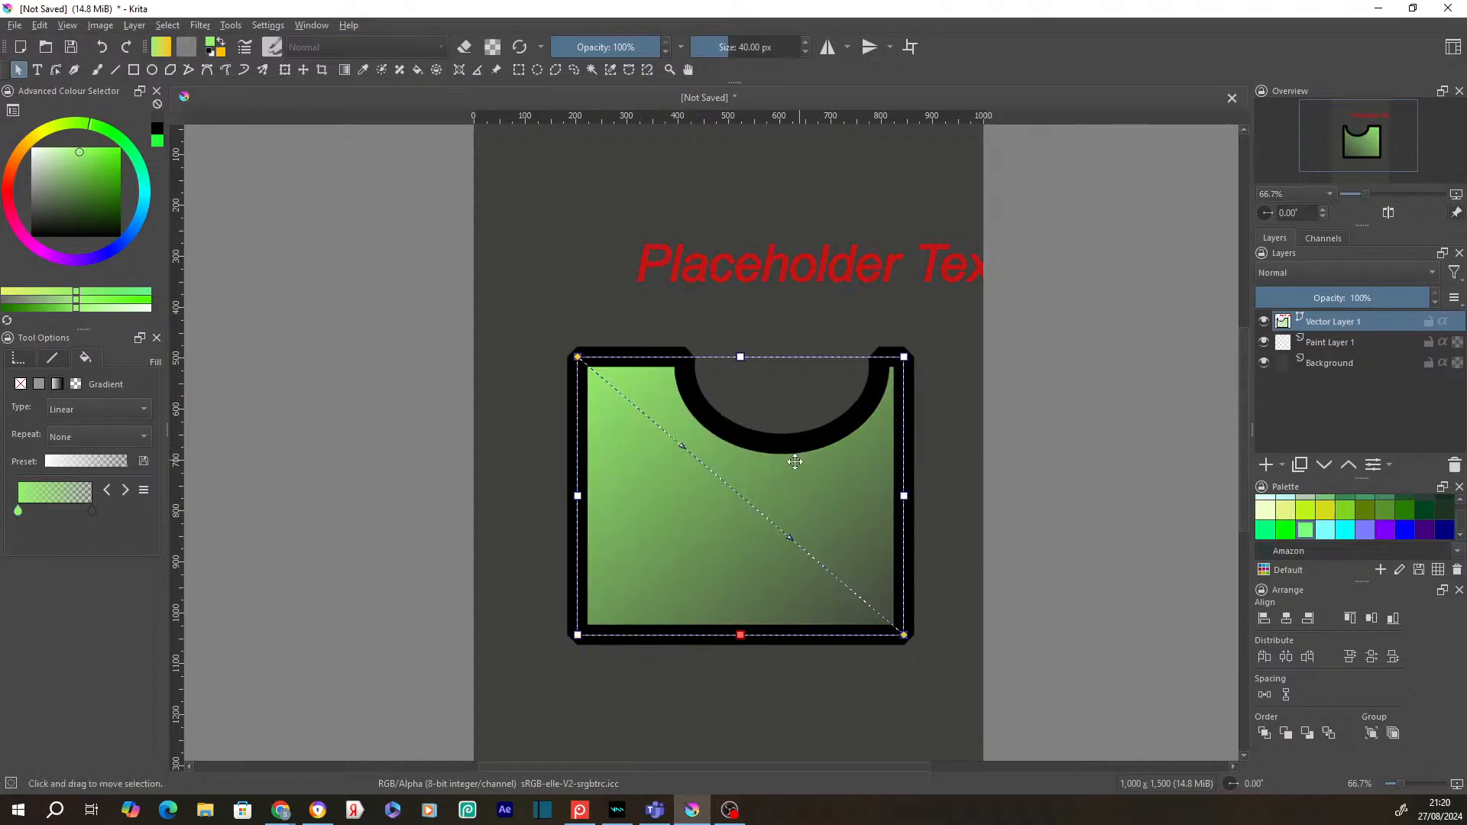
Step: Mirror the notched gradient shape vertically twice
right_click(747, 473)
mouse_move(830, 493)
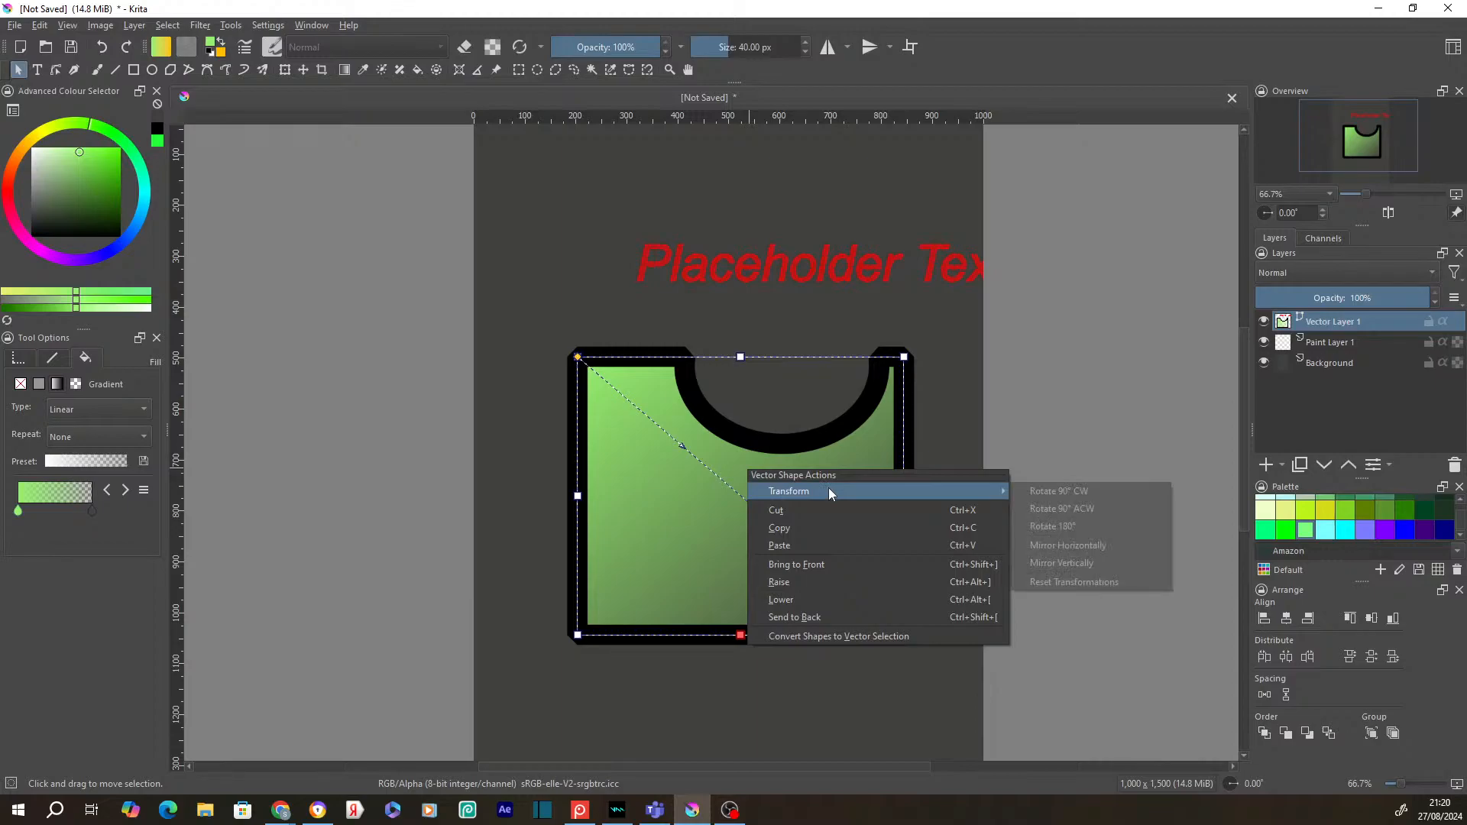
click(1061, 563)
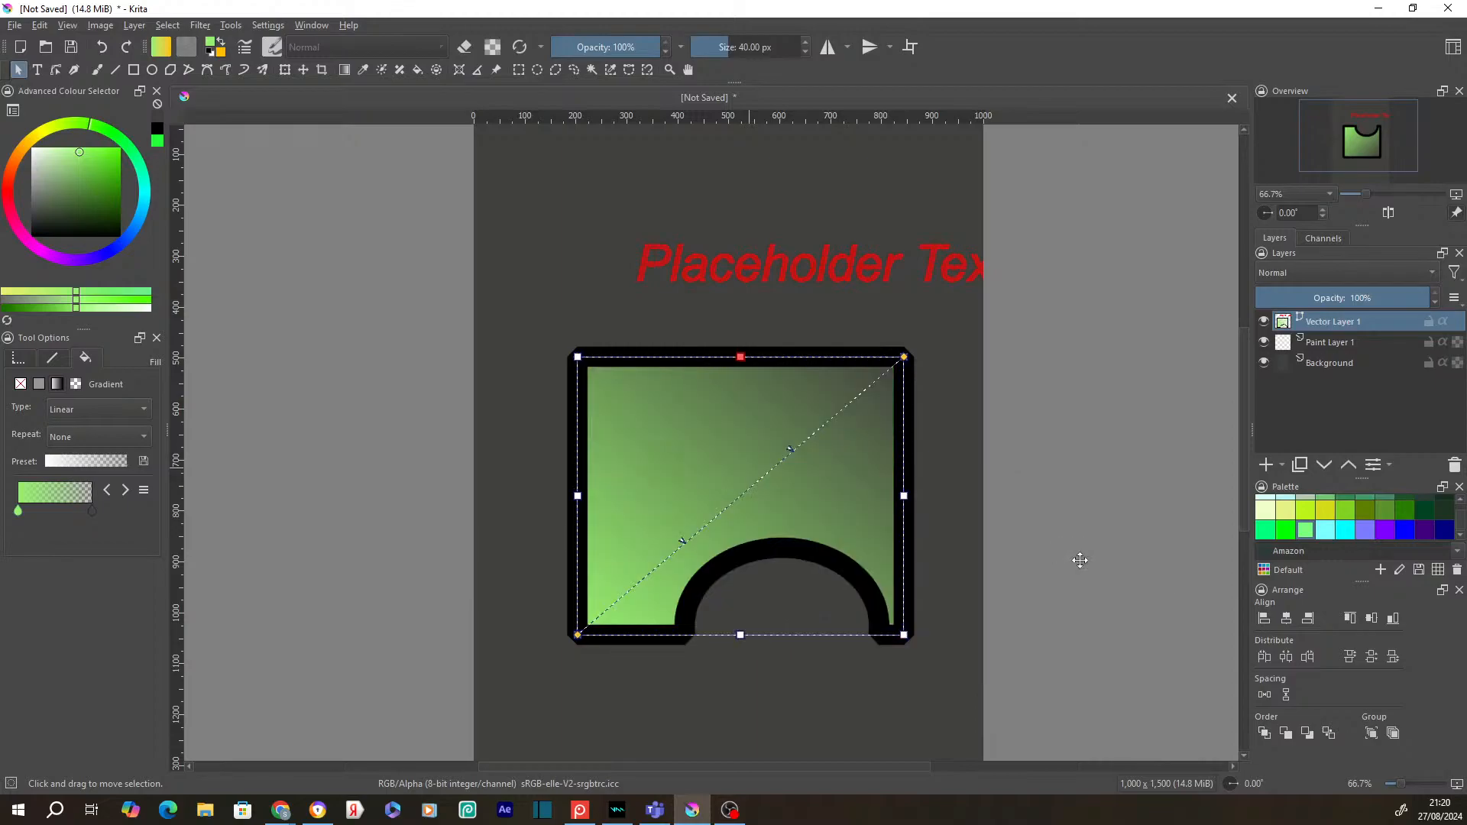
right_click(732, 429)
mouse_move(825, 454)
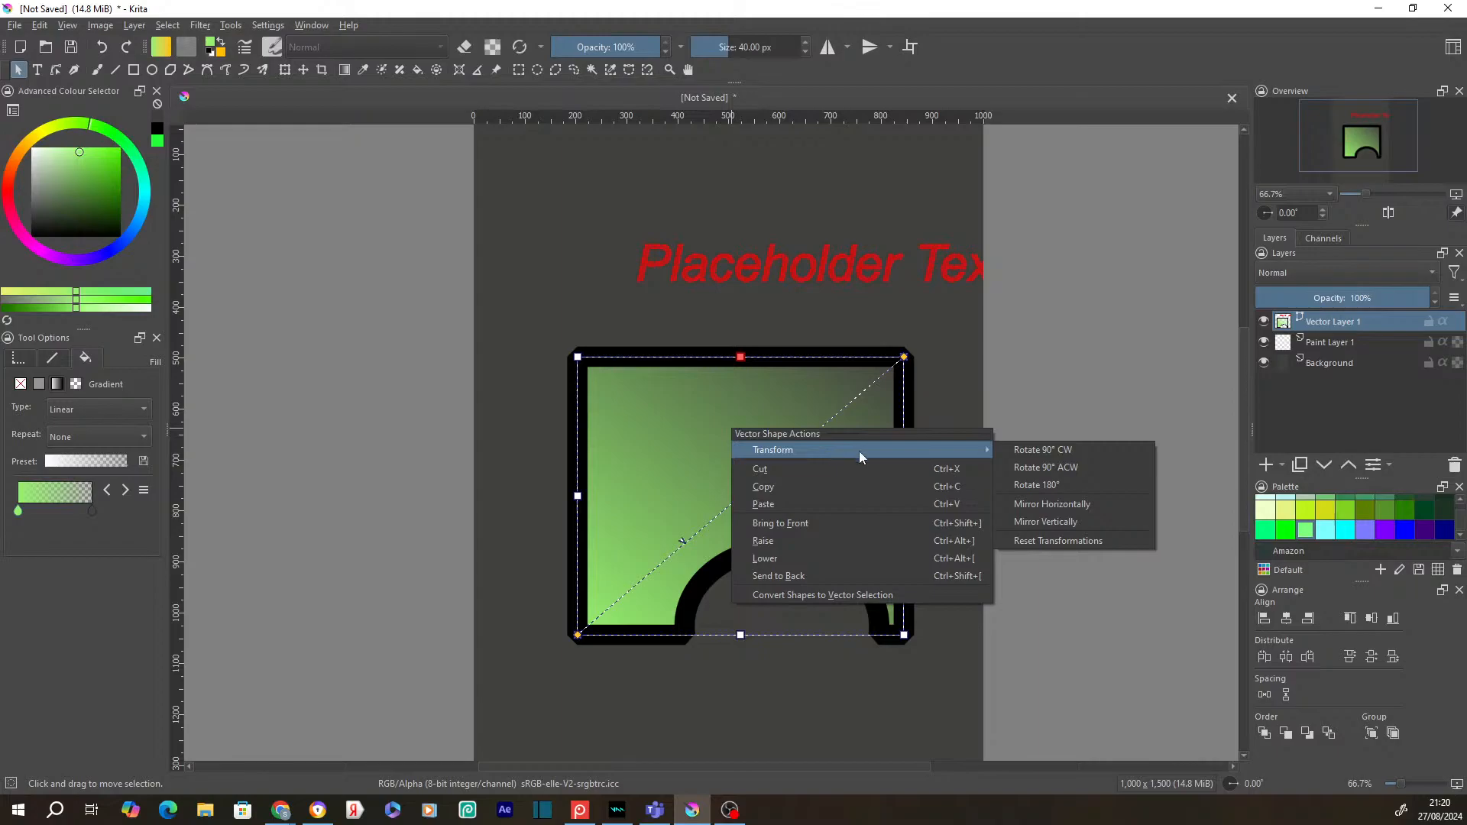
click(1045, 522)
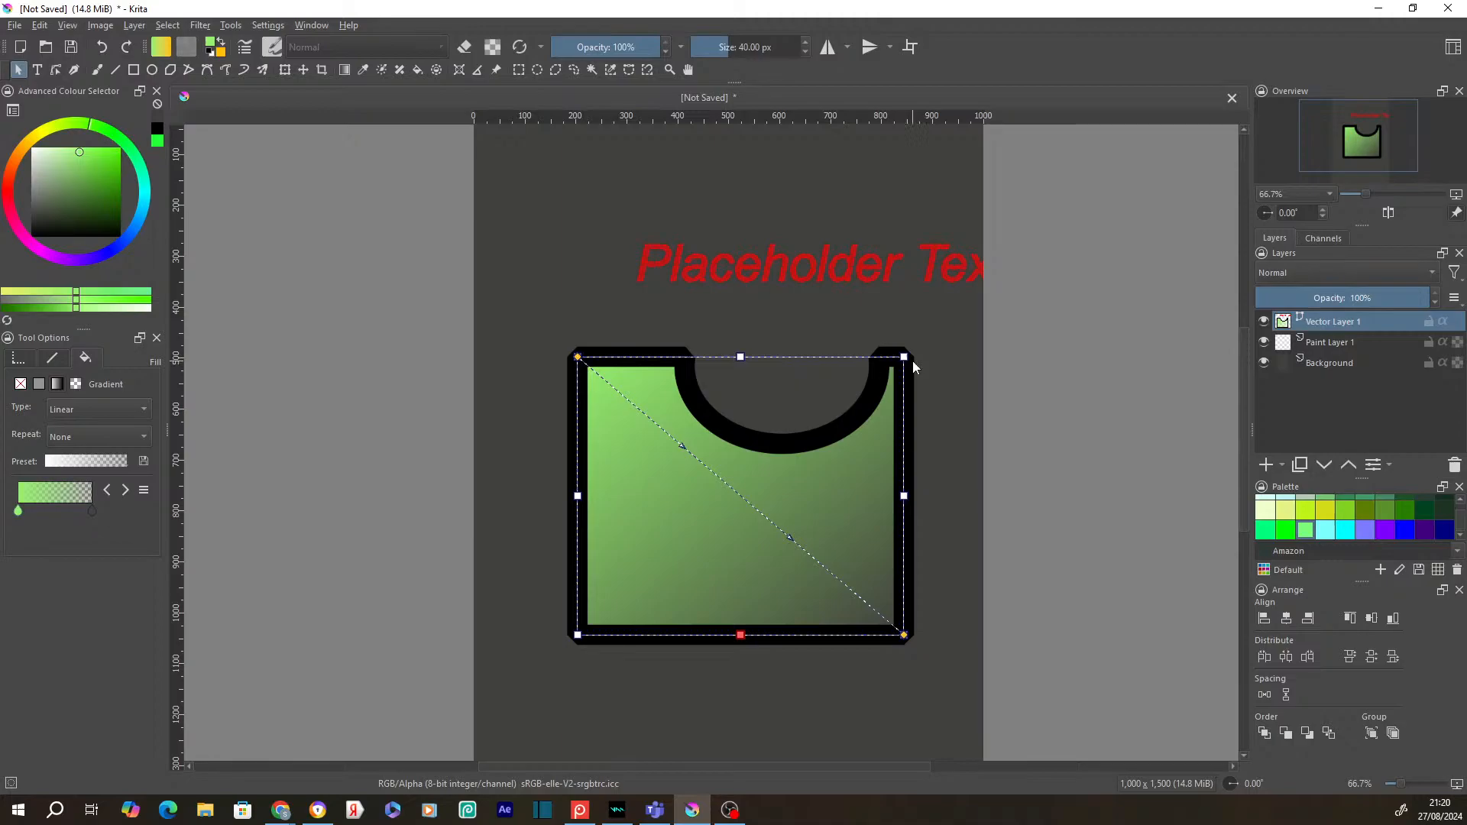
Step: Rotate the notched gradient shape slightly counter-clockwise
drag(912, 361, 858, 309)
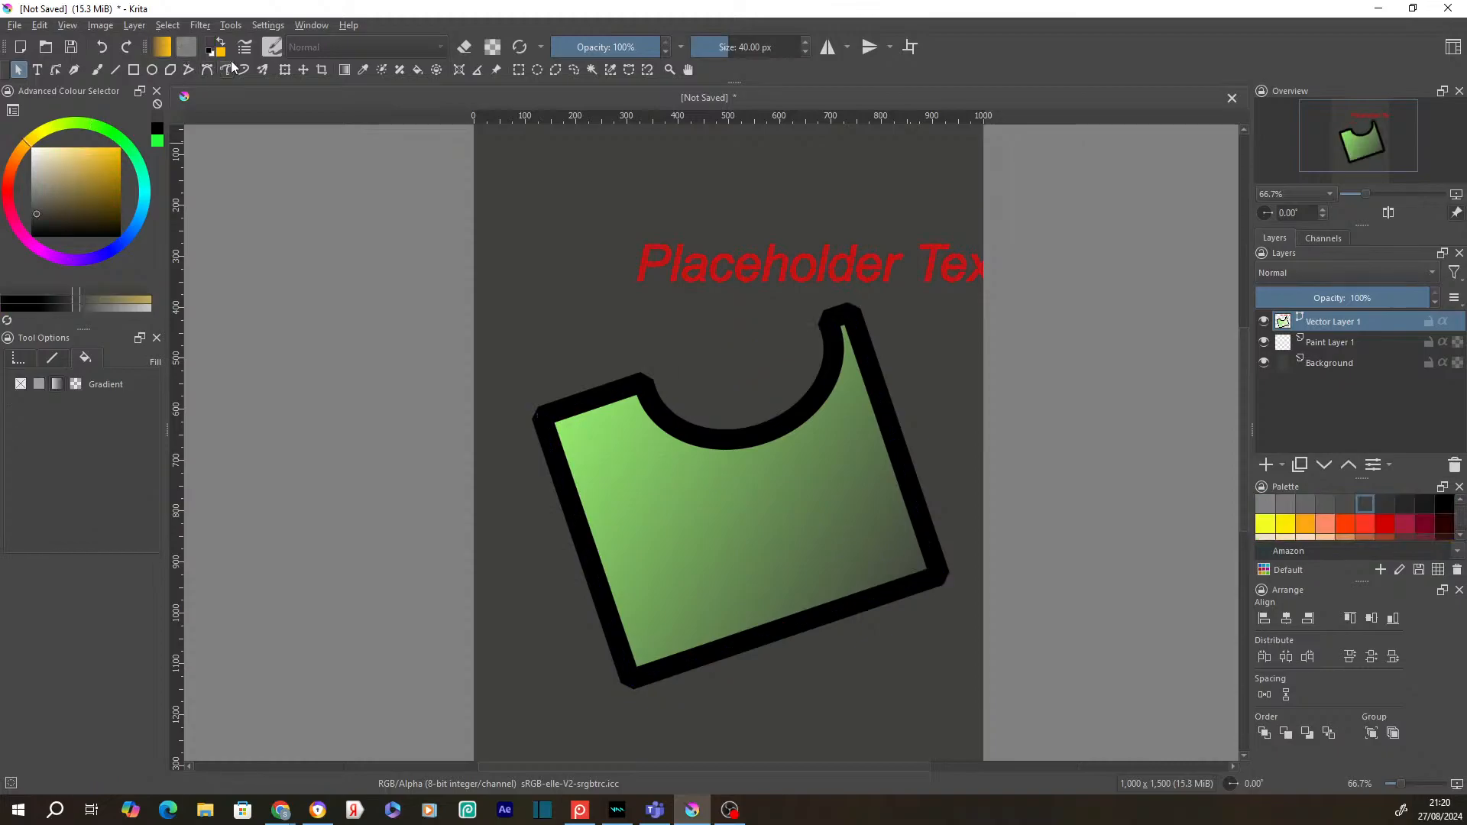
Step: Draw a closed four-point curved shape above the notched gradient shape with the Bézier curve tool
click(207, 71)
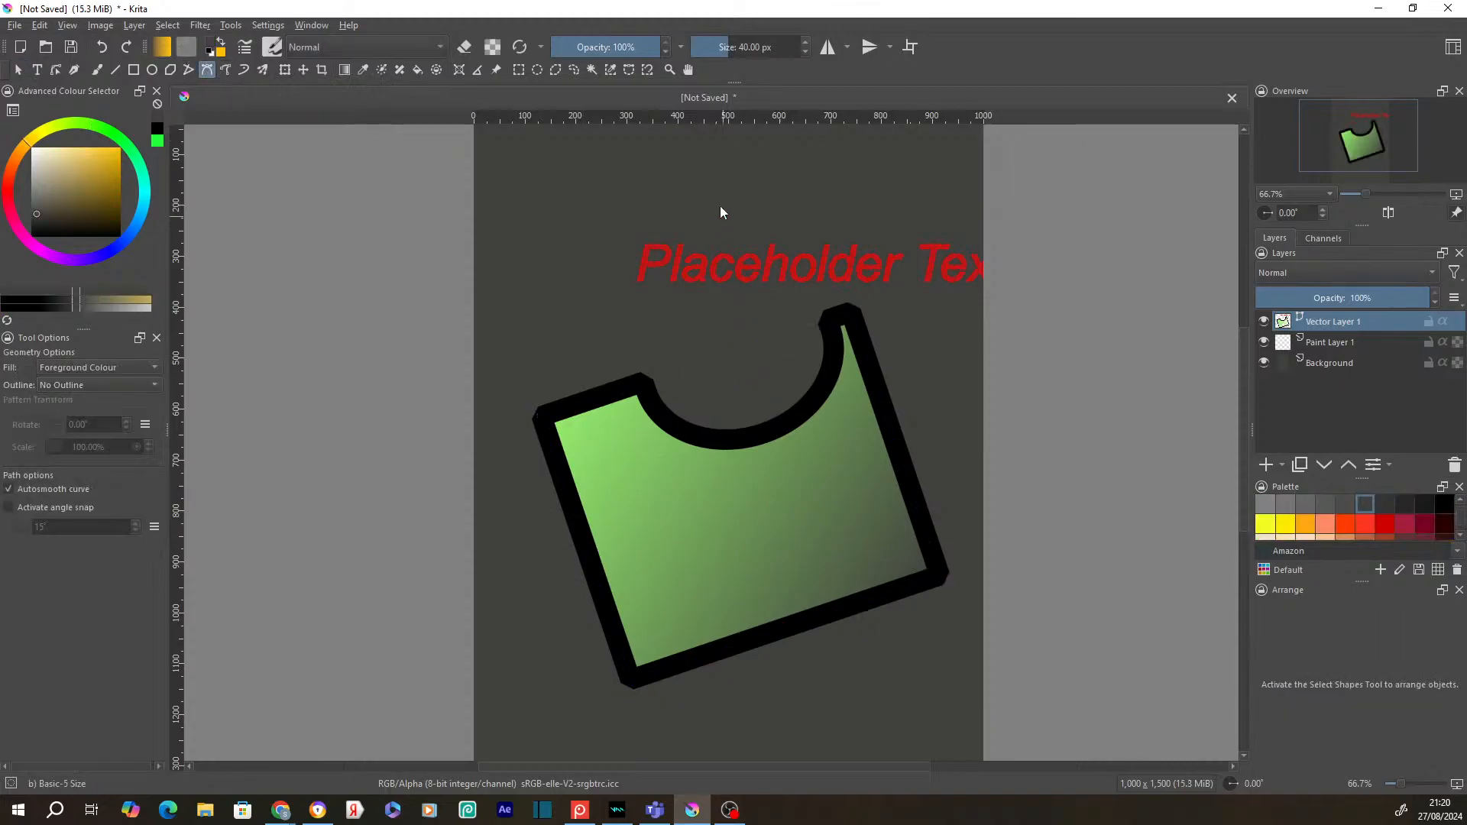
click(561, 232)
click(602, 301)
click(756, 209)
click(710, 195)
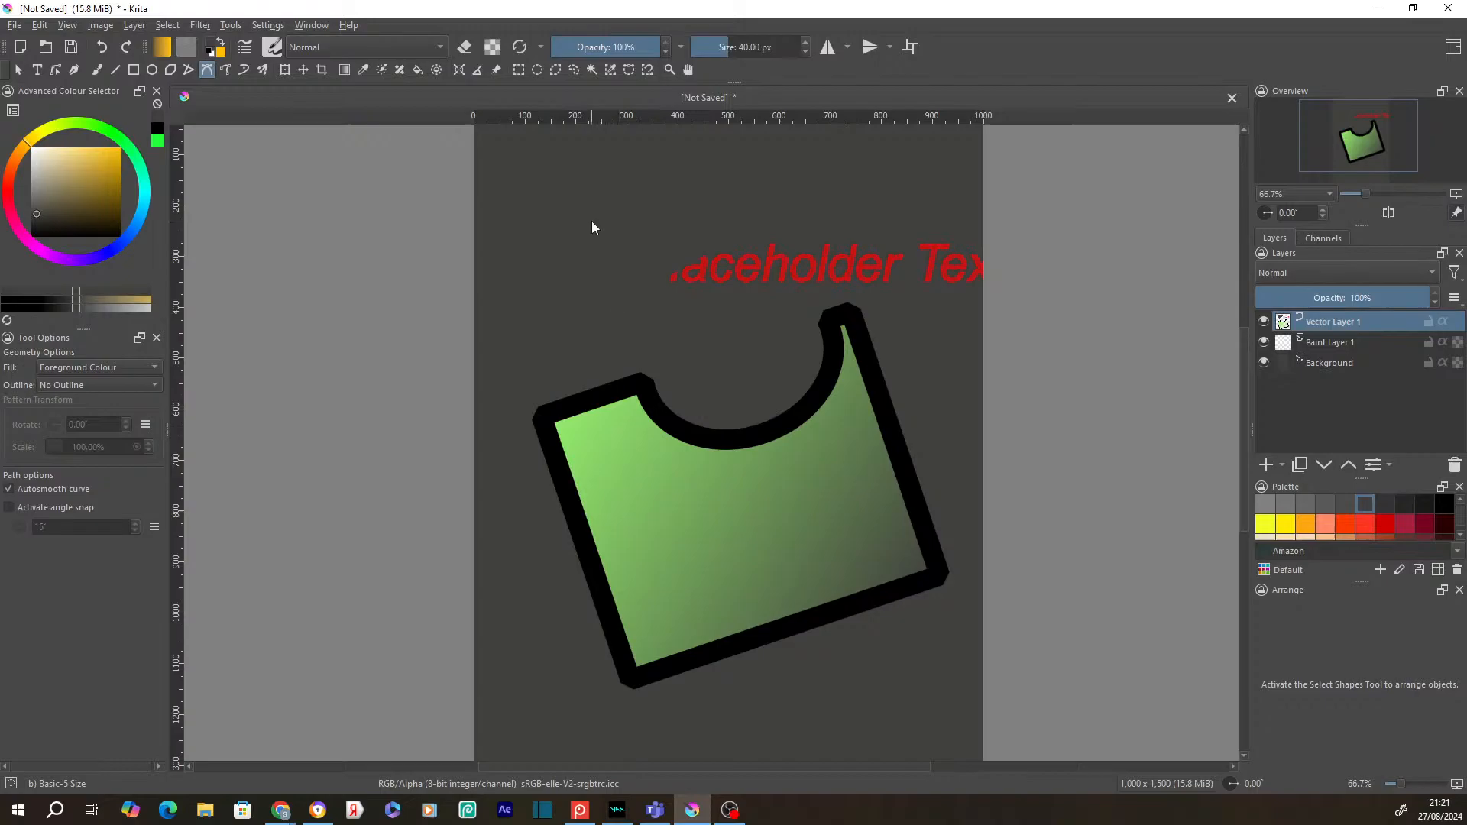
Step: Select the new curved shape and give it a solid black stroke
drag(516, 158, 773, 290)
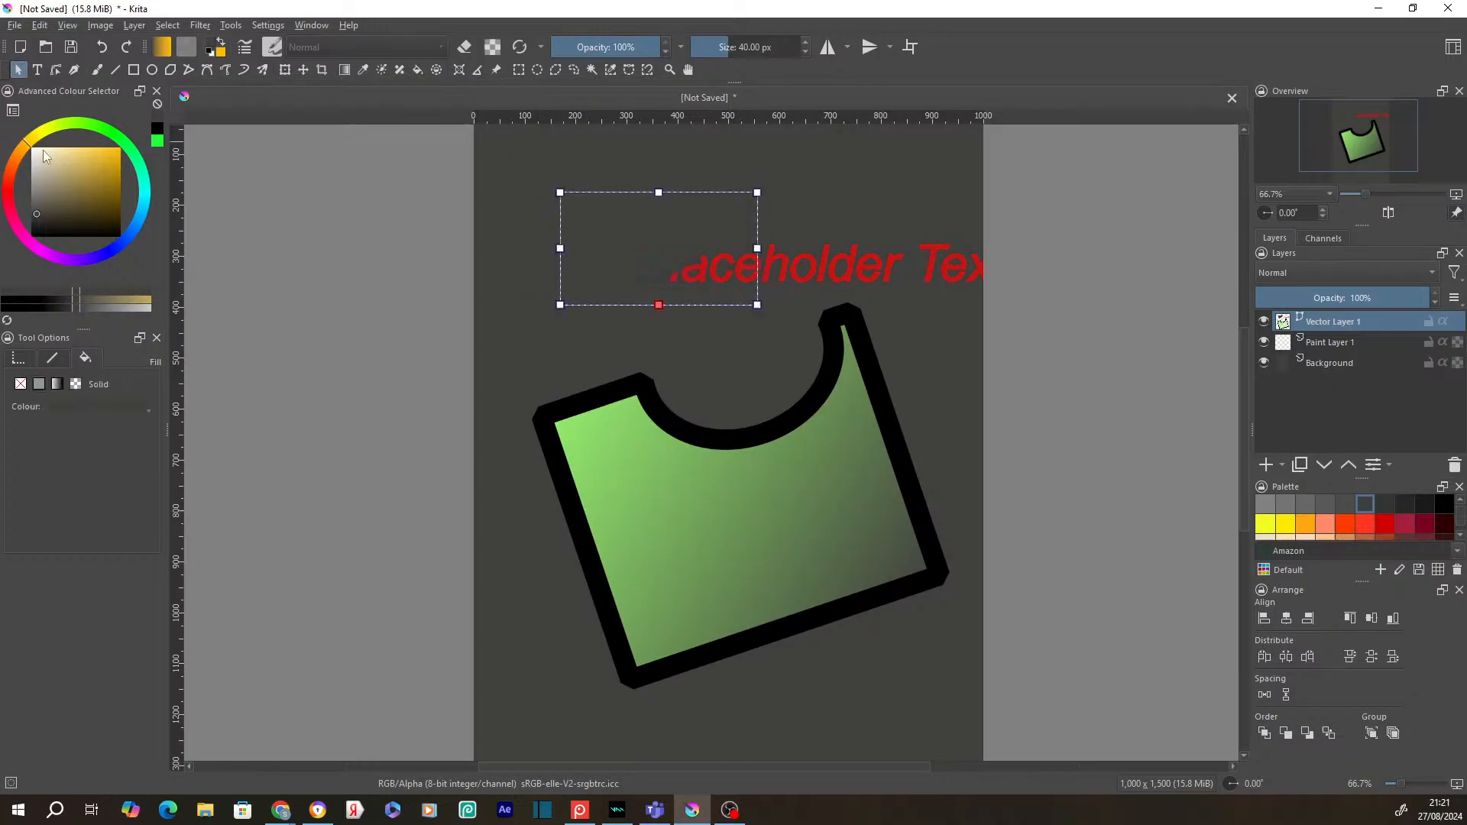
click(52, 356)
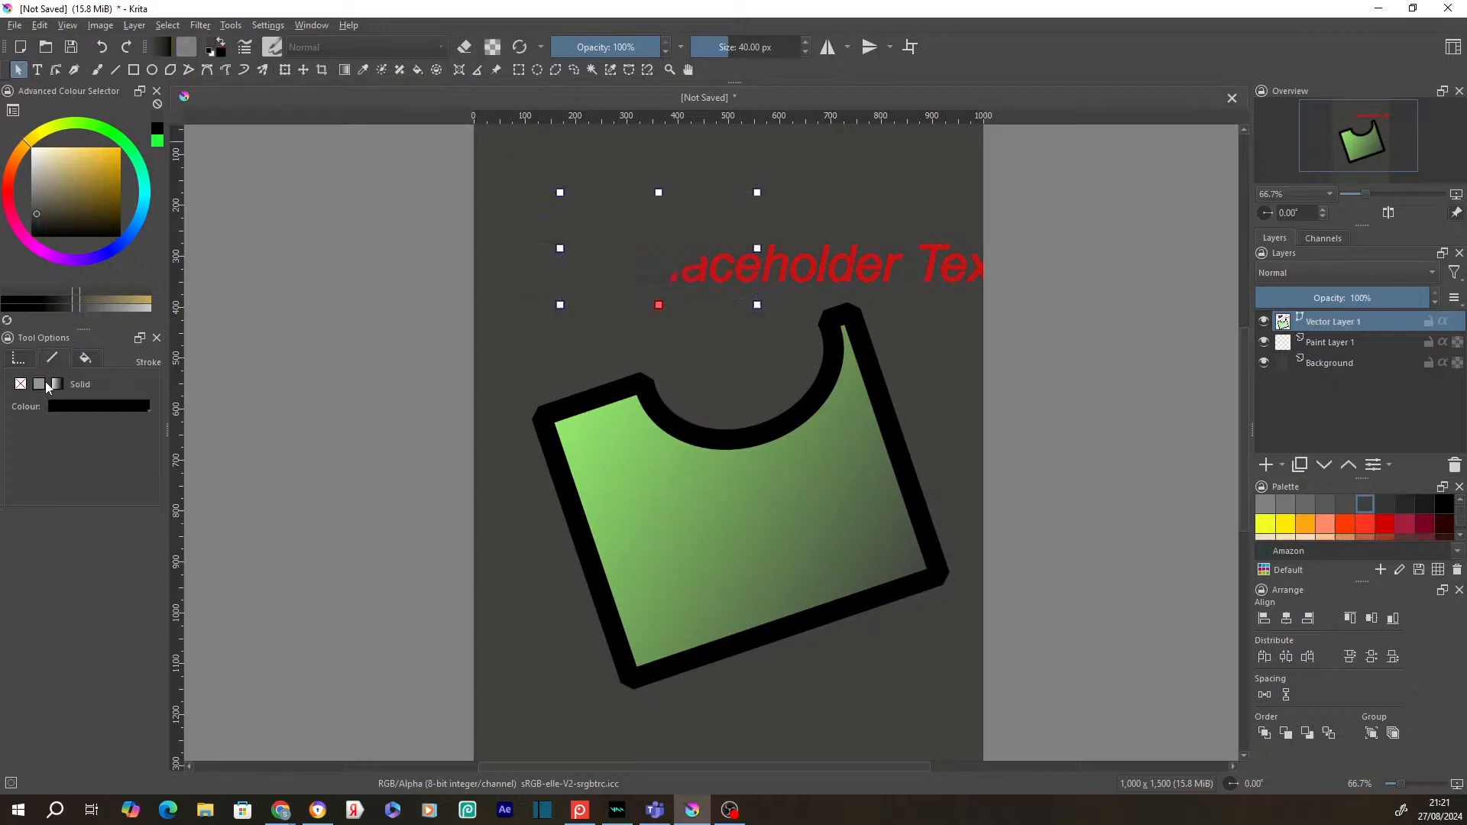
click(44, 385)
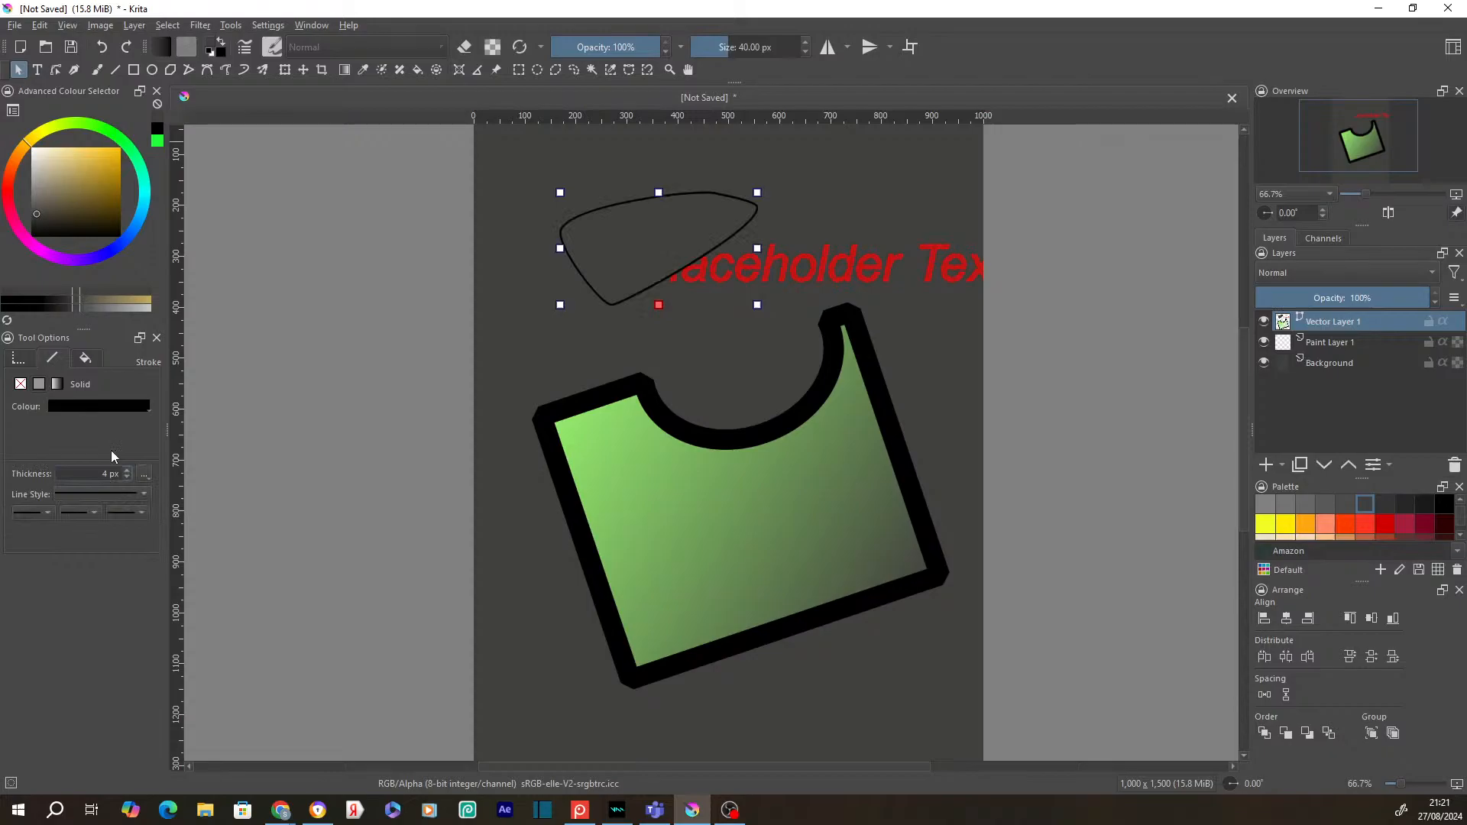
click(115, 406)
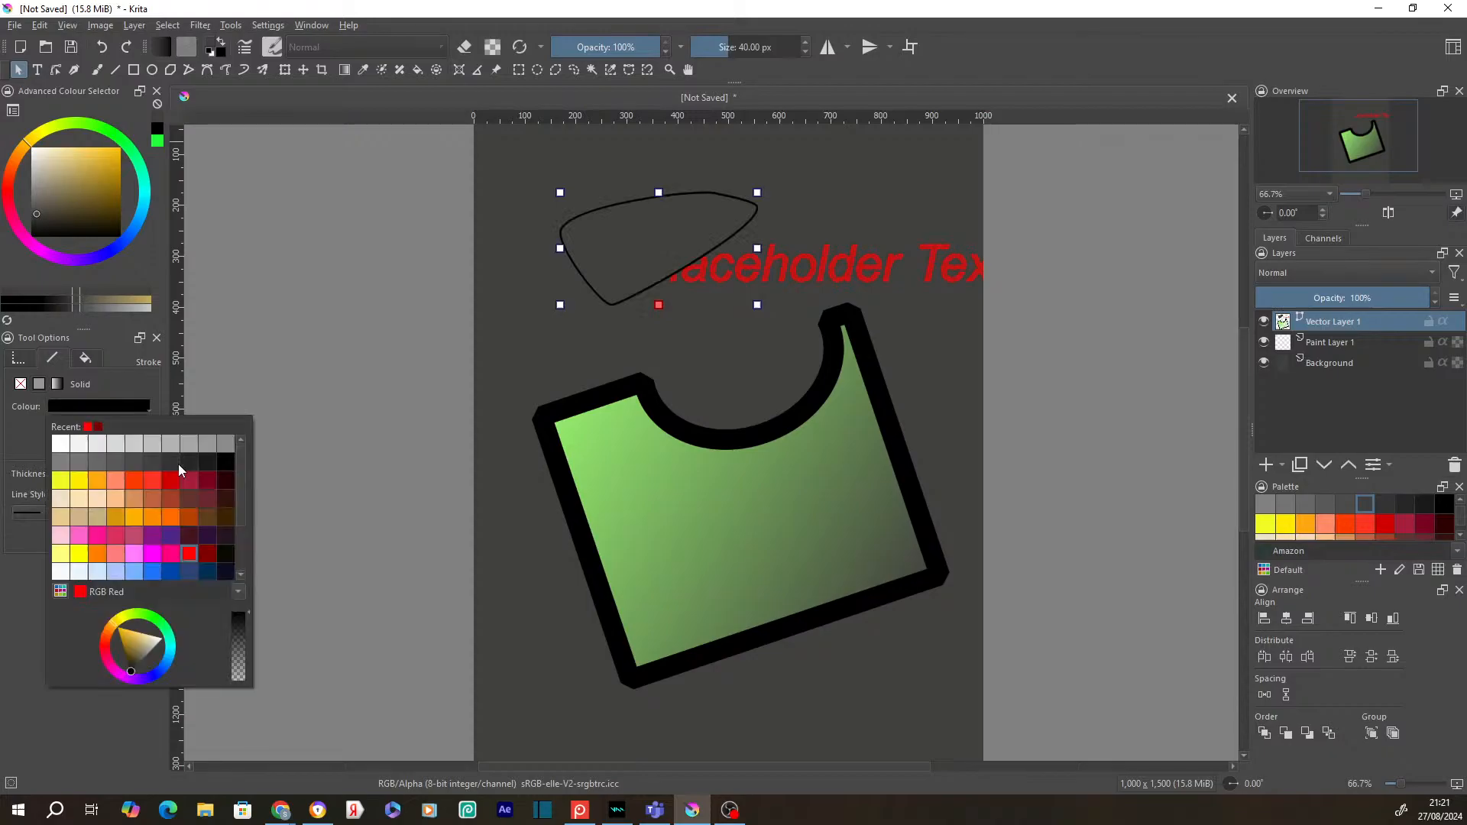
click(743, 196)
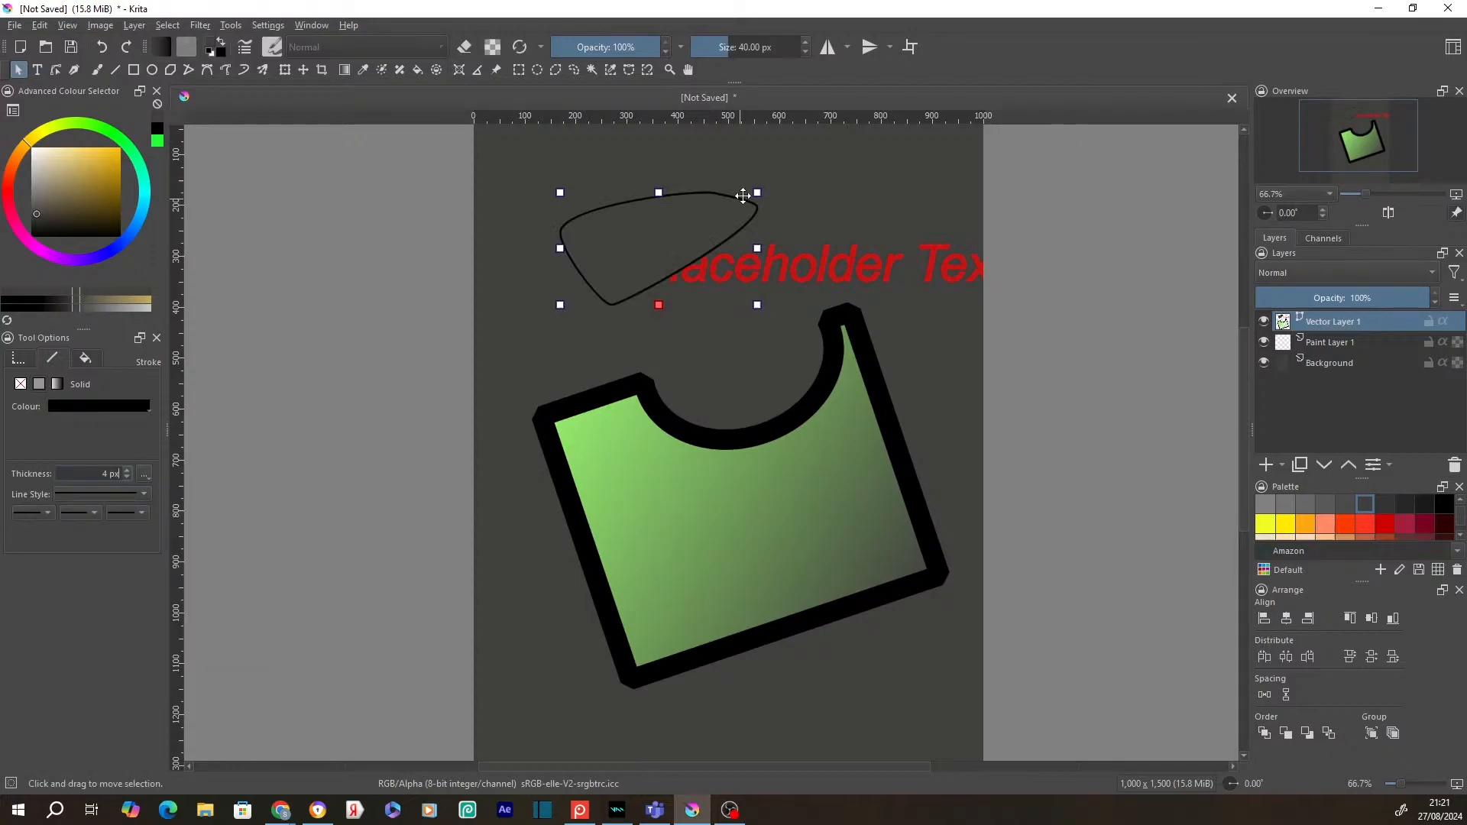
Step: Move the outlined curved shape onto the middle of the notched gradient shape
drag(743, 196, 721, 420)
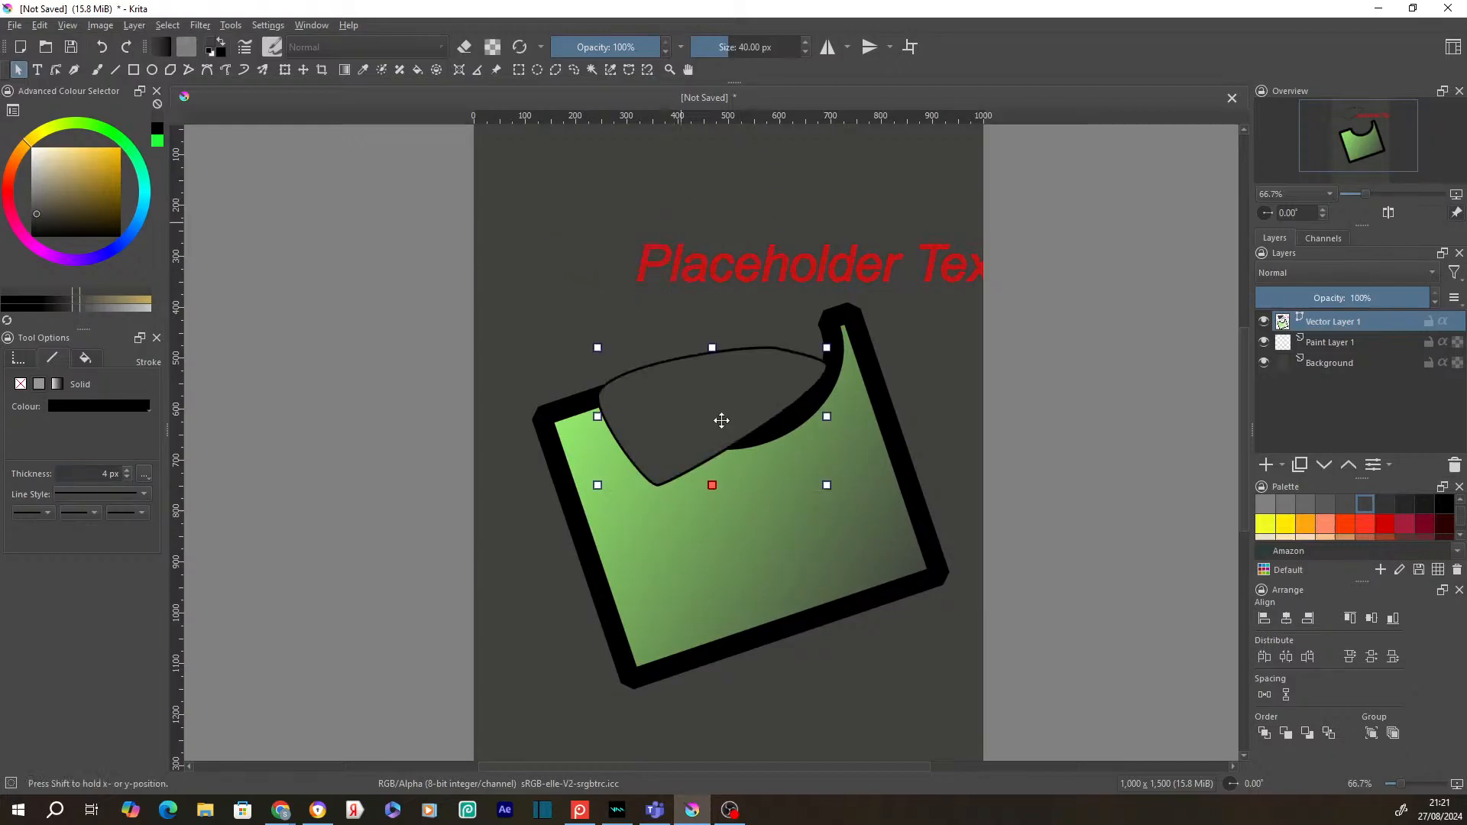
drag(721, 420, 767, 515)
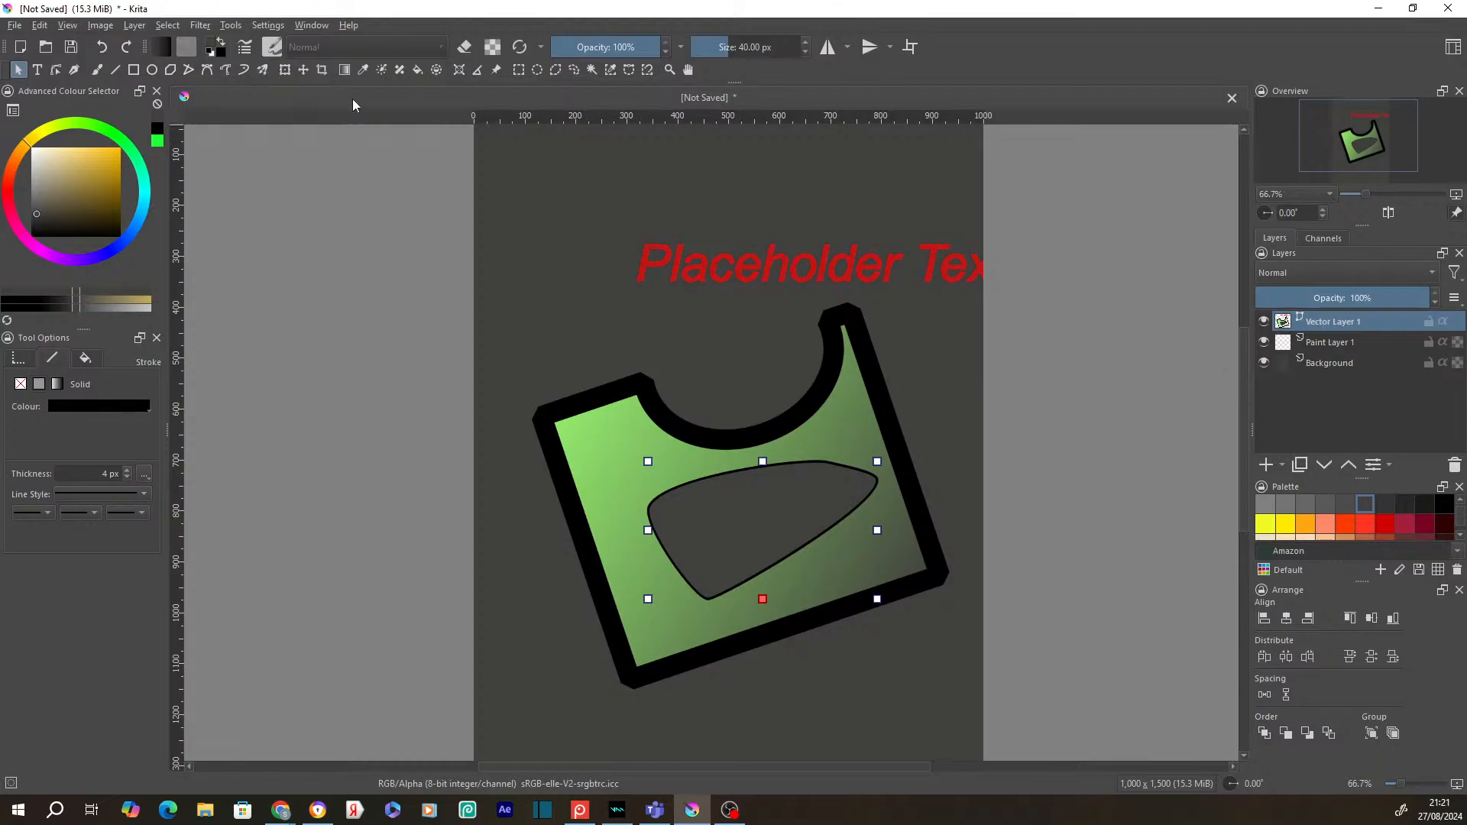
click(138, 70)
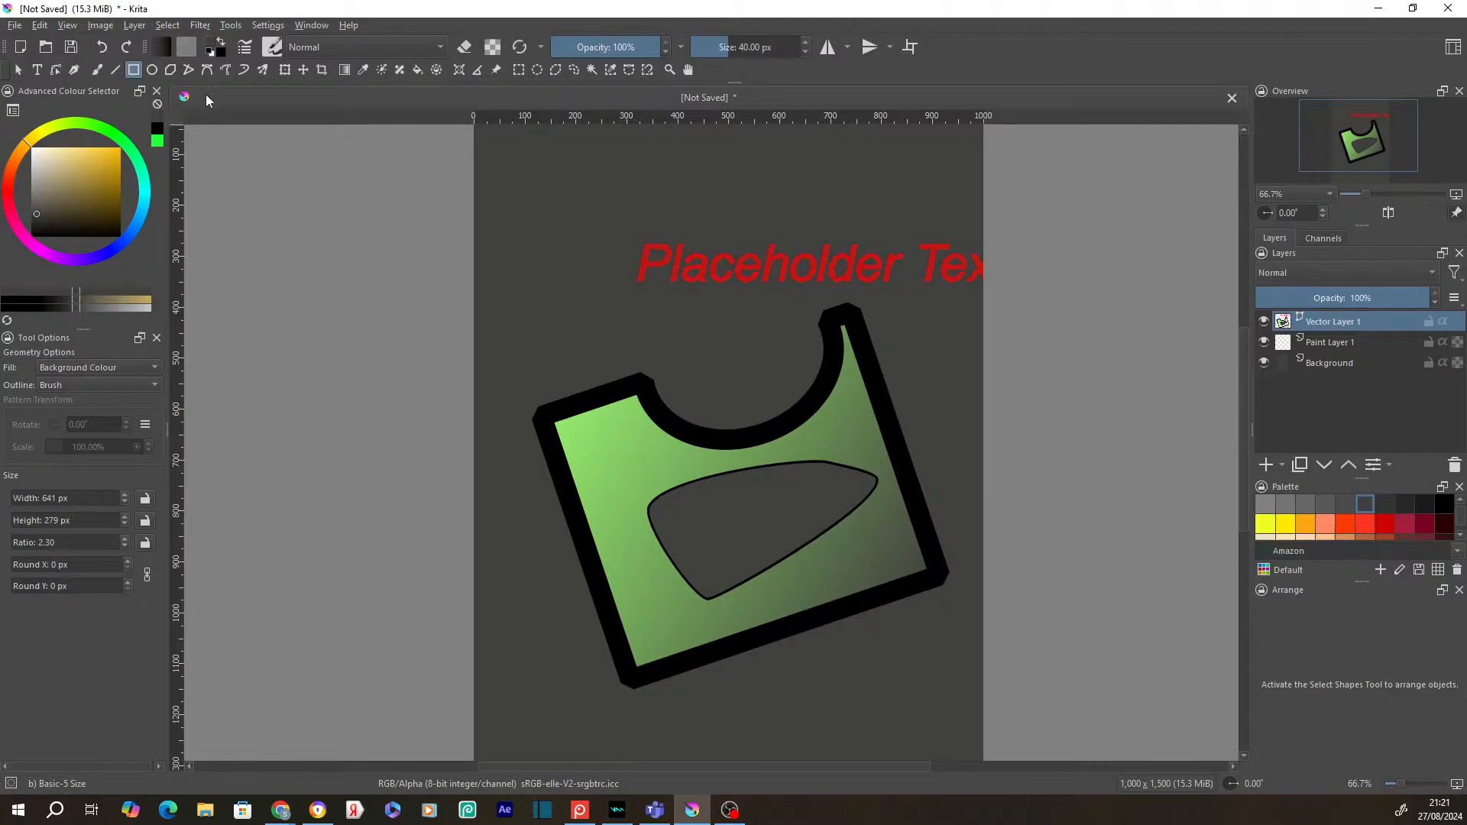
click(207, 69)
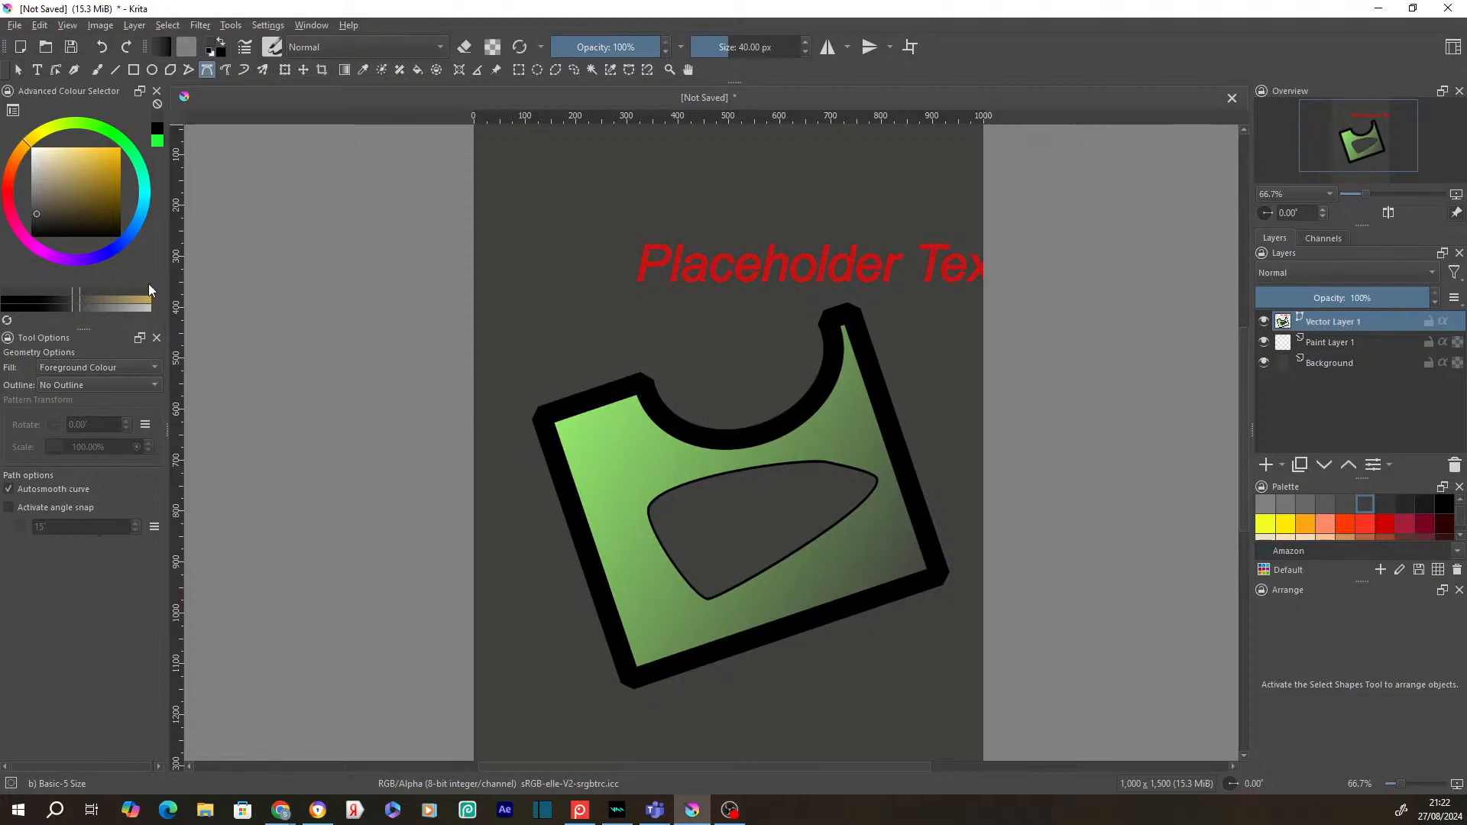
Step: Make a contiguous selection of the curved shape's interior and add a paint layer above Vector Layer 1
click(593, 70)
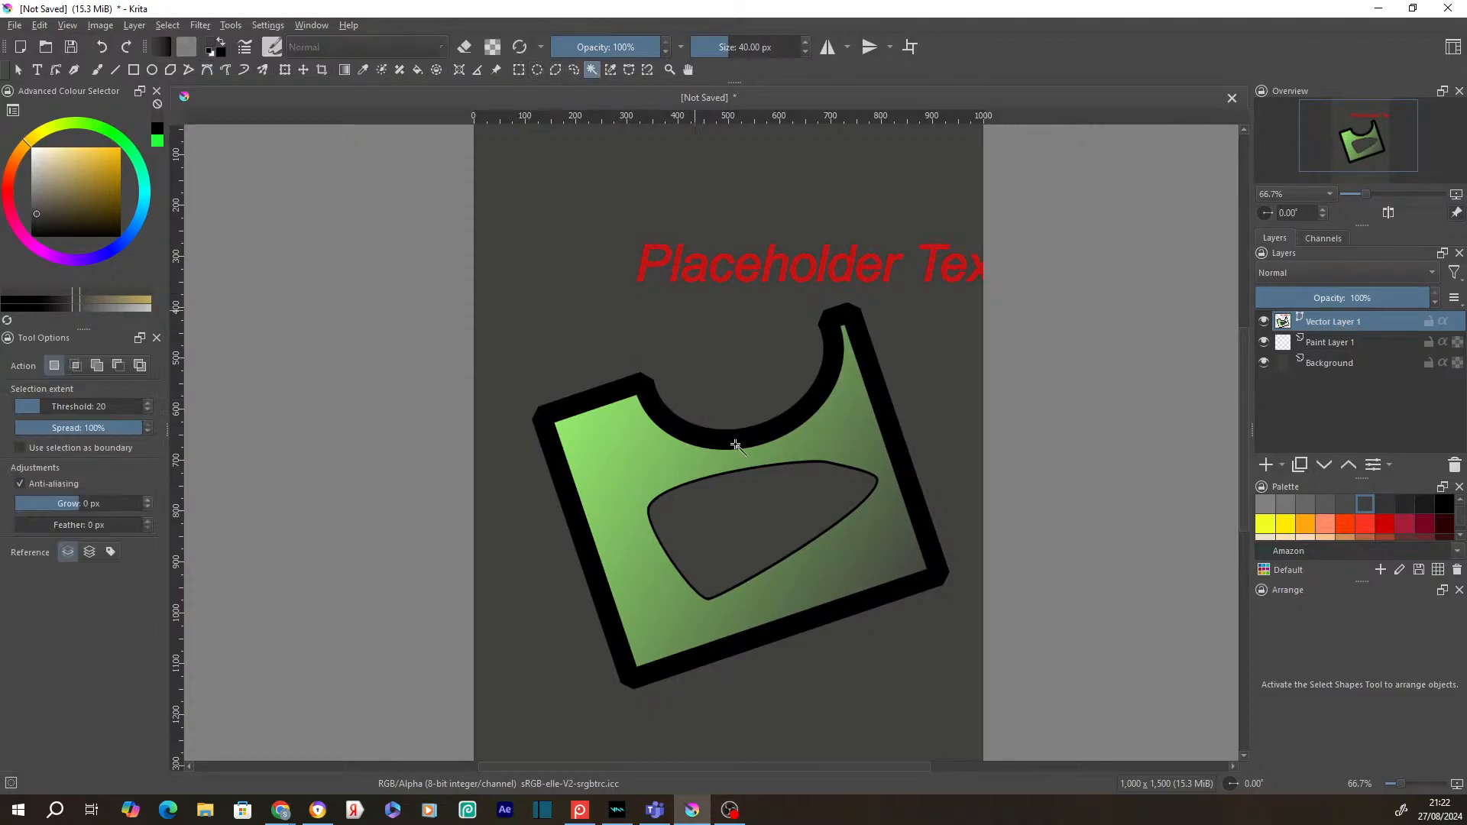
click(749, 493)
scroll(749, 492, up, 3)
scroll(684, 394, up, 2)
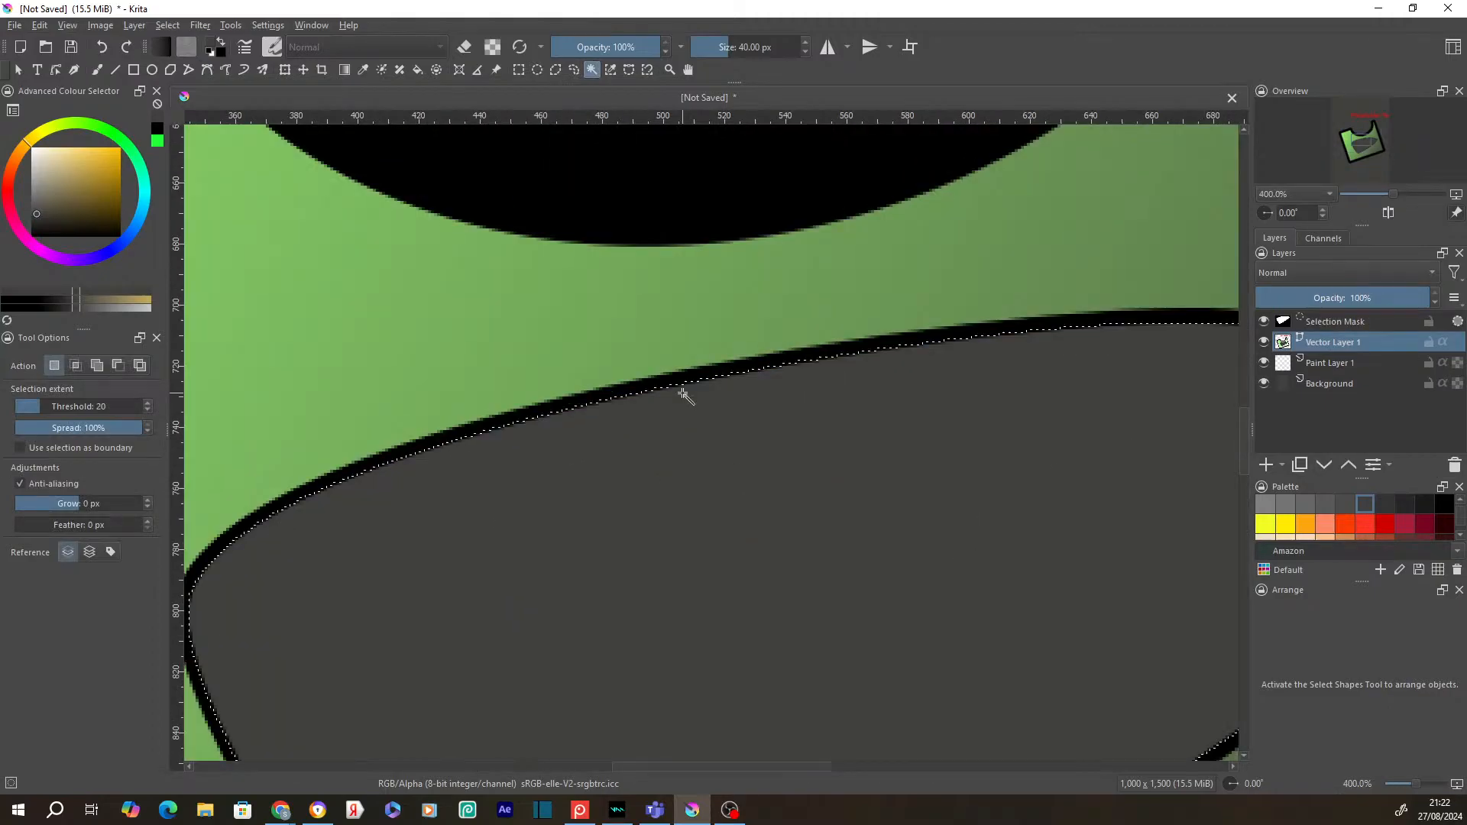
click(1283, 464)
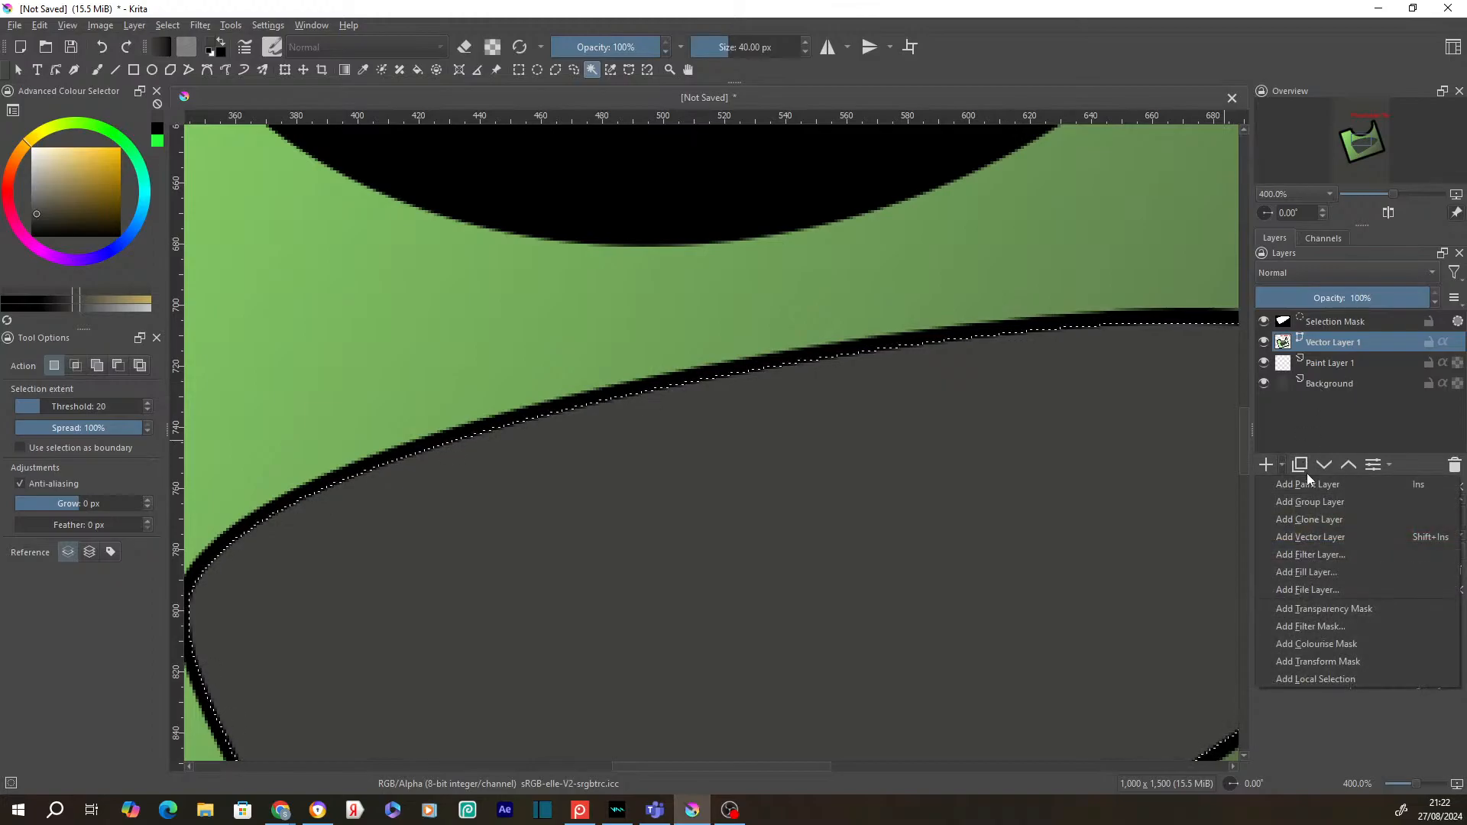
click(1309, 483)
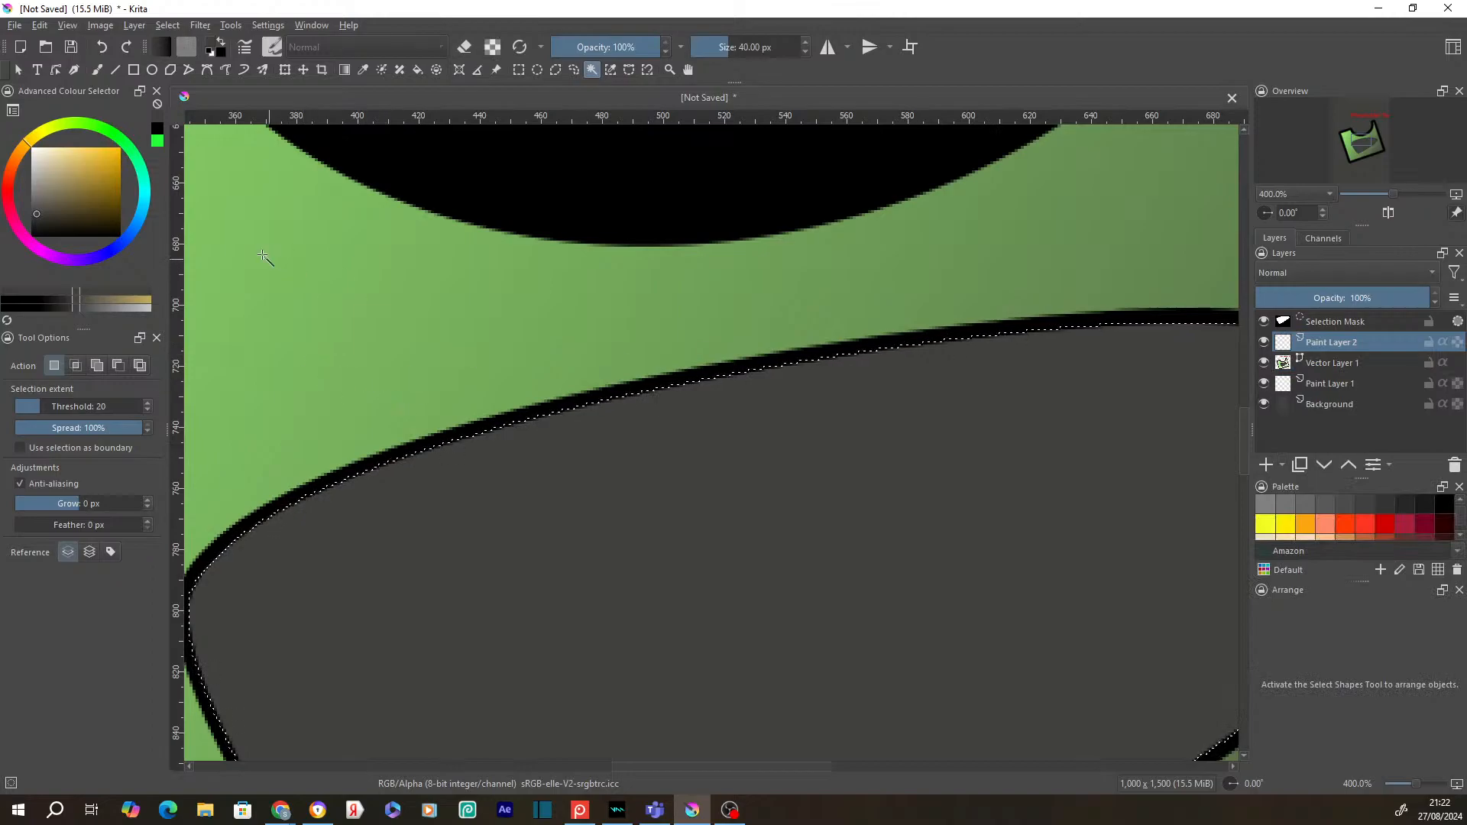
Step: Apply a mesh gradient fill to the curved shape on Vector Layer 1
click(18, 69)
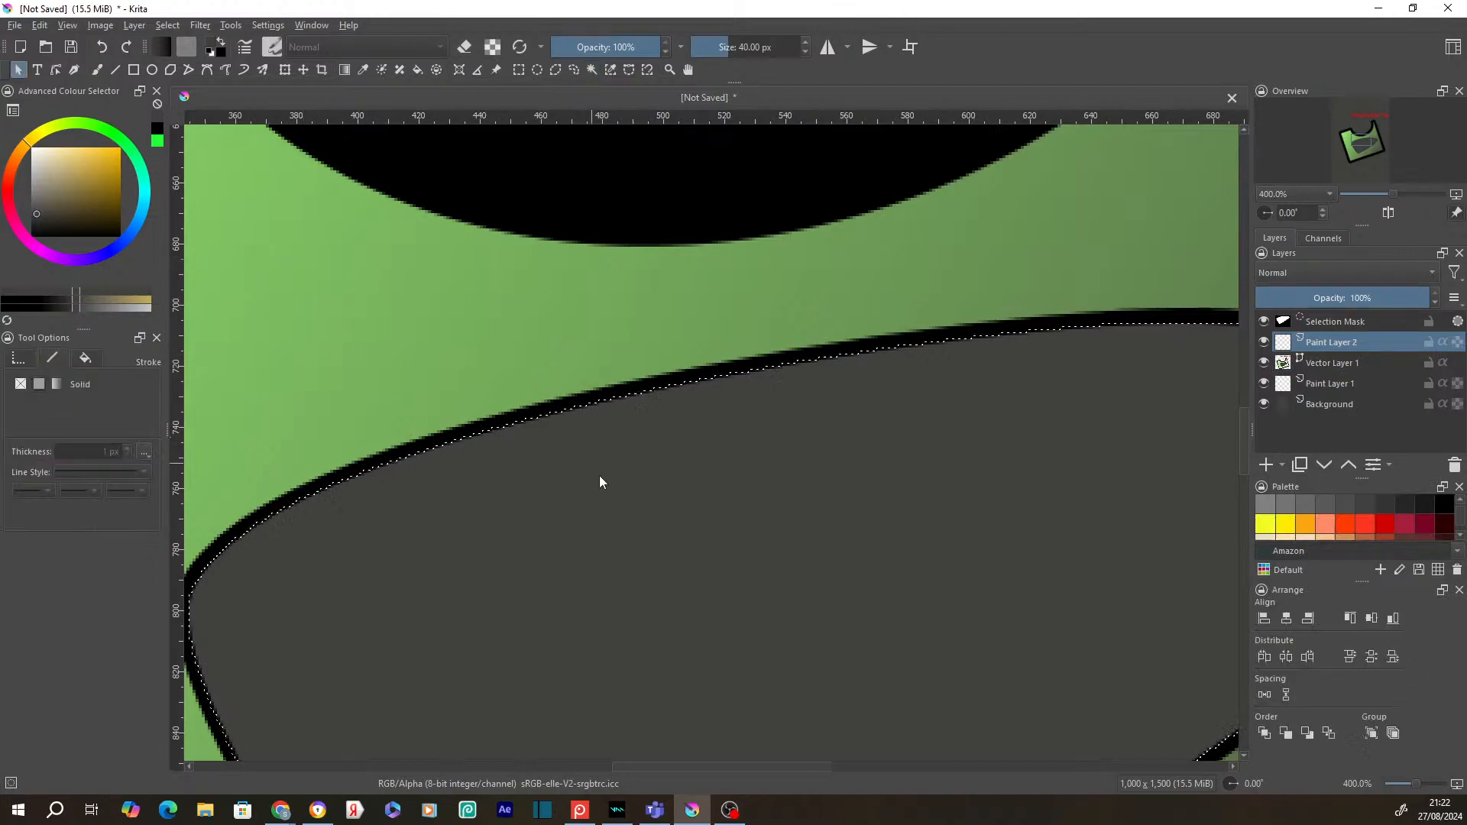
click(611, 496)
click(1314, 364)
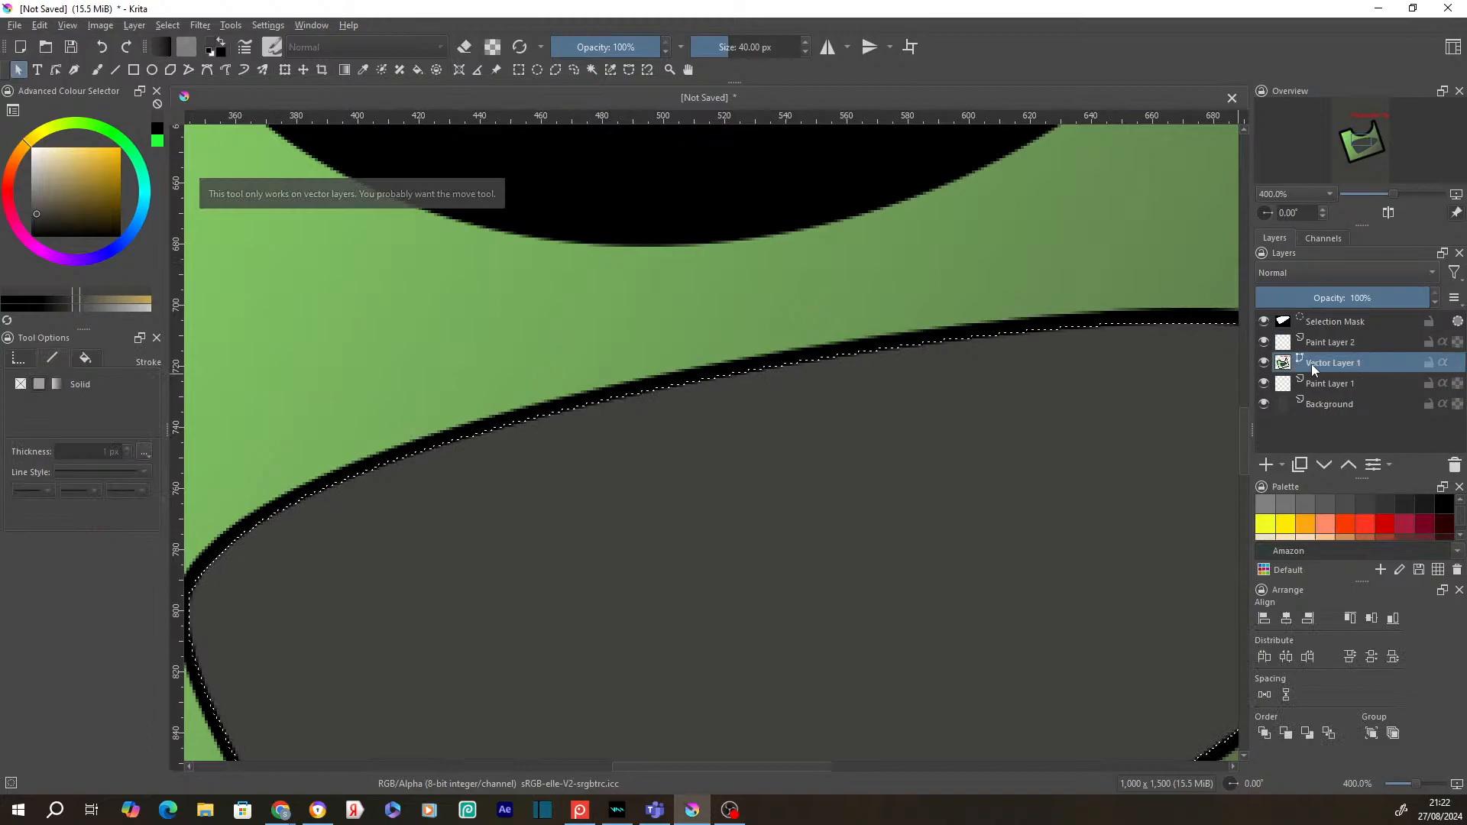
click(927, 510)
click(83, 360)
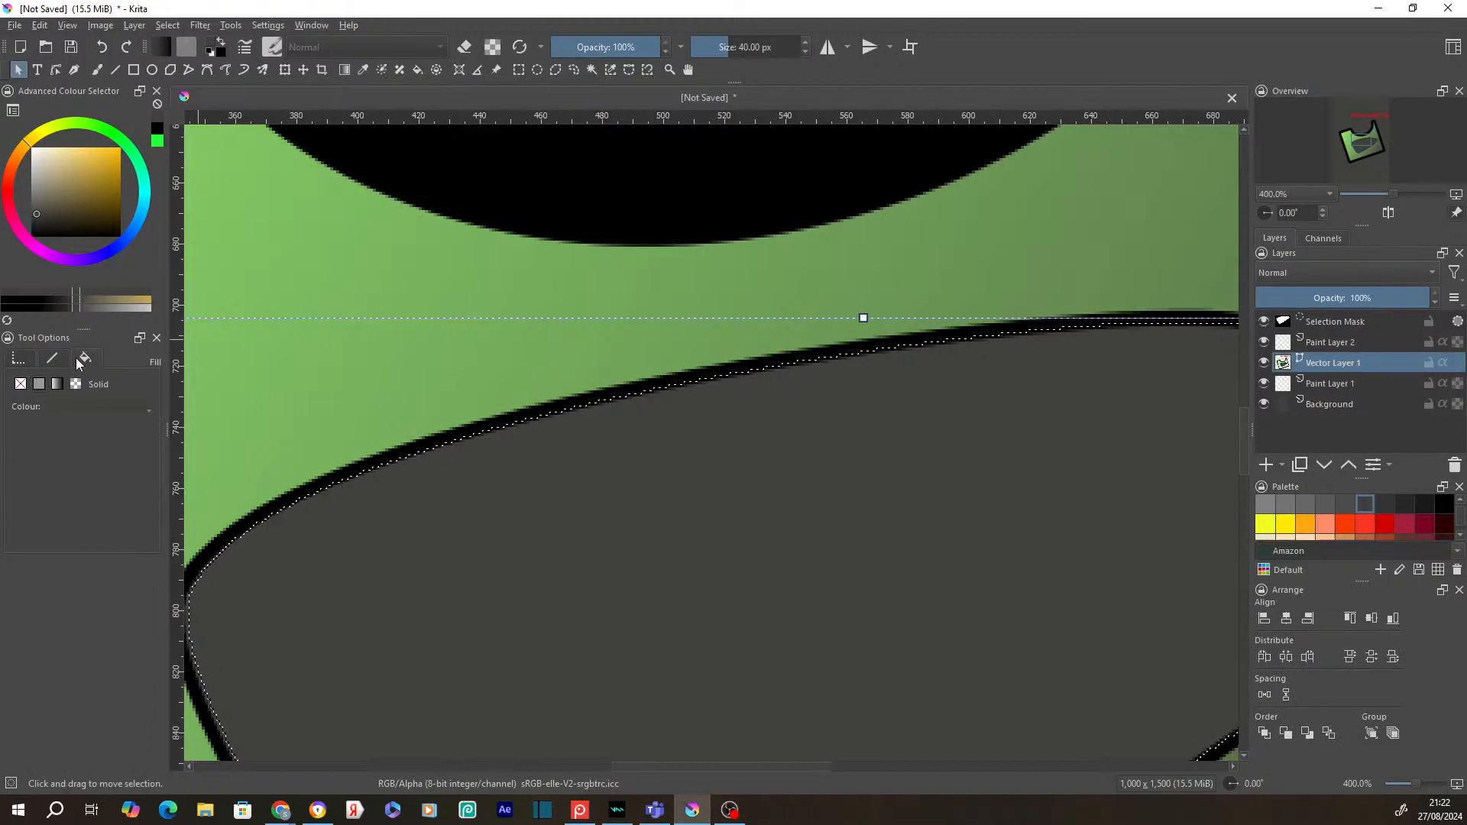
click(80, 384)
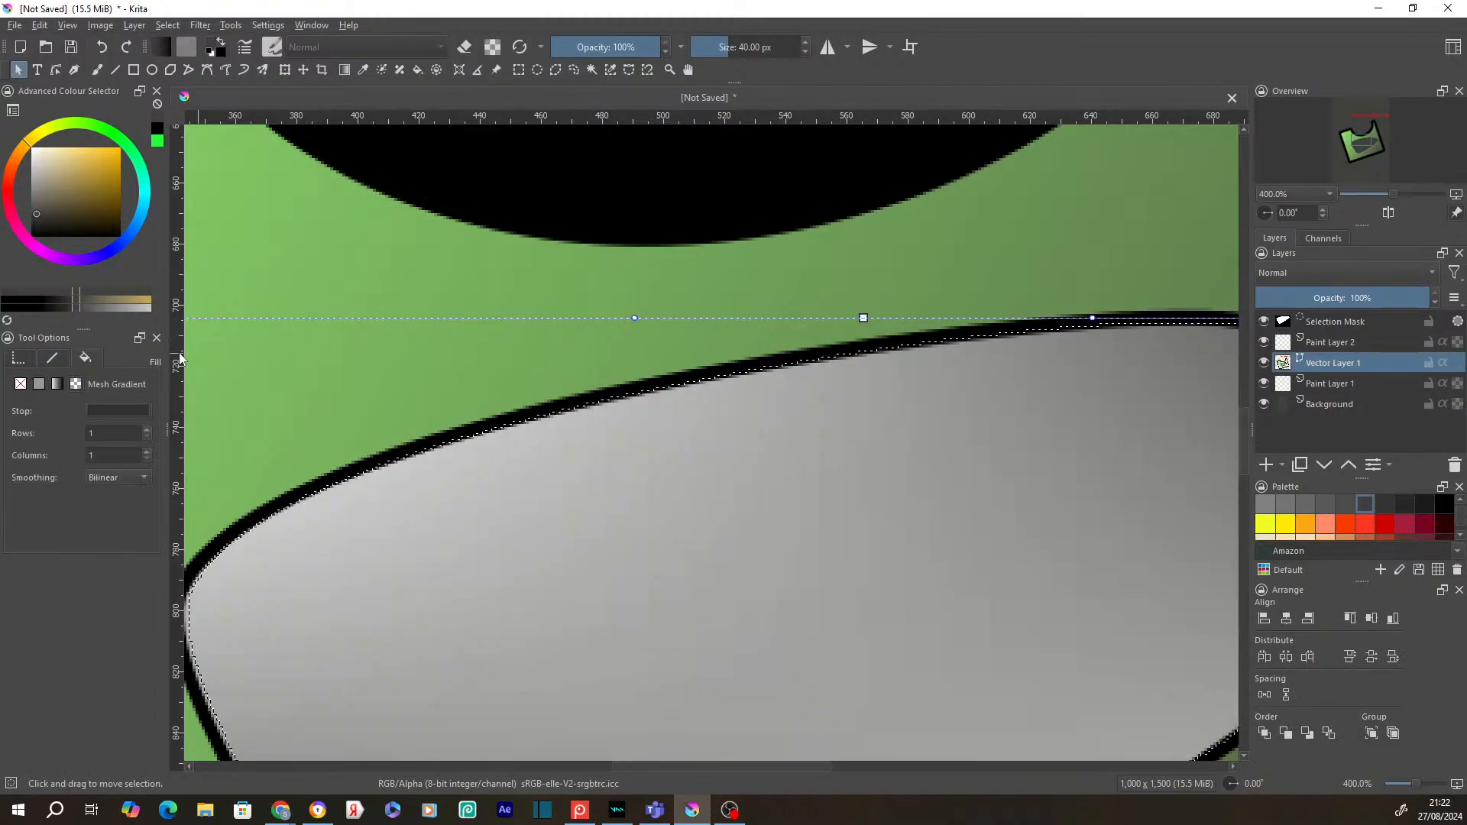
Step: Fill the selected interior with a golden colour on Paint Layer 2
click(1289, 334)
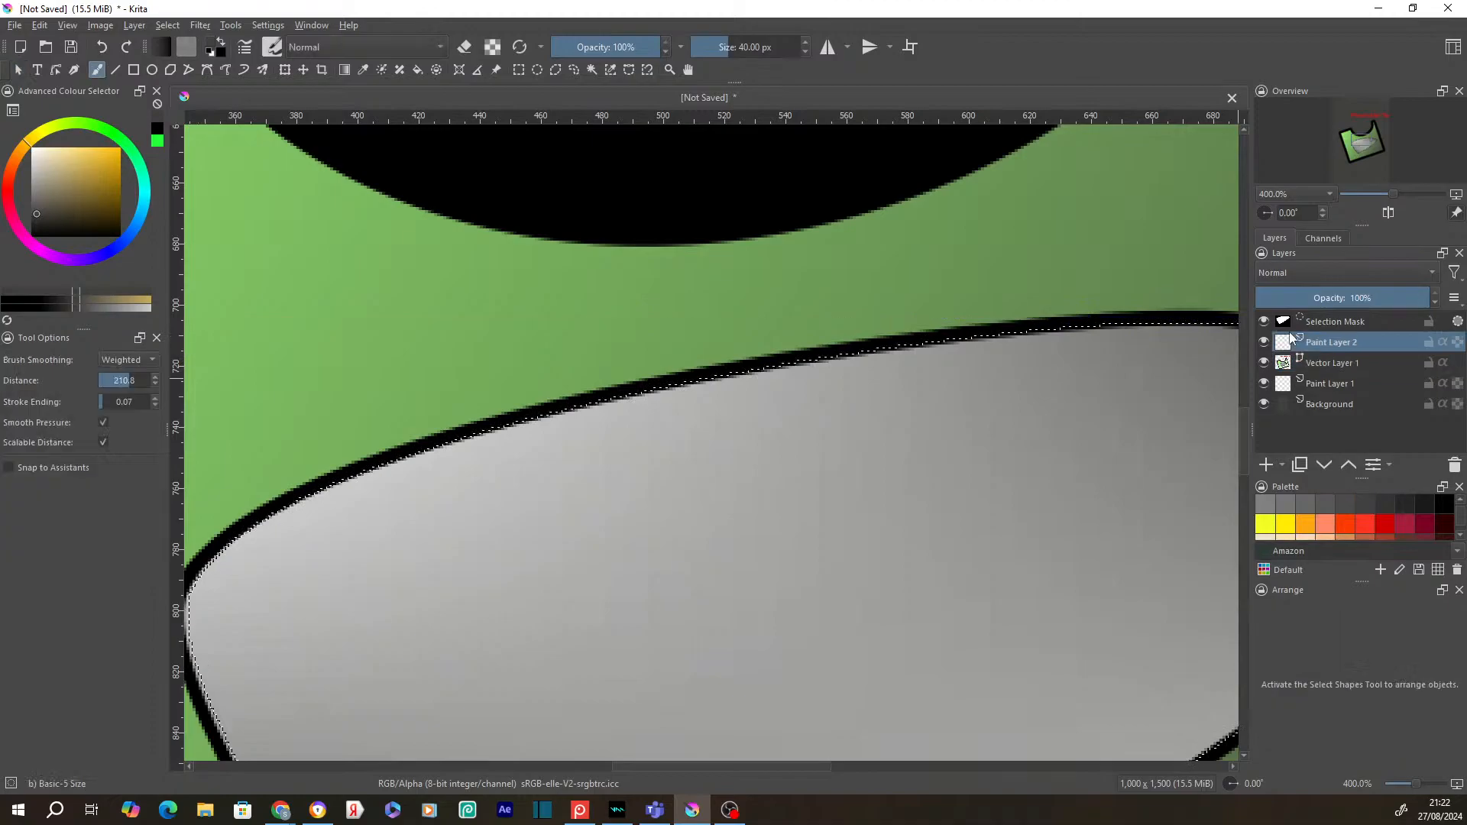
click(417, 69)
click(96, 176)
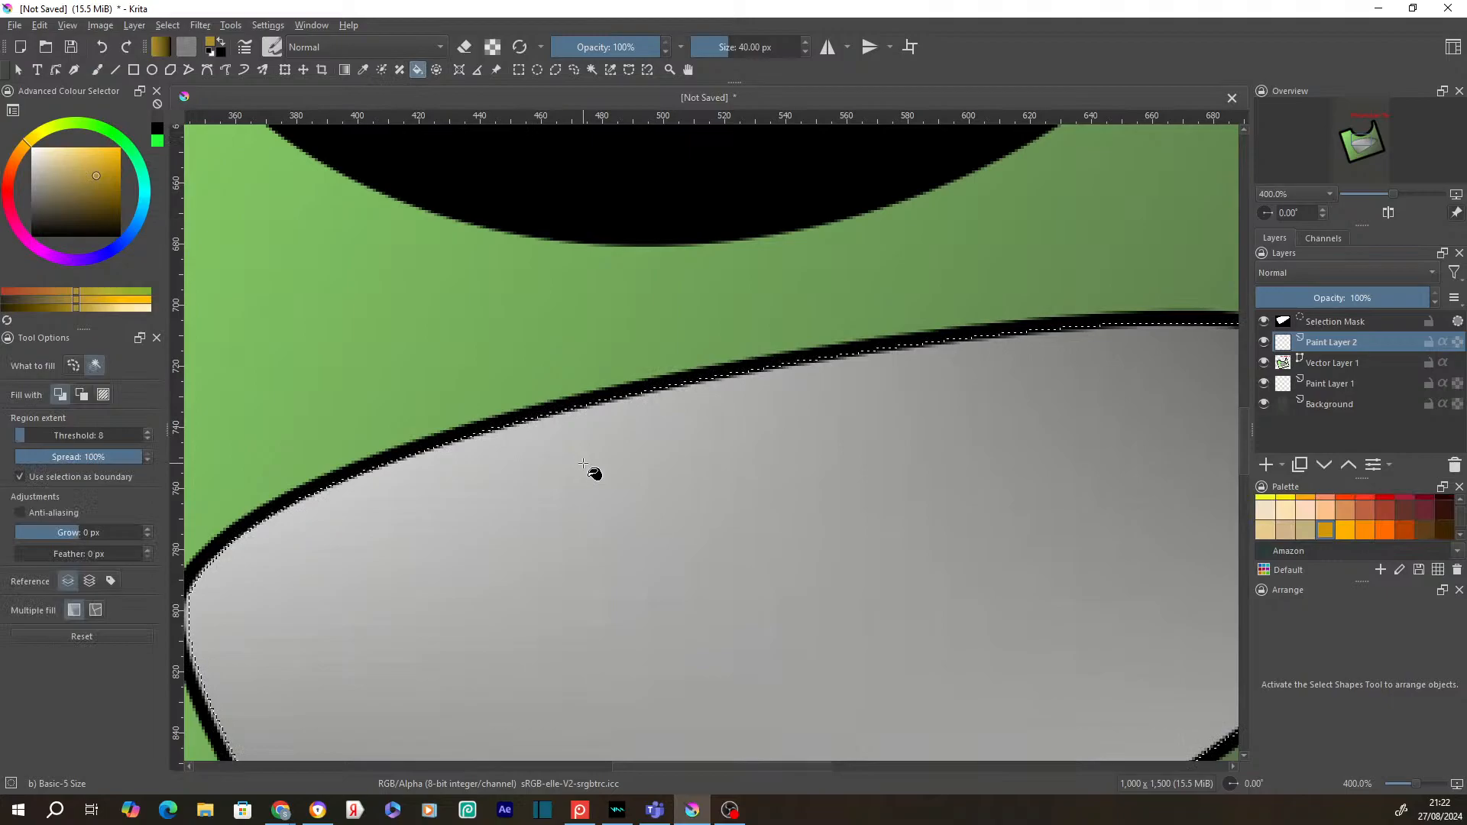
click(662, 462)
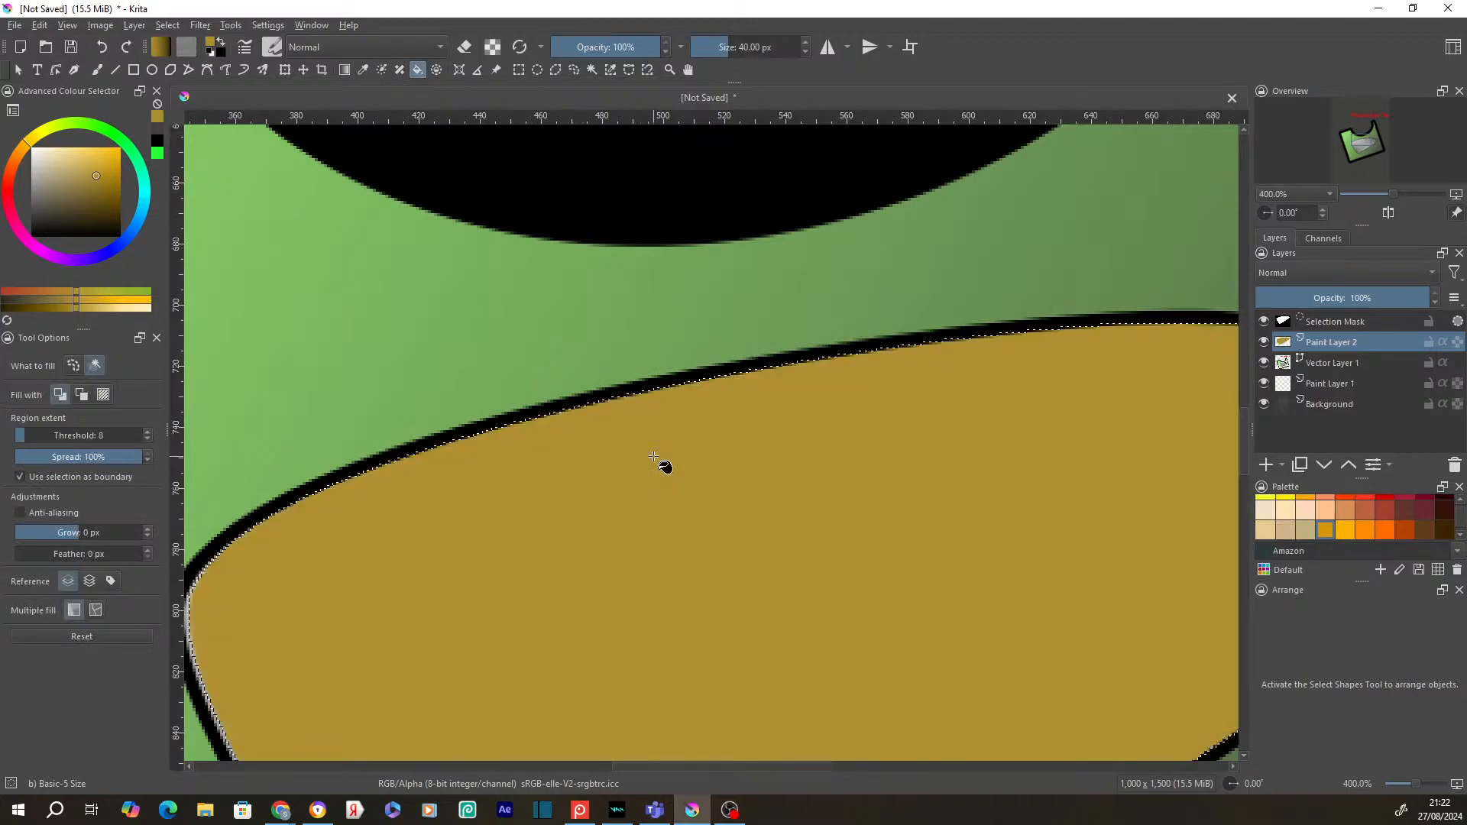
Step: Reselect the curved shape's interior from Vector Layer 1 with a 2 px grow, hiding Paint Layer 2 meanwhile, and return to Paint Layer 2
key(1)
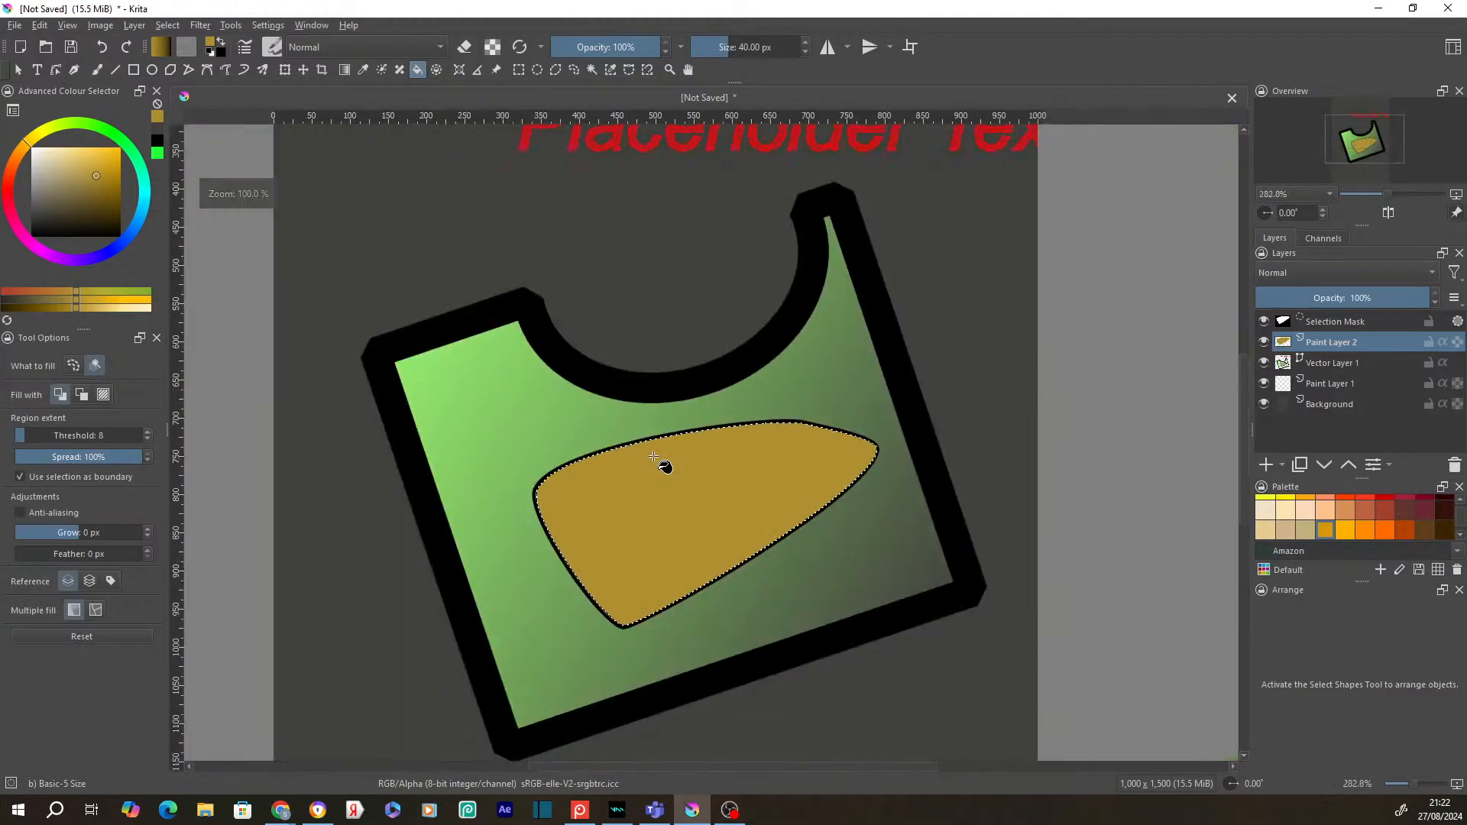
scroll(661, 462, up, 3)
scroll(662, 468, up, 2)
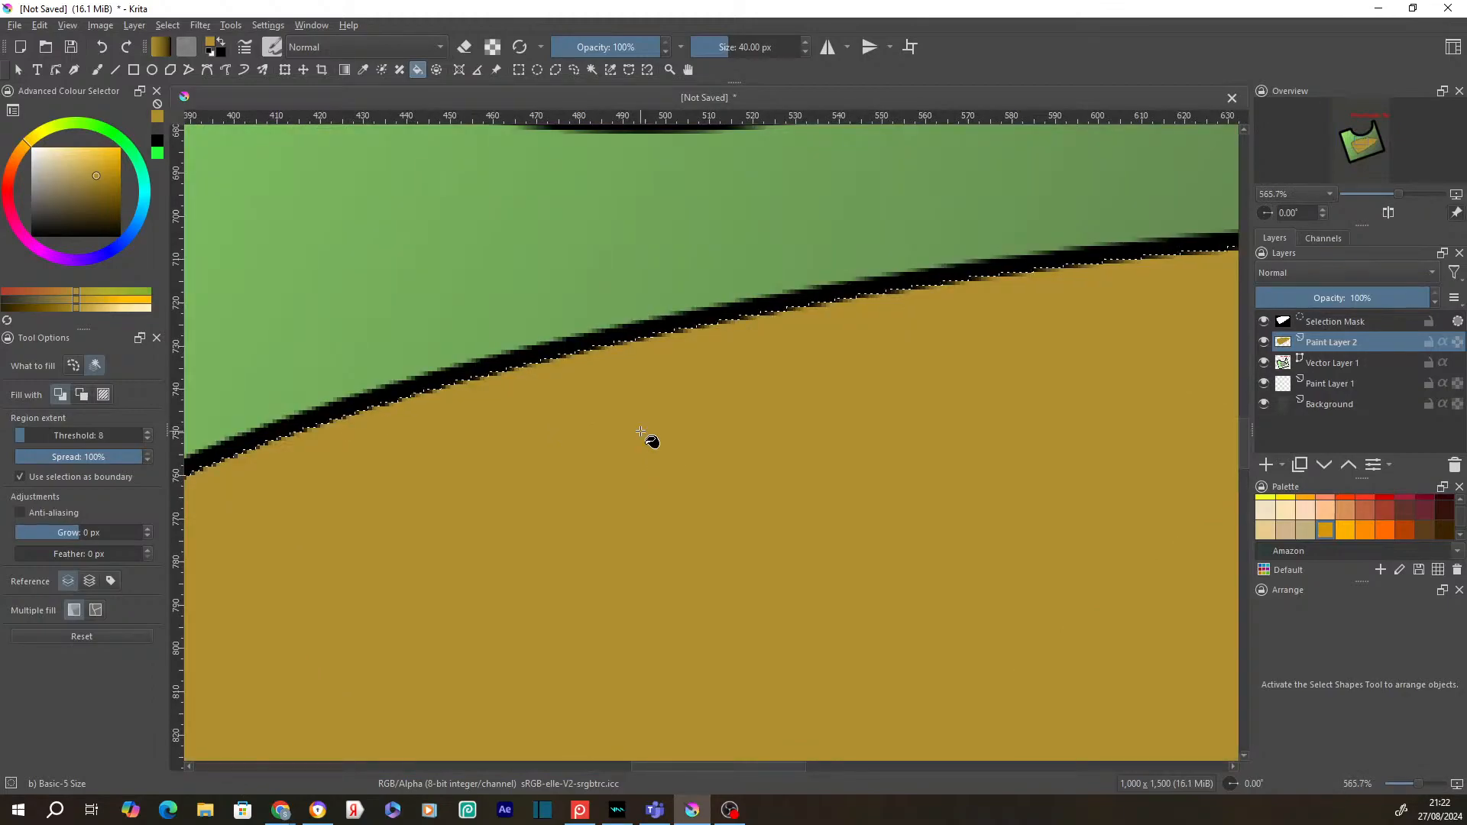
scroll(649, 435, down, 3)
scroll(649, 436, up, 2)
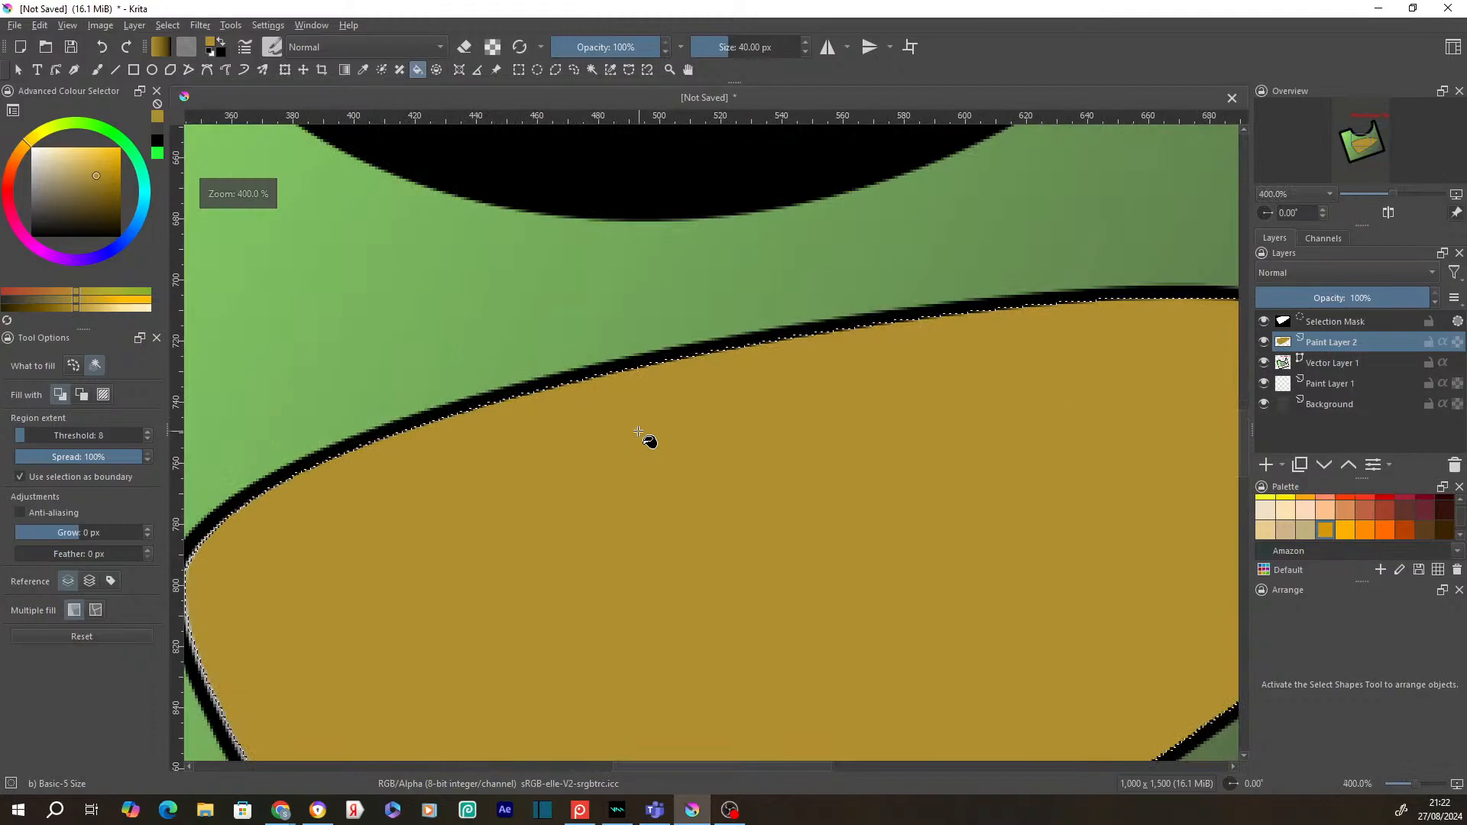
scroll(638, 431, up, 3)
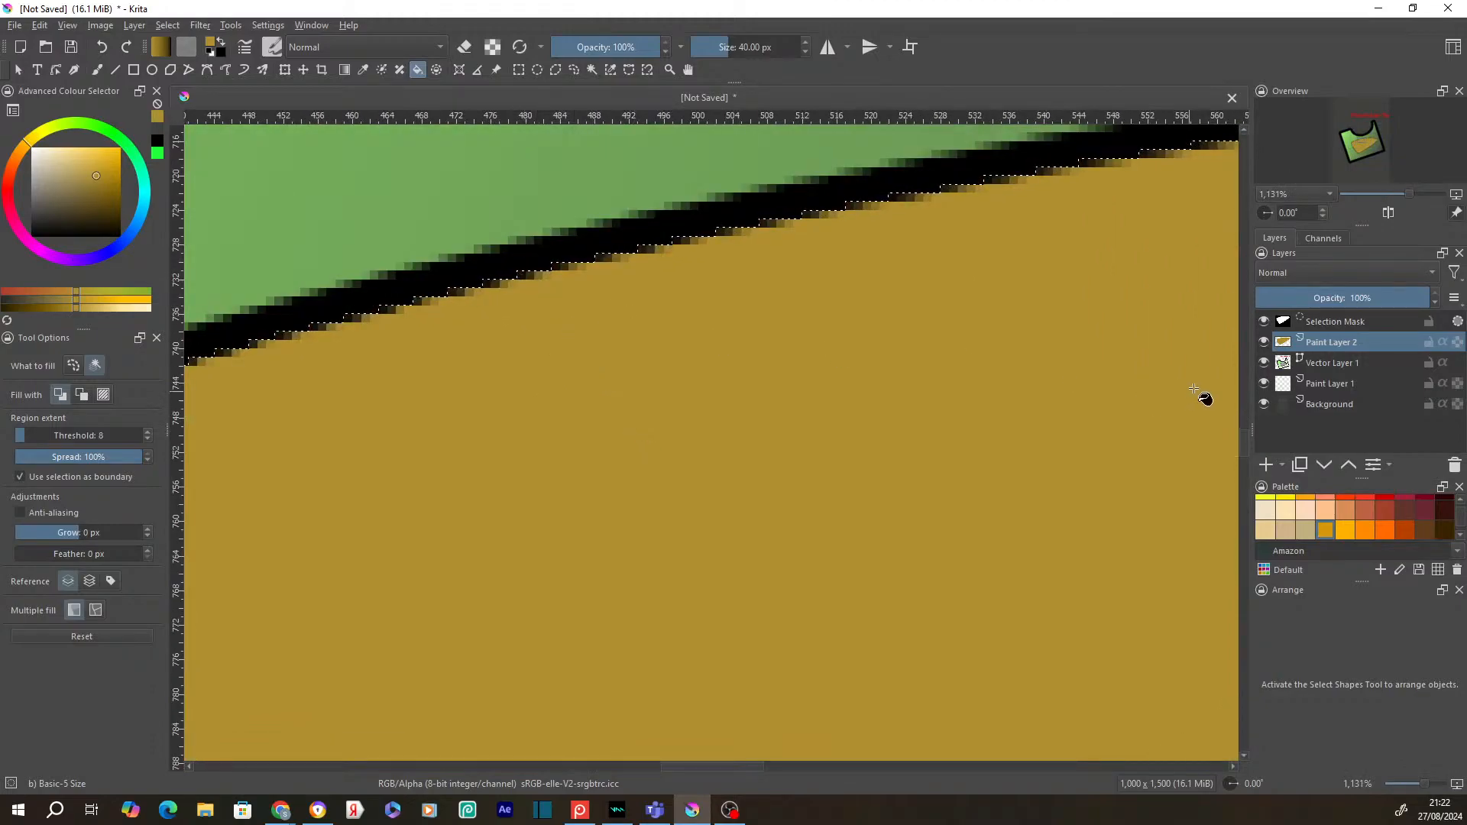
click(592, 70)
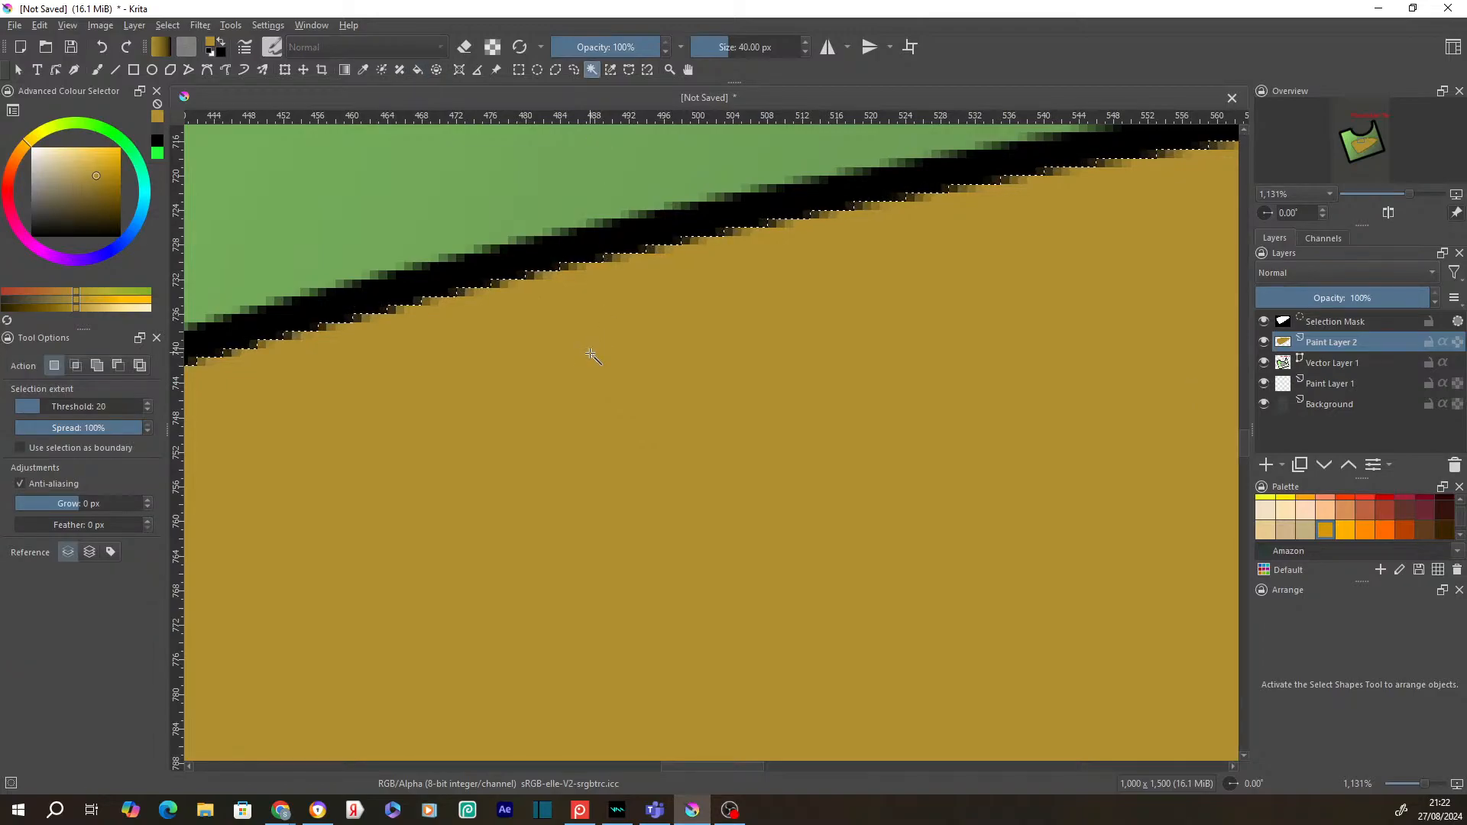
click(1312, 370)
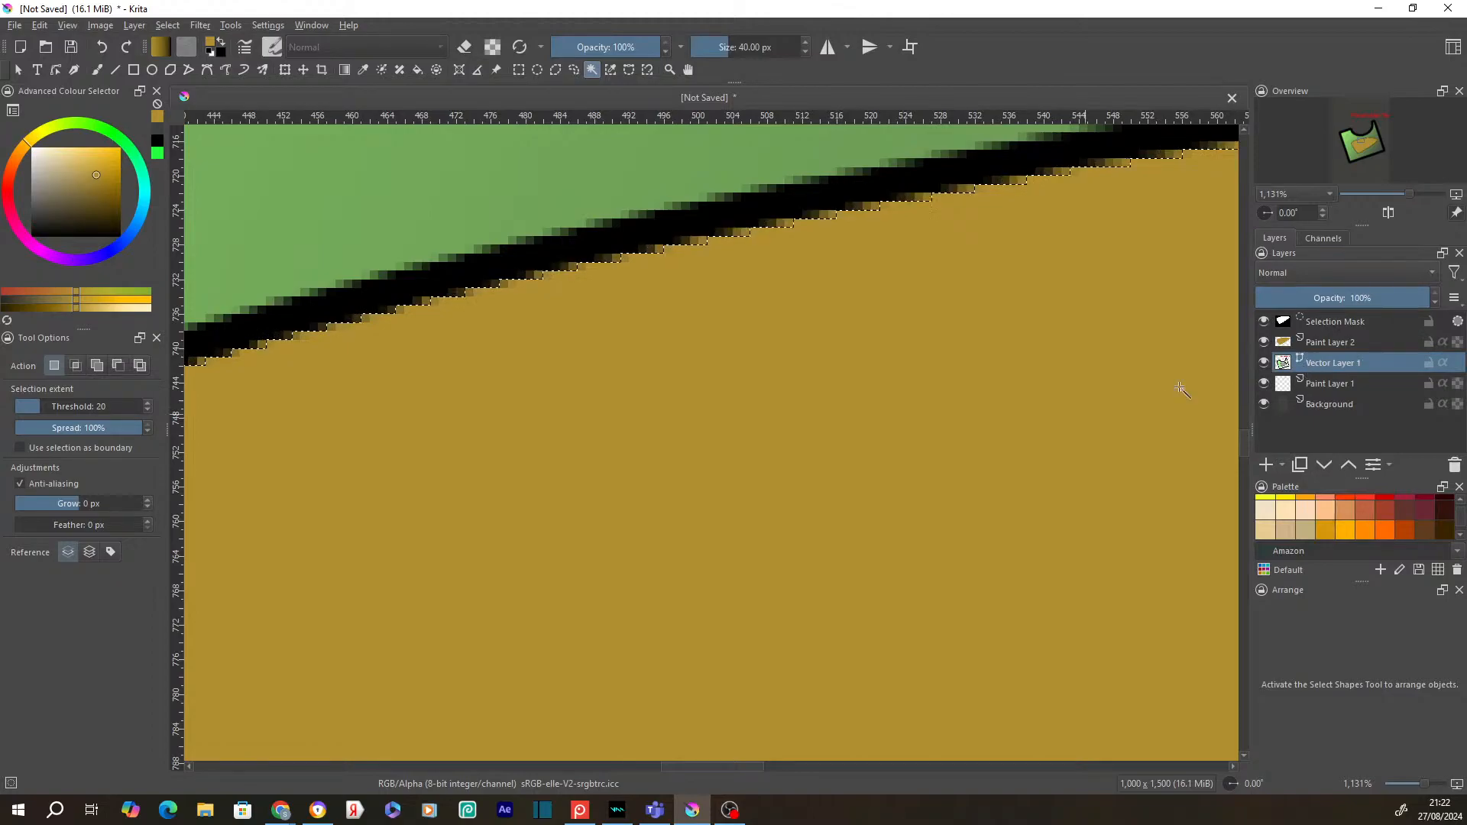
click(1264, 341)
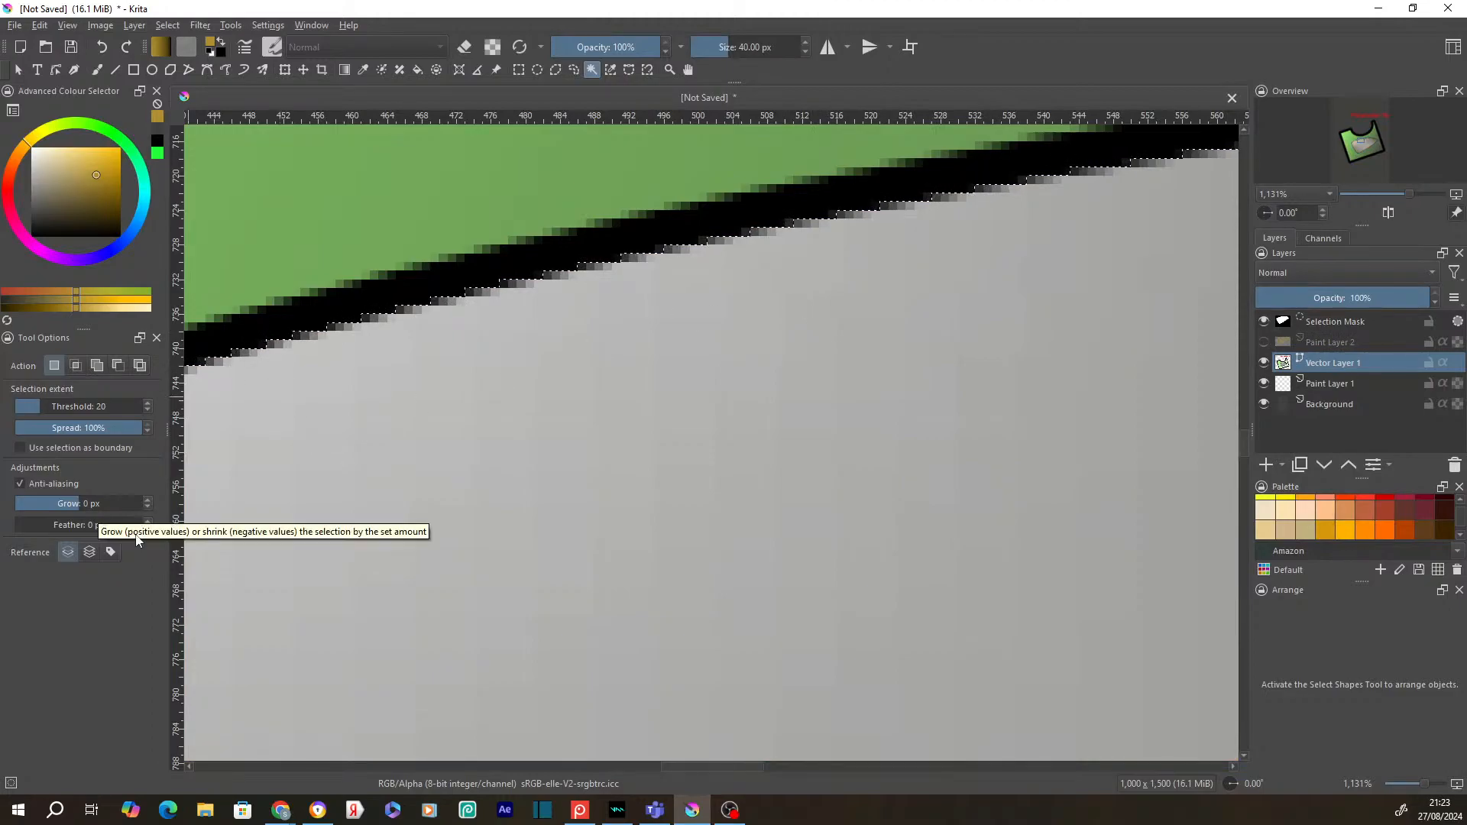
click(149, 502)
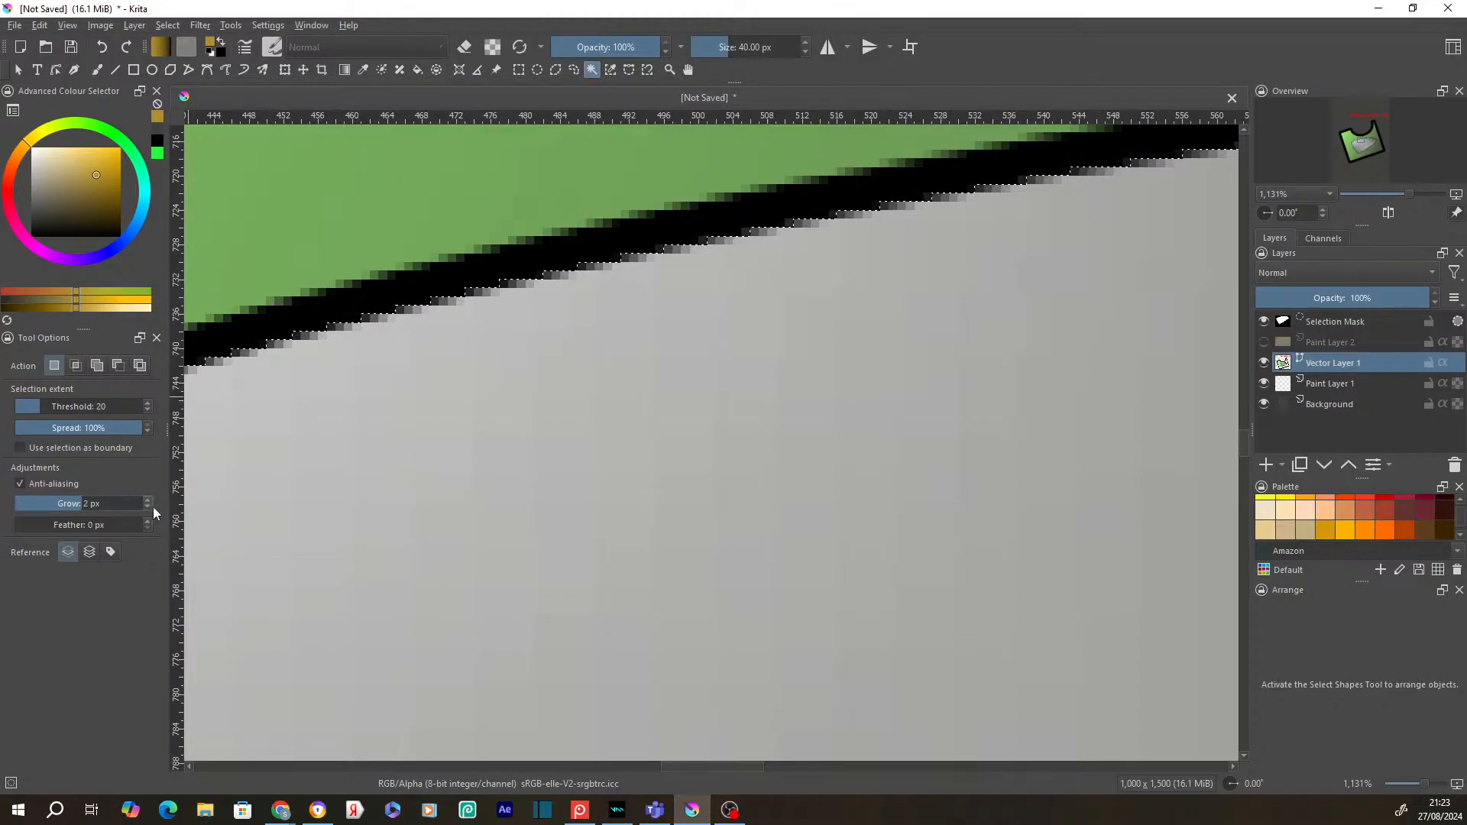
click(429, 303)
click(1331, 344)
click(1264, 342)
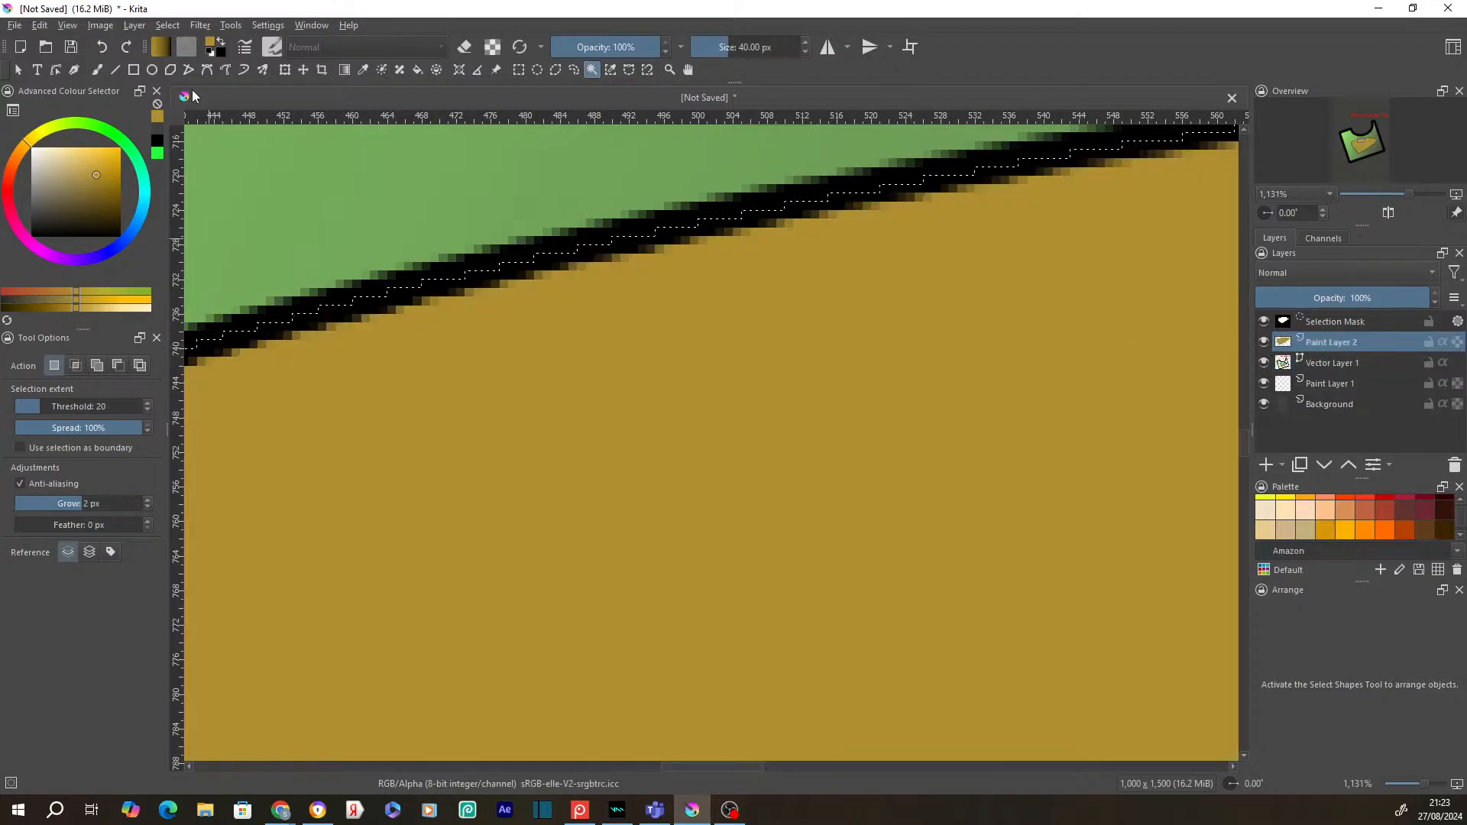
click(416, 73)
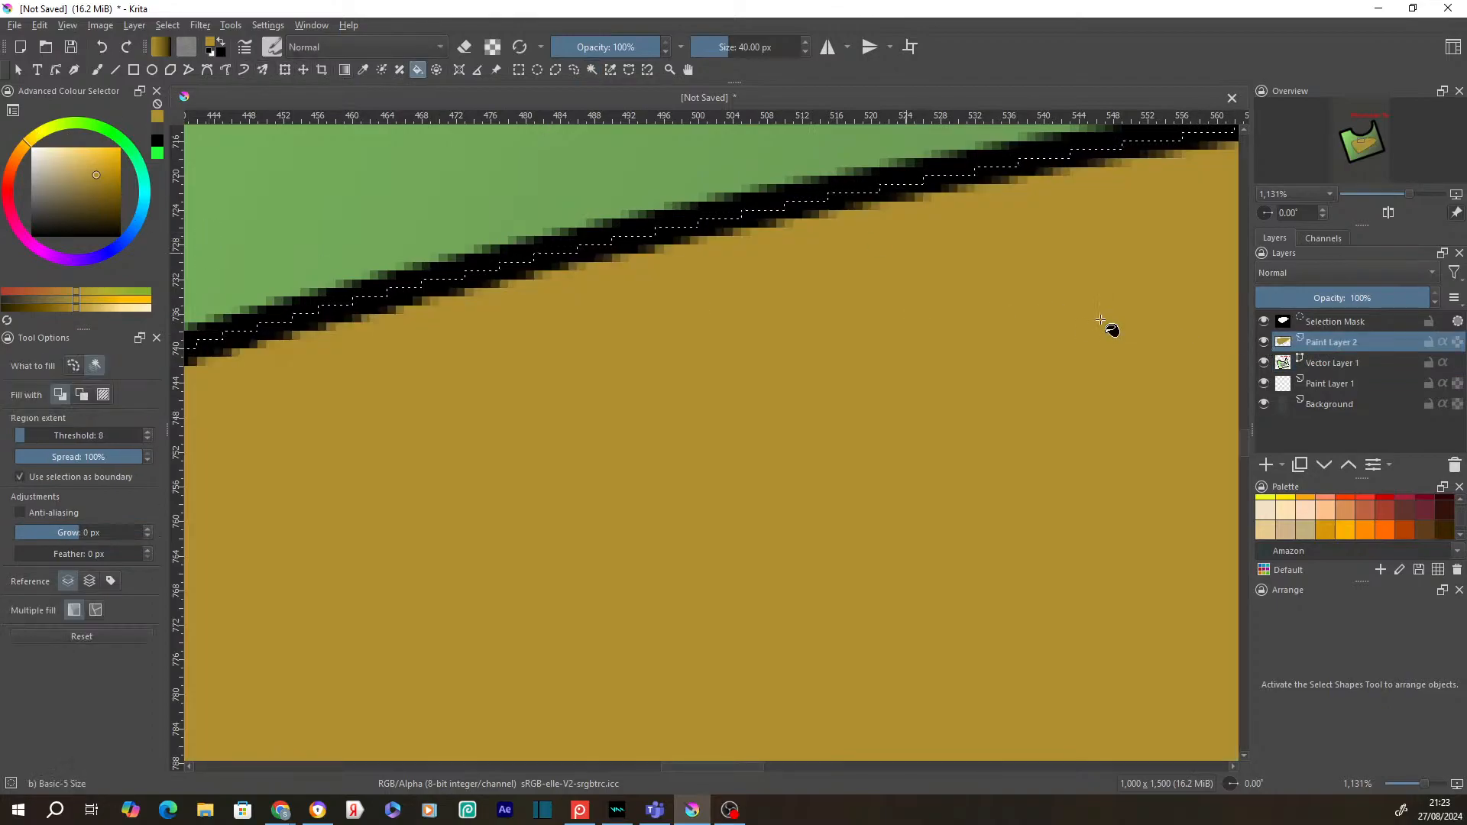
scroll(681, 508, down, 6)
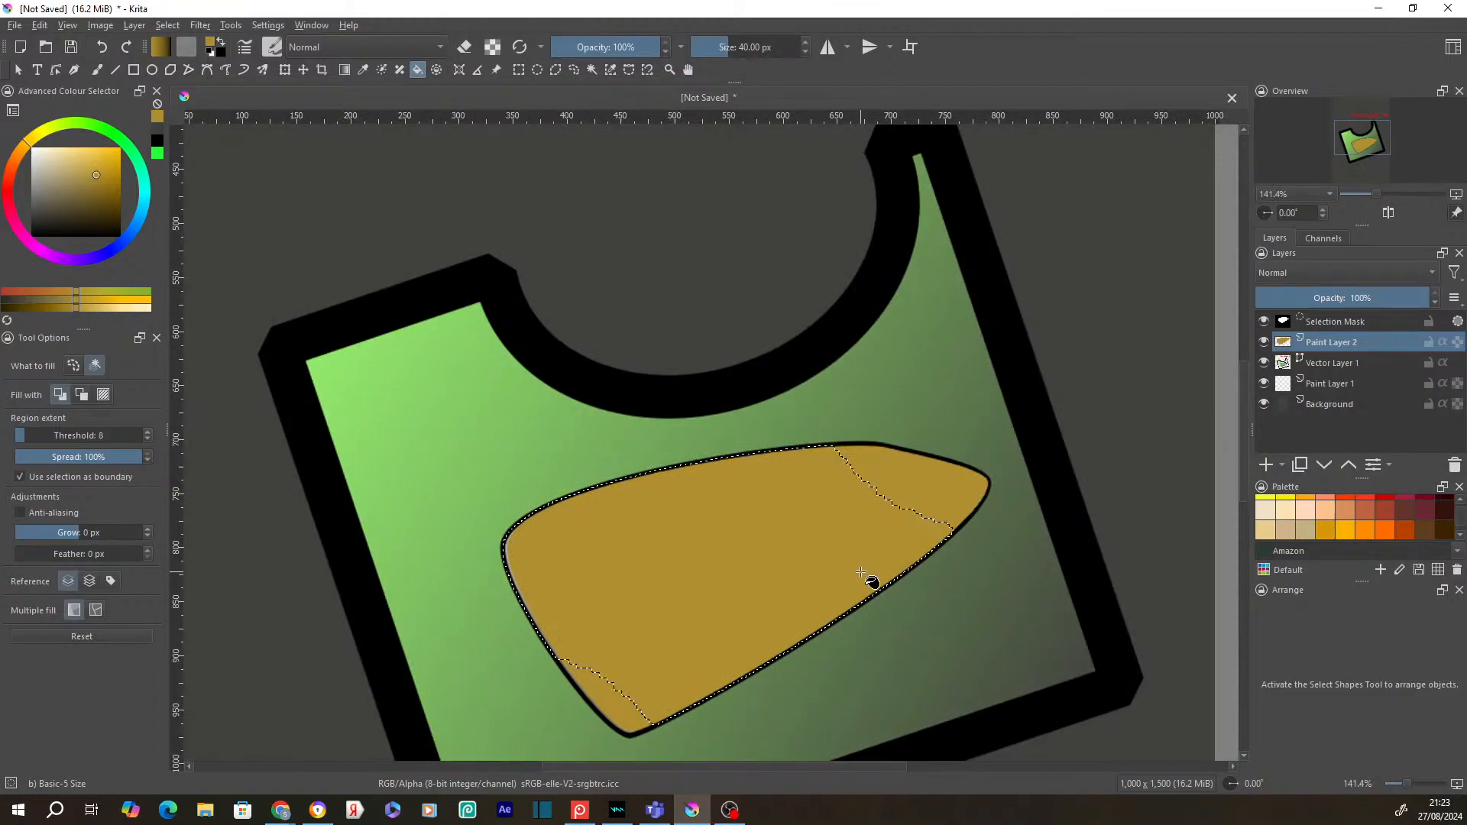
scroll(690, 531, up, 3)
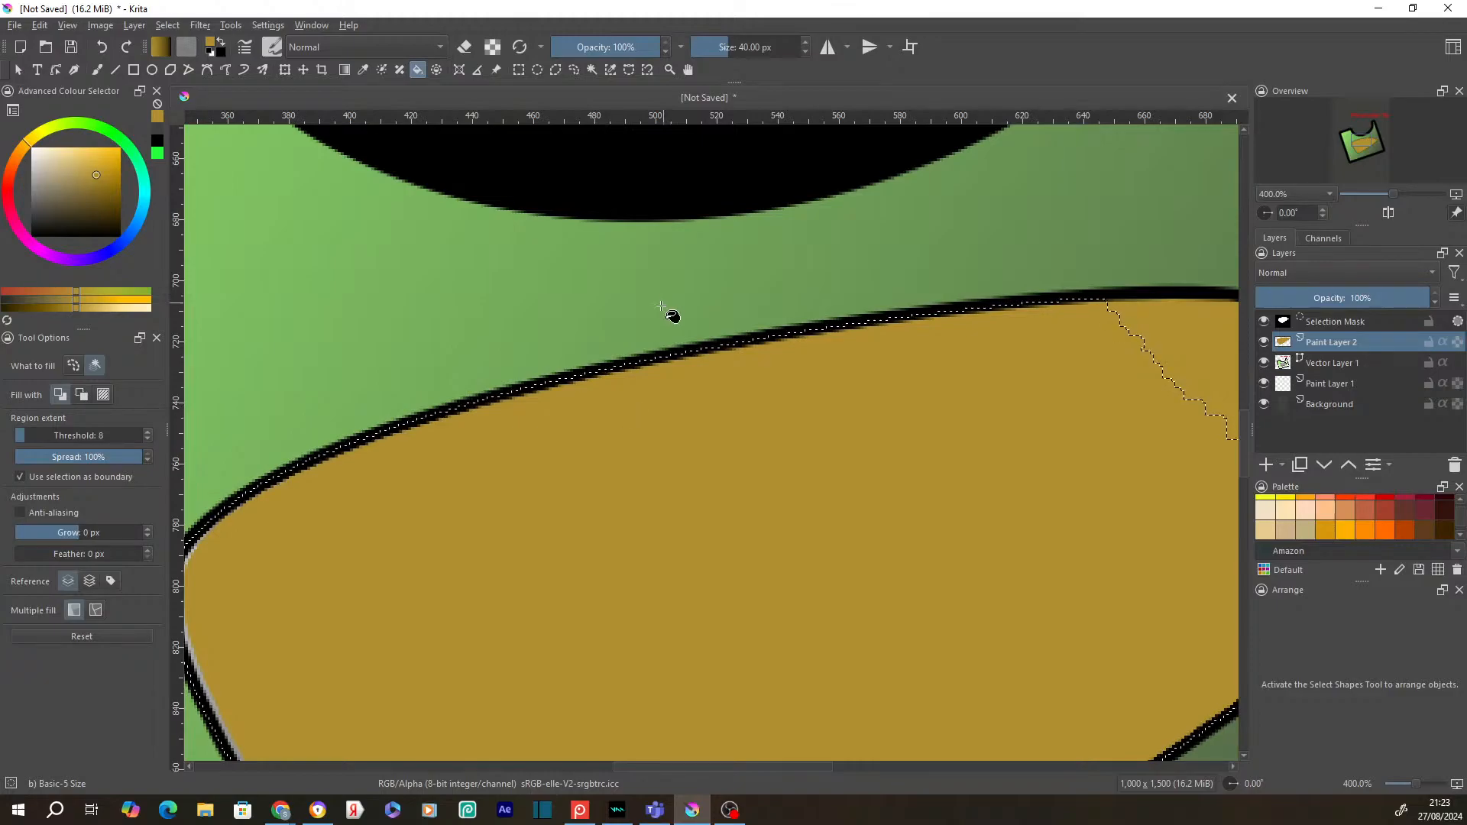
scroll(896, 449, down, 3)
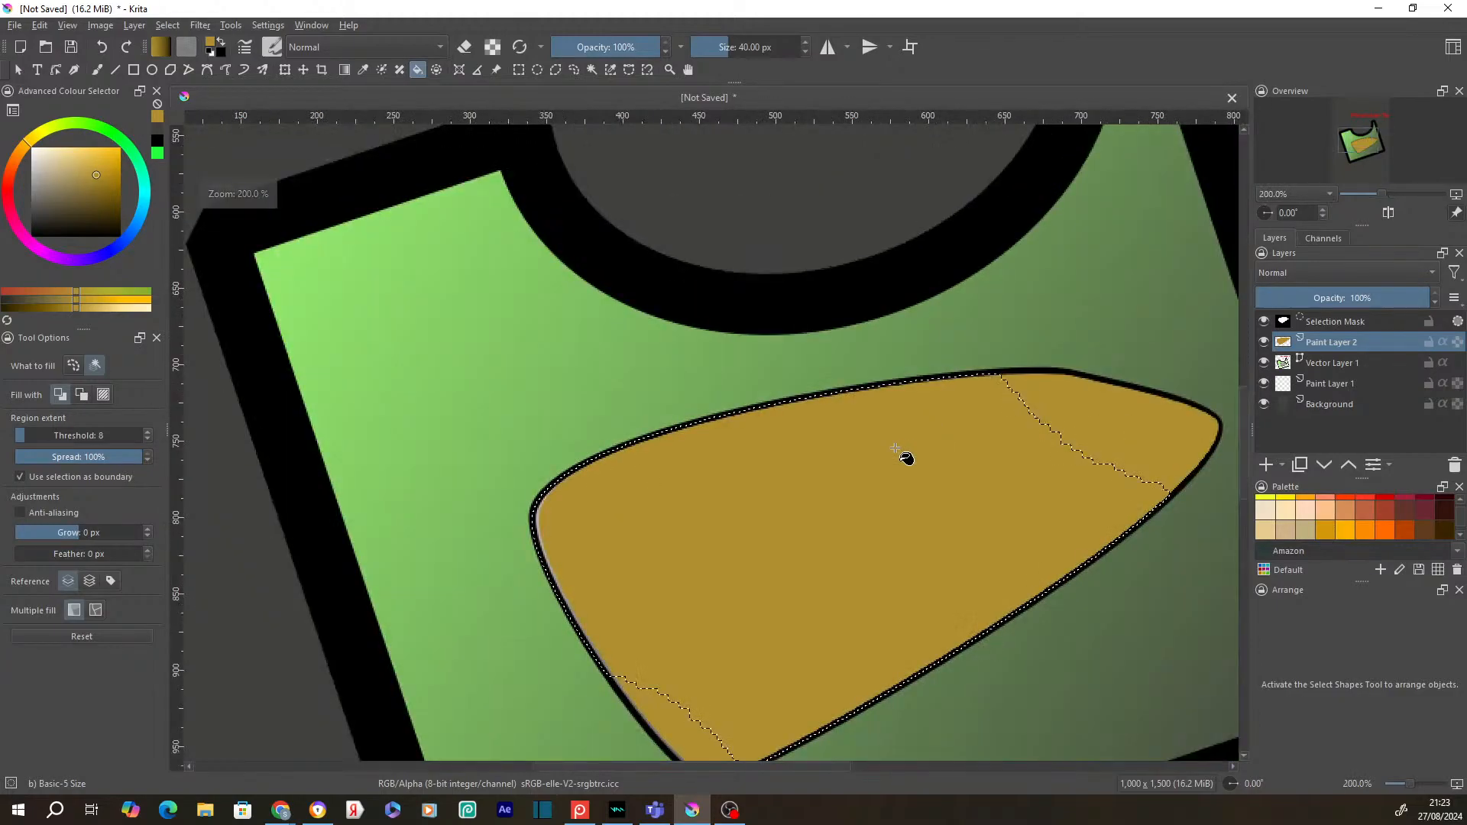
scroll(895, 449, up, 2)
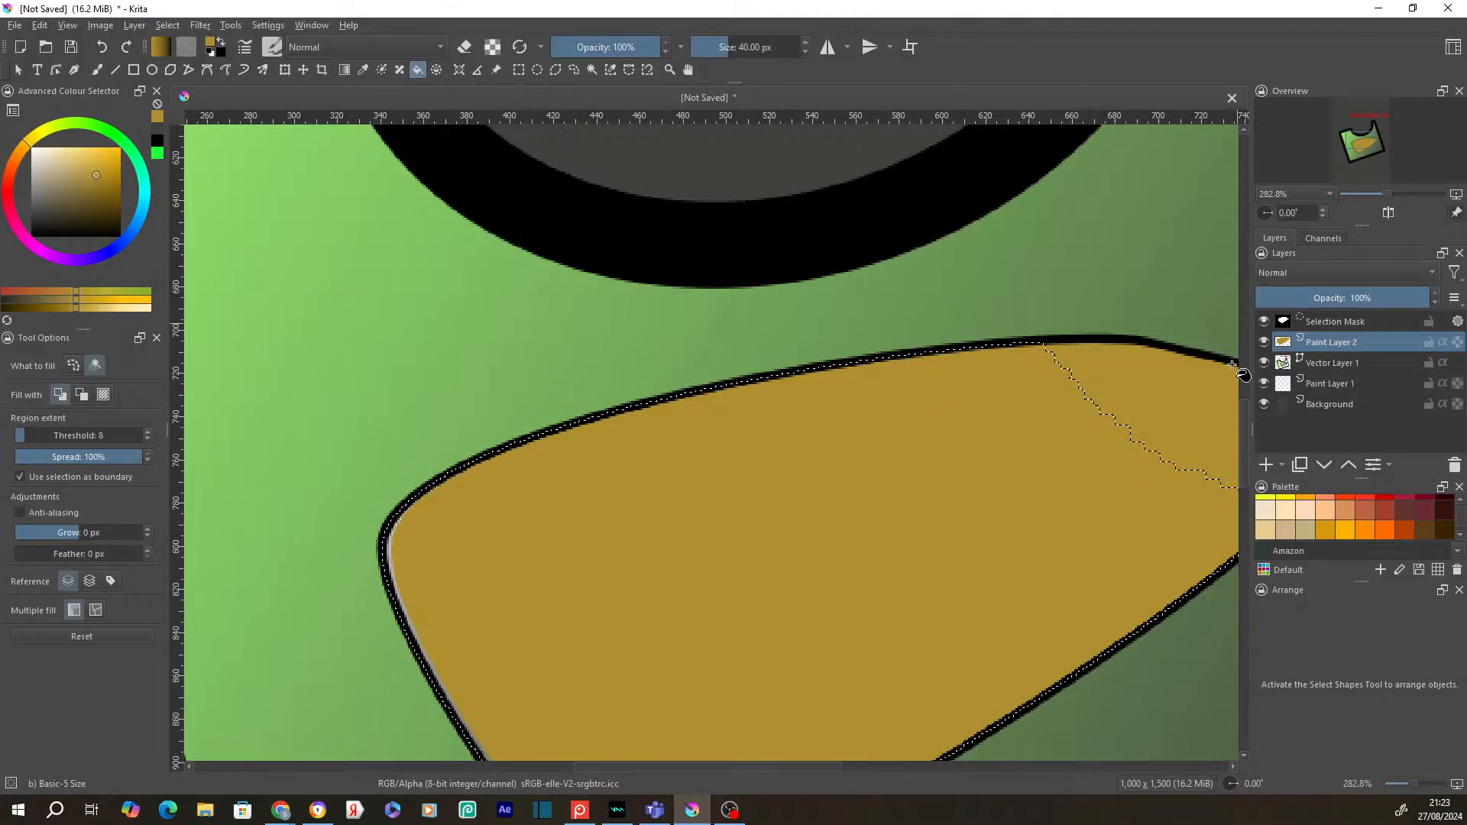
Step: Choose a brighter golden yellow and outline a four-cornered polygonal selection inside the golden curved shape
click(94, 148)
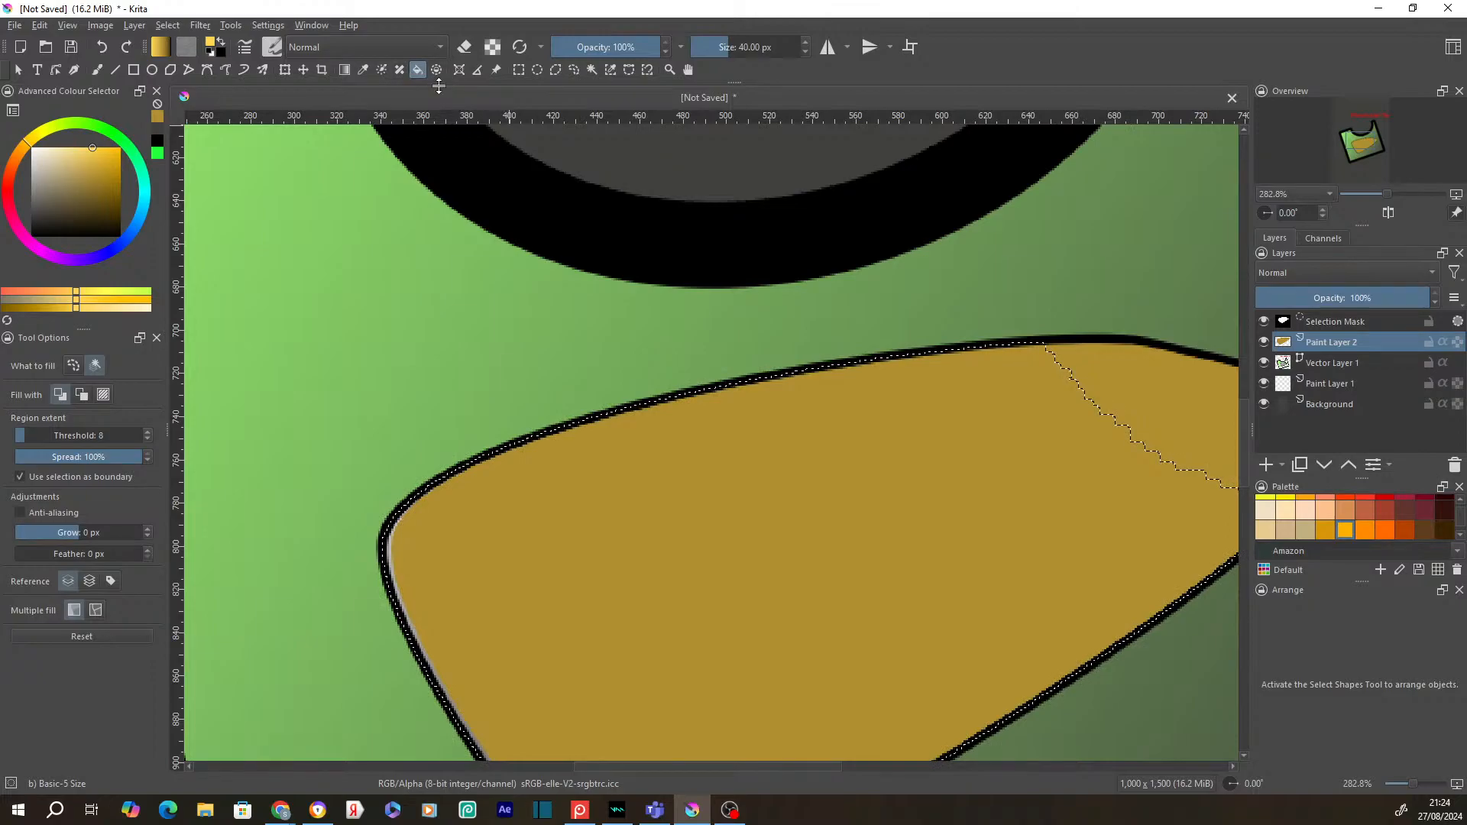
click(555, 70)
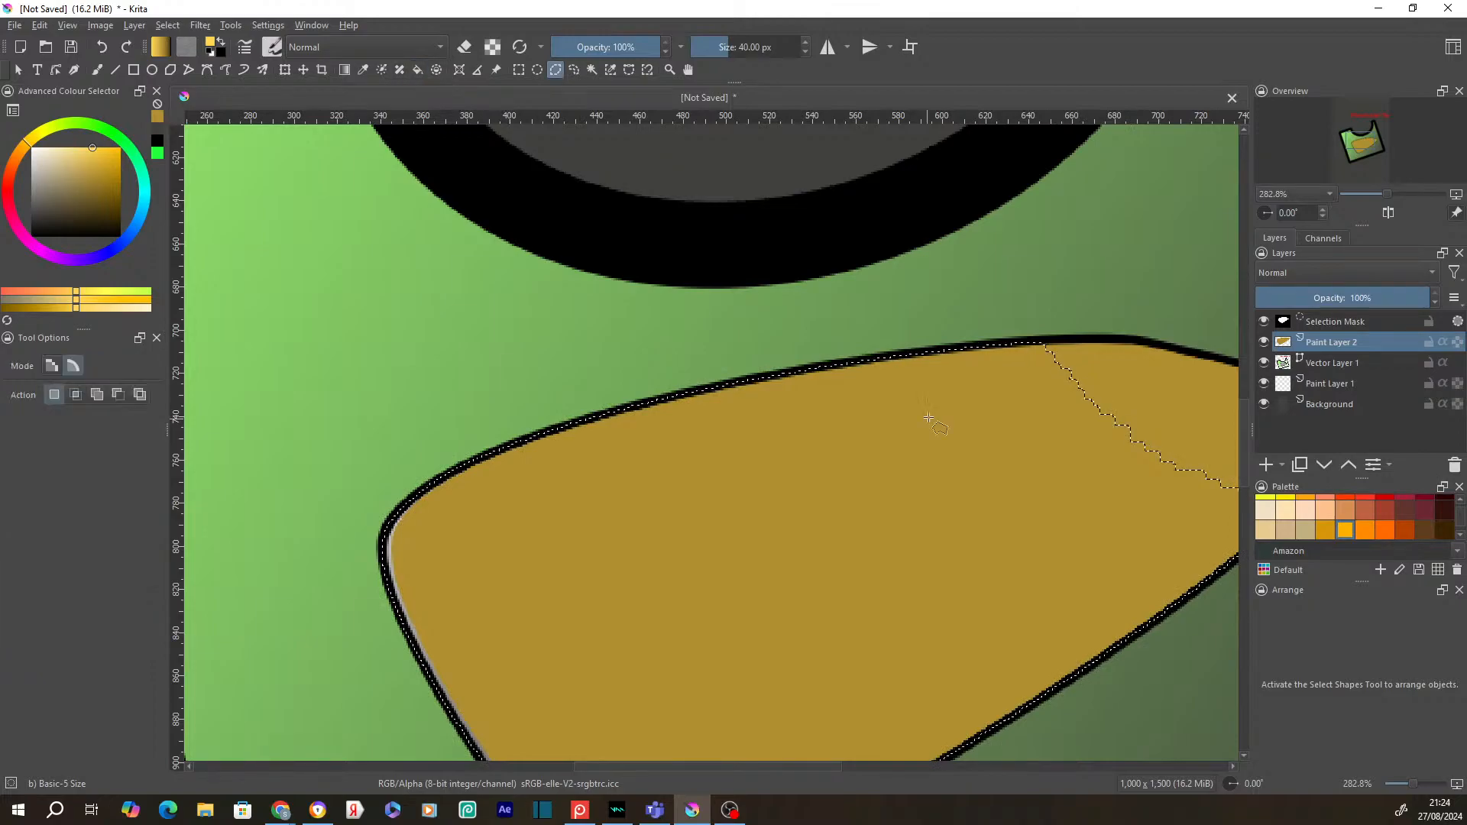
click(571, 525)
click(741, 674)
click(1118, 502)
click(933, 417)
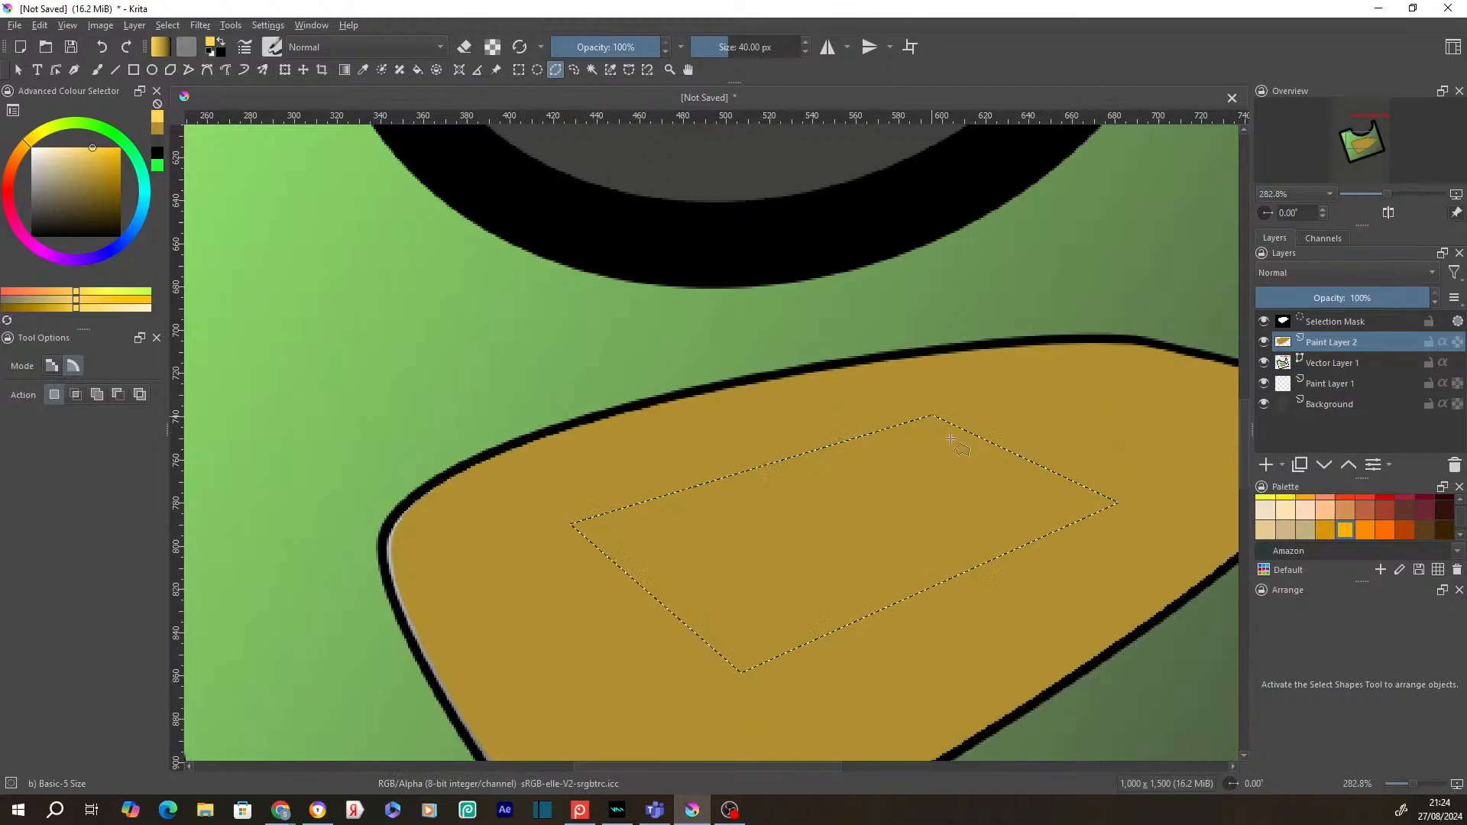
Step: Add a paint layer above Paint Layer 2 and switch to the freehand brush with the Airbrush Soft preset
click(1283, 466)
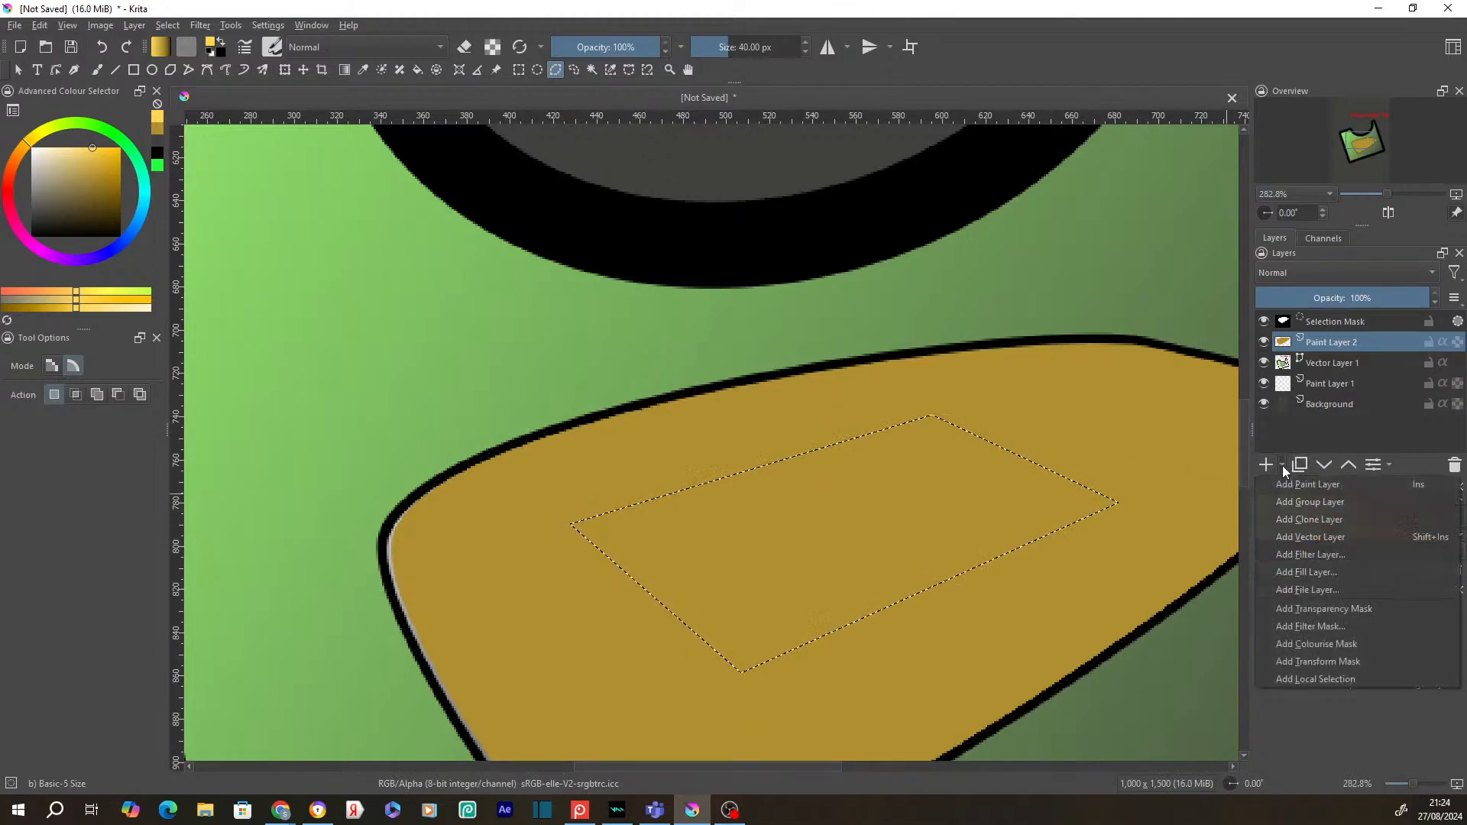
click(1308, 484)
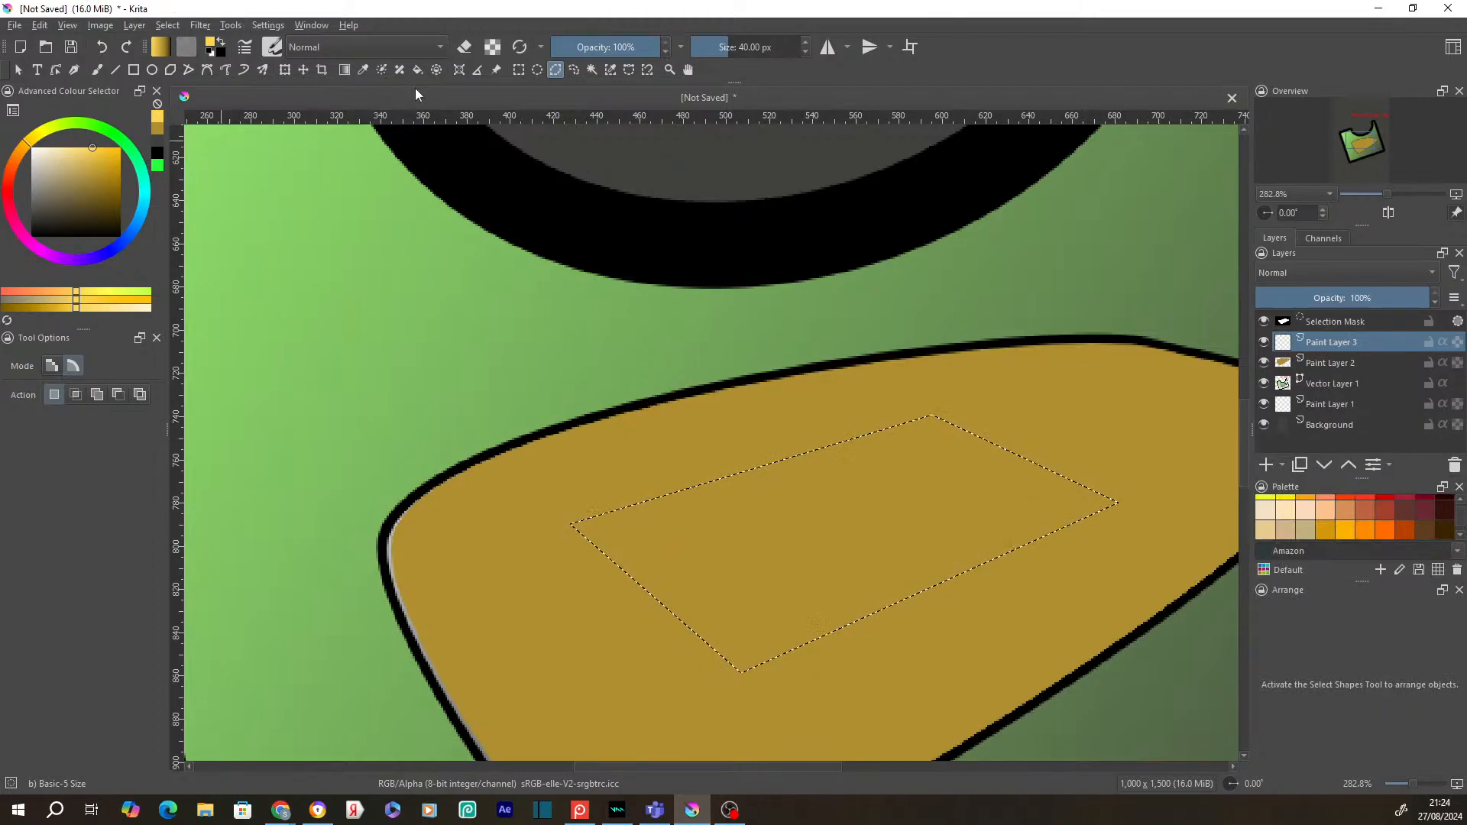
click(308, 55)
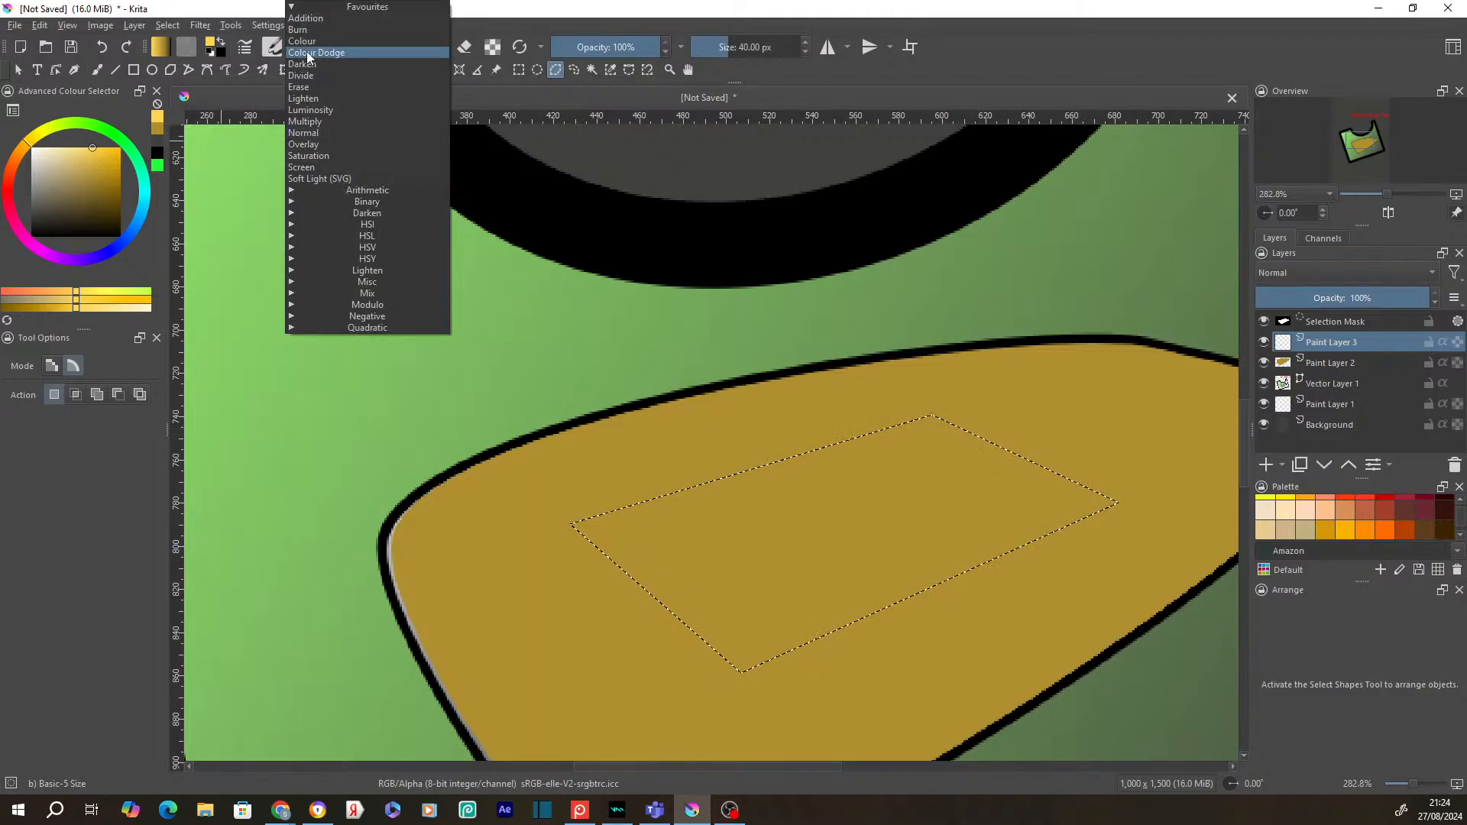
key(Escape)
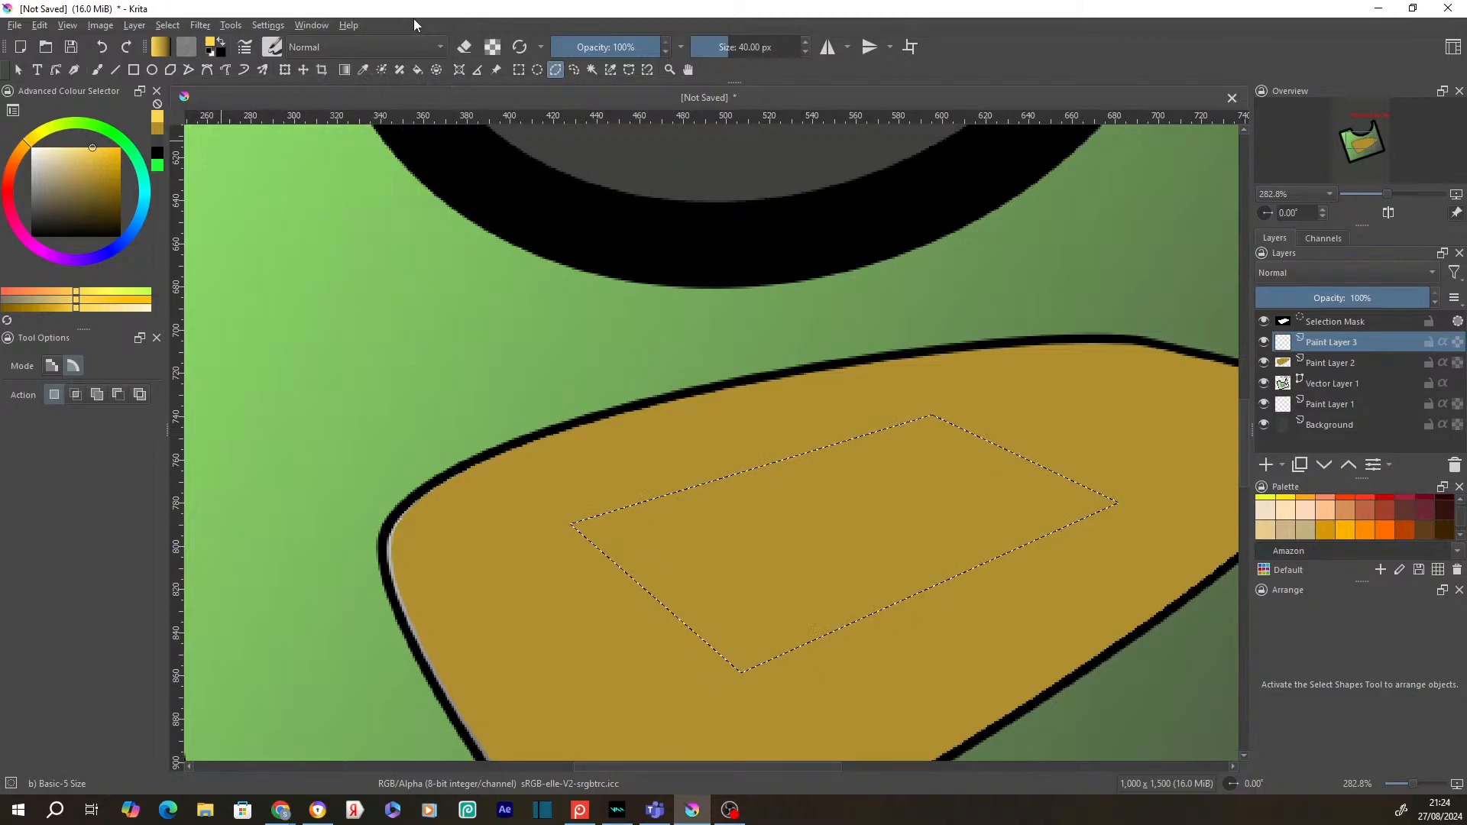
key(F6)
click(429, 107)
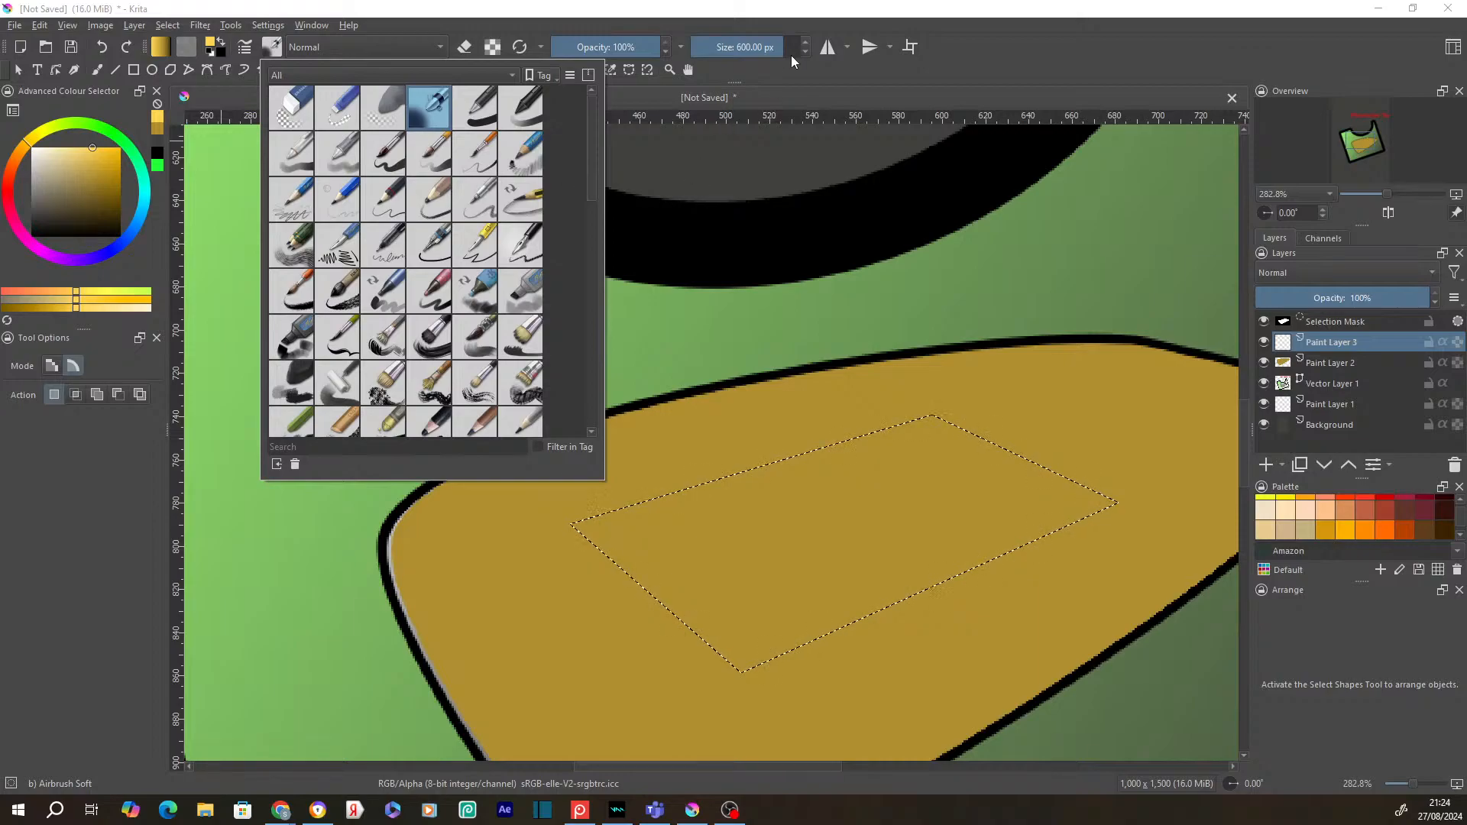
click(769, 71)
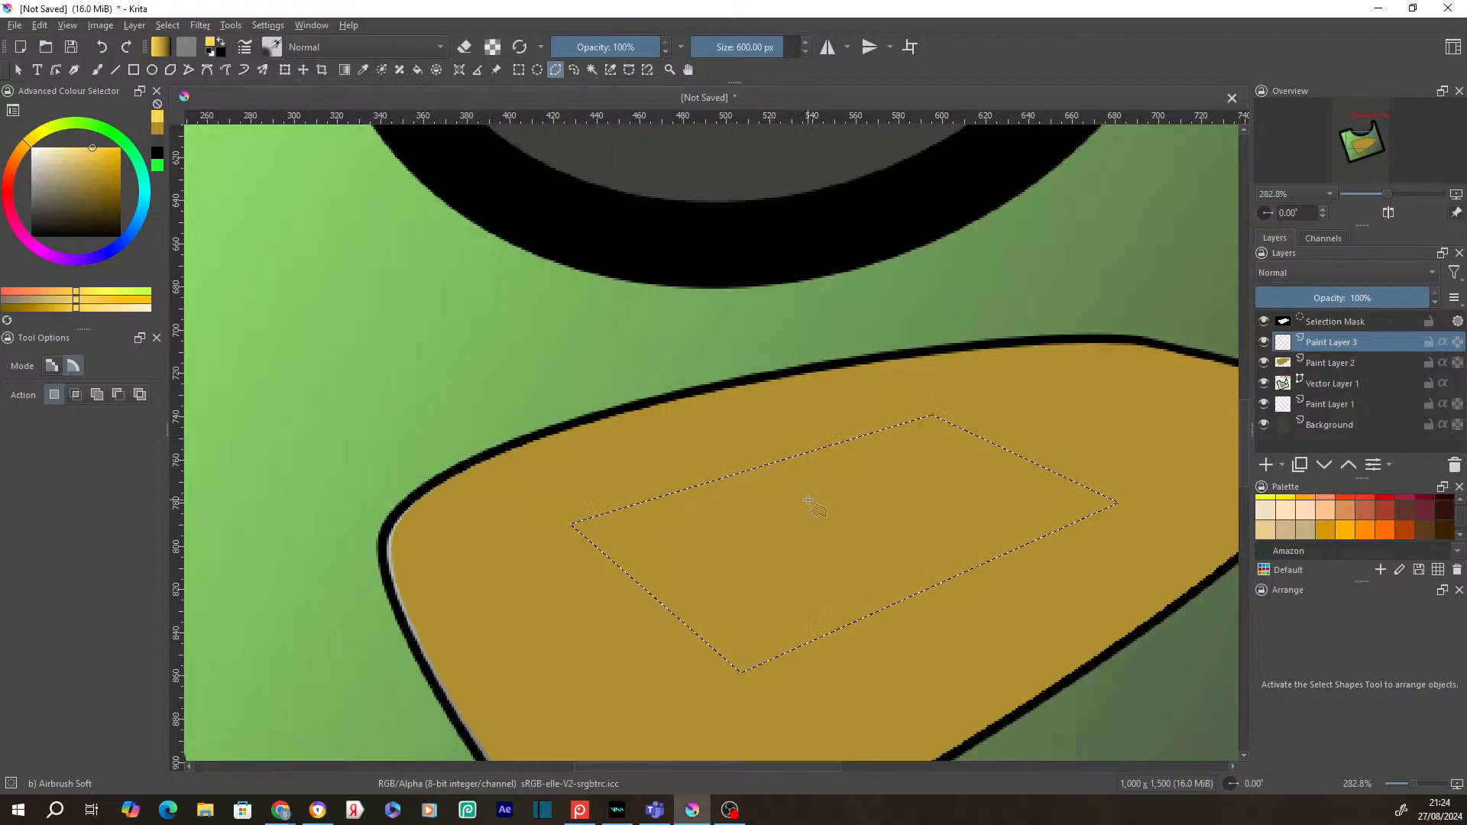
click(271, 46)
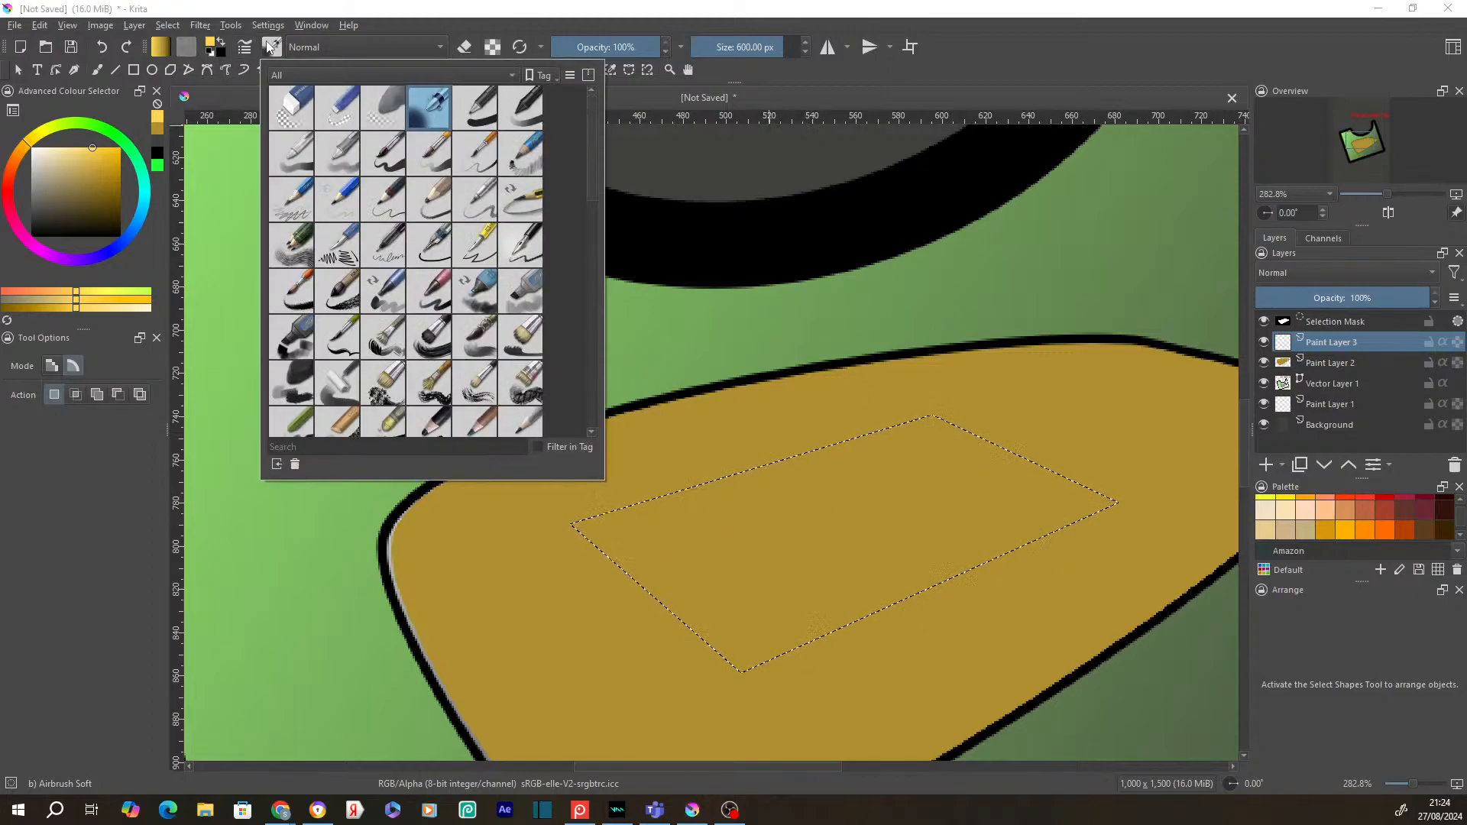
click(96, 69)
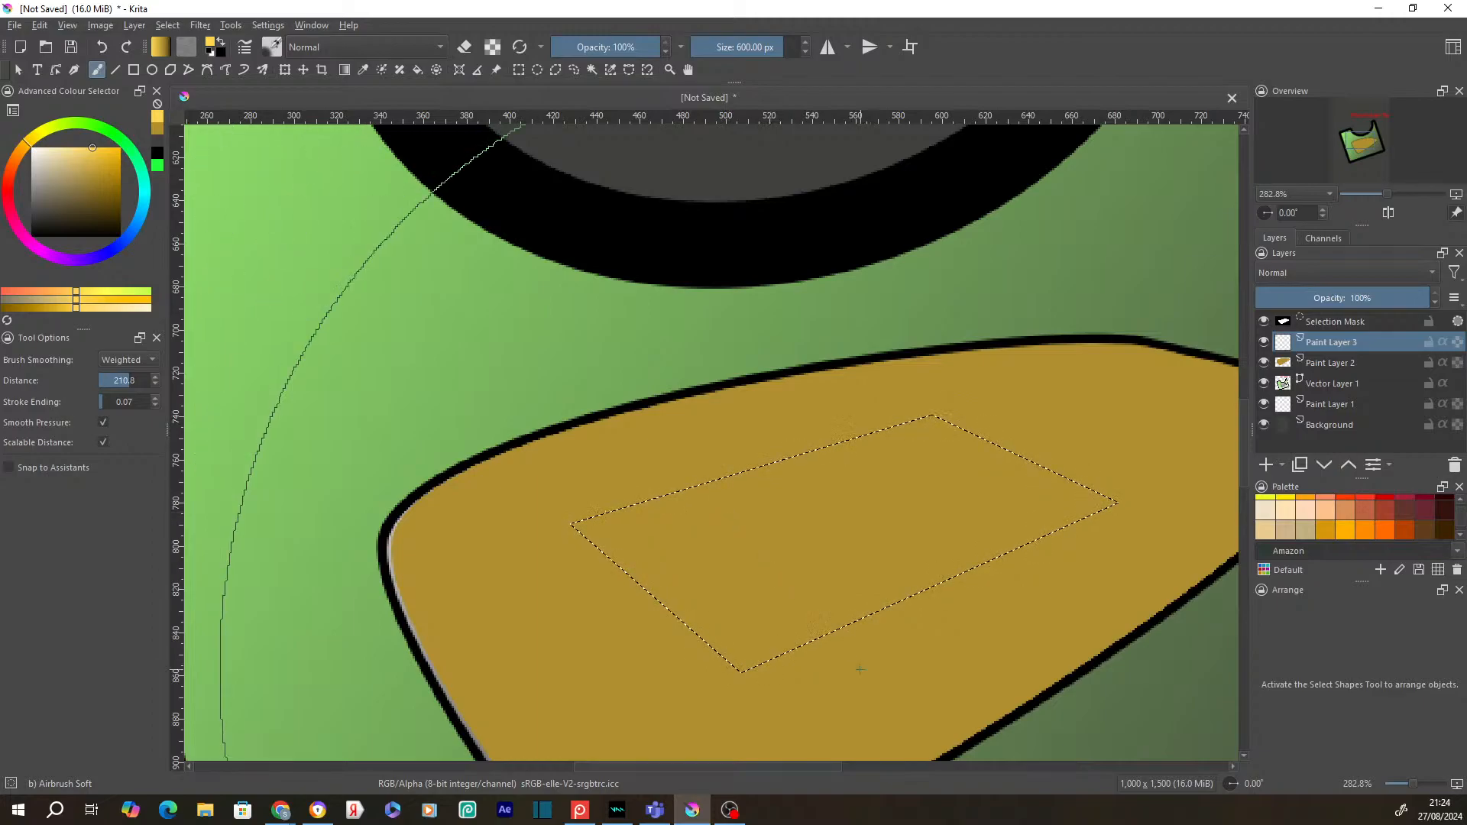
Step: Shrink the brush to about 193 px and airbrush soft yellow highlights at both ends of the four-cornered selection
shift+drag(859, 670, 745, 670)
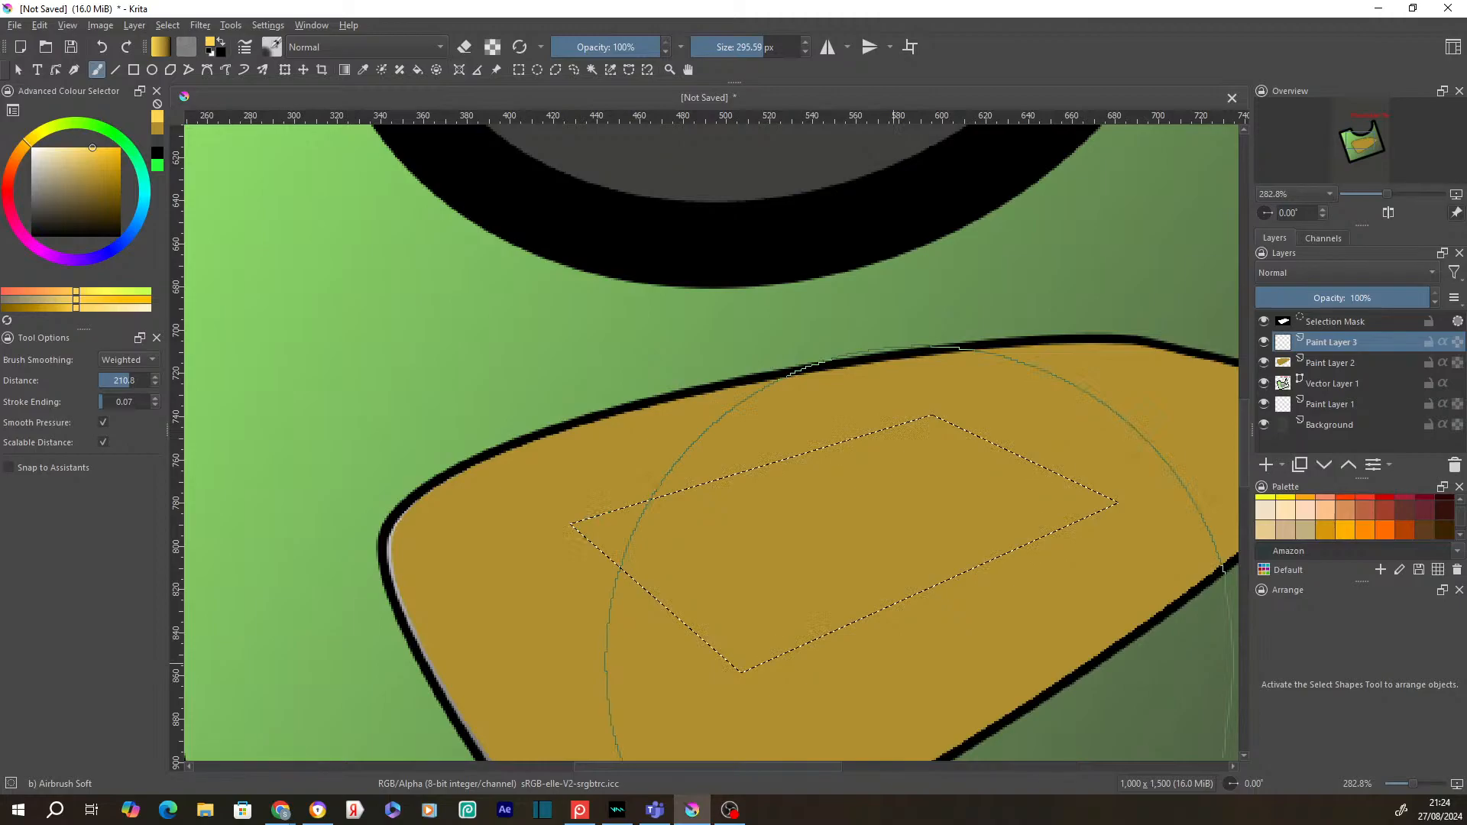
shift+drag(534, 527, 482, 527)
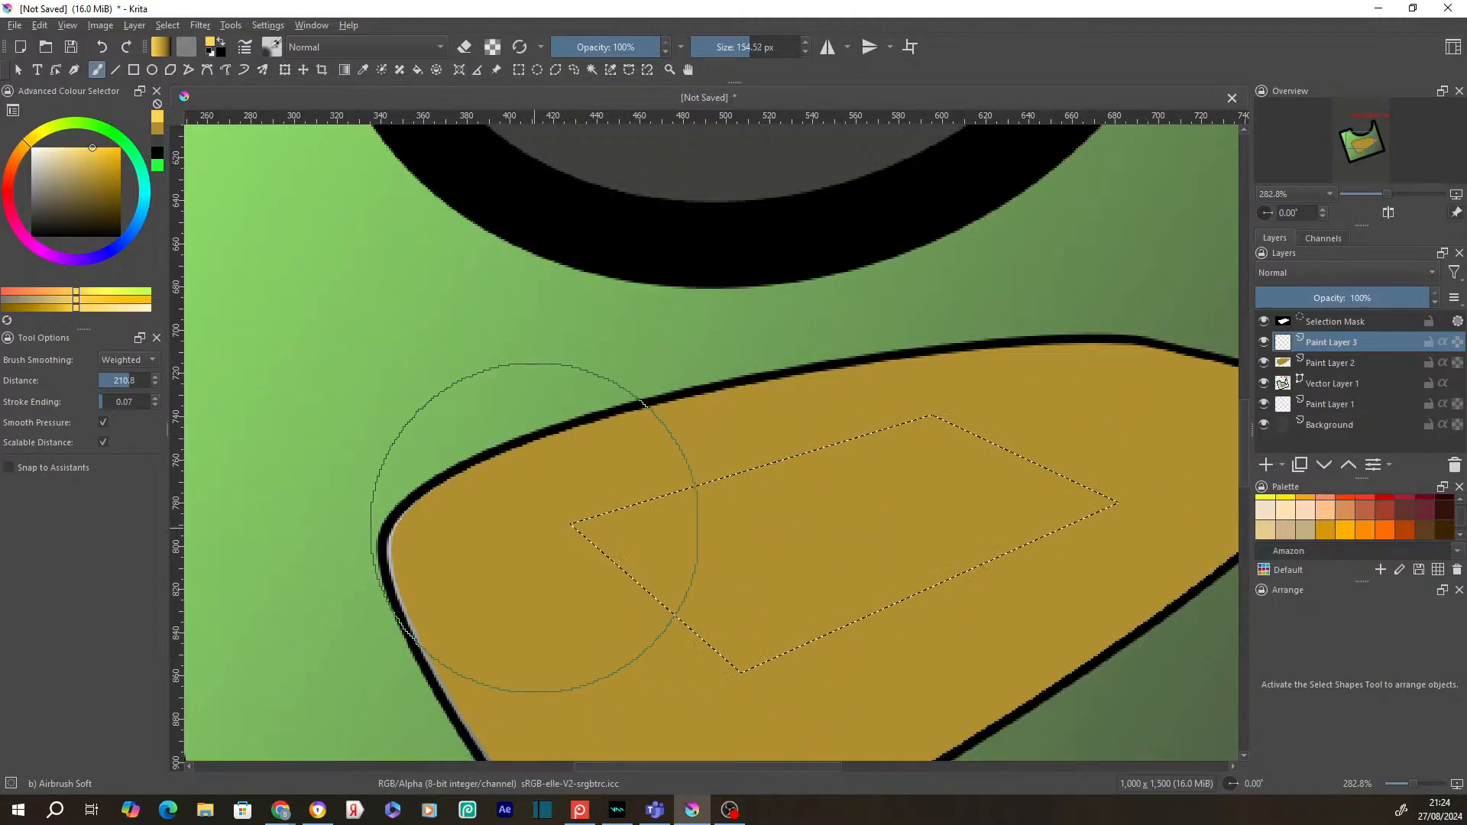
shift+drag(696, 497, 776, 497)
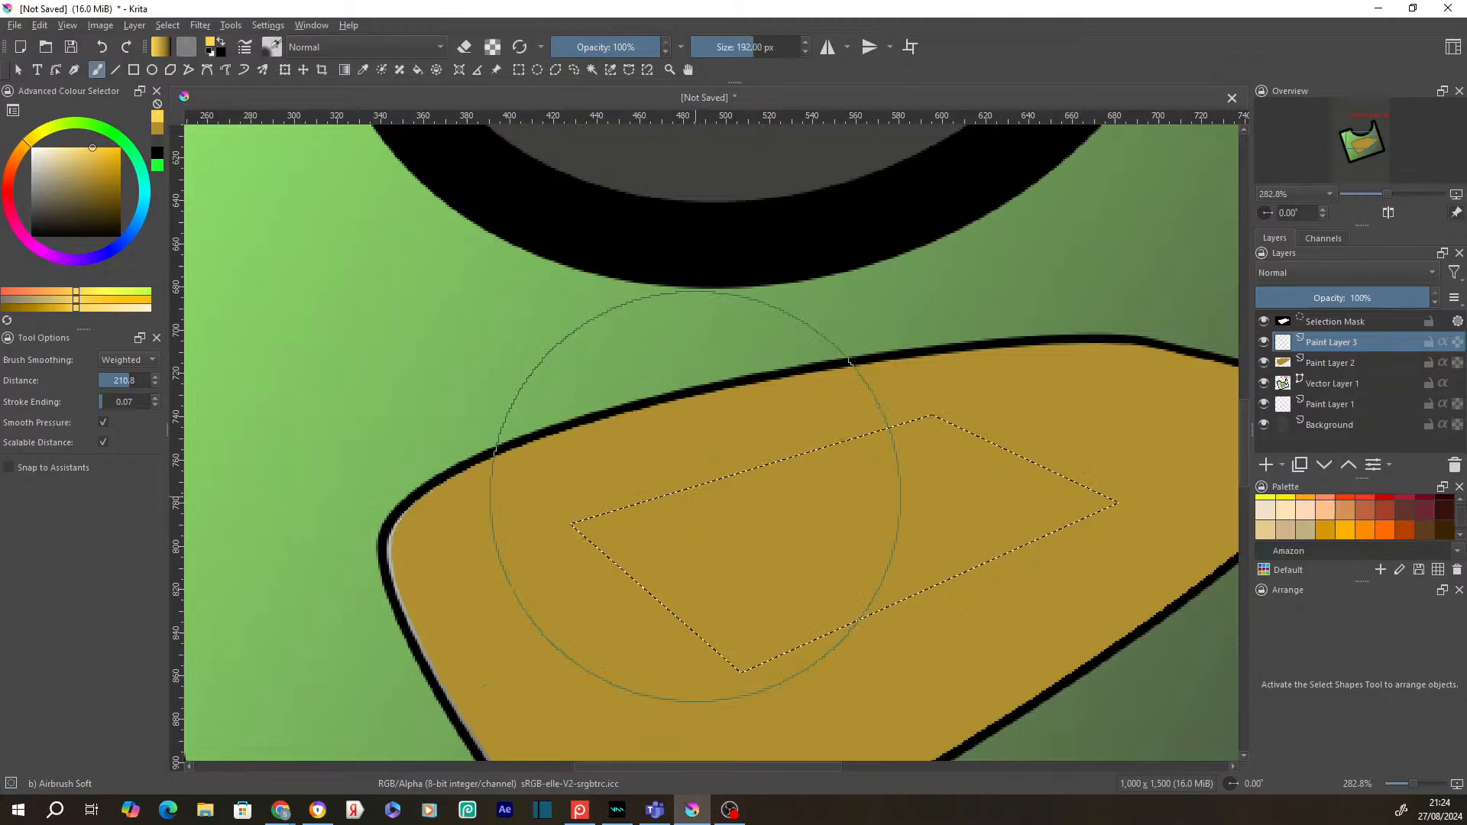
drag(878, 500, 943, 508)
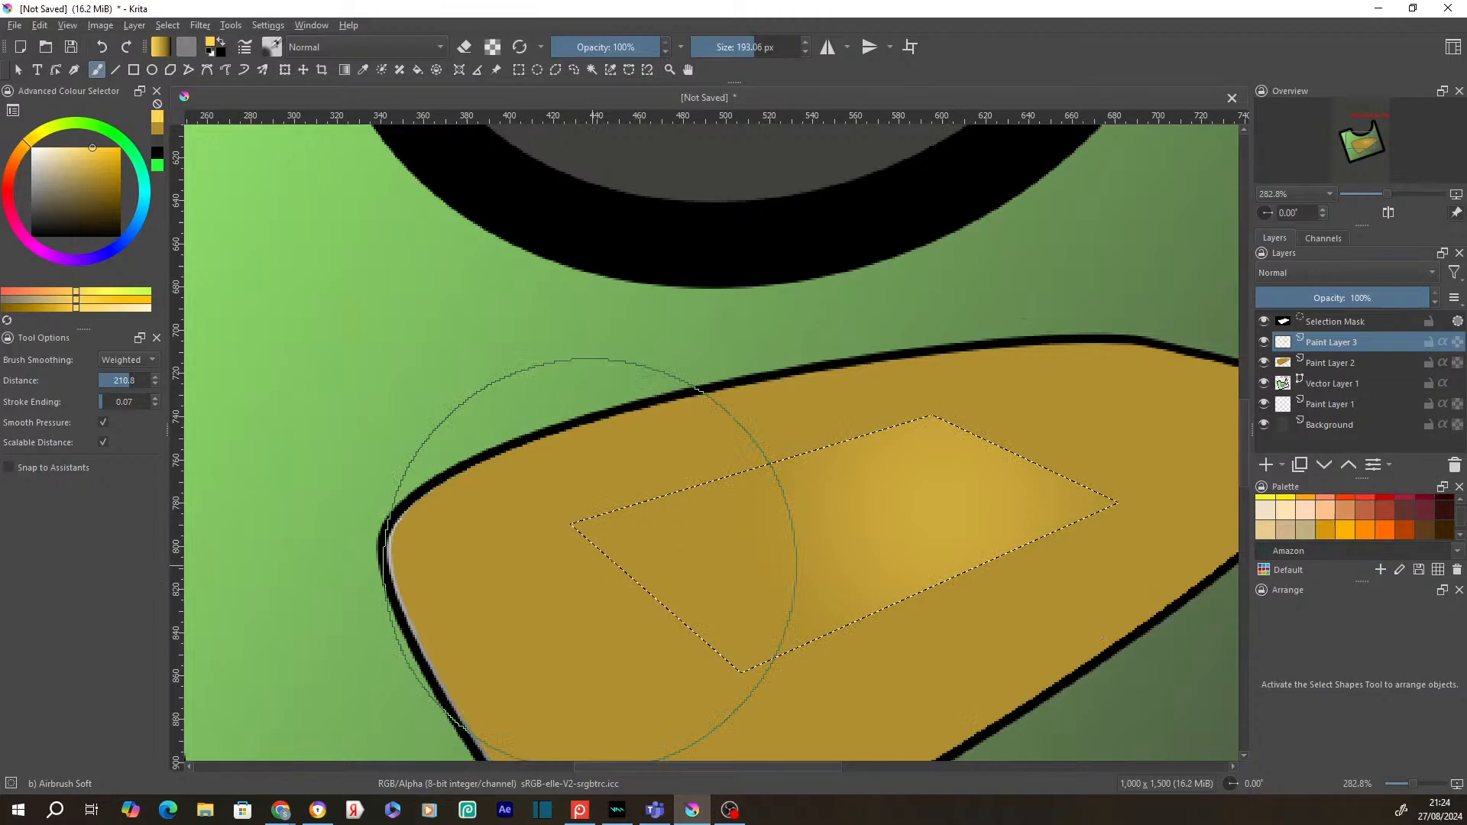
drag(595, 560, 688, 535)
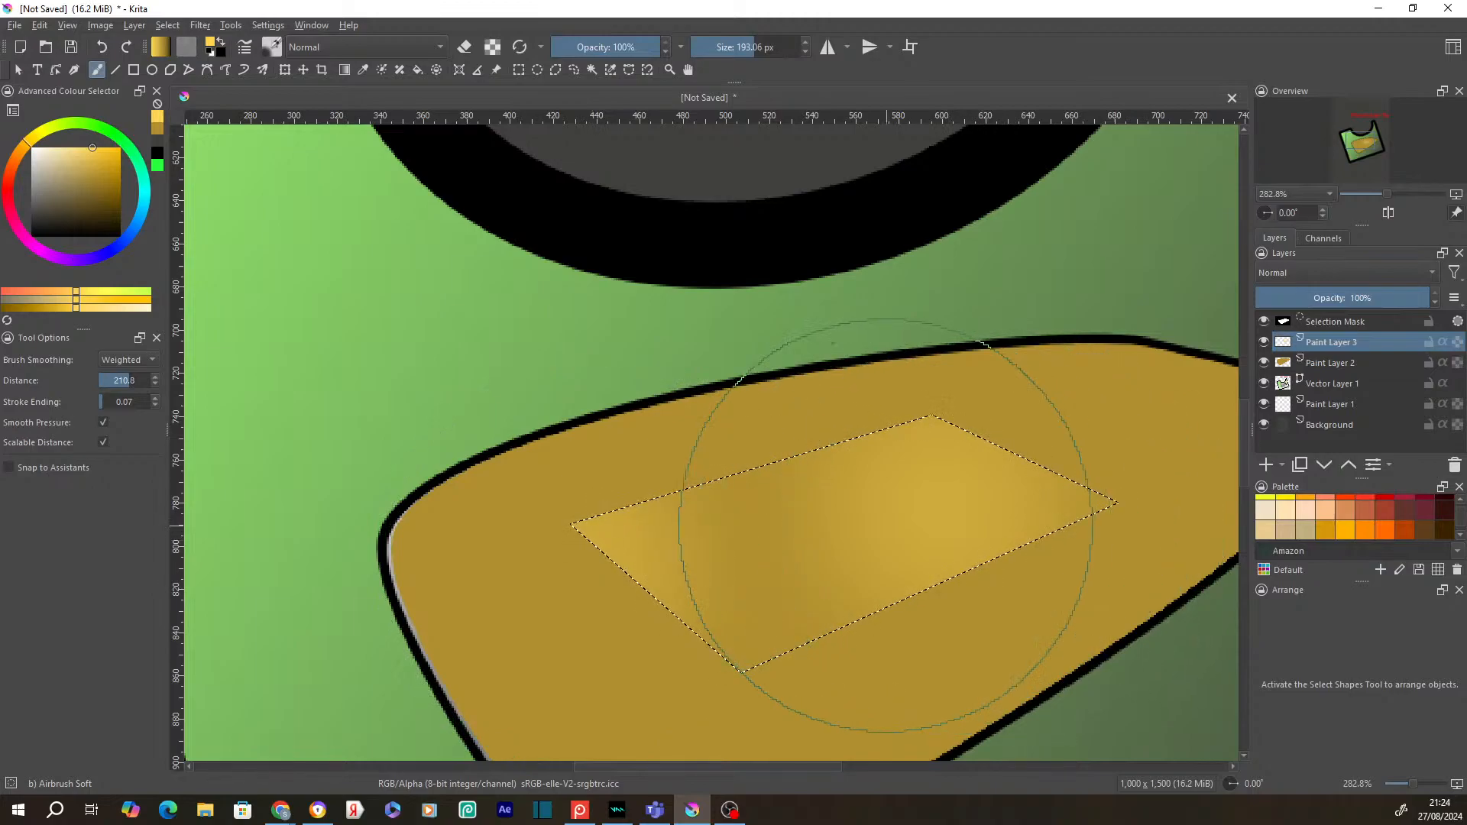
Step: Reduce the brush to about 90 px and airbrush the four-cornered selection until it is solid yellow
key(bracketleft)
drag(927, 515, 735, 515)
drag(927, 493, 928, 542)
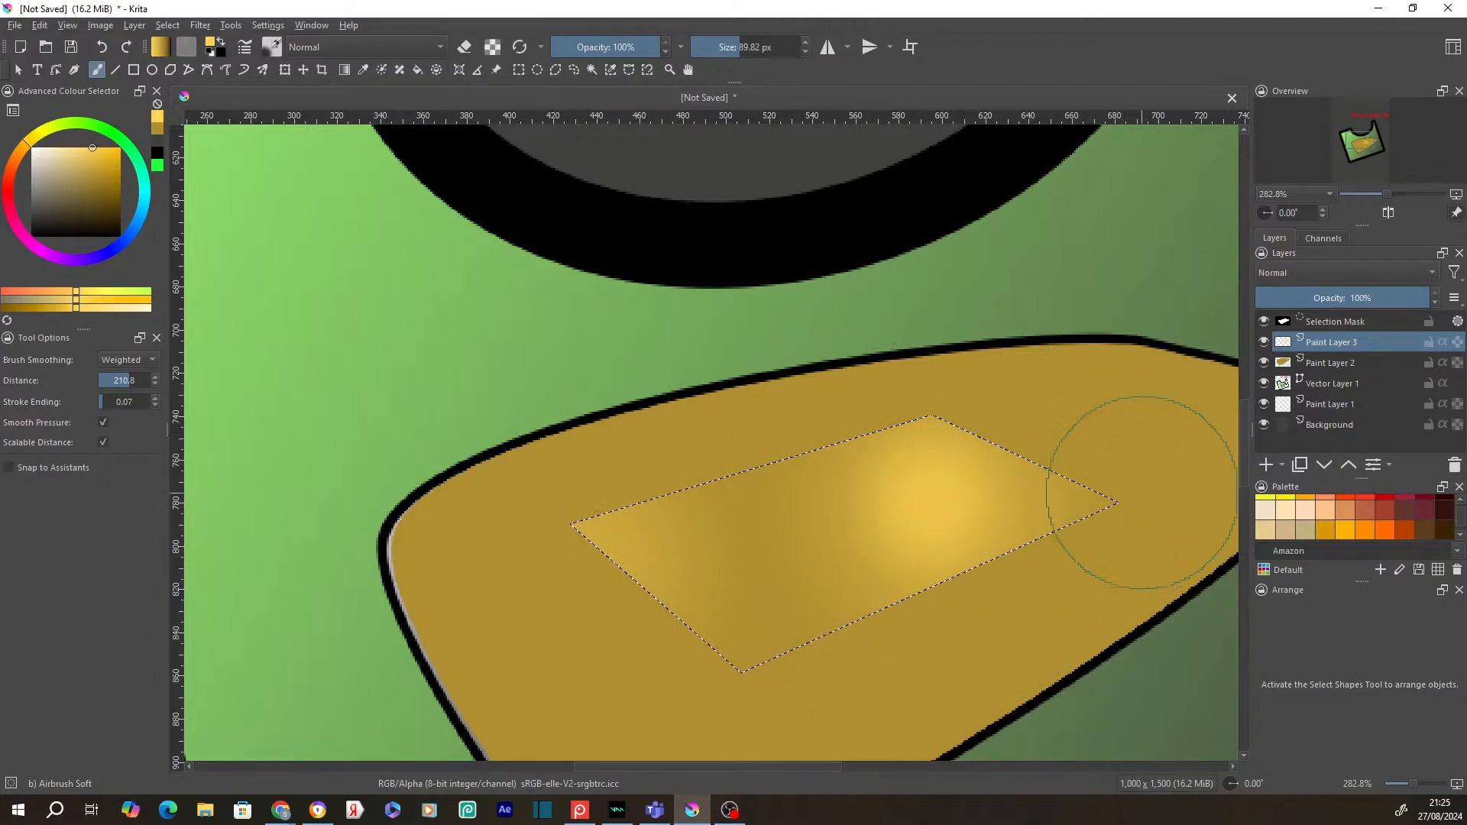
drag(1144, 491, 616, 629)
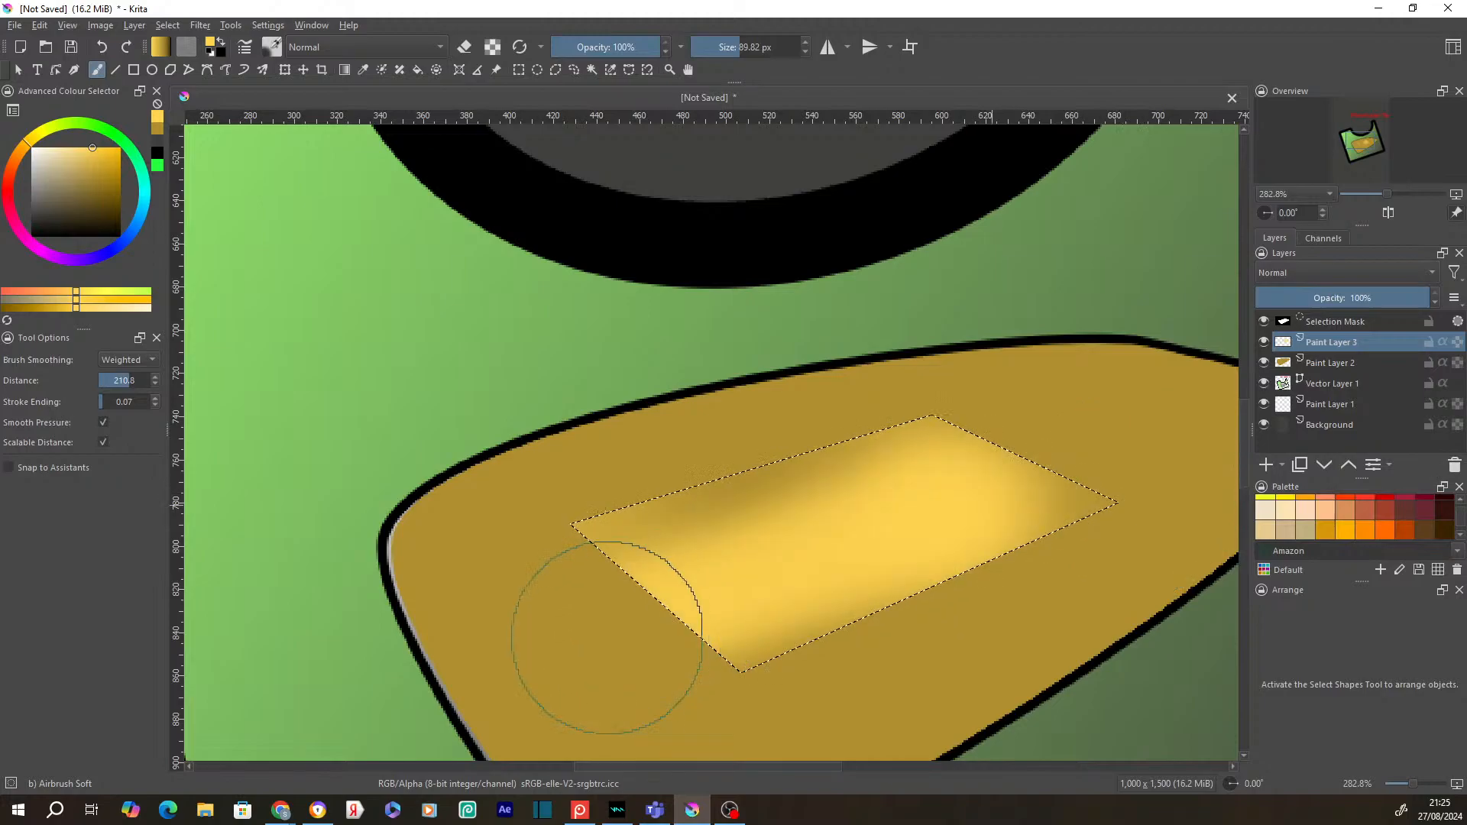
drag(781, 585, 931, 544)
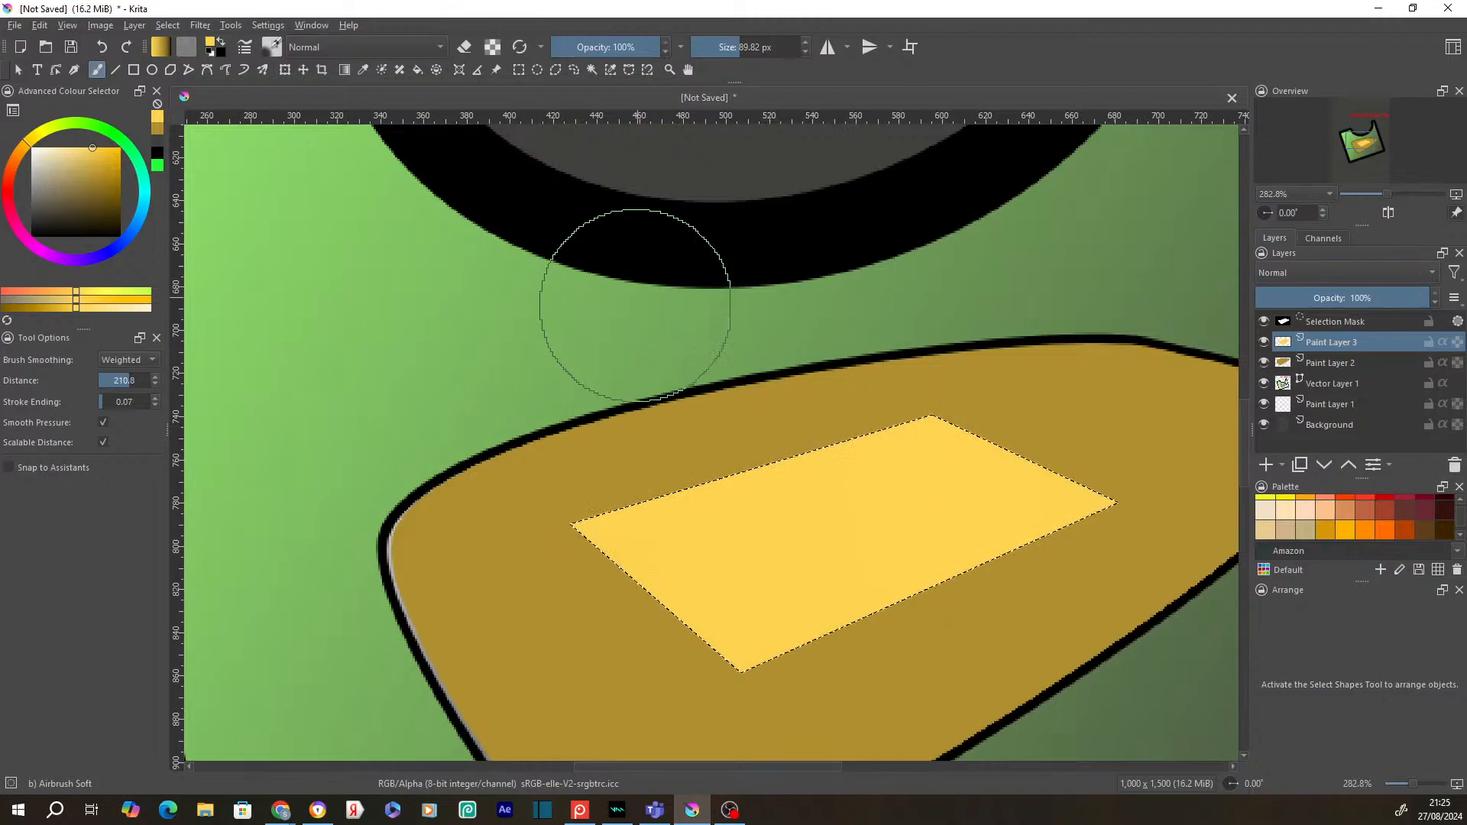
Step: Clear the polygonal selection and make a small elliptical selection about 22 by 7 px beside the yellow polygon
click(556, 70)
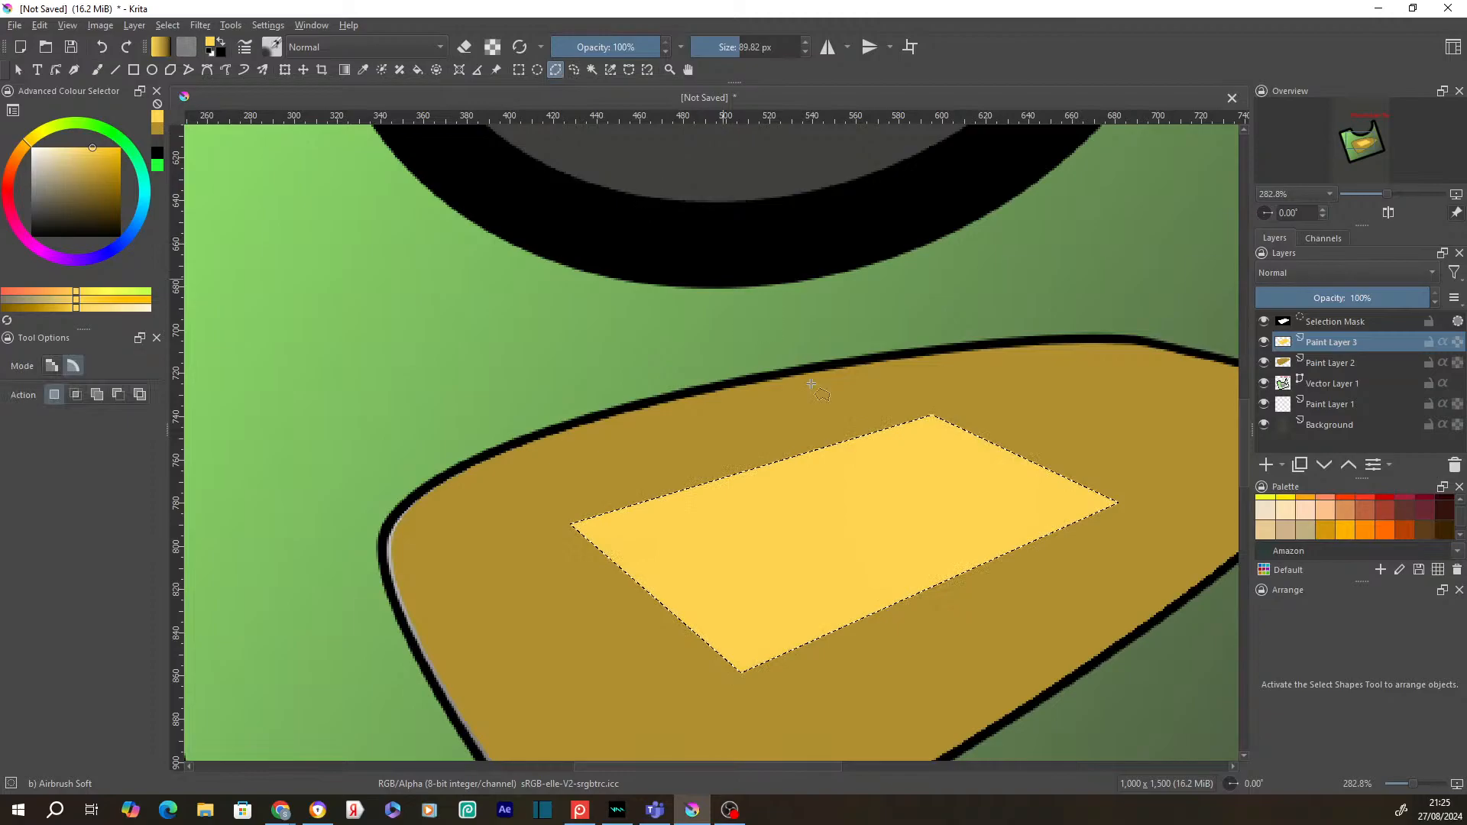
key(ctrl+shift+a)
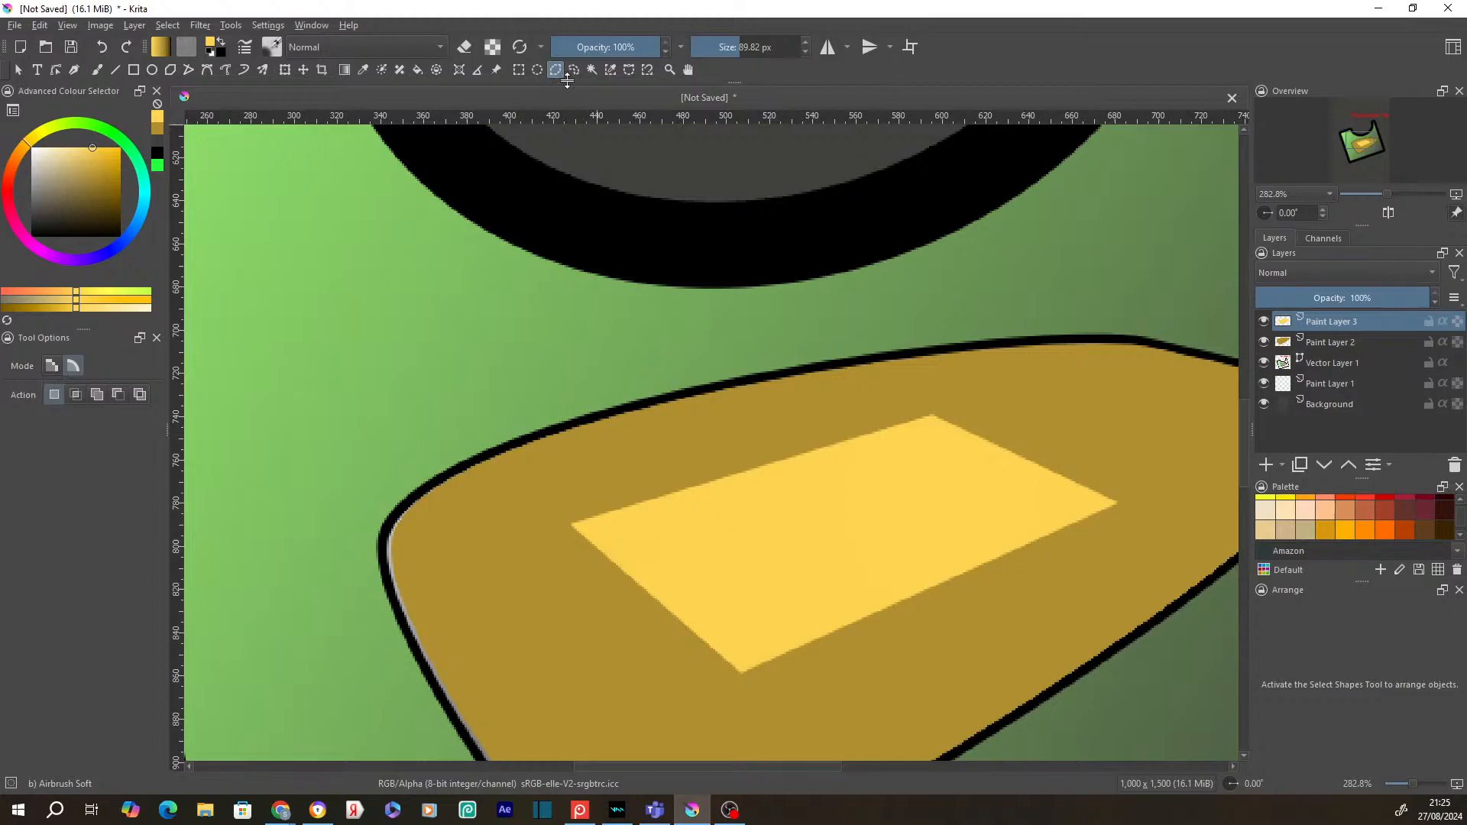
click(537, 70)
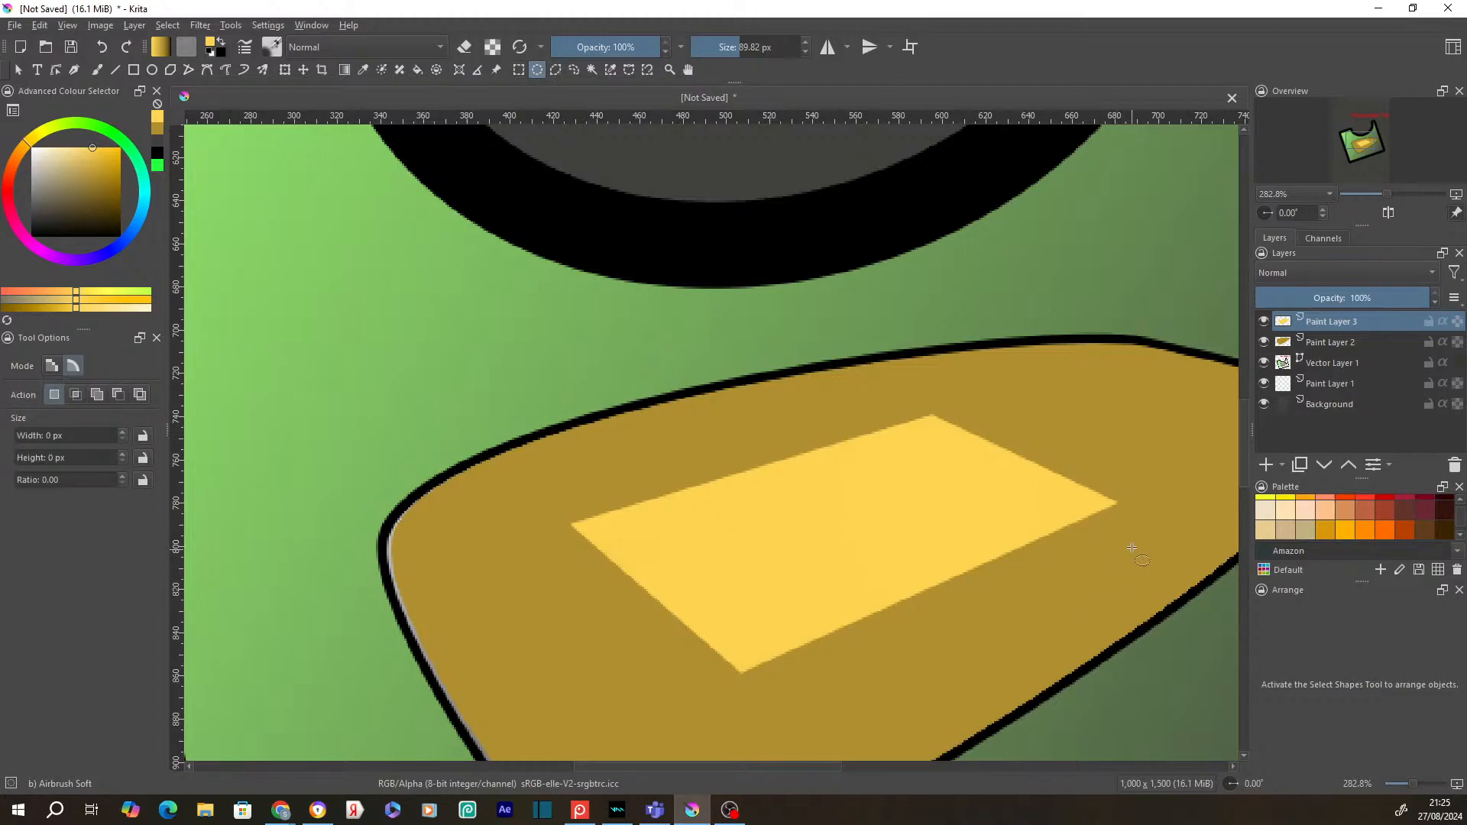
drag(1177, 528, 1133, 514)
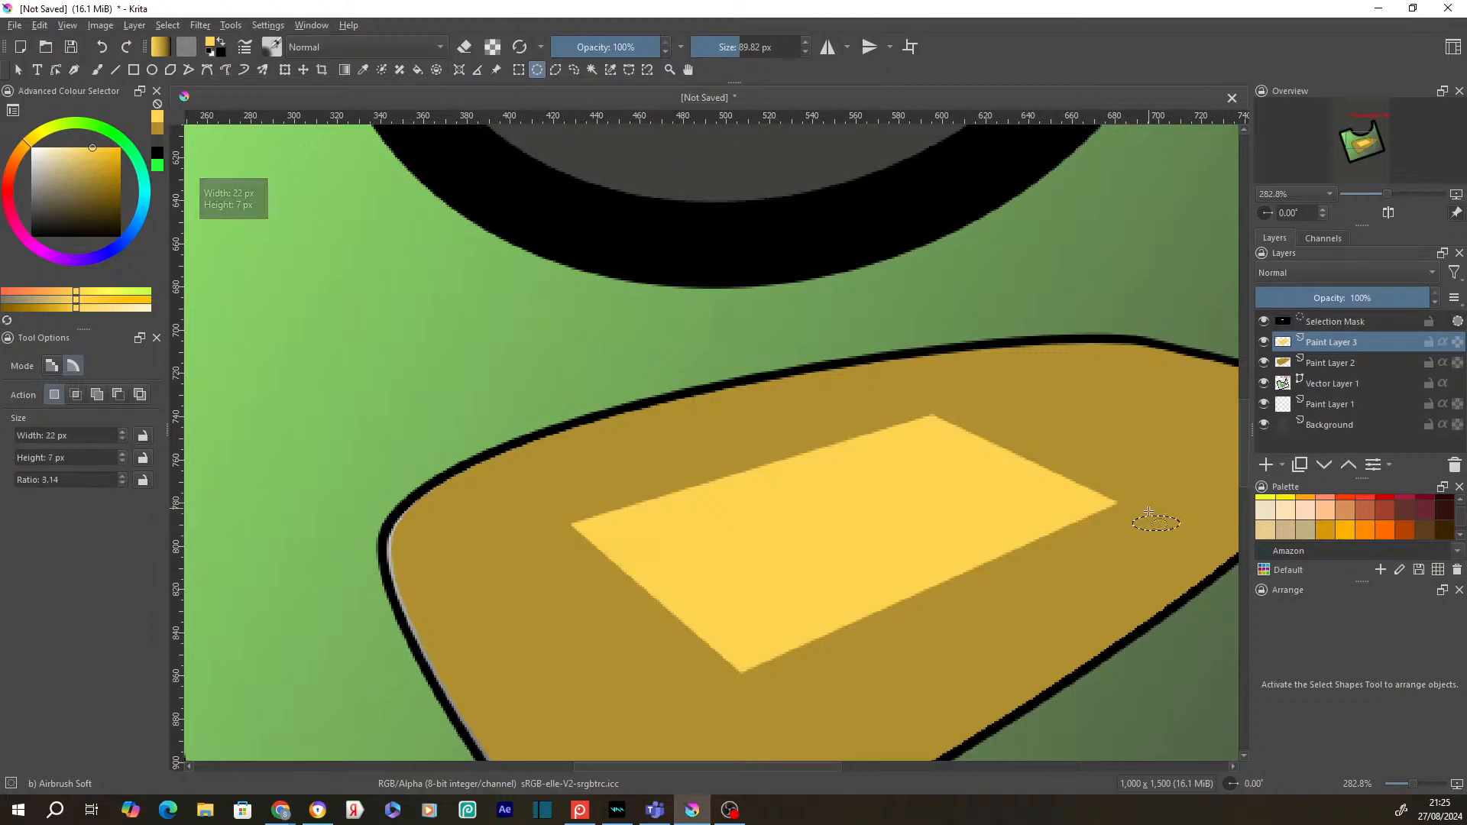
Step: Make a freehand selection along the yellow polygon's lower side and airbrush a soft yellow highlight in it with a brush of about 75 px
click(574, 69)
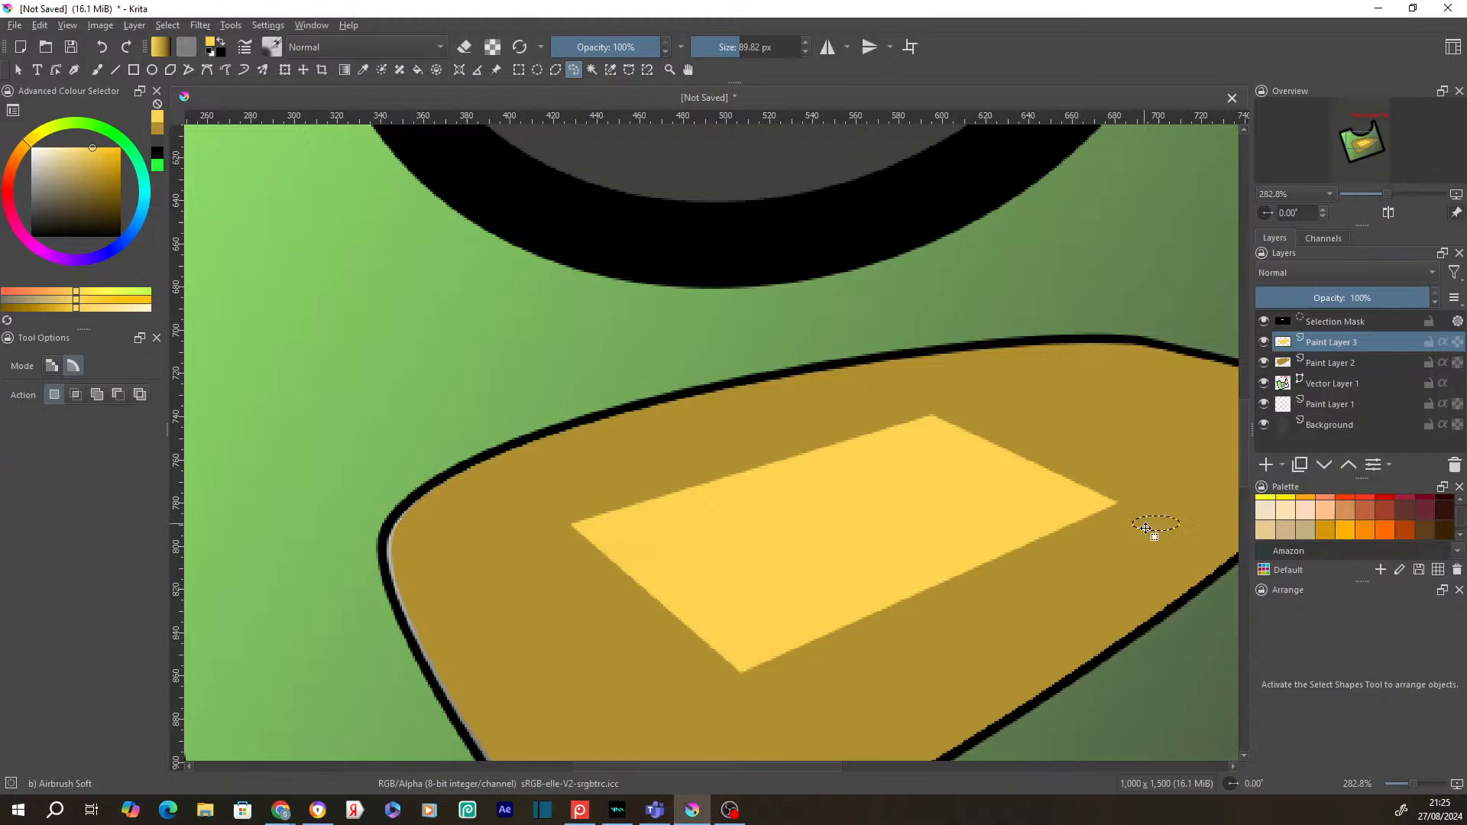
mouse_move(1145, 529)
mouse_down()
mouse_move(1116, 510)
mouse_move(738, 677)
mouse_move(746, 757)
mouse_move(1174, 498)
mouse_up()
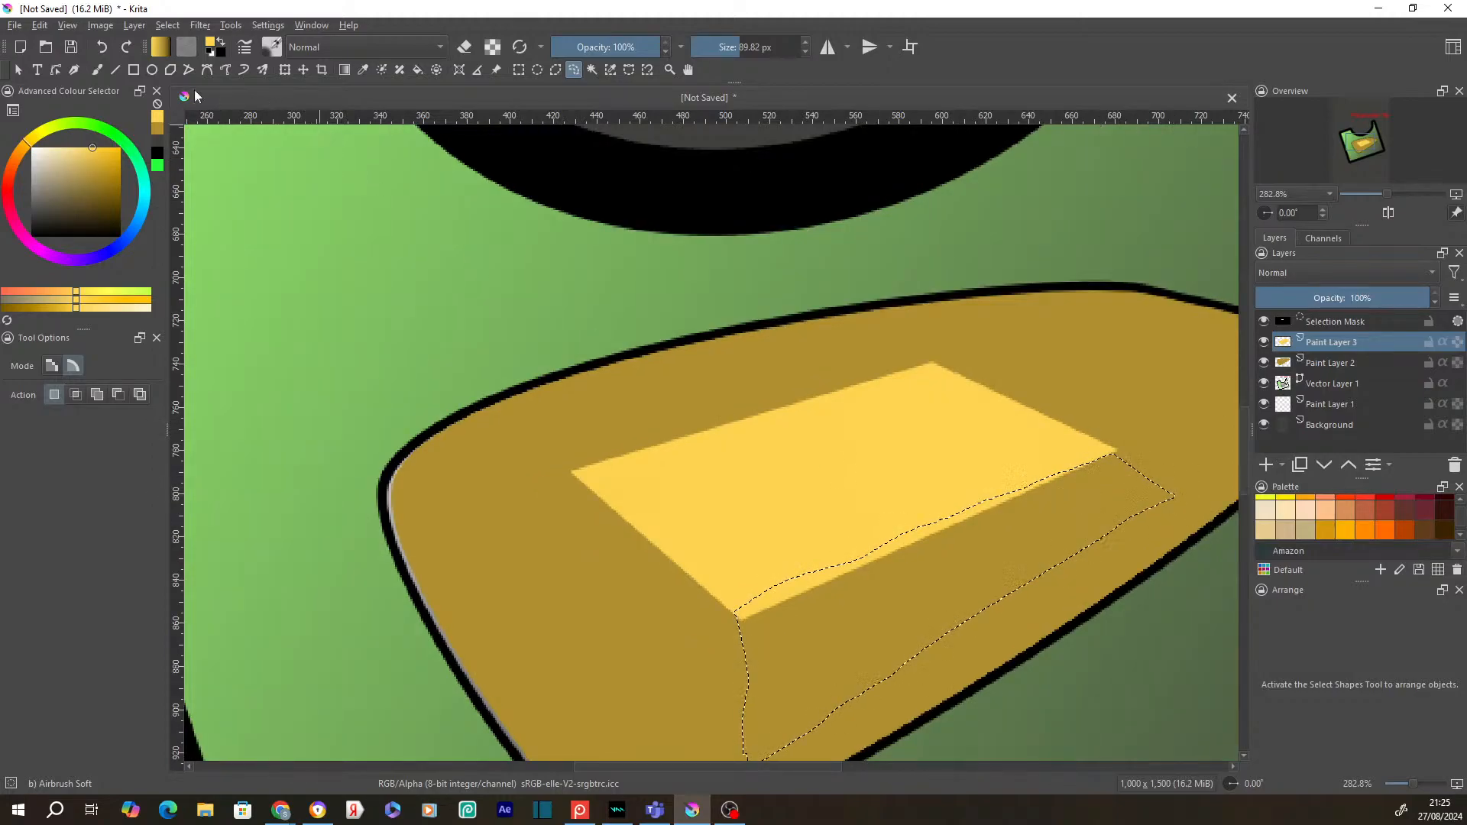
click(96, 70)
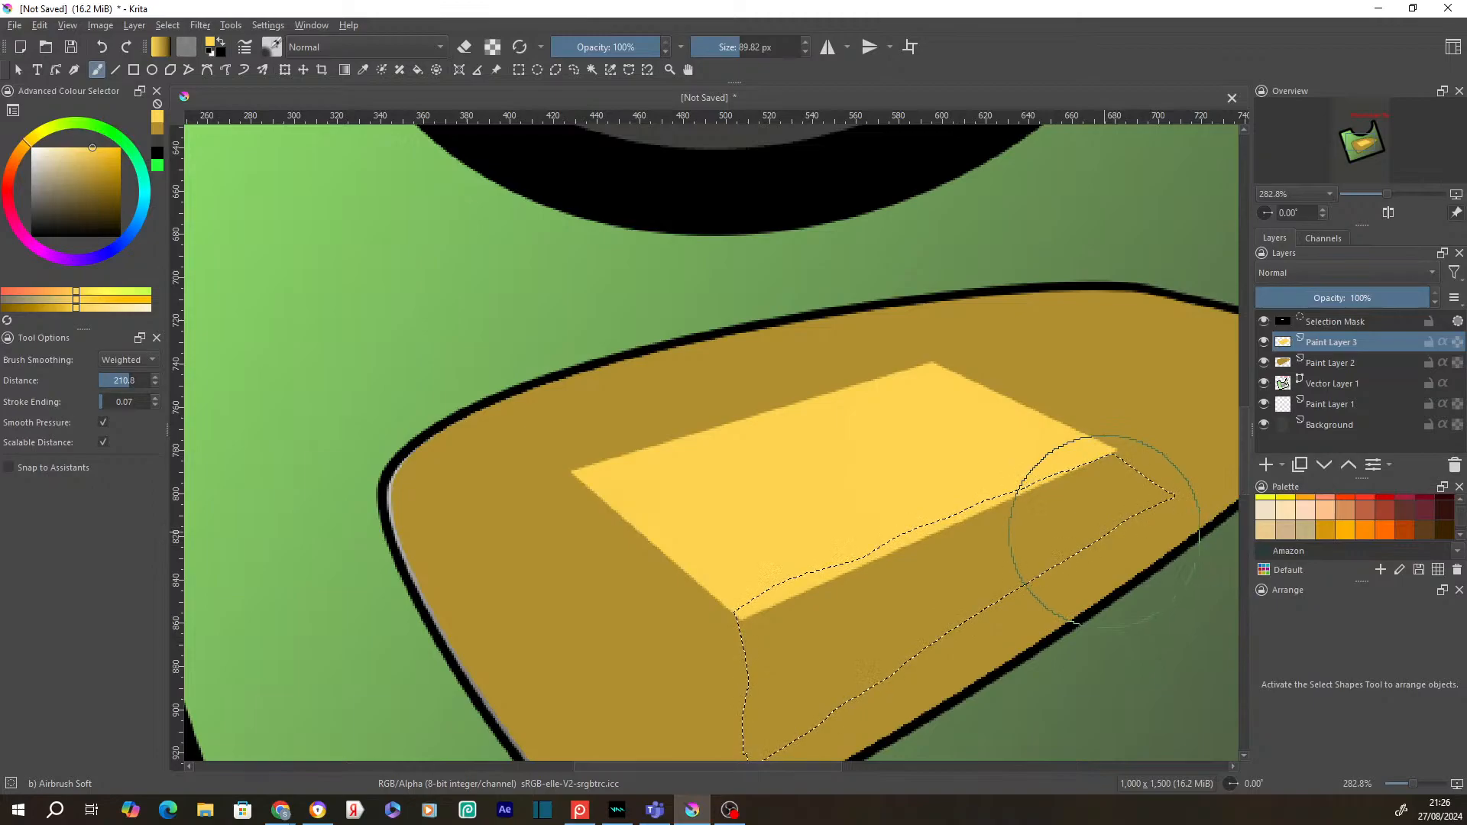
mouse_move(1075, 624)
mouse_down()
mouse_move(957, 700)
mouse_move(862, 665)
mouse_up()
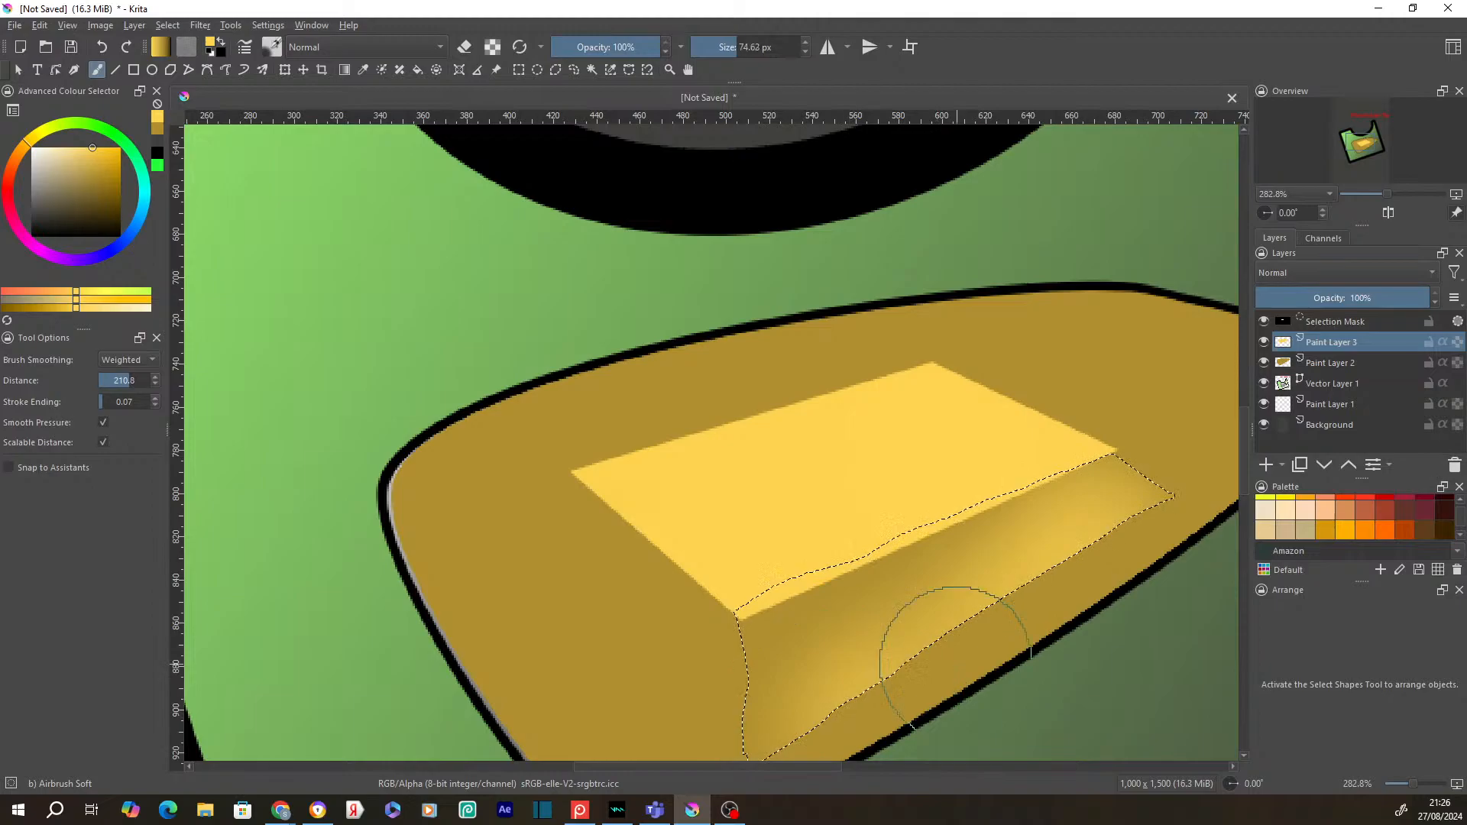
Step: Reduce the brush to about 46 px, undo the heavy highlight stroke and airbrush a lighter one along the selection's lower edge
mouse_move(1098, 530)
shift+mouse_down()
mouse_move(1055, 529)
mouse_move(1069, 534)
mouse_move(829, 692)
shift+mouse_up()
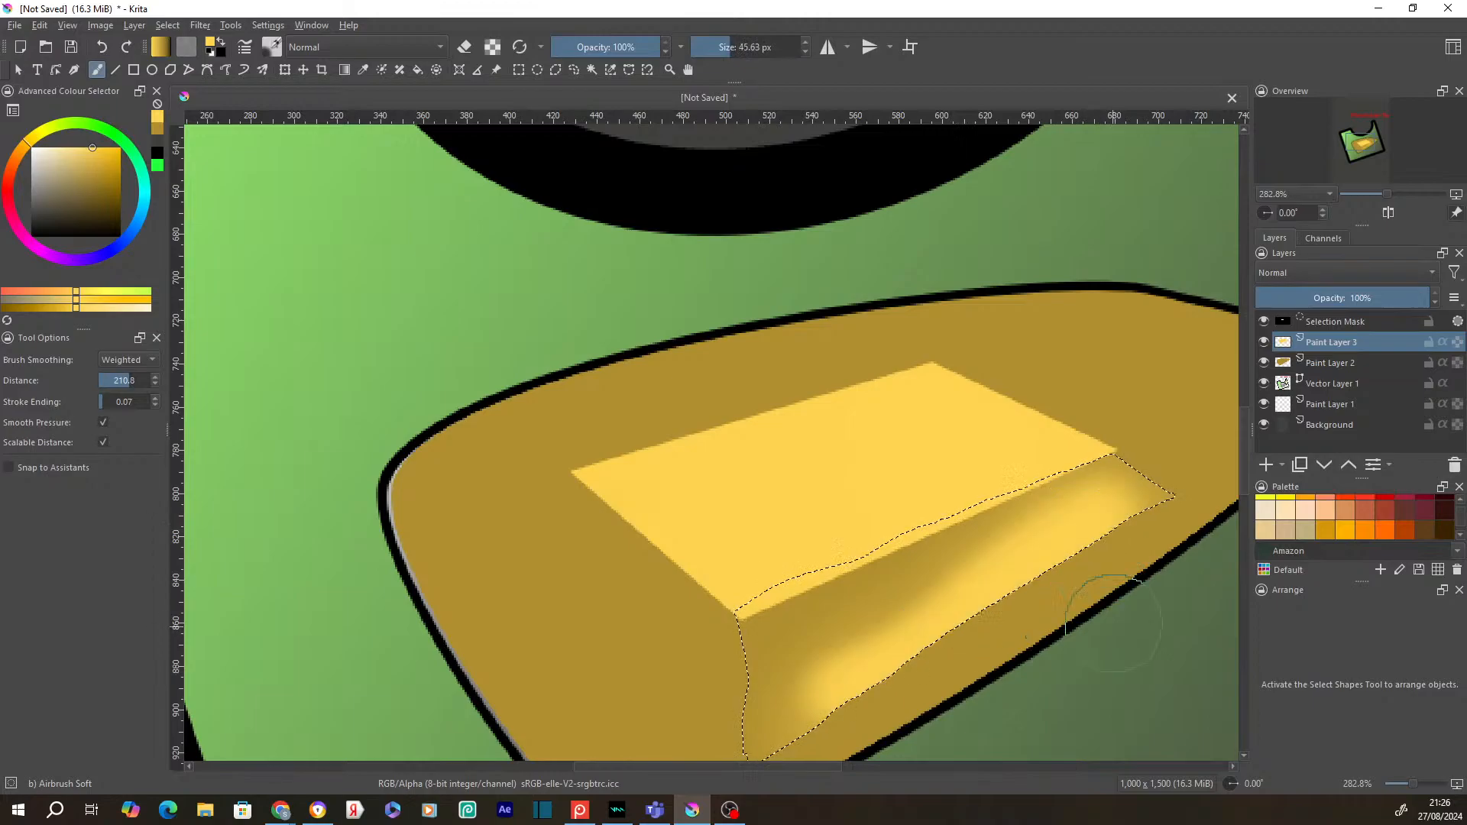
key(ctrl+z)
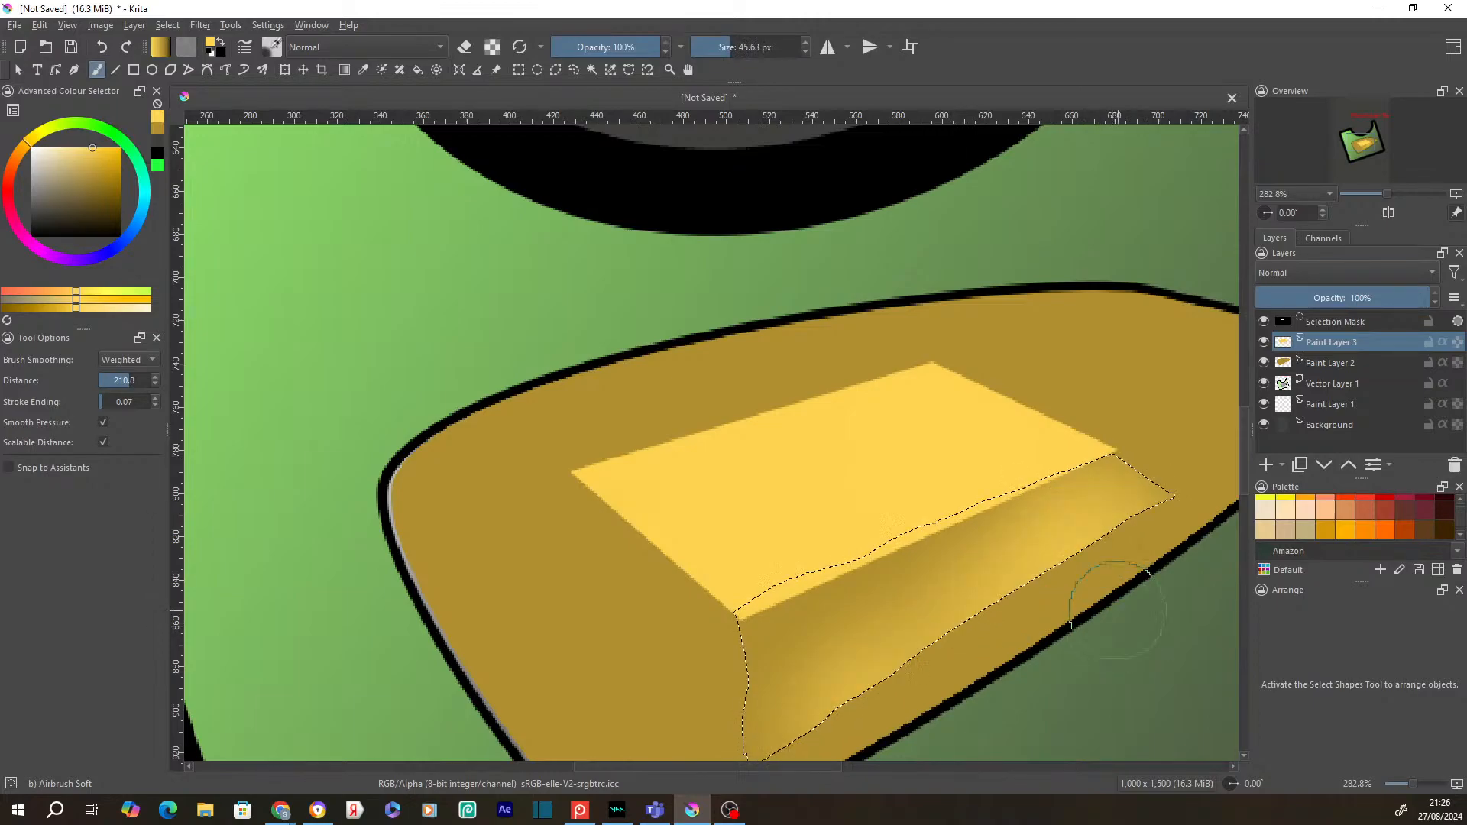
drag(1117, 610, 896, 650)
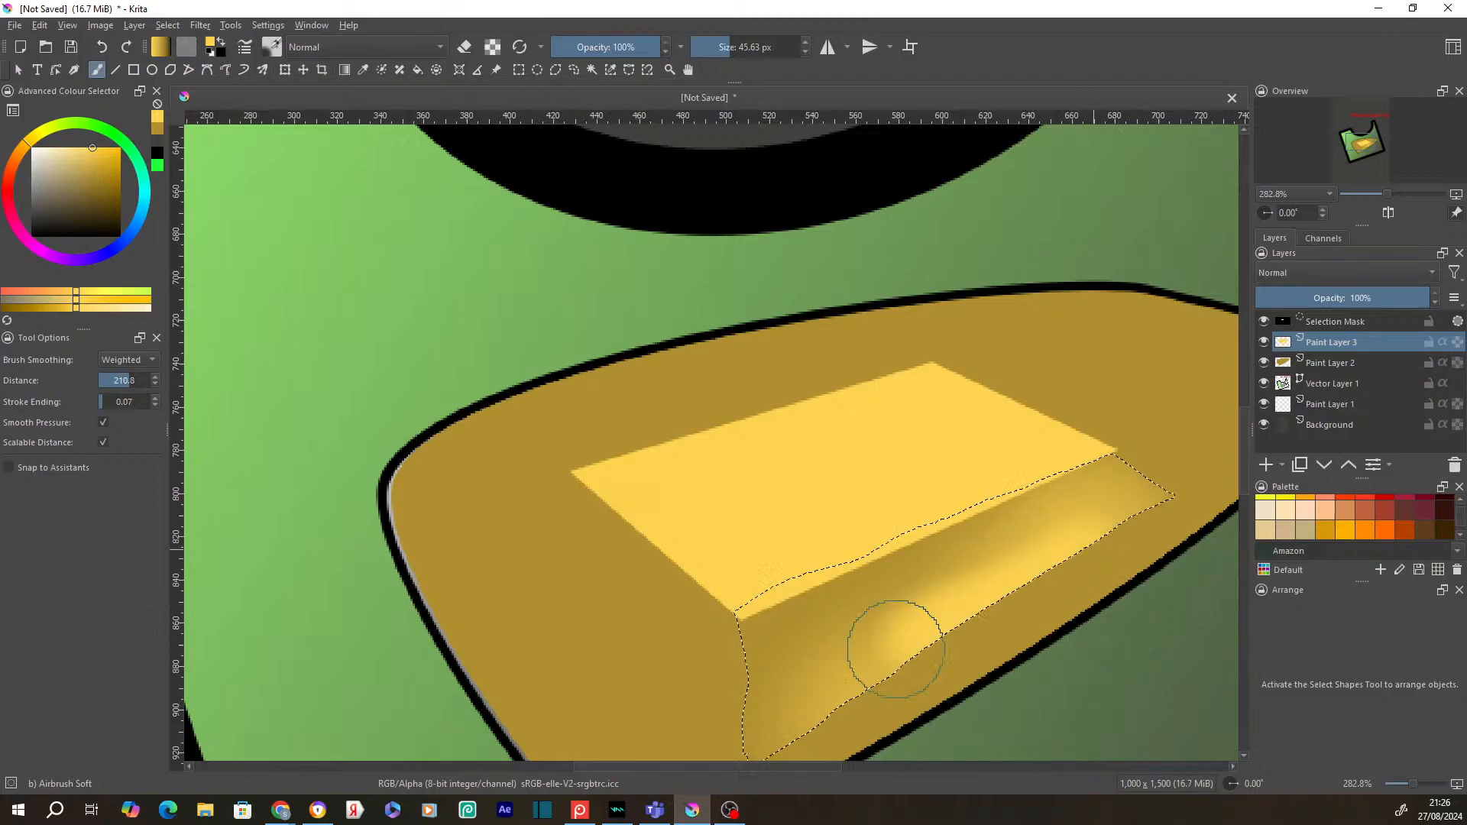
Step: Undo the last highlight stroke and clear the freehand selection along the yellow polygon's lower side
key(ctrl+z)
click(519, 70)
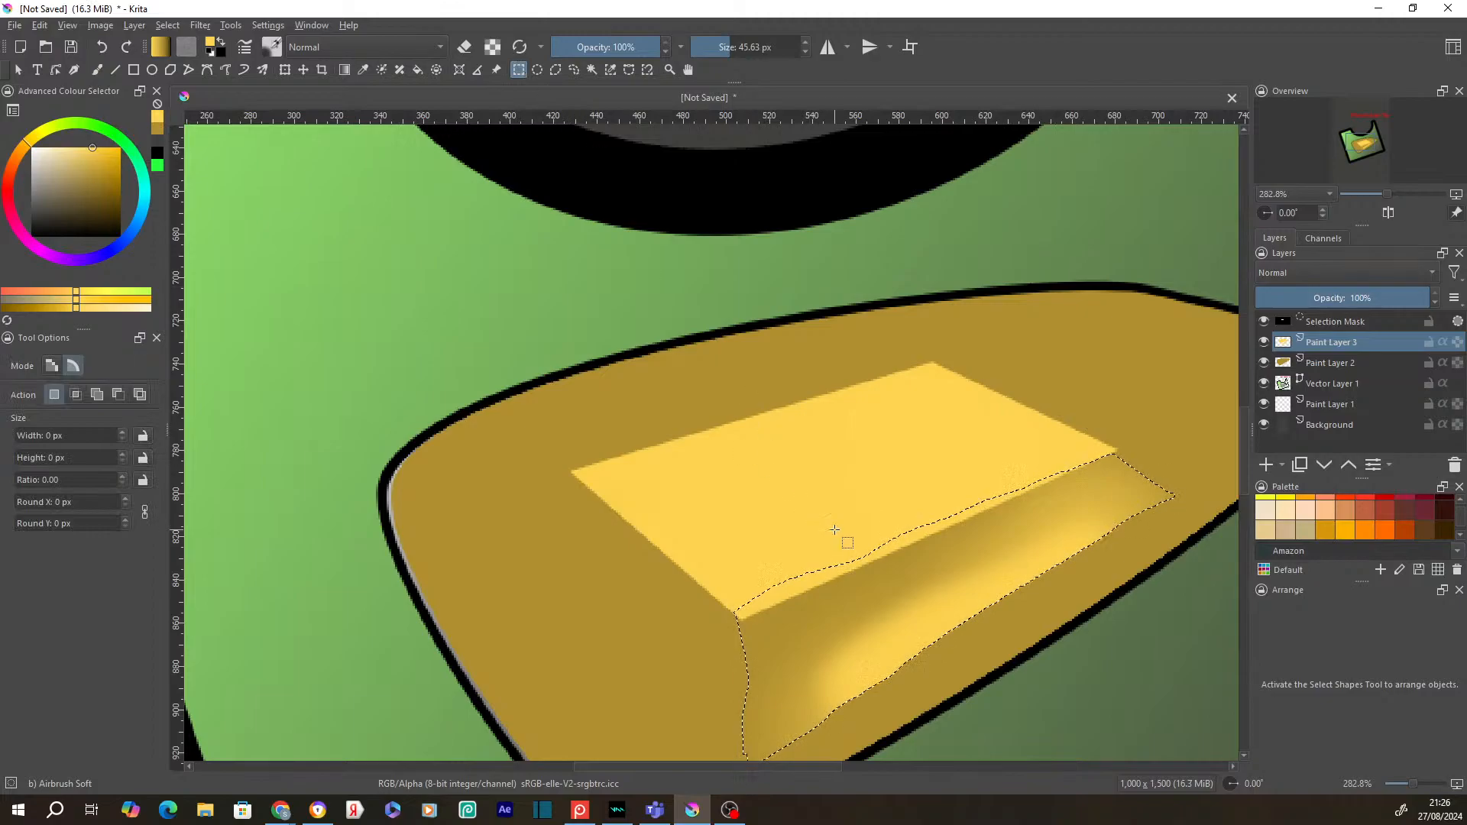
right_click(841, 552)
click(868, 589)
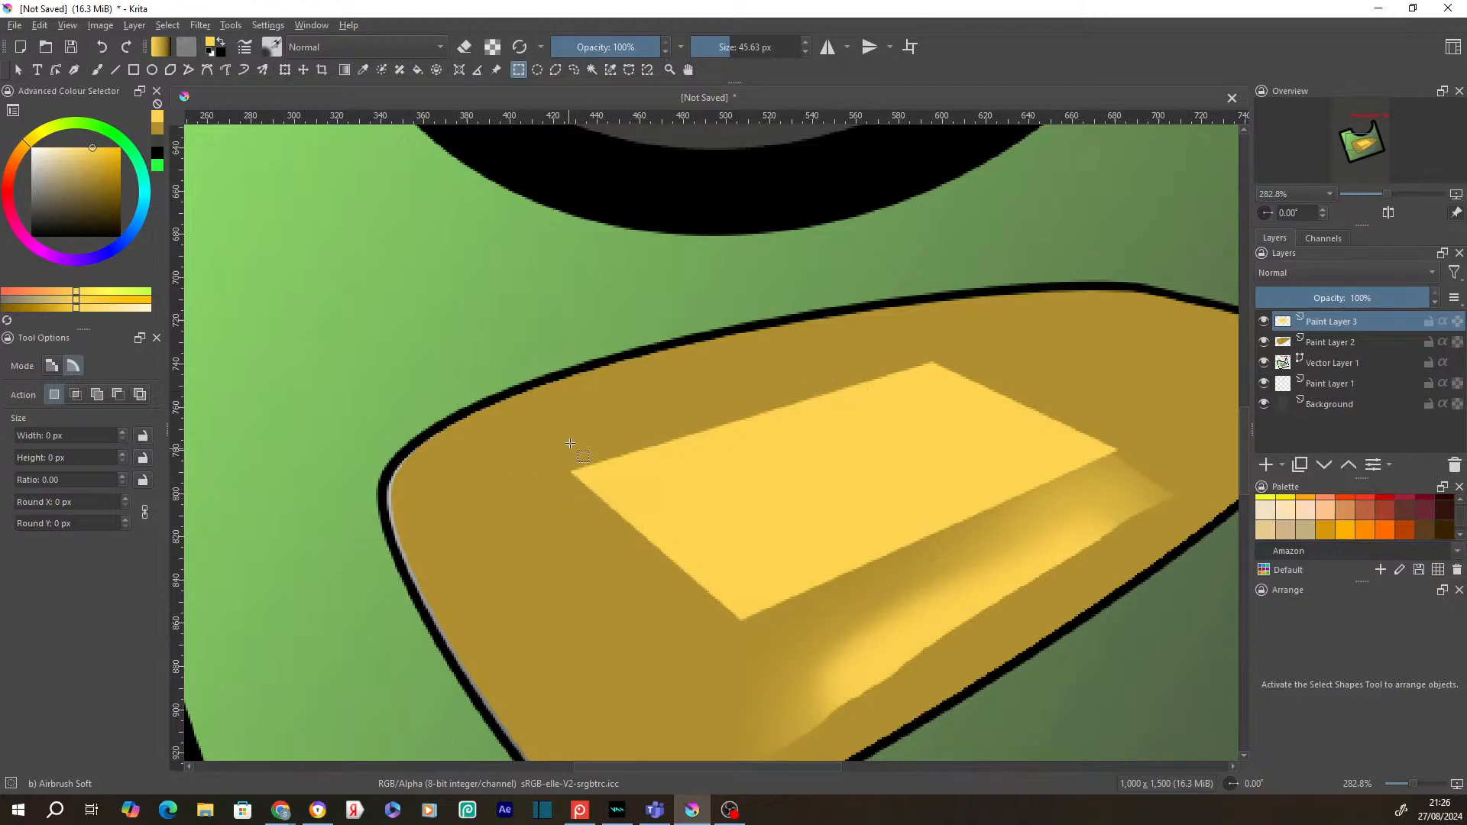
Step: Try rectangular selections around the yellow polygon, finishing with one about 142 by 96 px across the black curved outline above it
drag(575, 463, 464, 496)
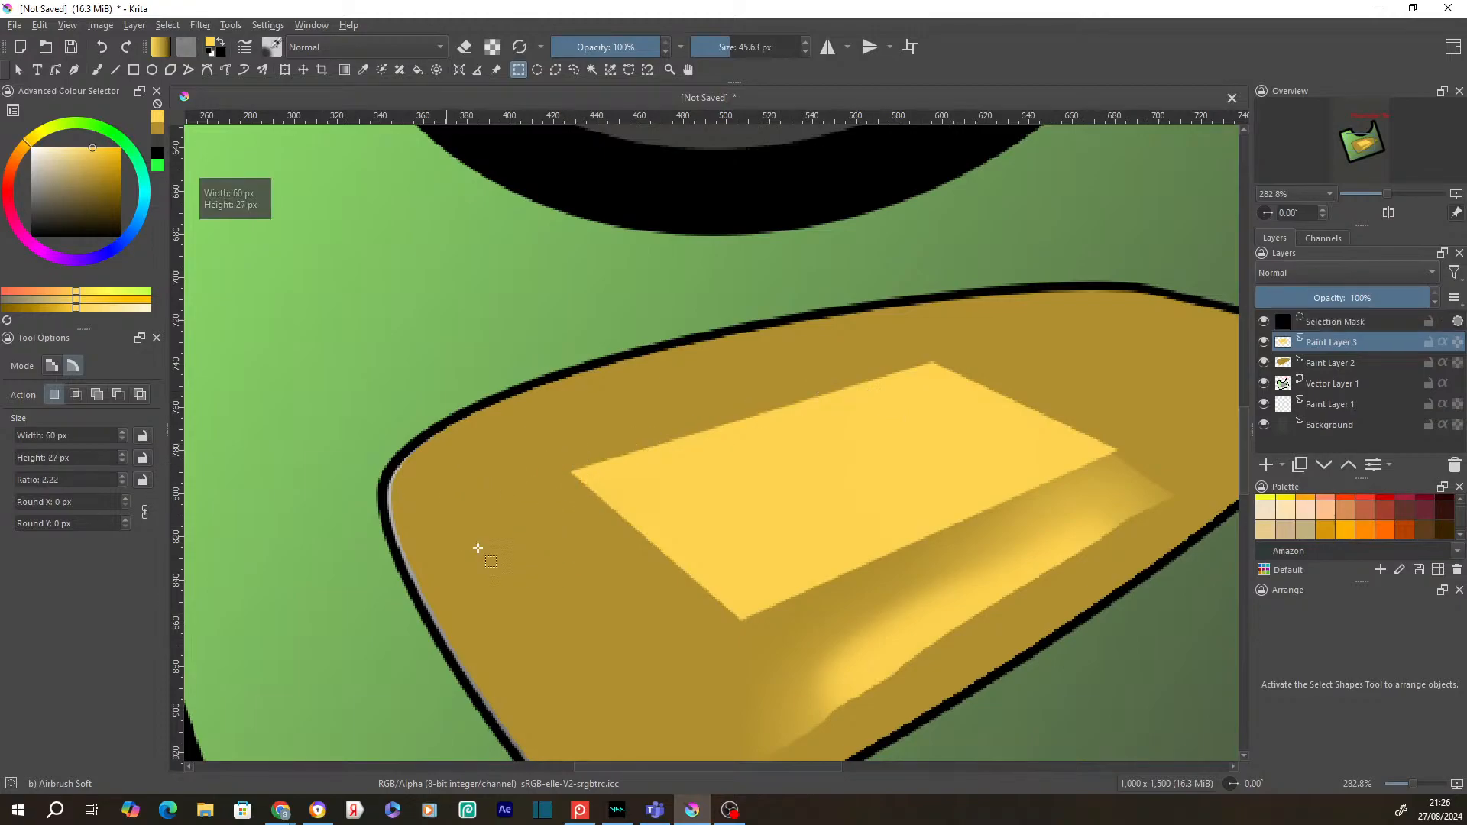
drag(649, 592, 747, 708)
drag(909, 318, 1219, 463)
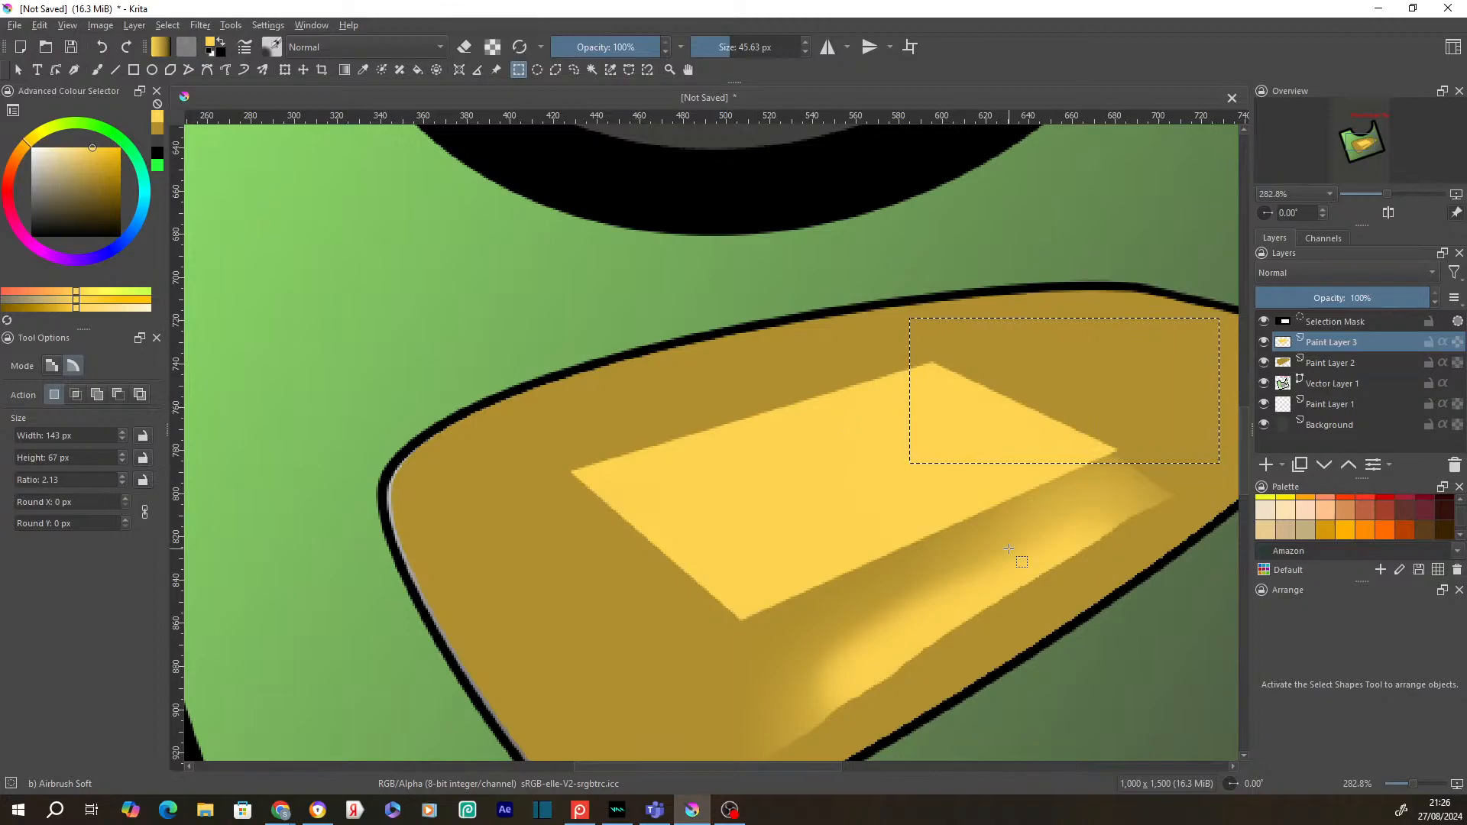
drag(637, 156, 945, 364)
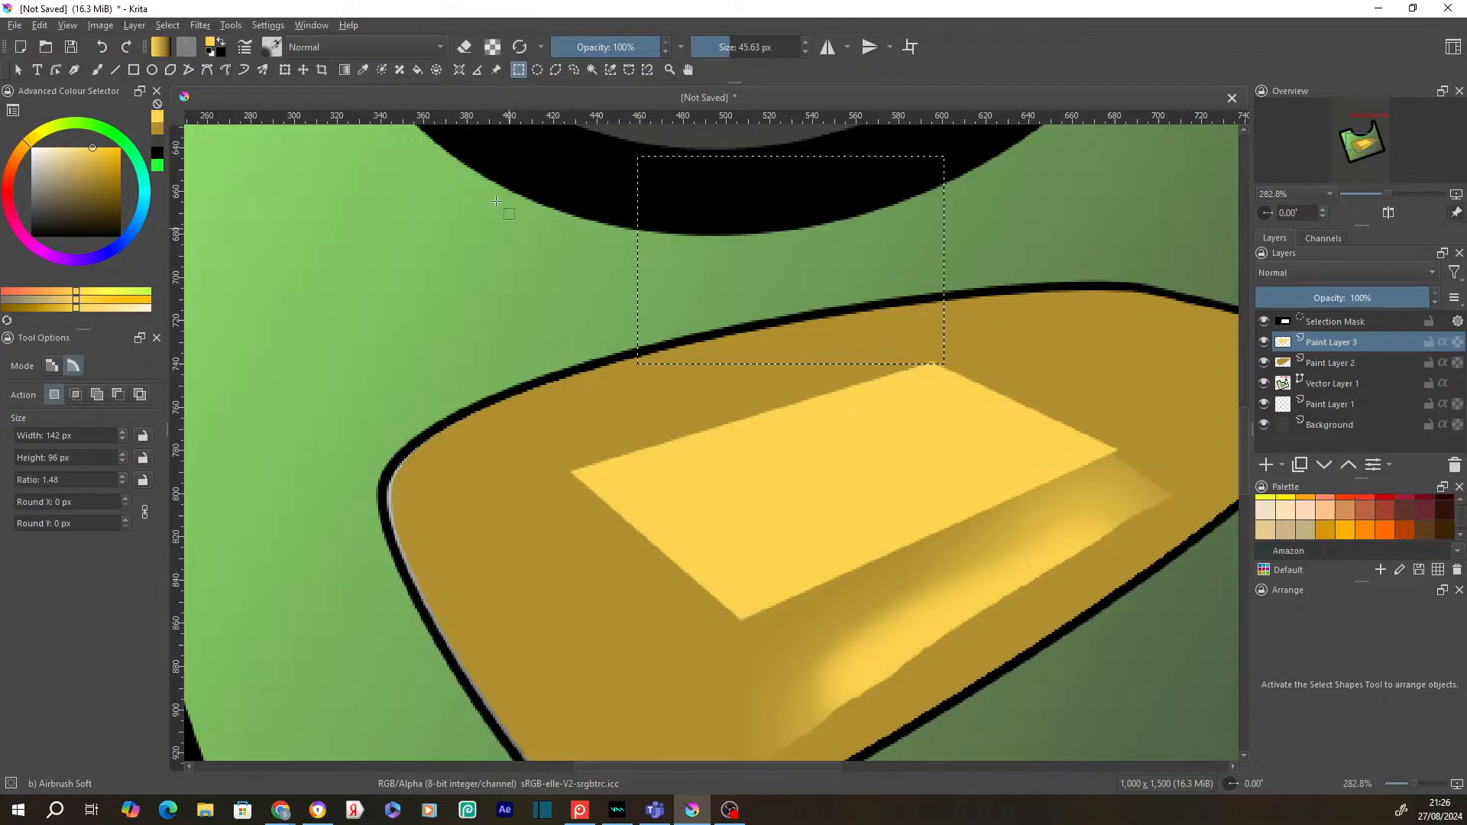
Step: Undo a test airbrush stroke, turn on Inherit Alpha for Paint Layer 3 and airbrush a small yellow patch inside the rectangular selection
key(b)
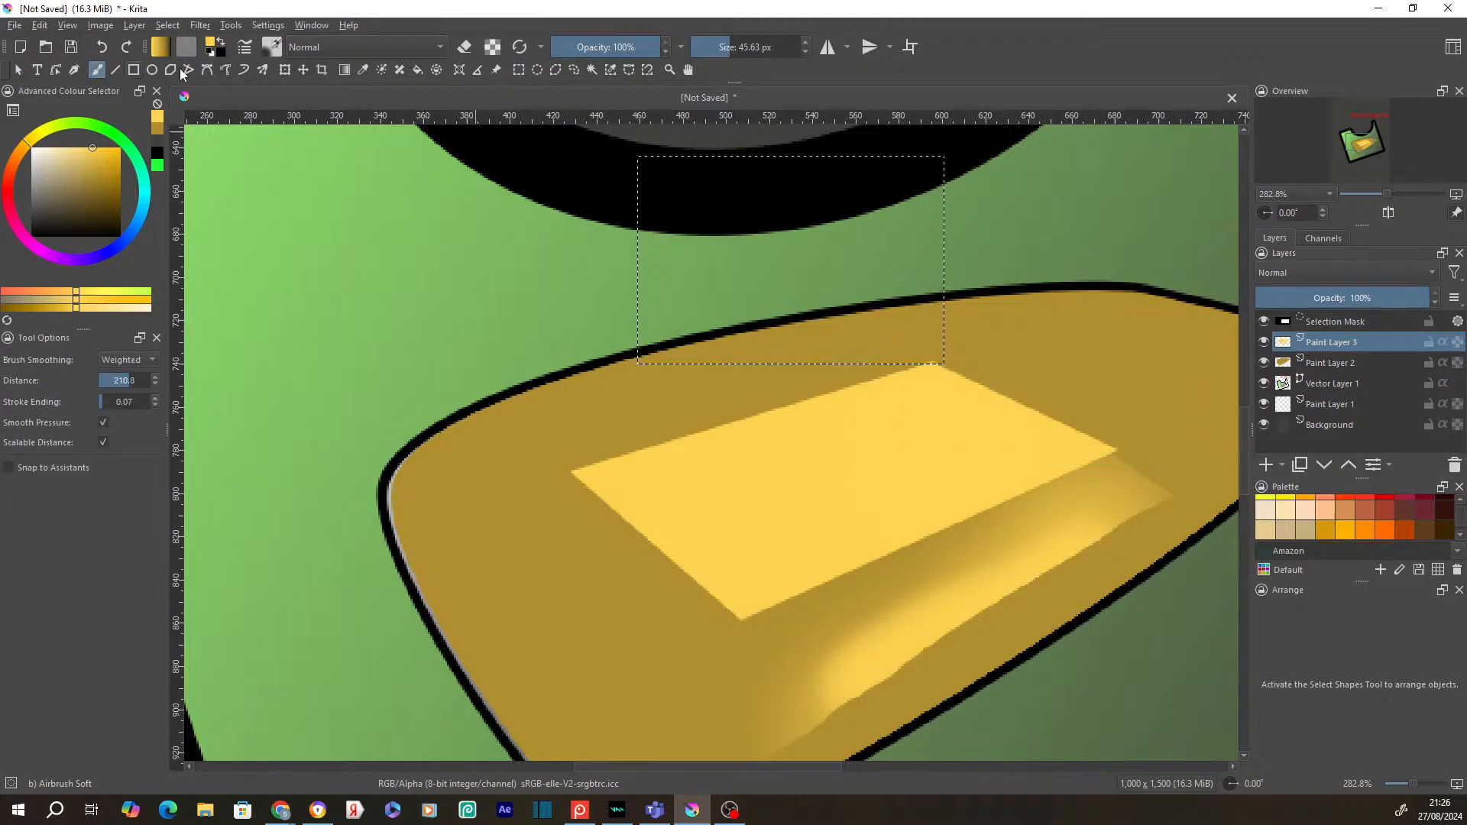
mouse_move(879, 195)
mouse_down()
mouse_move(665, 239)
mouse_move(799, 236)
mouse_up()
key(ctrl+z)
click(1445, 350)
mouse_move(849, 233)
mouse_down()
mouse_move(835, 213)
mouse_move(801, 244)
mouse_up()
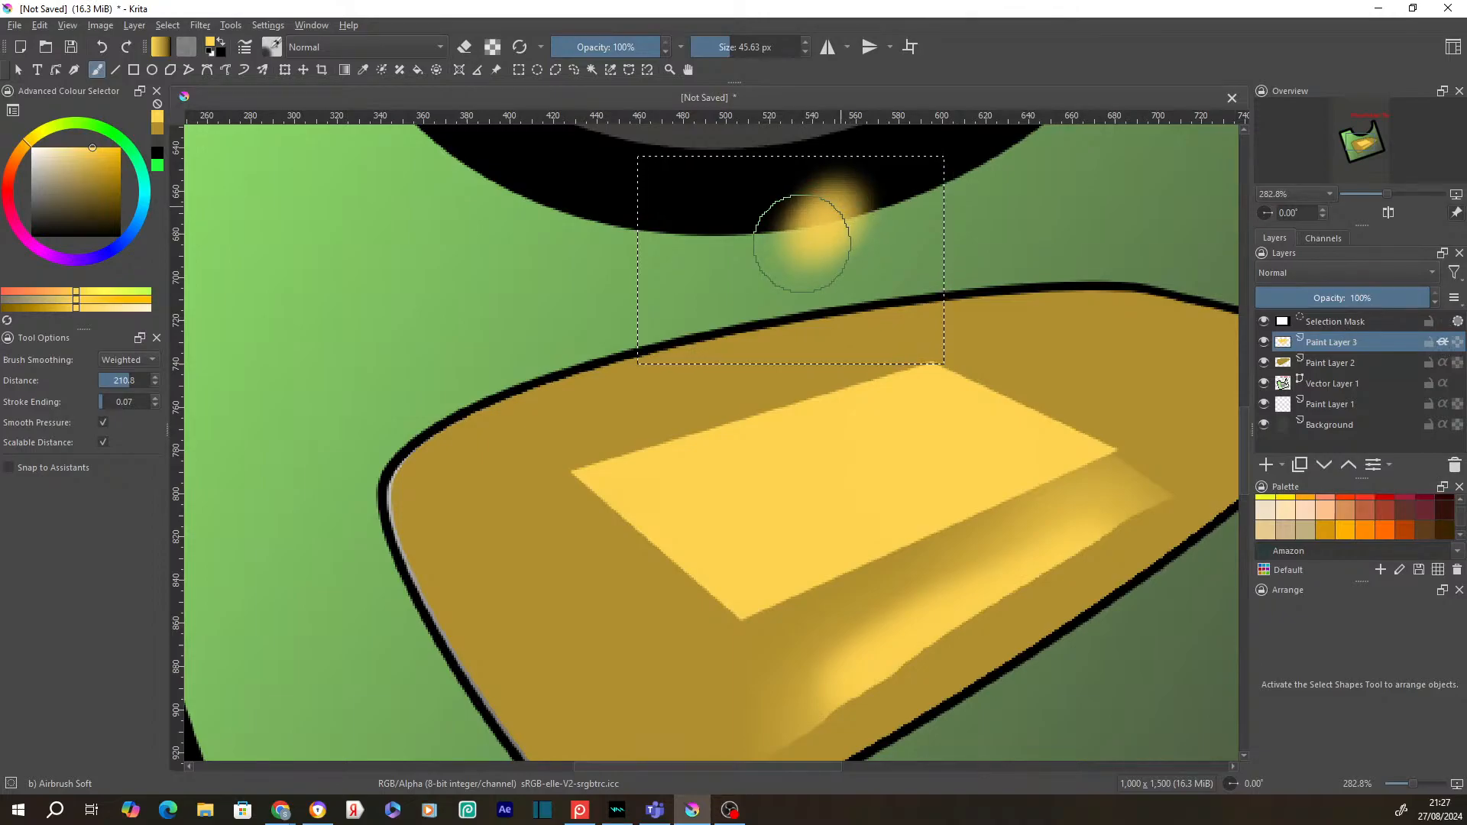
Step: Clear the rectangular selection and airbrush a long looping yellow stroke across the green shape and the background
scroll(801, 244, down, 5)
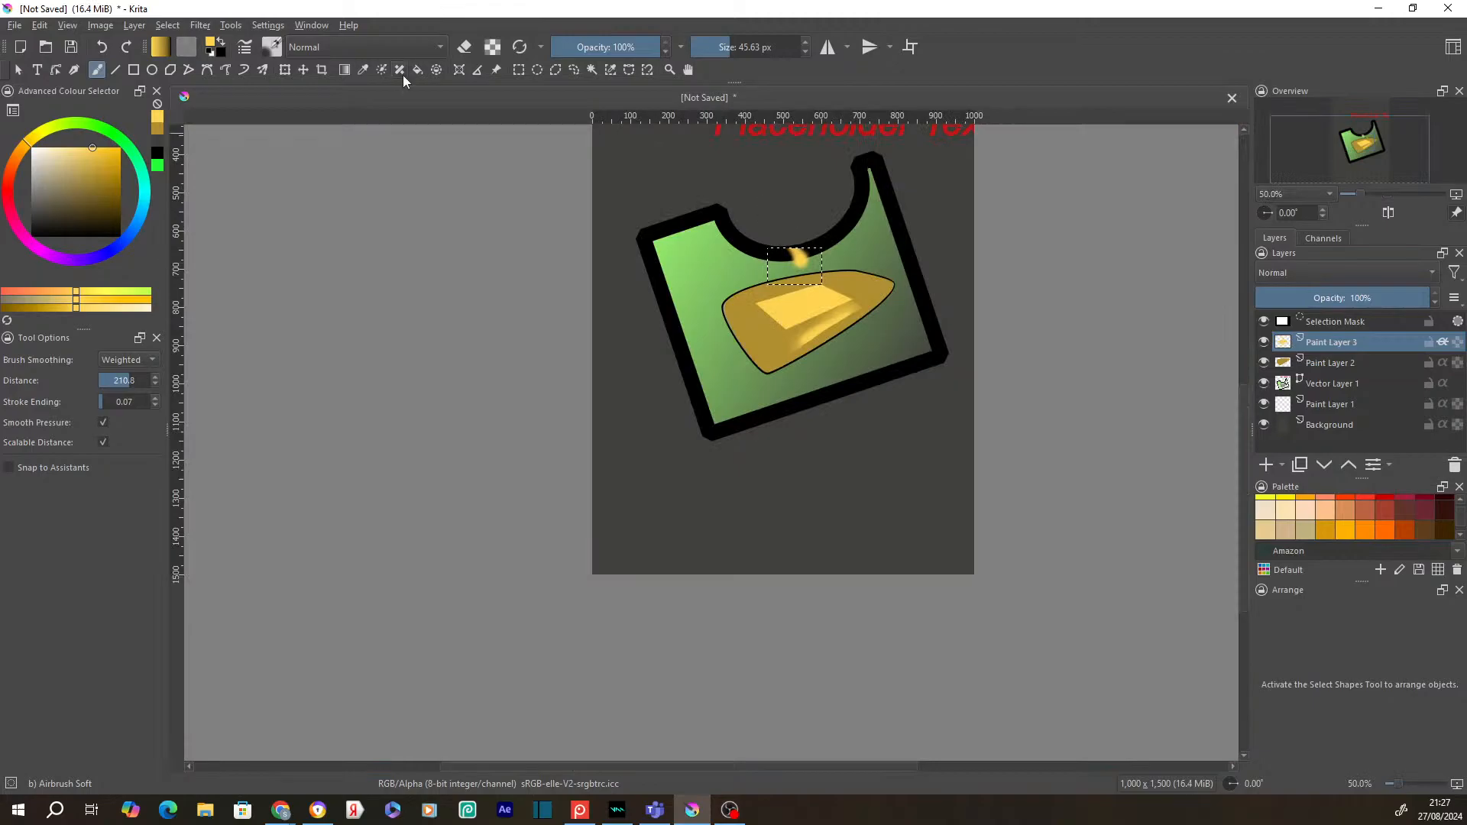
key(j)
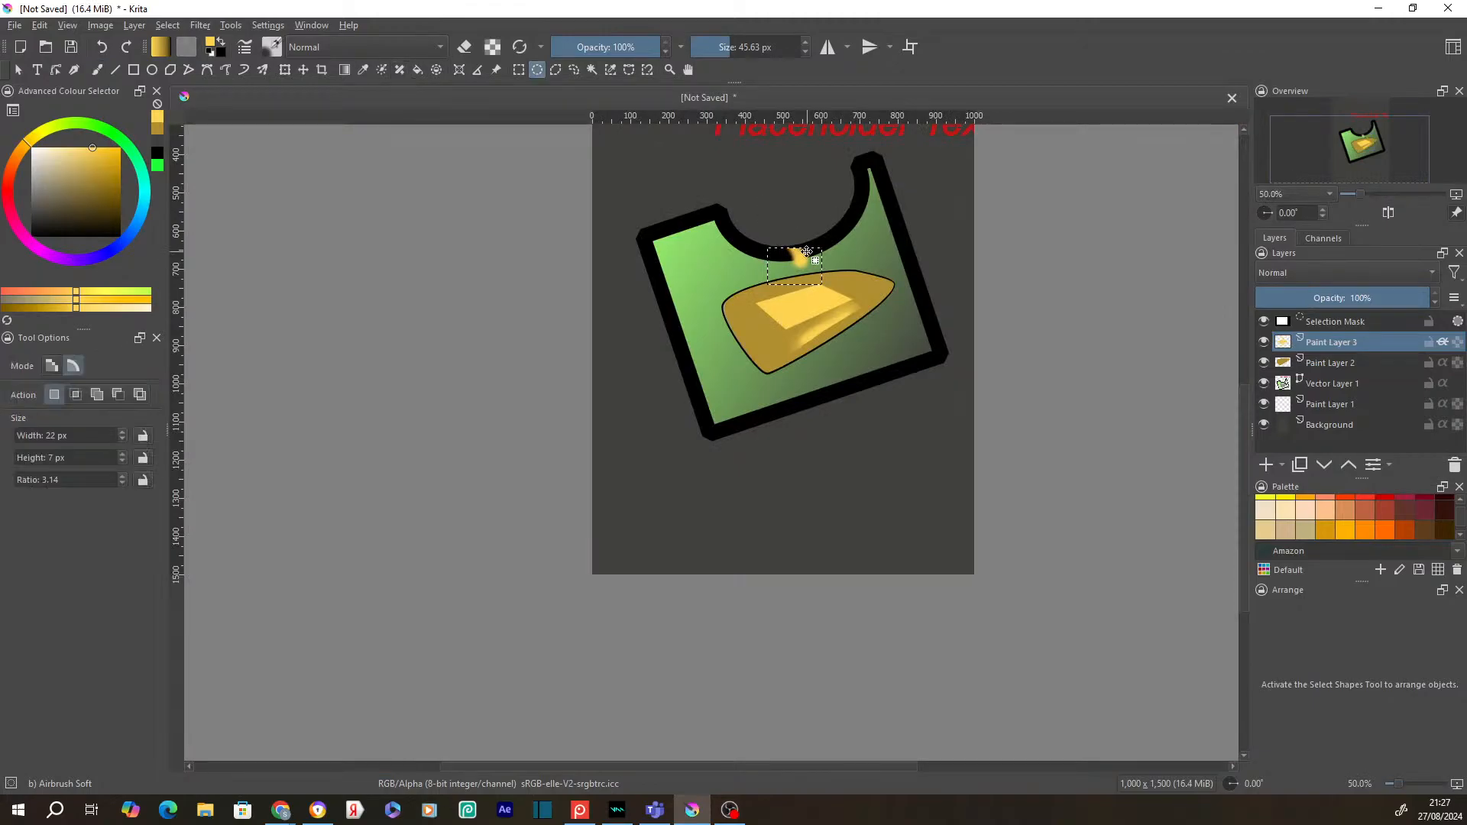
click(799, 251)
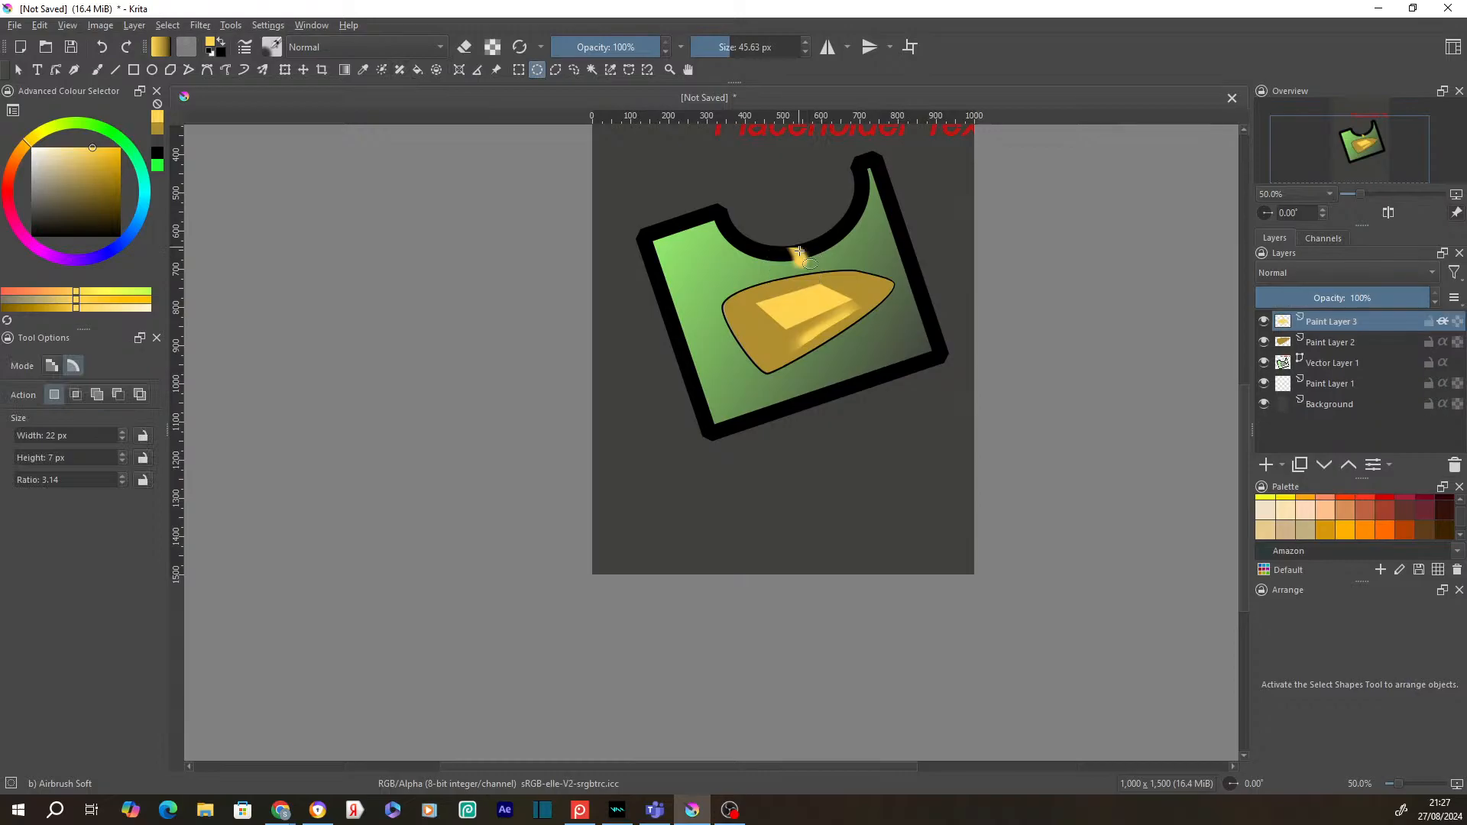
key(b)
mouse_move(799, 253)
mouse_down()
mouse_move(711, 233)
mouse_move(799, 259)
mouse_move(669, 188)
mouse_move(597, 238)
mouse_move(813, 369)
mouse_move(736, 420)
mouse_move(673, 427)
mouse_move(802, 470)
mouse_move(768, 392)
mouse_up()
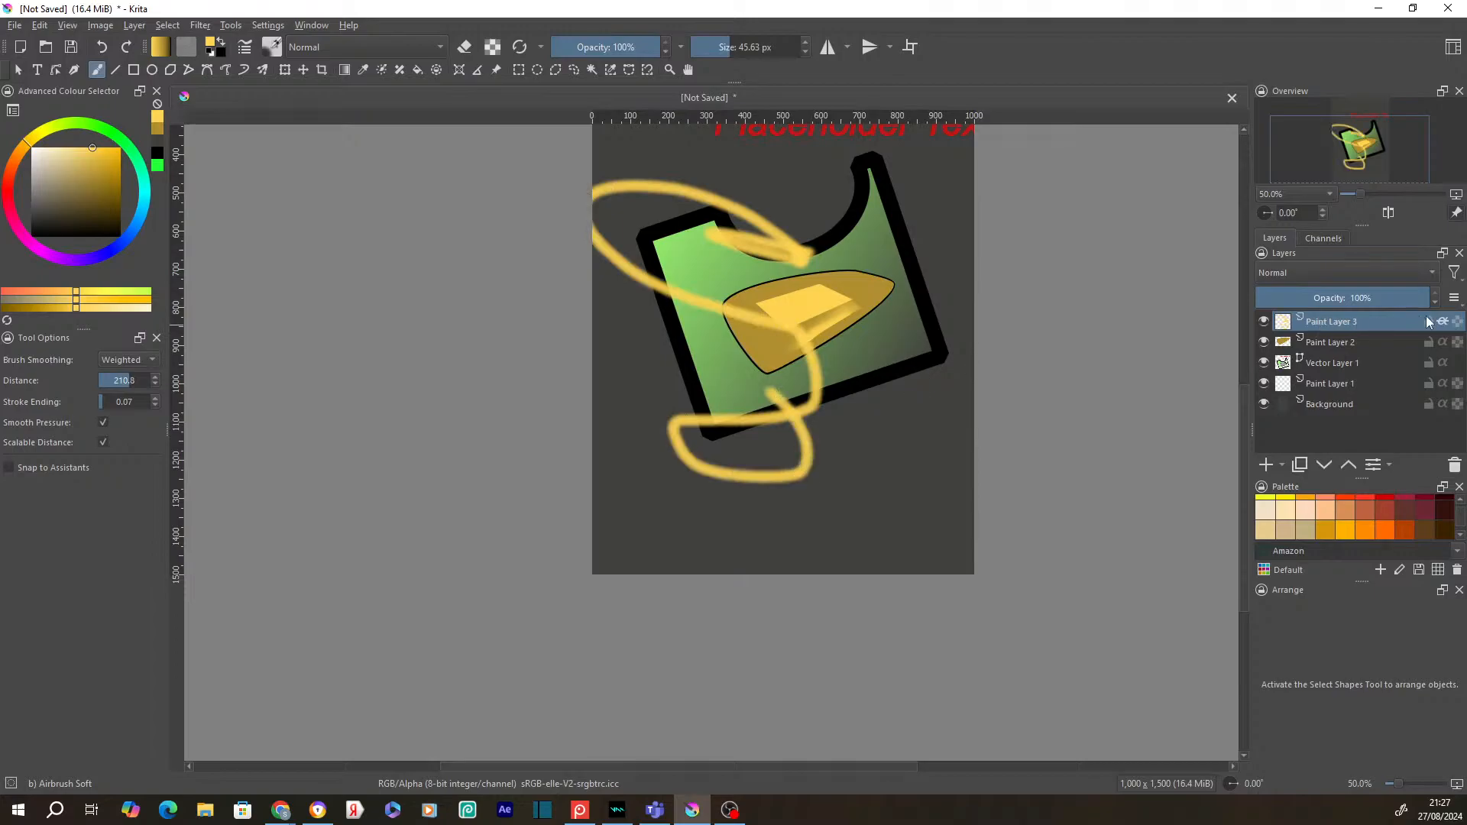
Step: Undo the looping stroke, the deselection and the yellow patch, and lock the alpha of Paint Layer 3
key(ctrl+z)
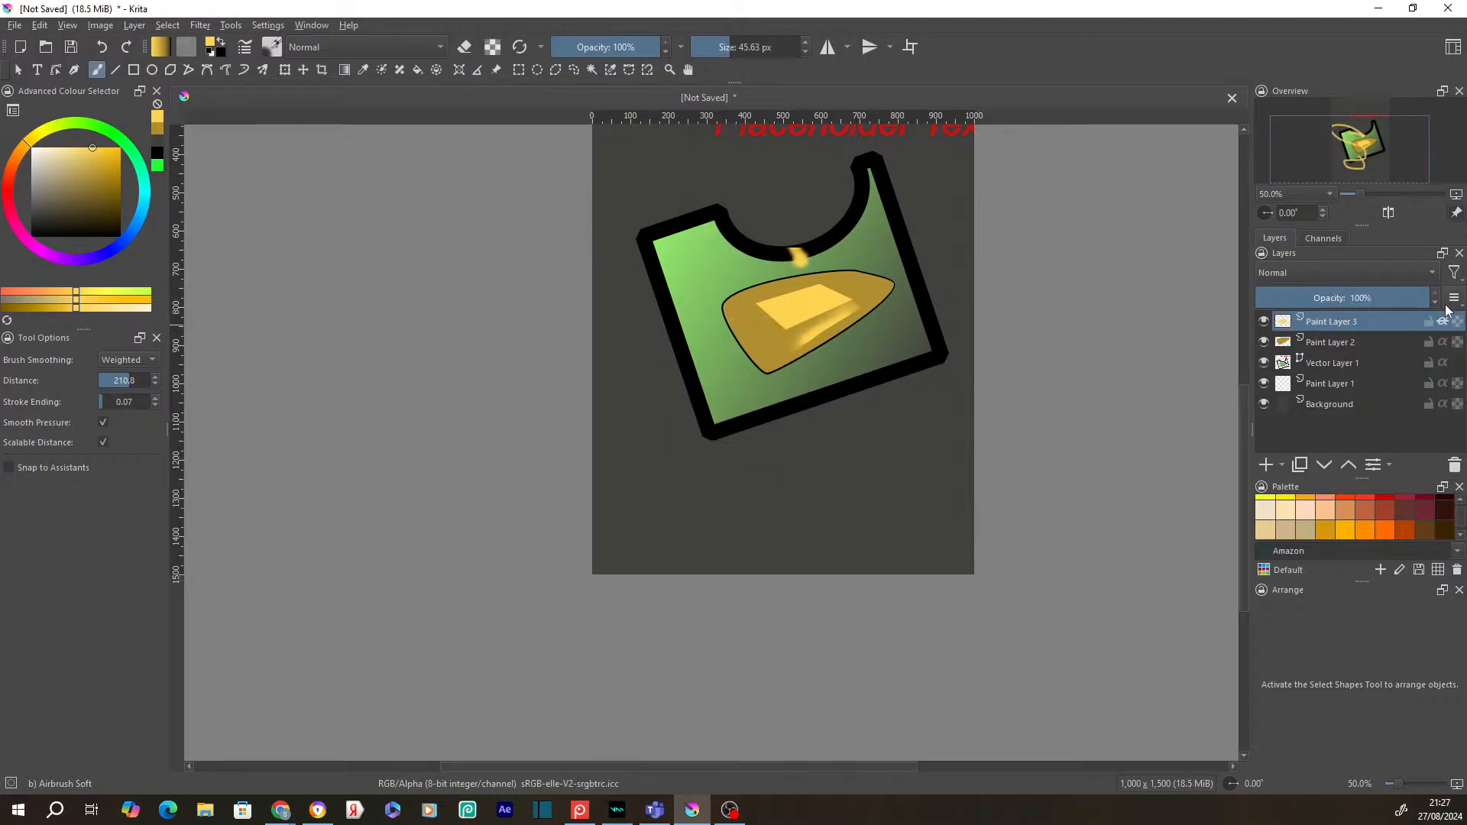
key(ctrl+z)
key(ctrl+z)
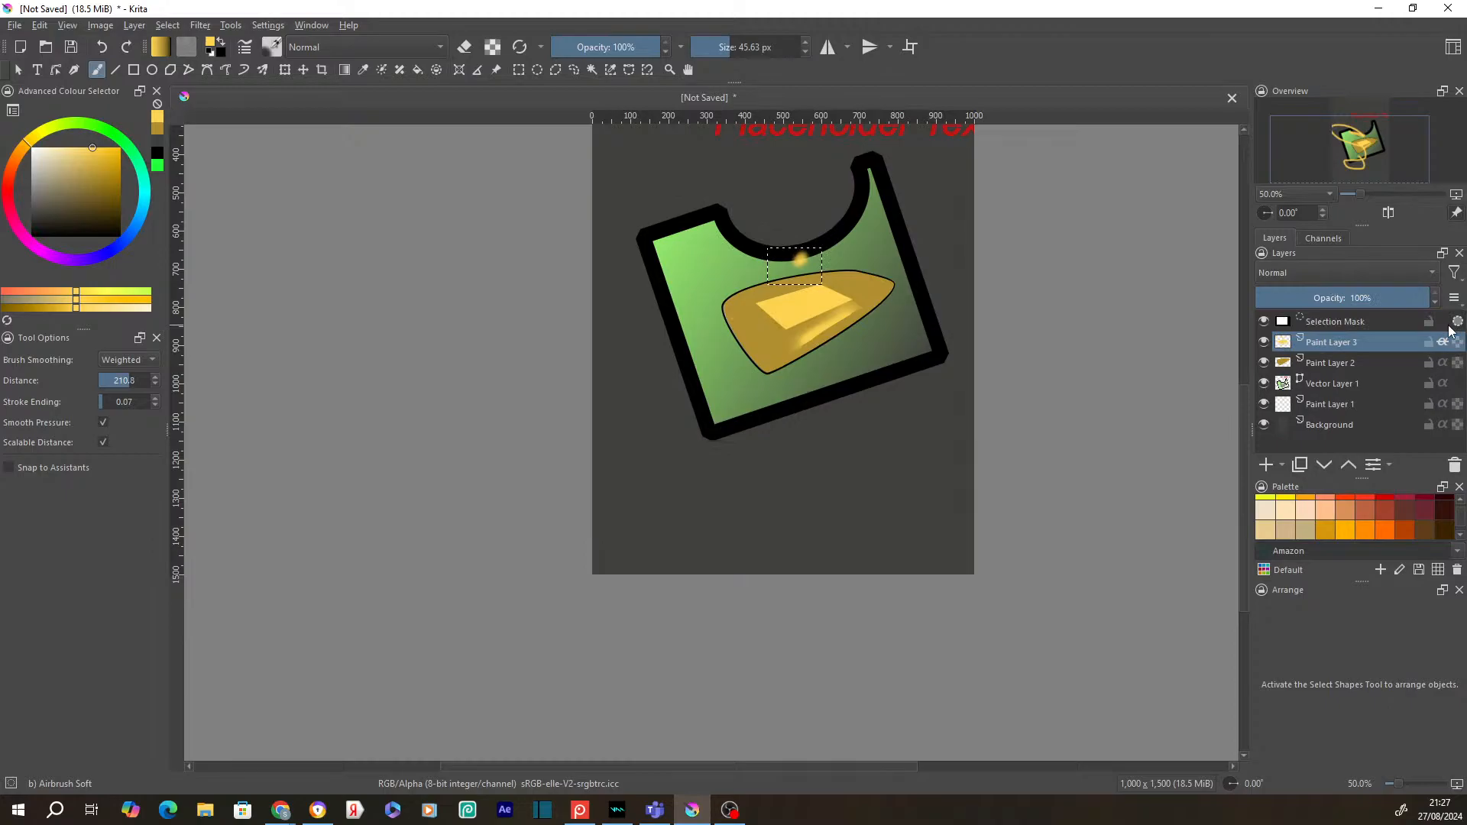
key(ctrl+z)
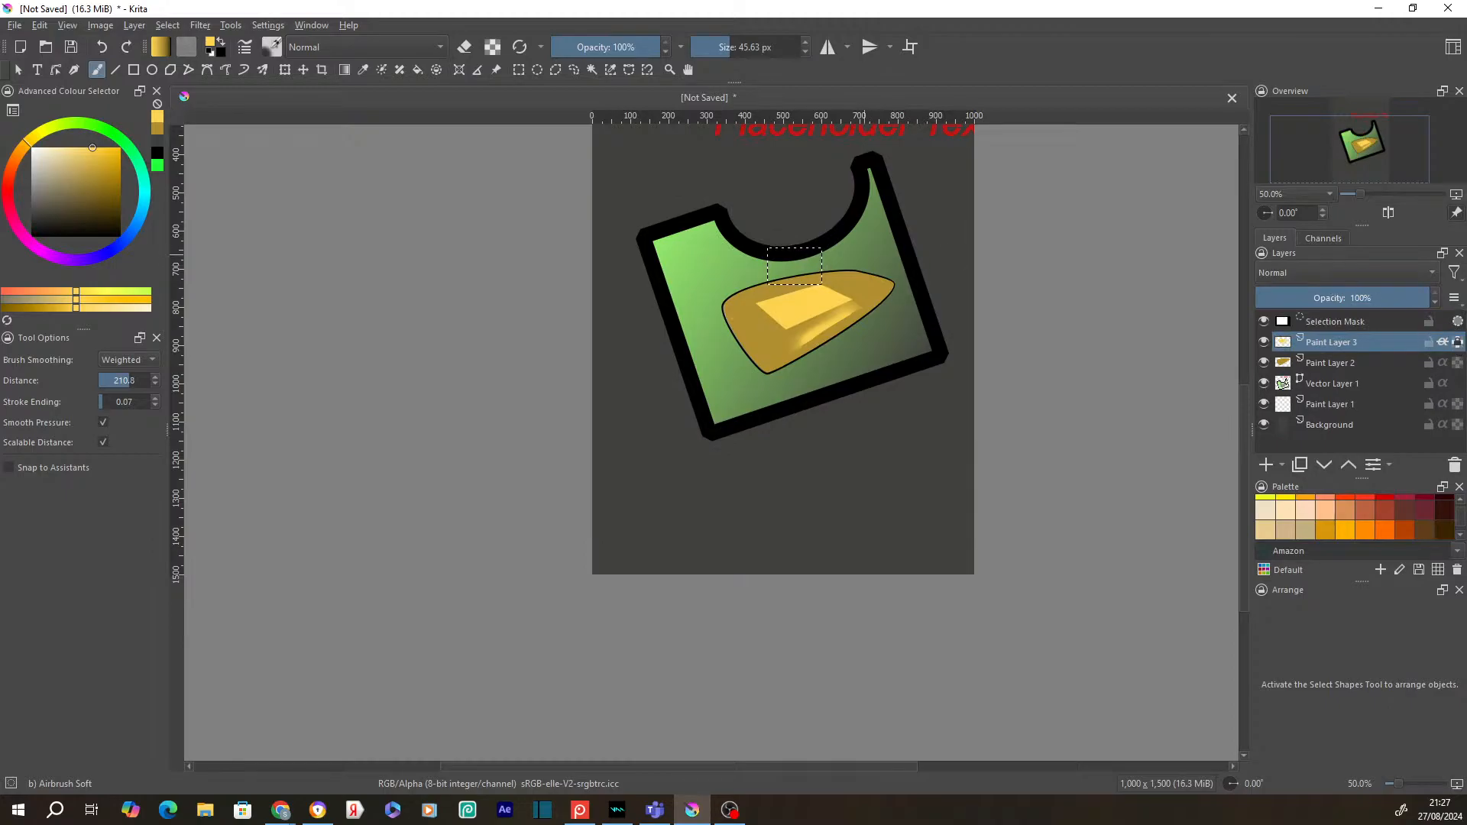
Step: Change the brush colour to turquoise and clear the rectangular selection
right_click(781, 288)
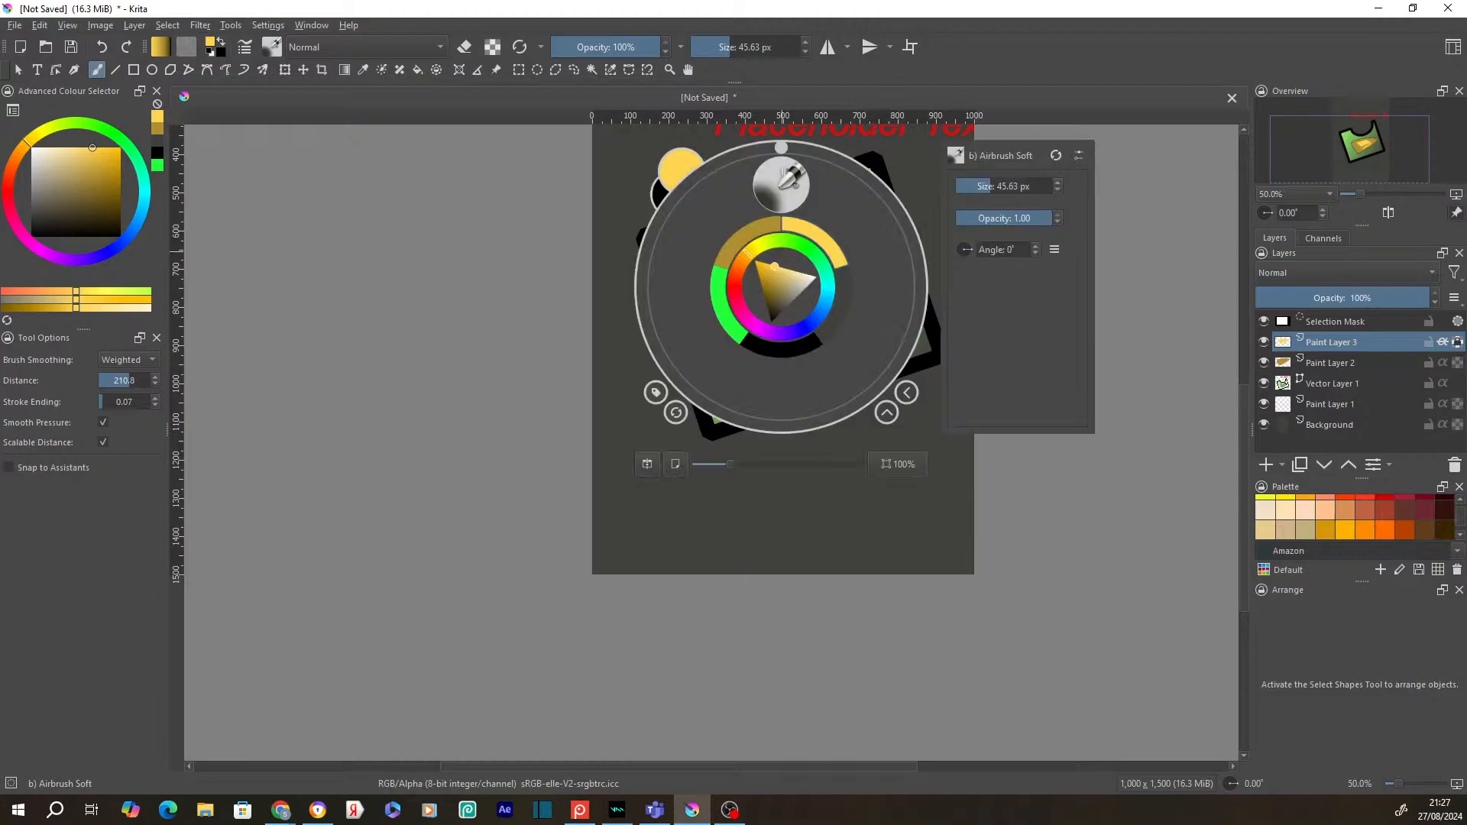
click(825, 272)
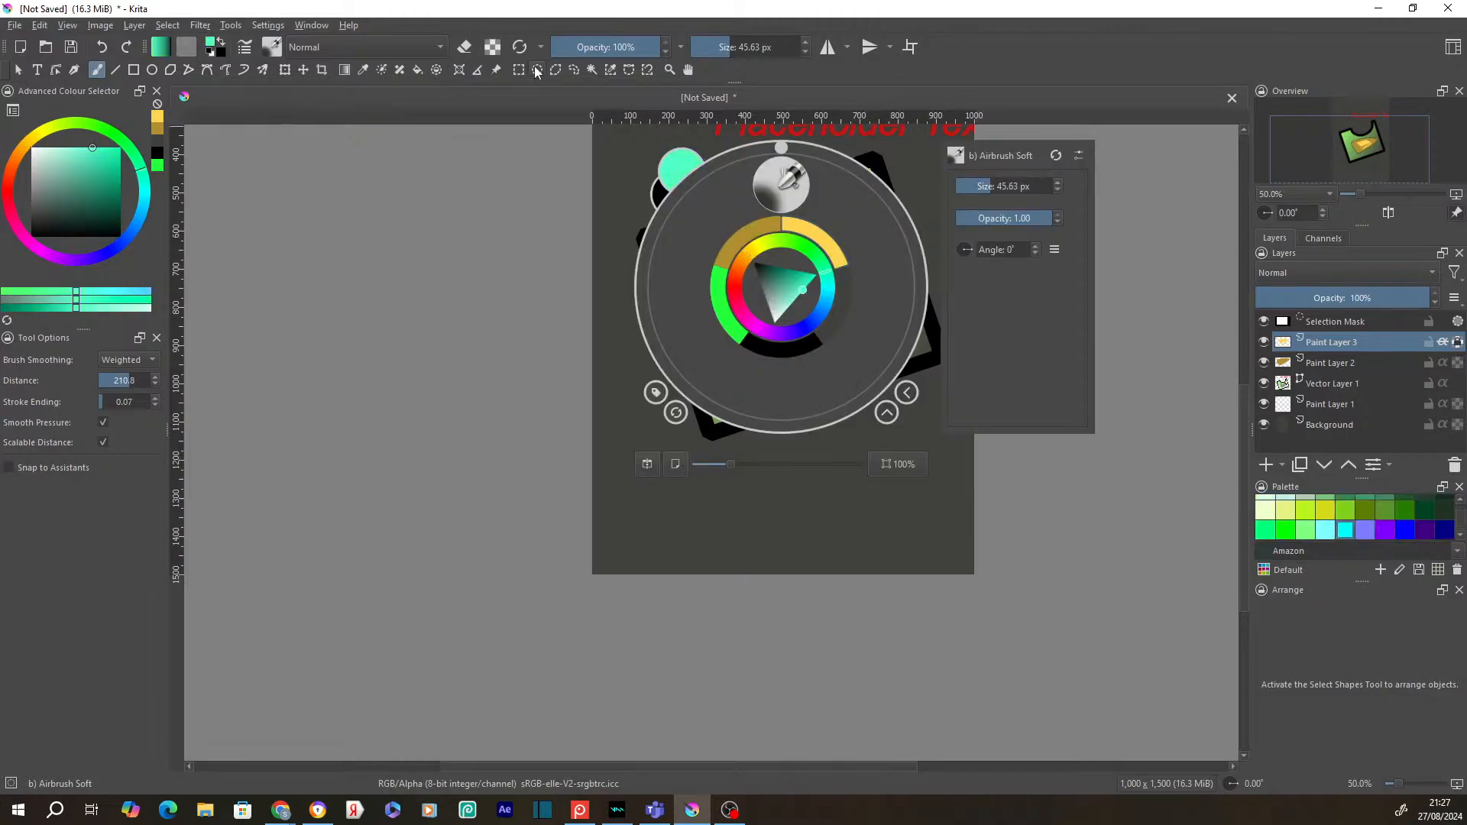
click(537, 69)
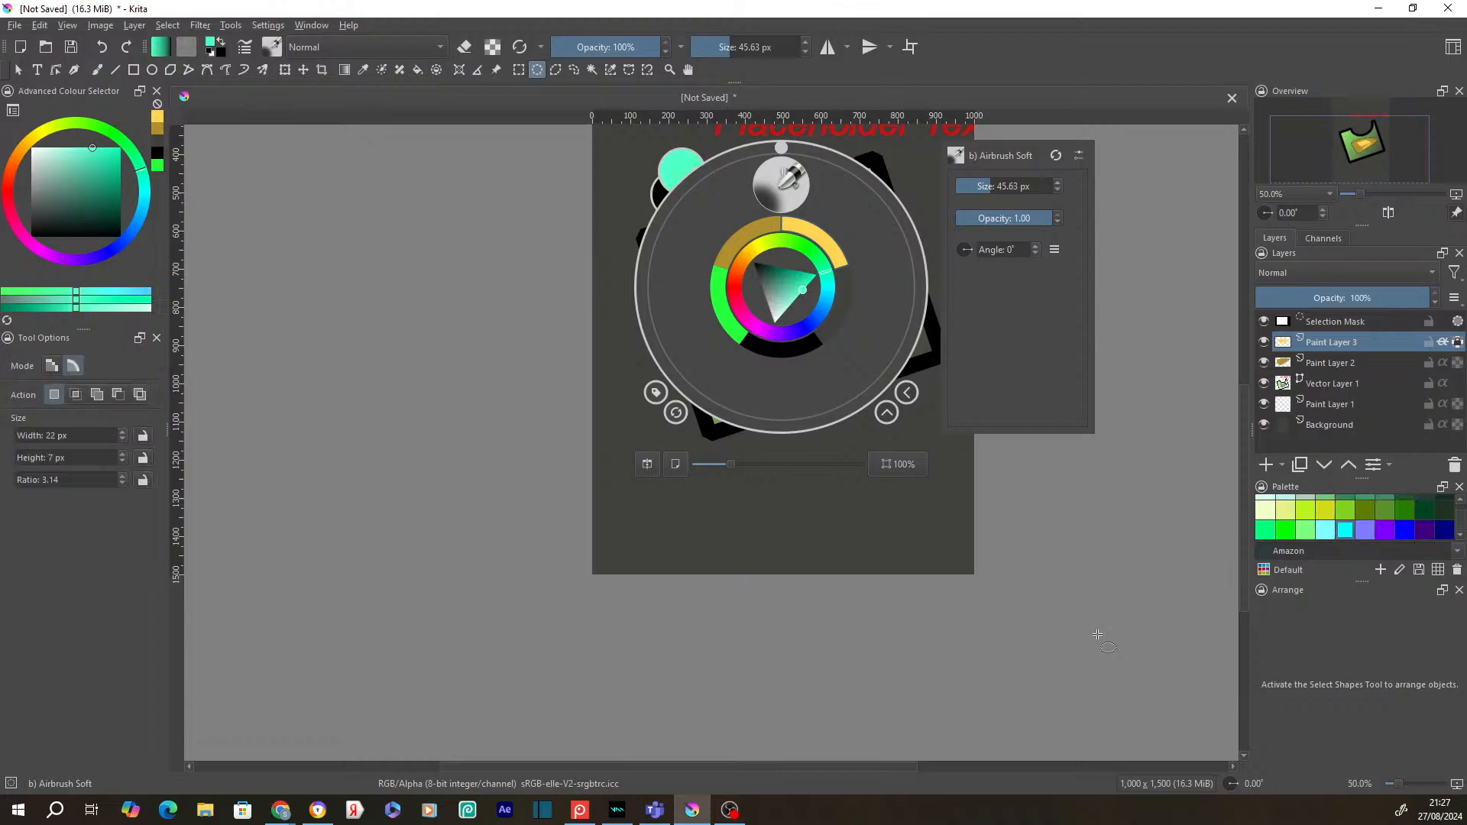
right_click(777, 259)
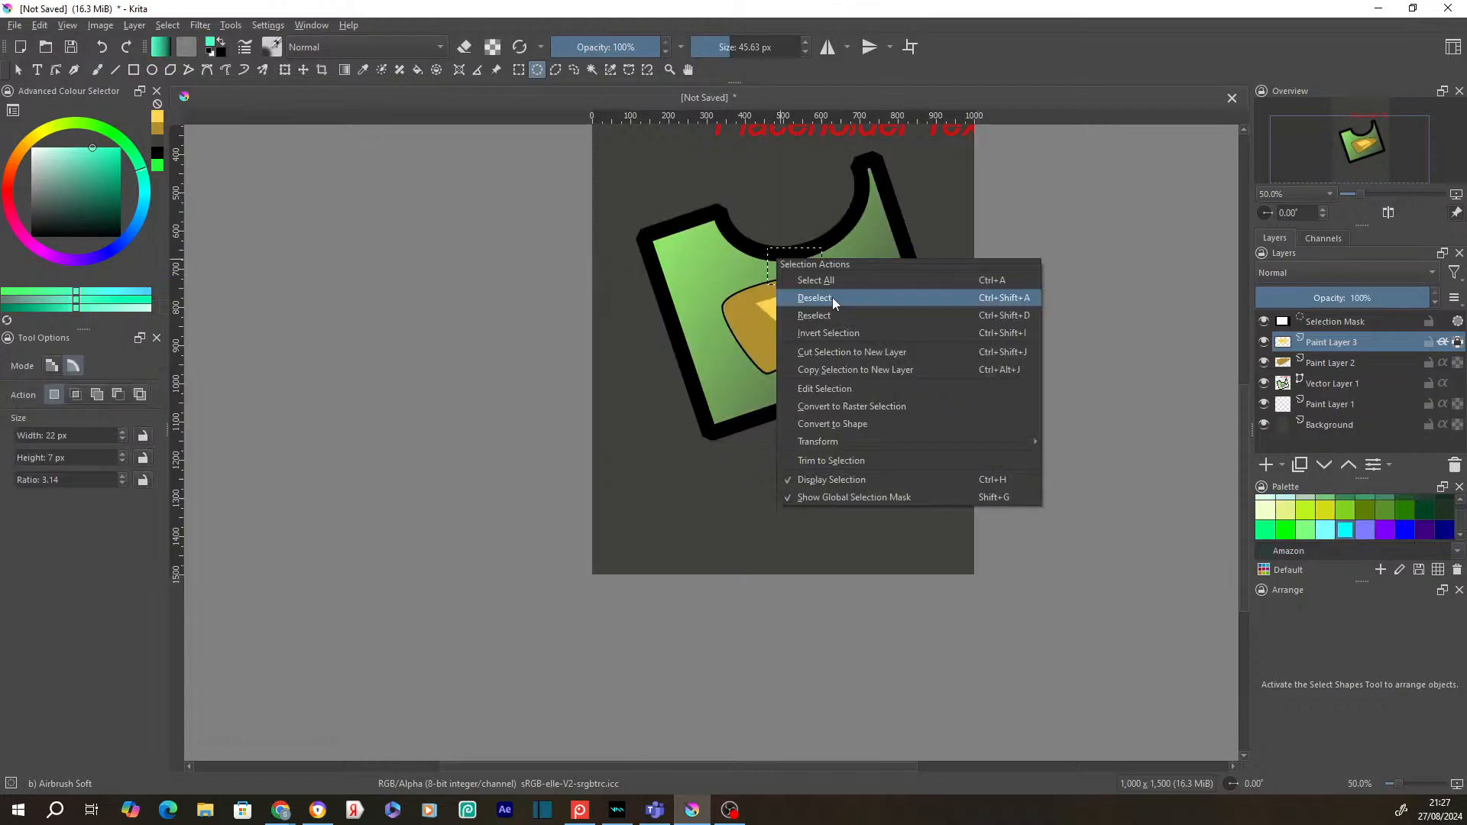
click(832, 296)
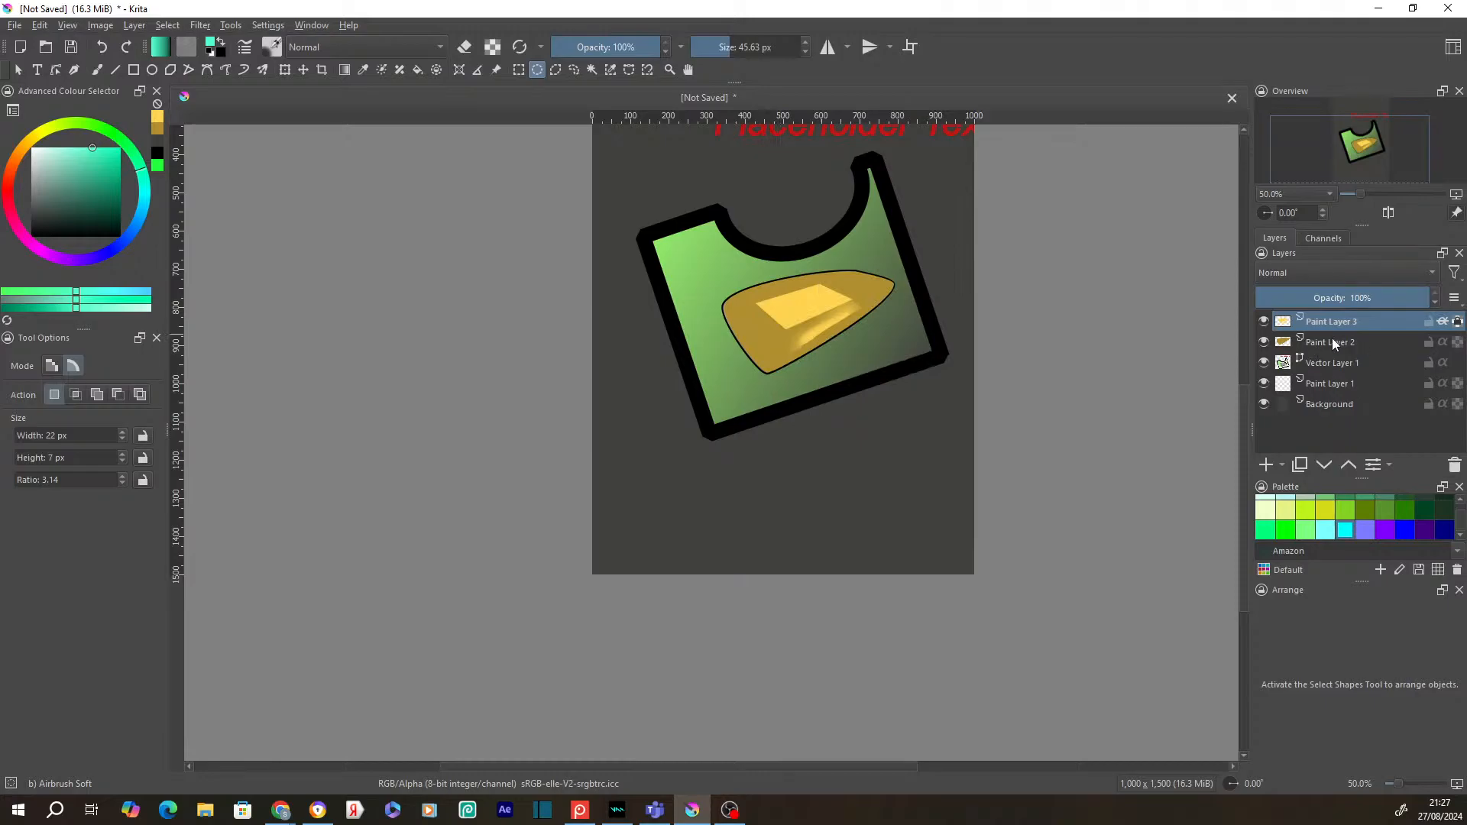
Step: Try to airbrush turquoise over the black curved outline on alpha-locked Paint Layer 3 and check the layer's properties
click(97, 69)
drag(794, 237, 773, 244)
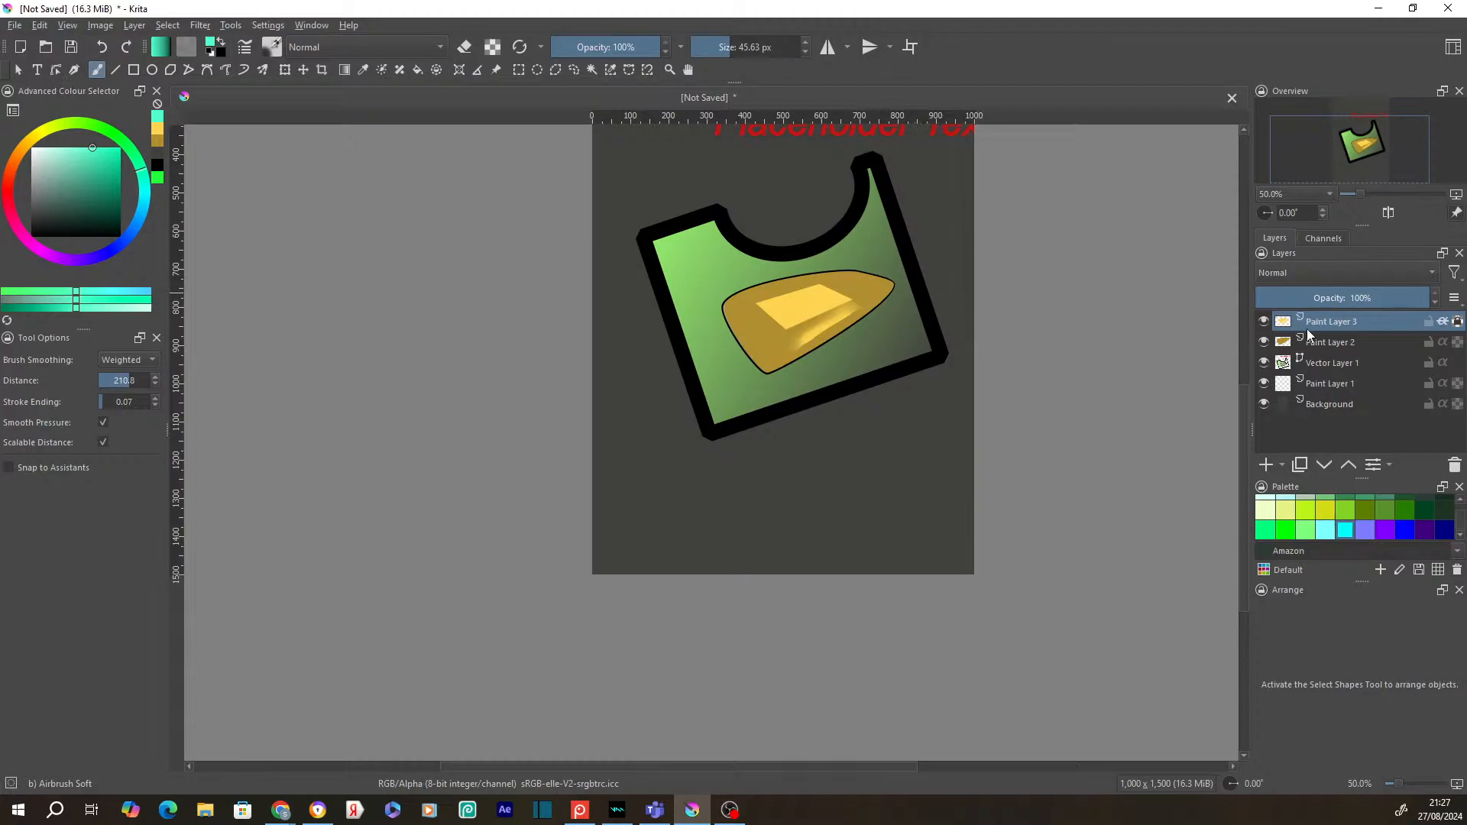
mouse_move(1363, 330)
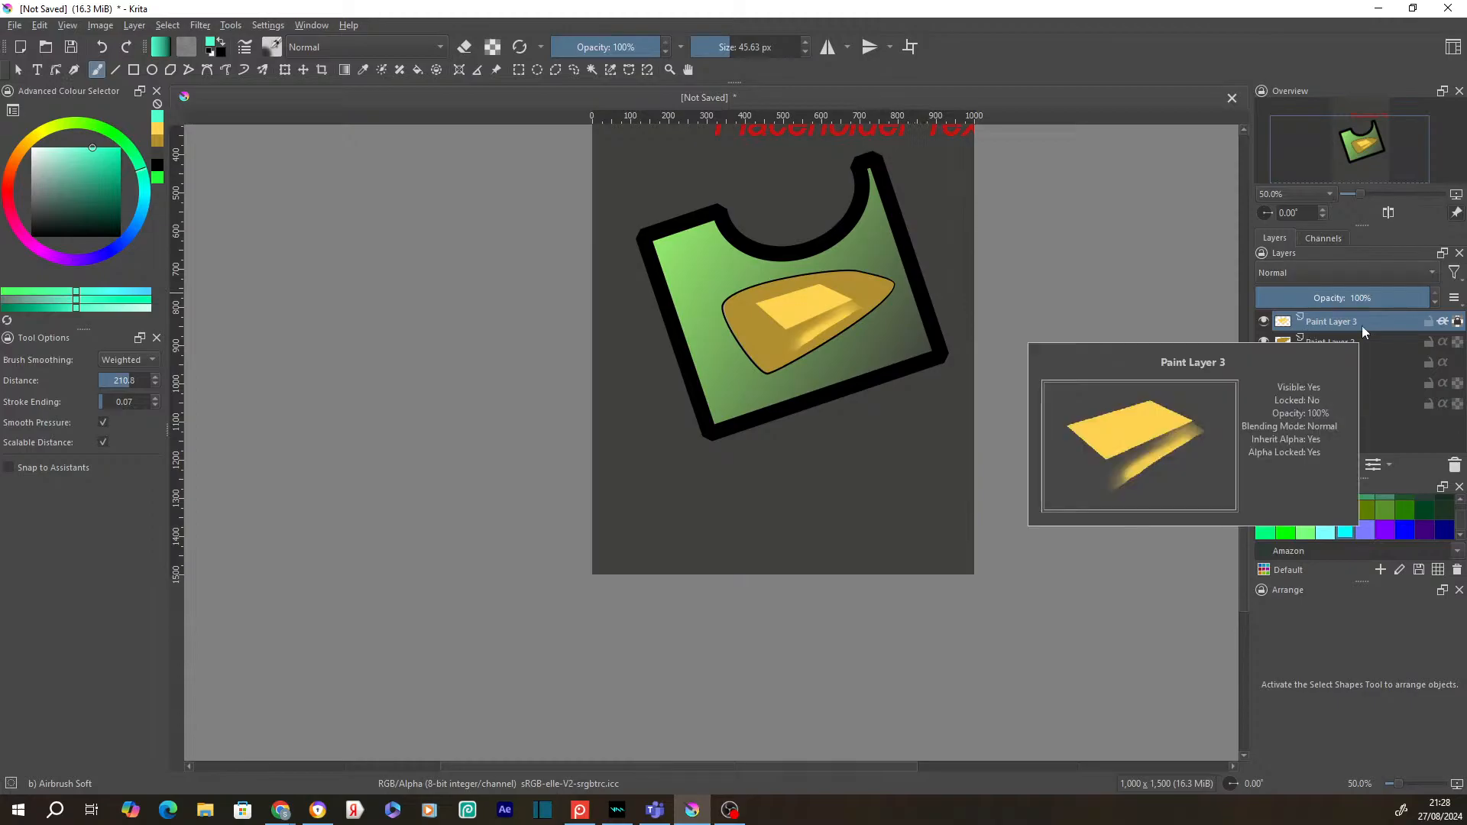